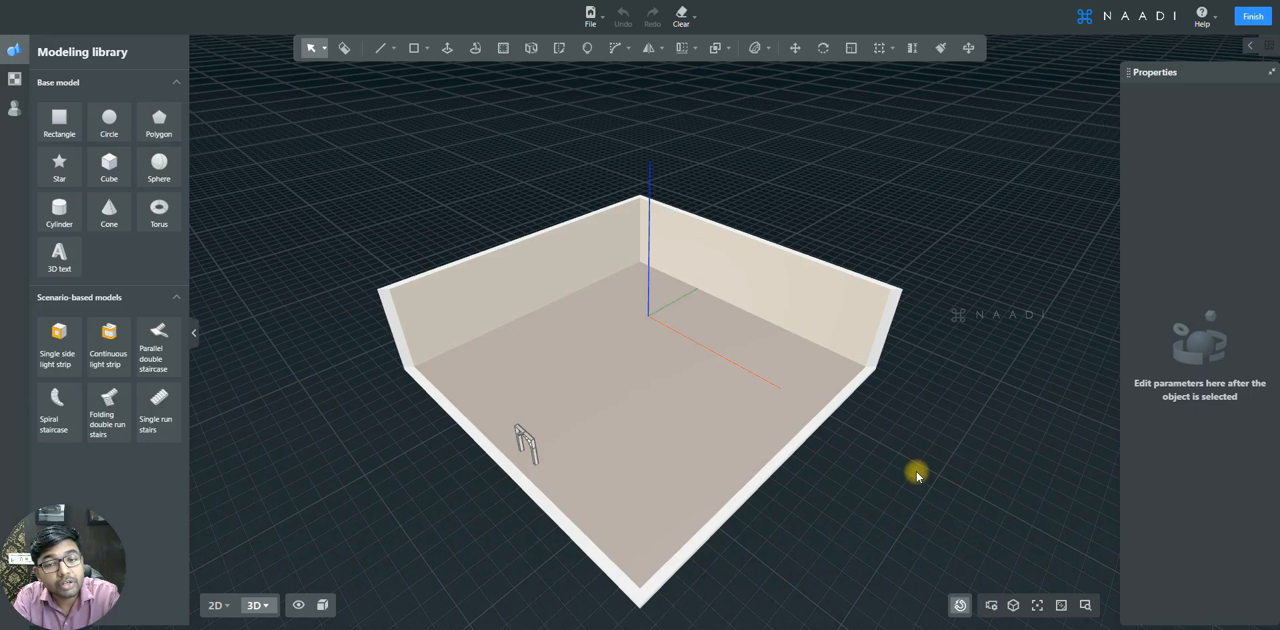
- Finish the room model and return to the main design workspace
scroll(637, 377, up, 5)
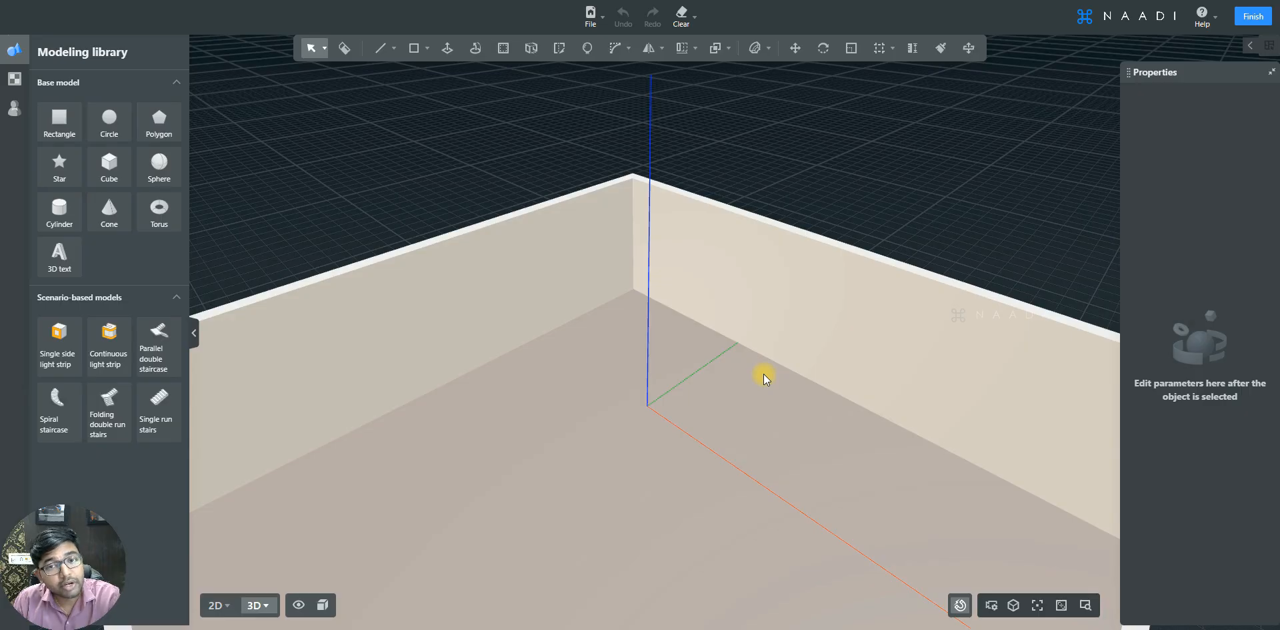
click(1257, 16)
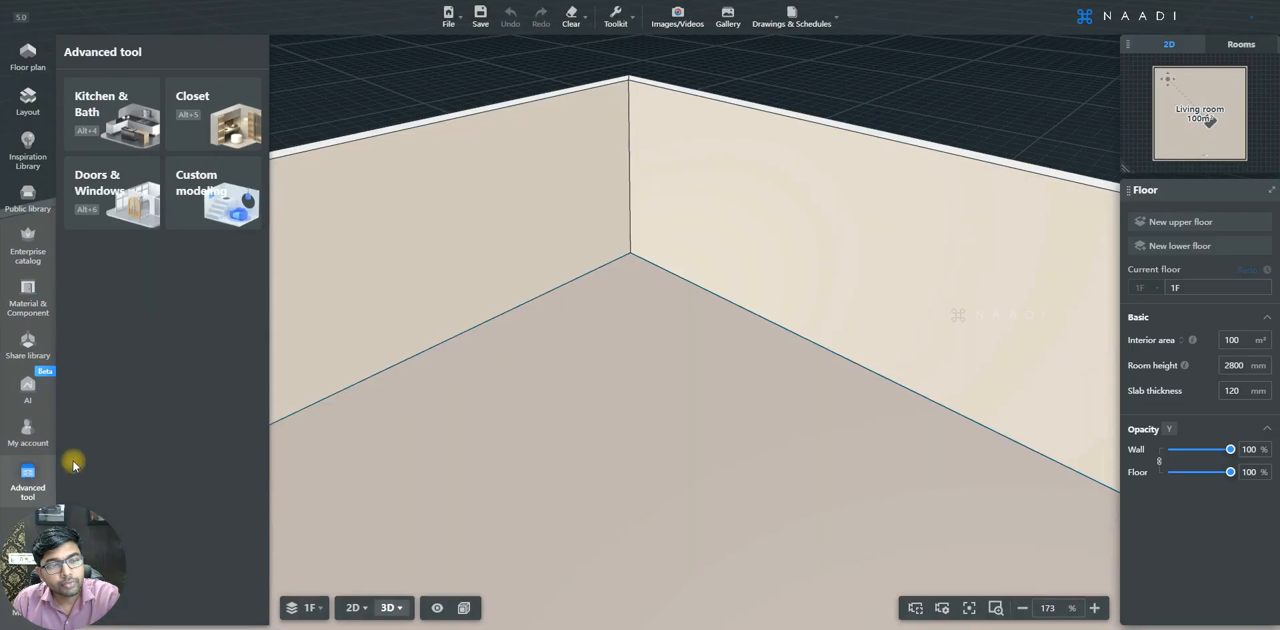
- Open the Closet tool and browse to Swing Wardrobe > External Handle > Regular Wardrobe in the product catalogue
click(211, 121)
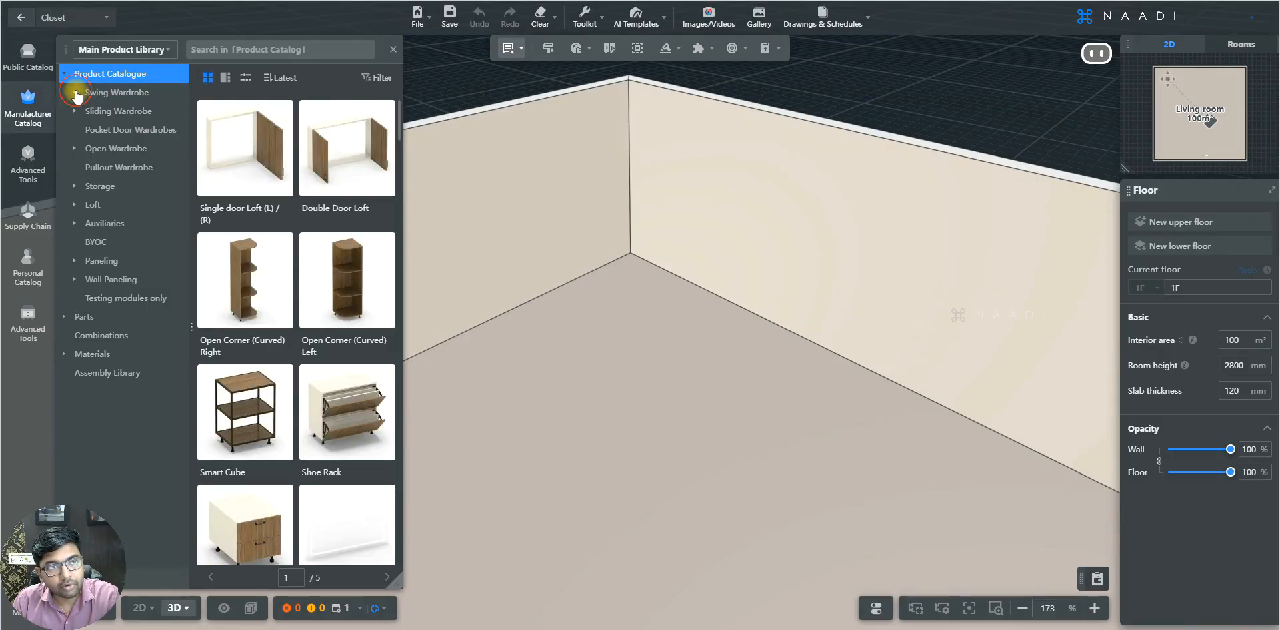
click(76, 95)
click(86, 114)
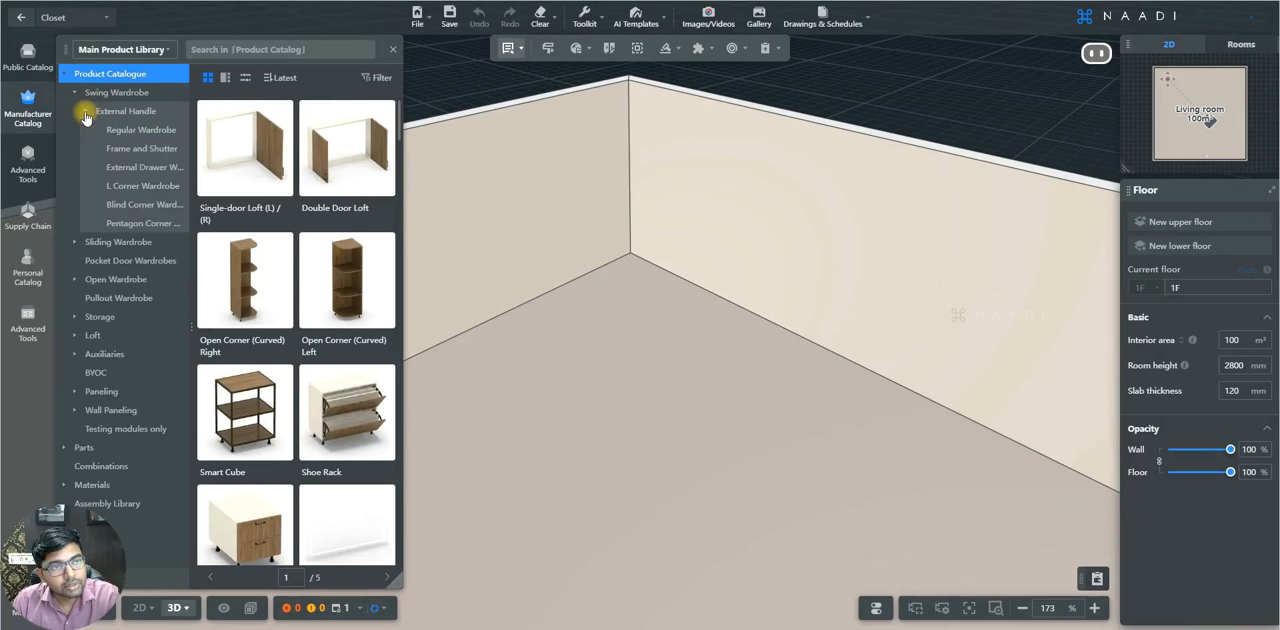
click(145, 132)
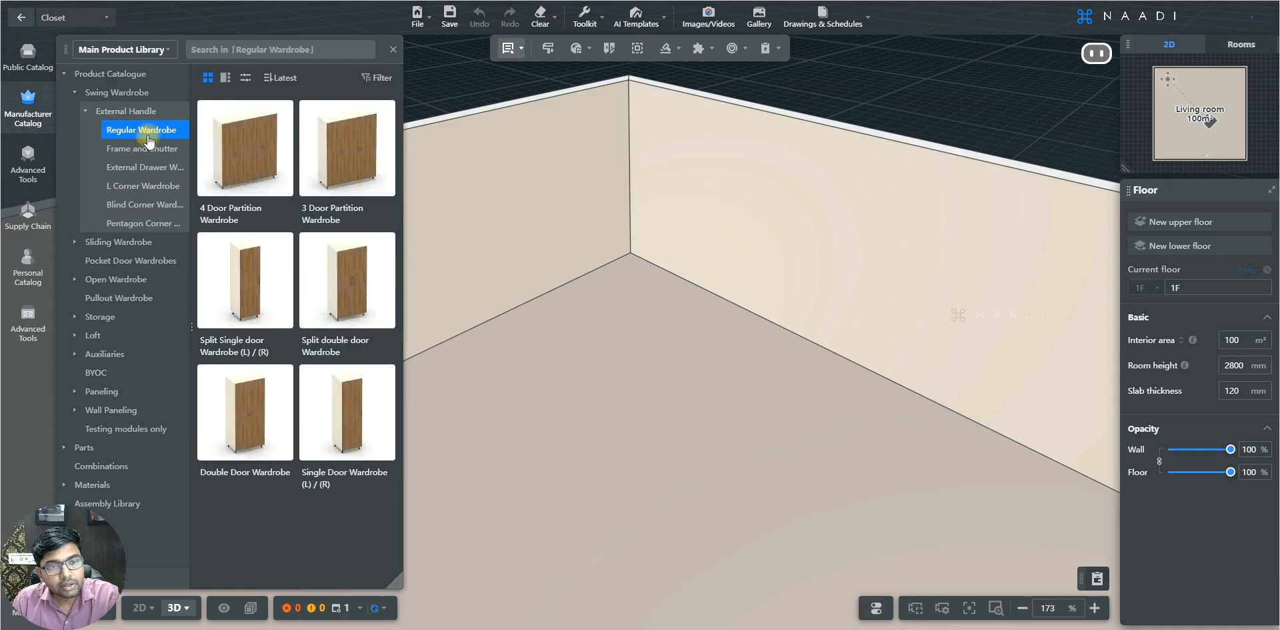
- Place a Double Door Wardrobe against the back wall and set its width to 1000 mm and height to 2400 mm
click(366, 409)
click(749, 219)
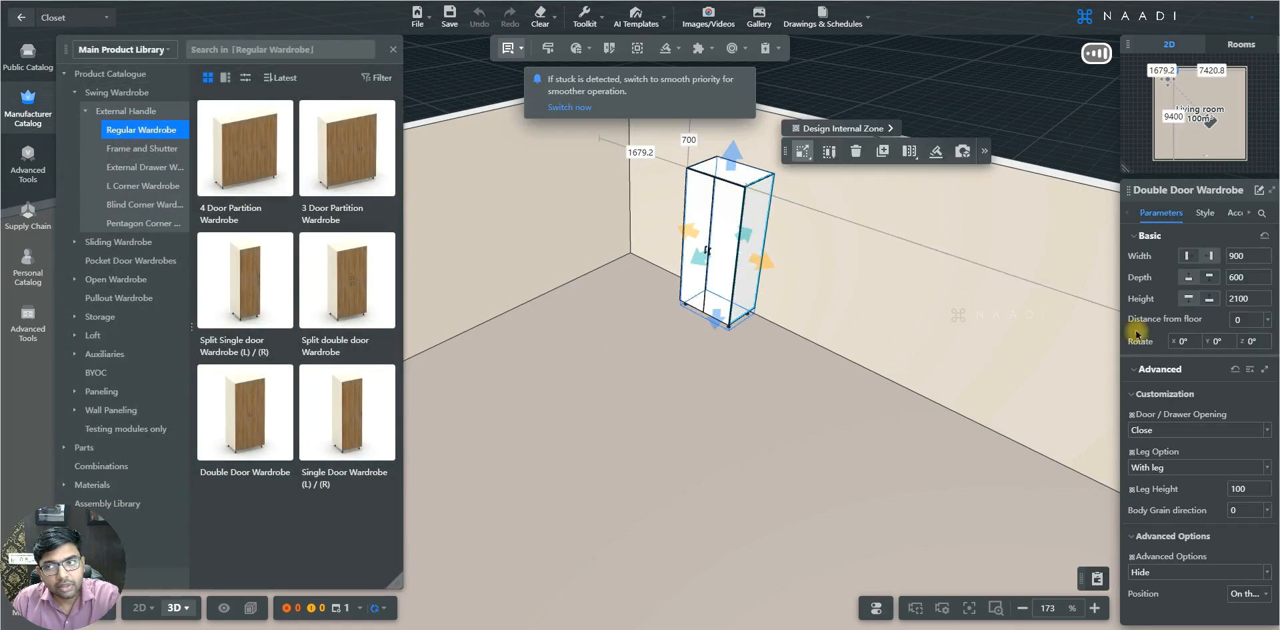
double_click(1237, 255)
- Switch to part selection, select both doors of the double door wardrobe, and delete them
drag(724, 372, 752, 363)
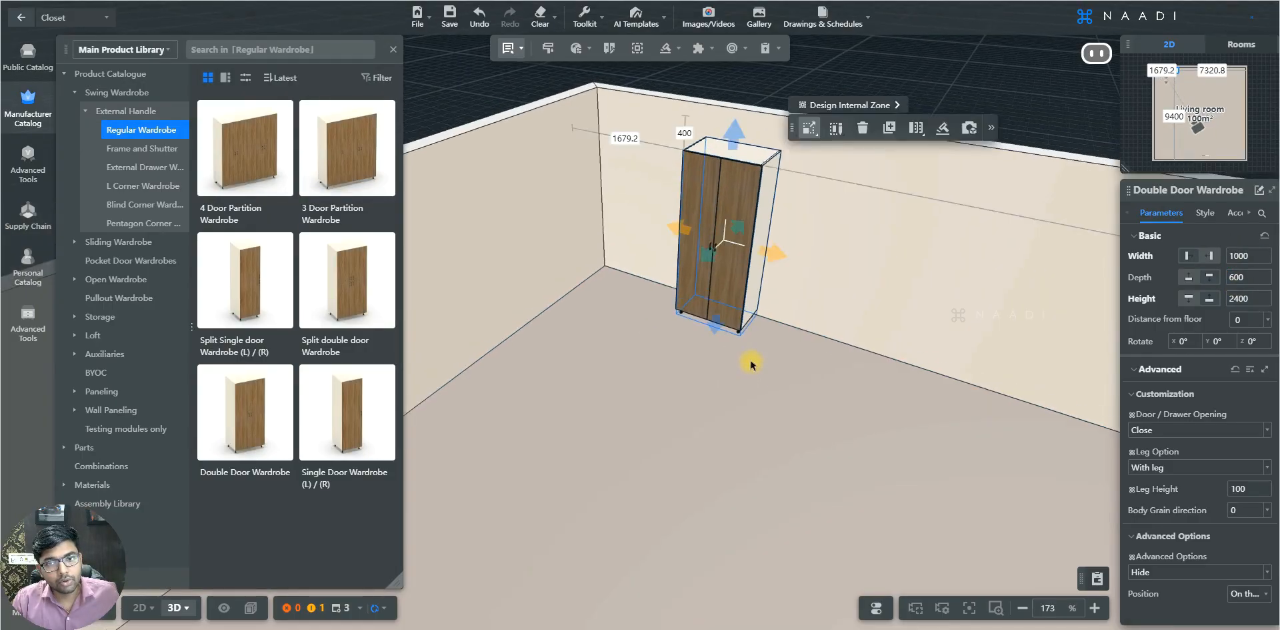
scroll(787, 223, up, 4)
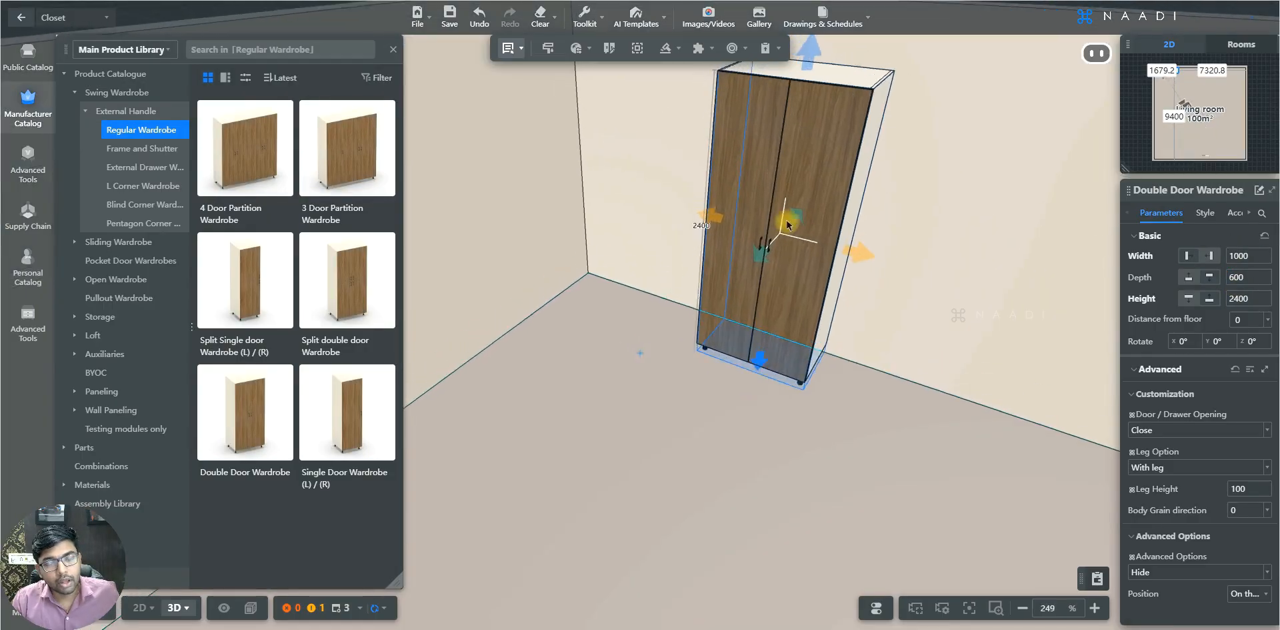
click(784, 177)
scroll(763, 214, up, 2)
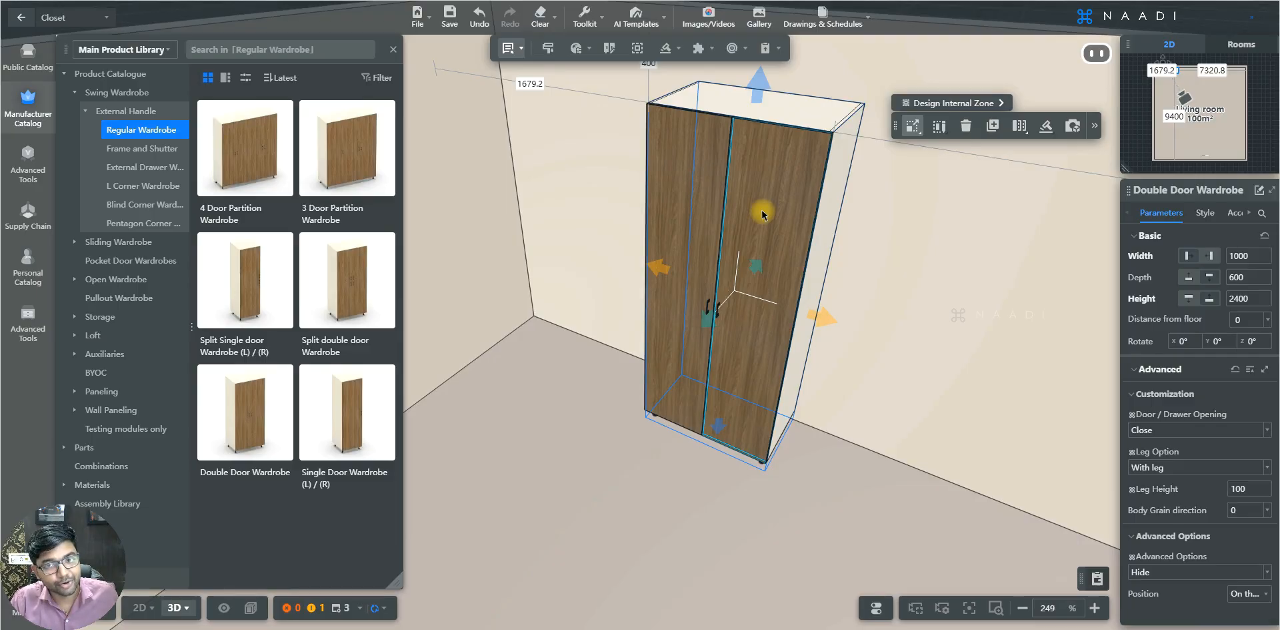
click(509, 48)
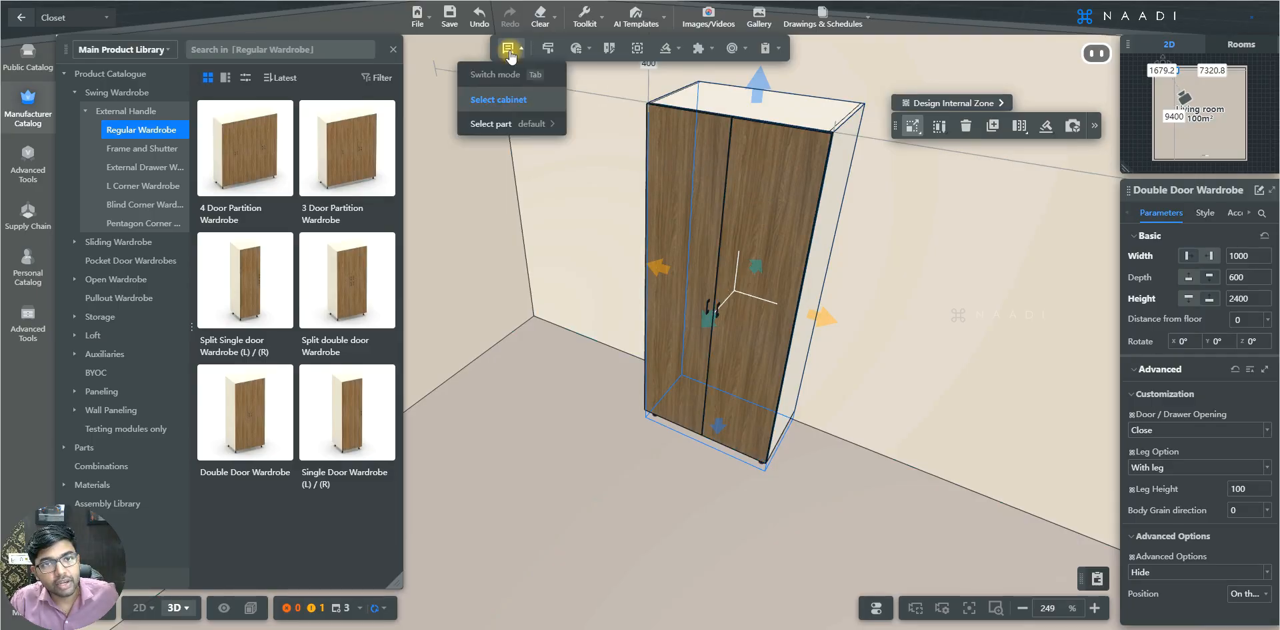
click(490, 125)
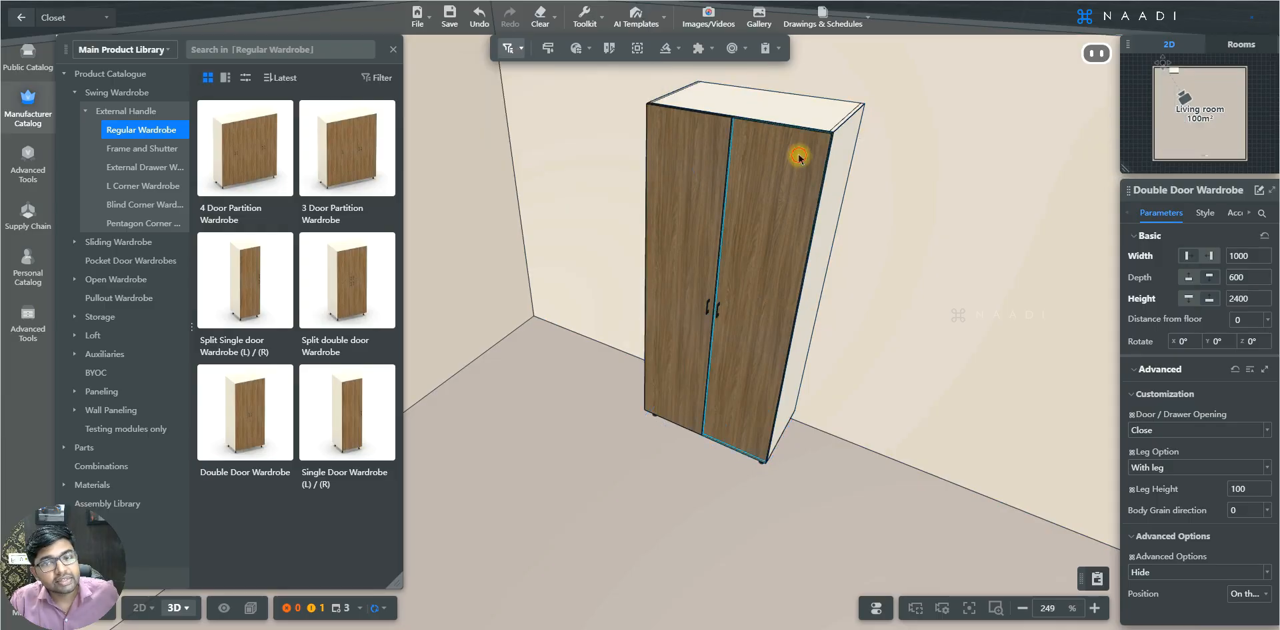
click(699, 164)
ctrl+click(690, 150)
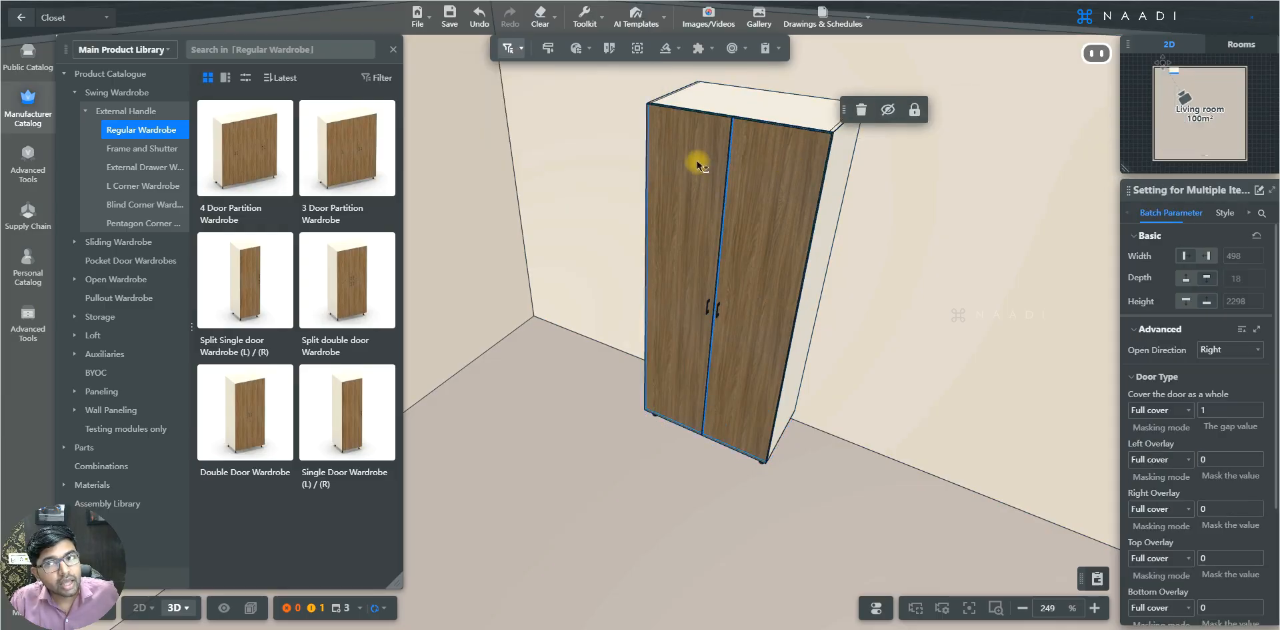
click(862, 110)
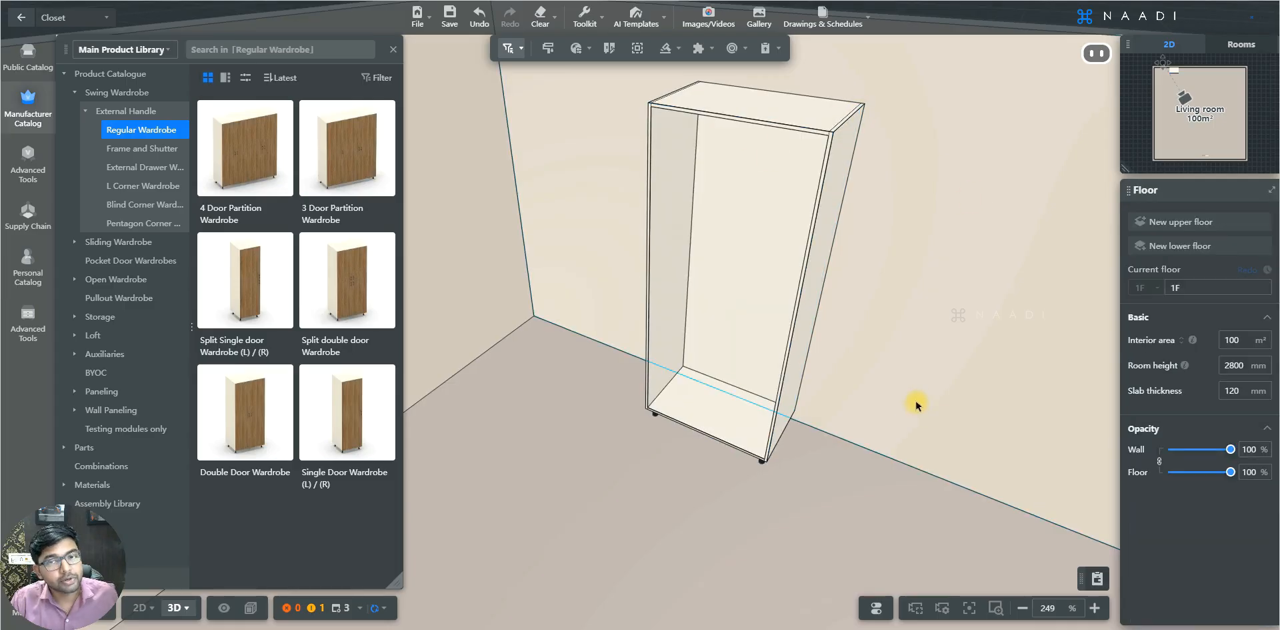
- Browse to Sliding Wardrobe > Inset Door > 2 Door Sliding Wardrobe in the product catalogue
drag(916, 403, 876, 441)
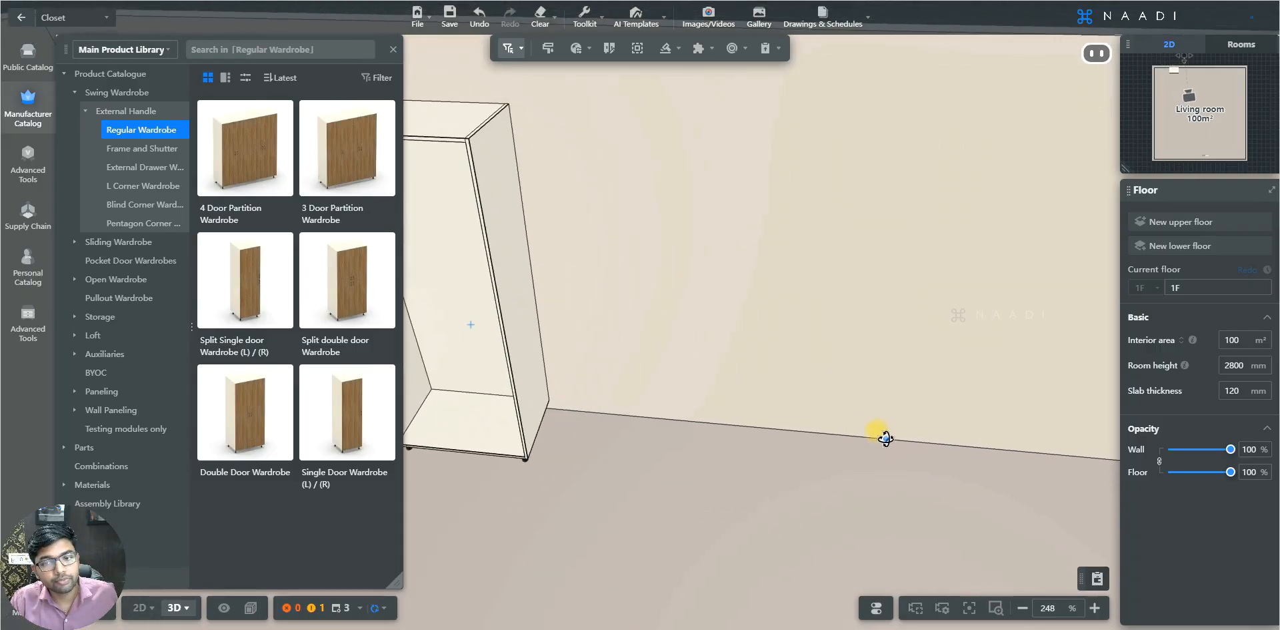
click(100, 243)
click(123, 133)
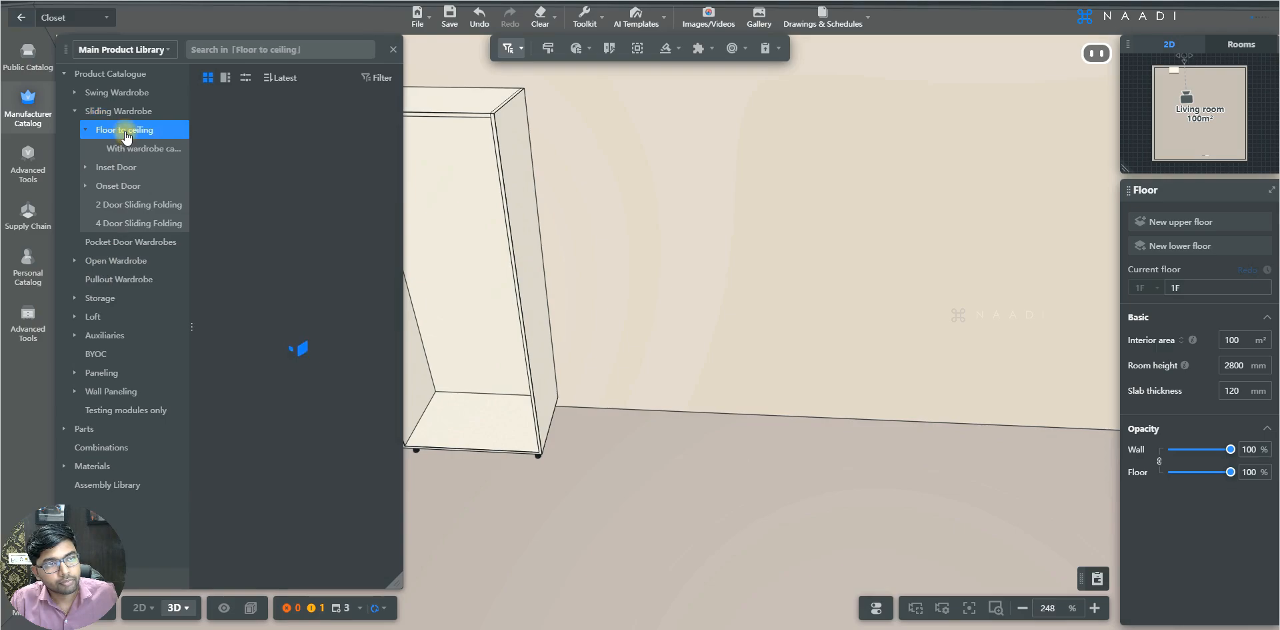
click(118, 167)
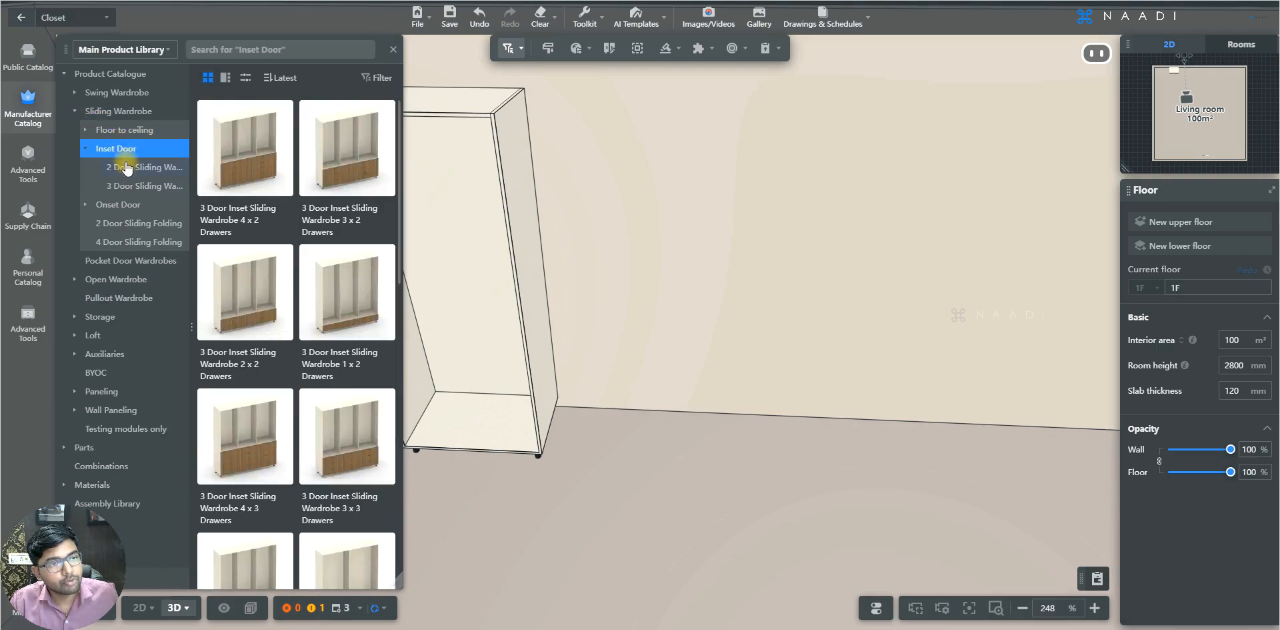
click(129, 170)
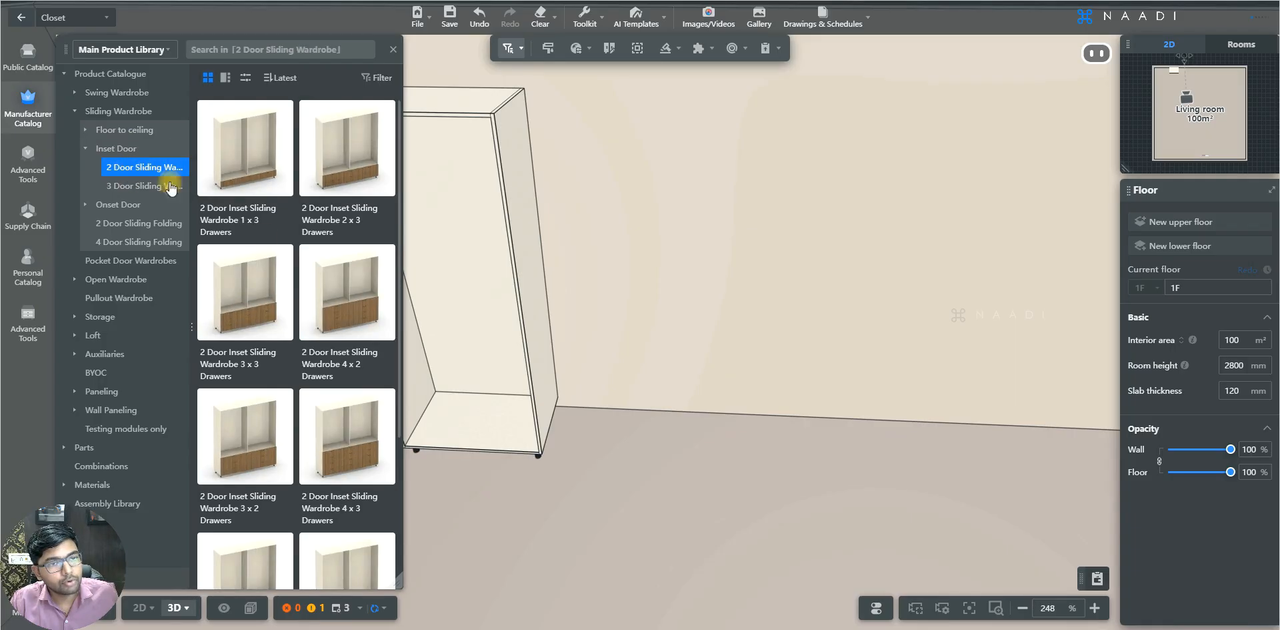
- Place a 2 Door Inset Sliding Wardrobe beside the first wardrobe and set its width to 2400 mm
scroll(251, 466, down, 2)
click(251, 503)
click(880, 332)
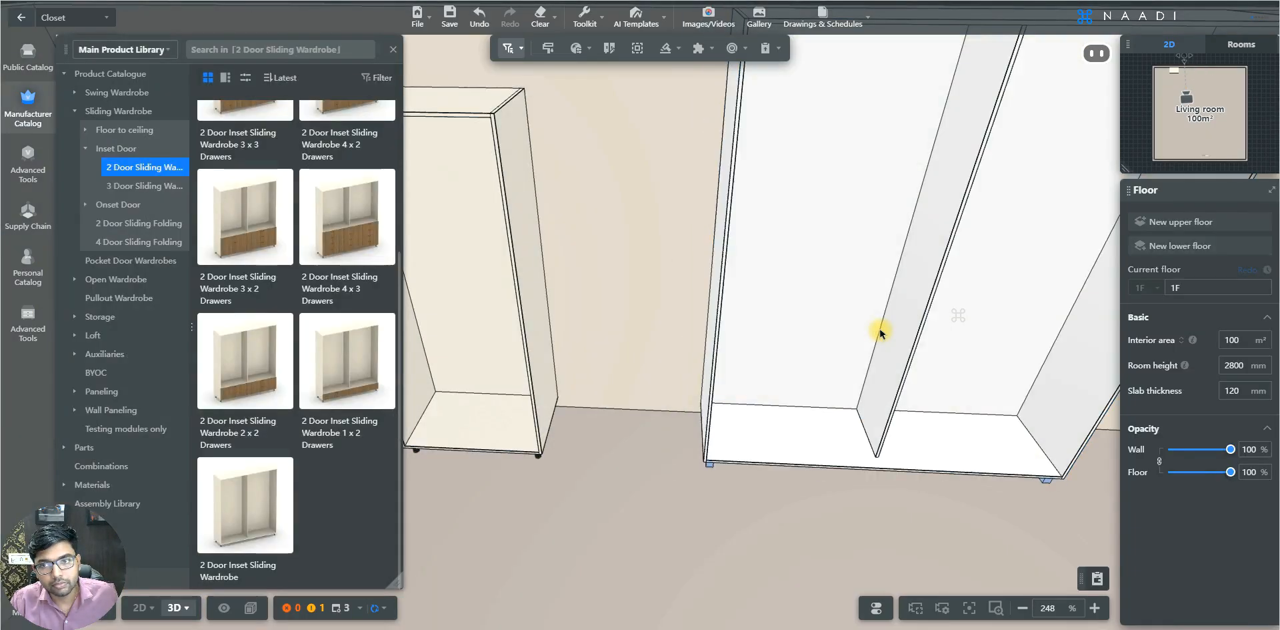
text(2400)
key(Return)
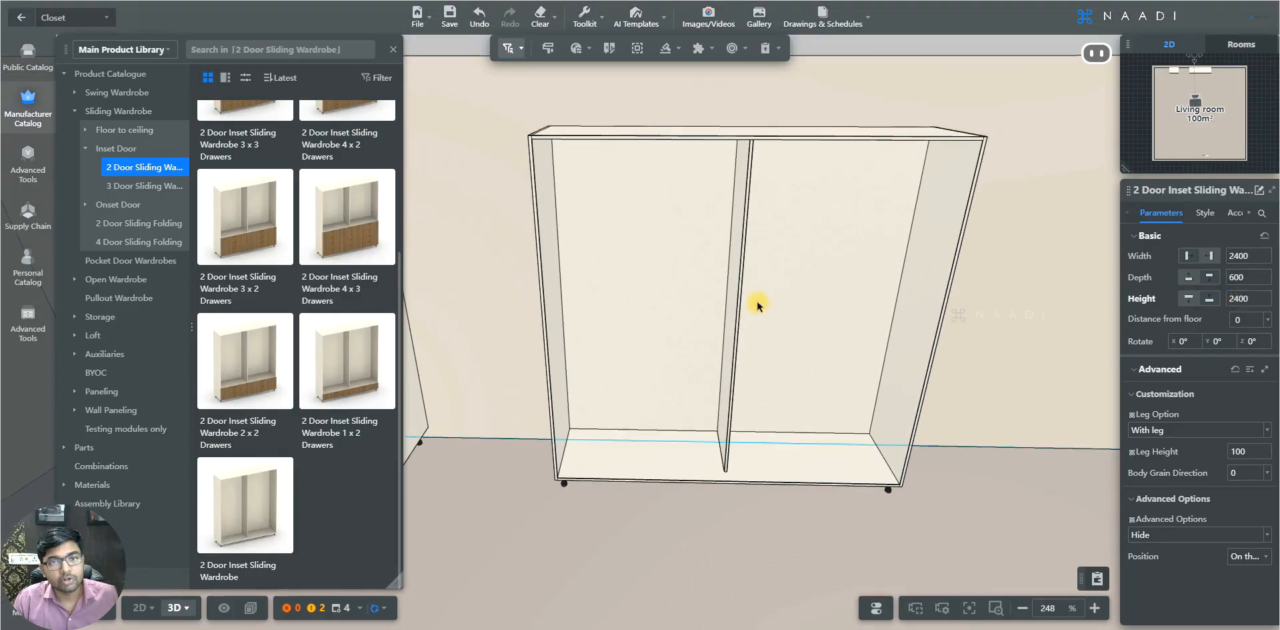
- Open the sliding door generator for the new wardrobe and pick Top Rail and Bottom Rail track styles
click(667, 51)
click(663, 171)
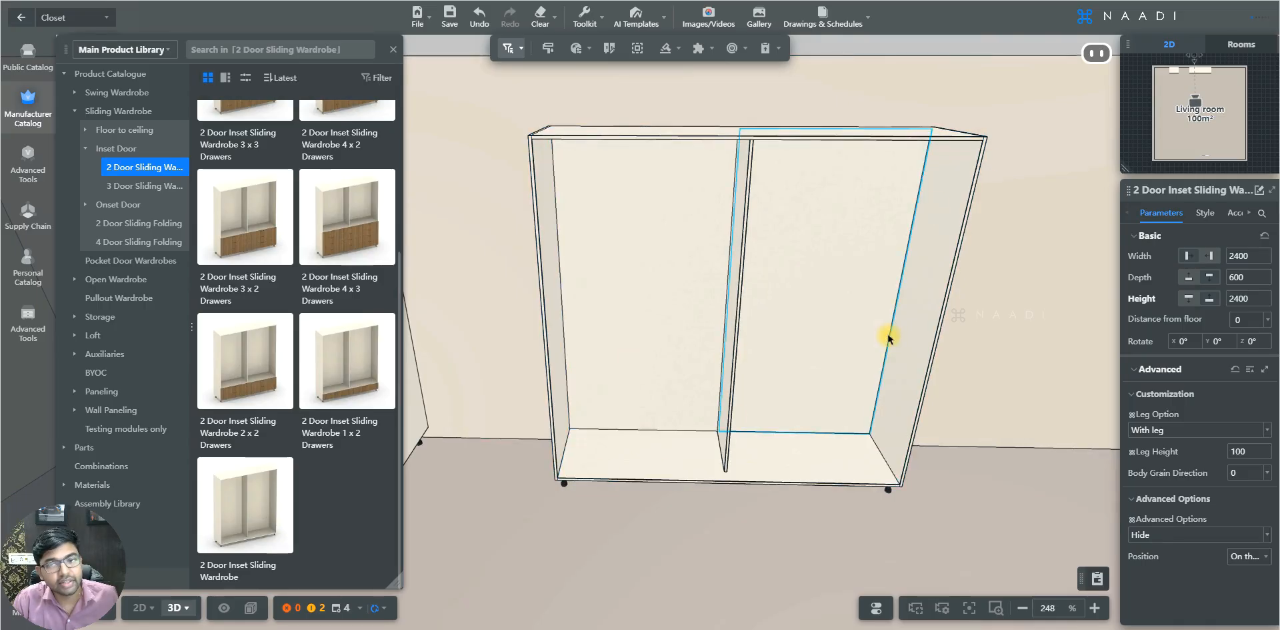
click(667, 49)
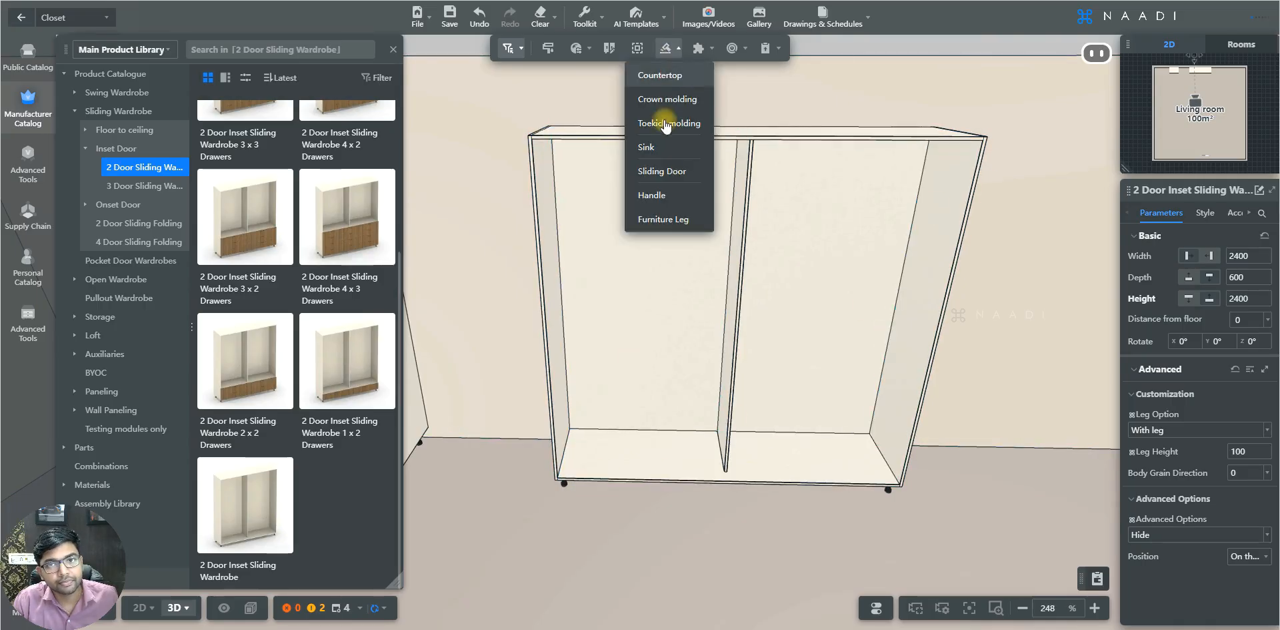
click(662, 171)
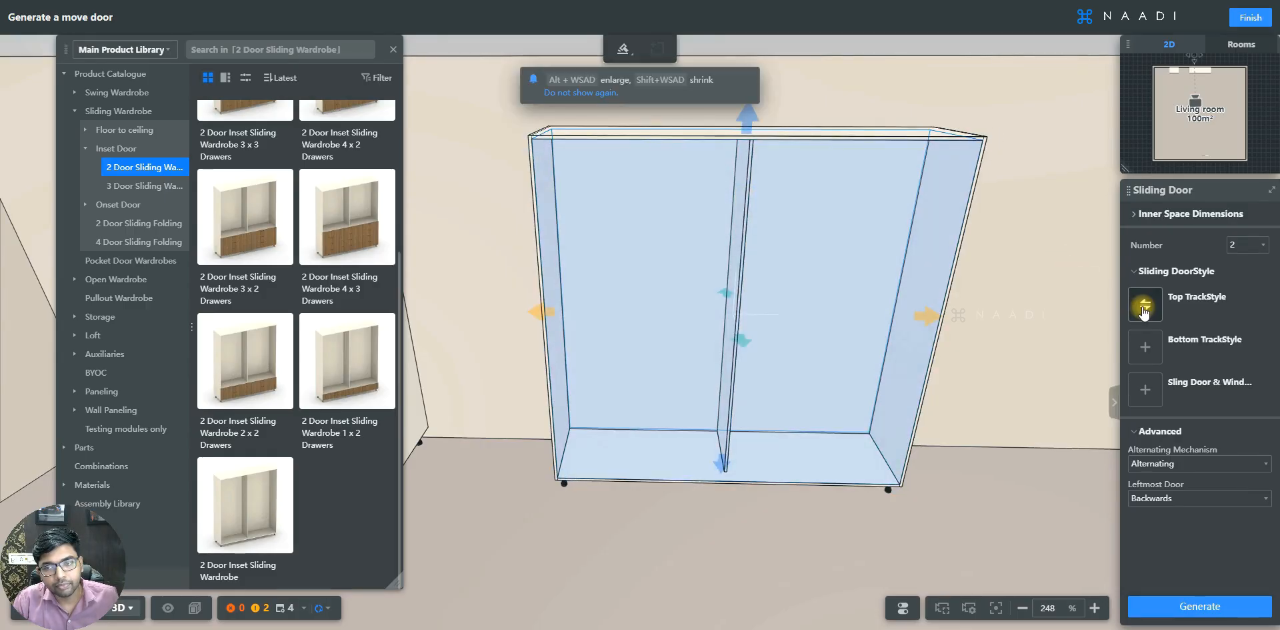
click(1144, 306)
click(1000, 256)
click(1145, 347)
click(1003, 265)
click(1200, 606)
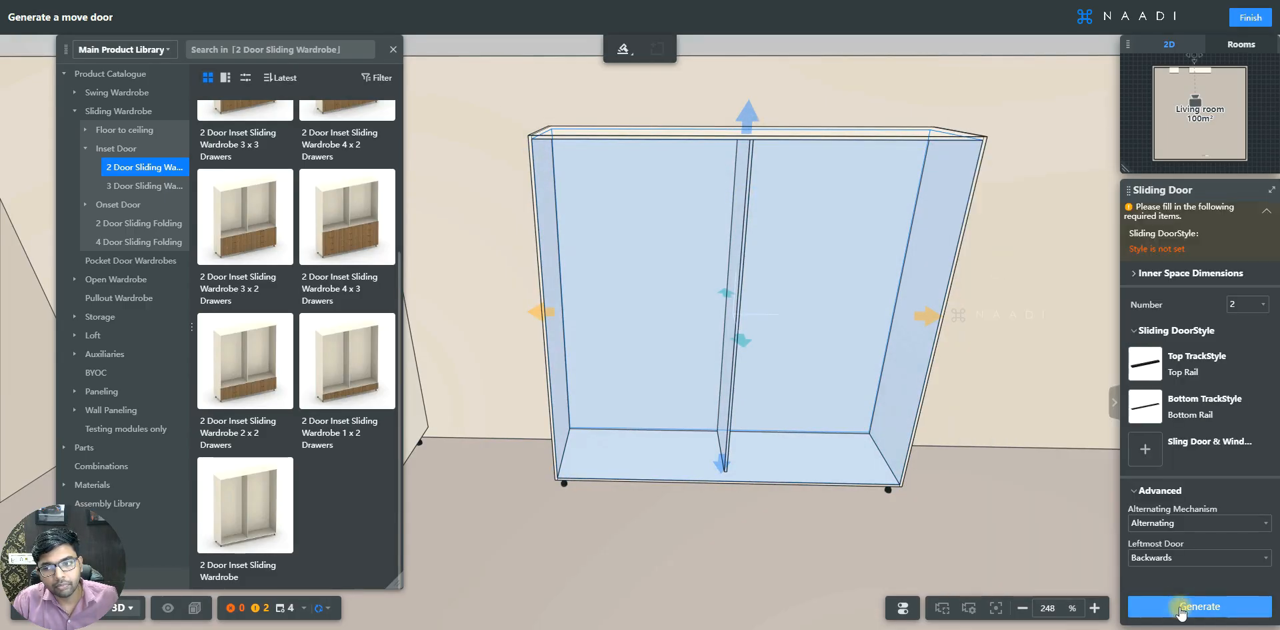
- Choose Plain Door as the sliding door style and generate the sliding doors
click(1146, 408)
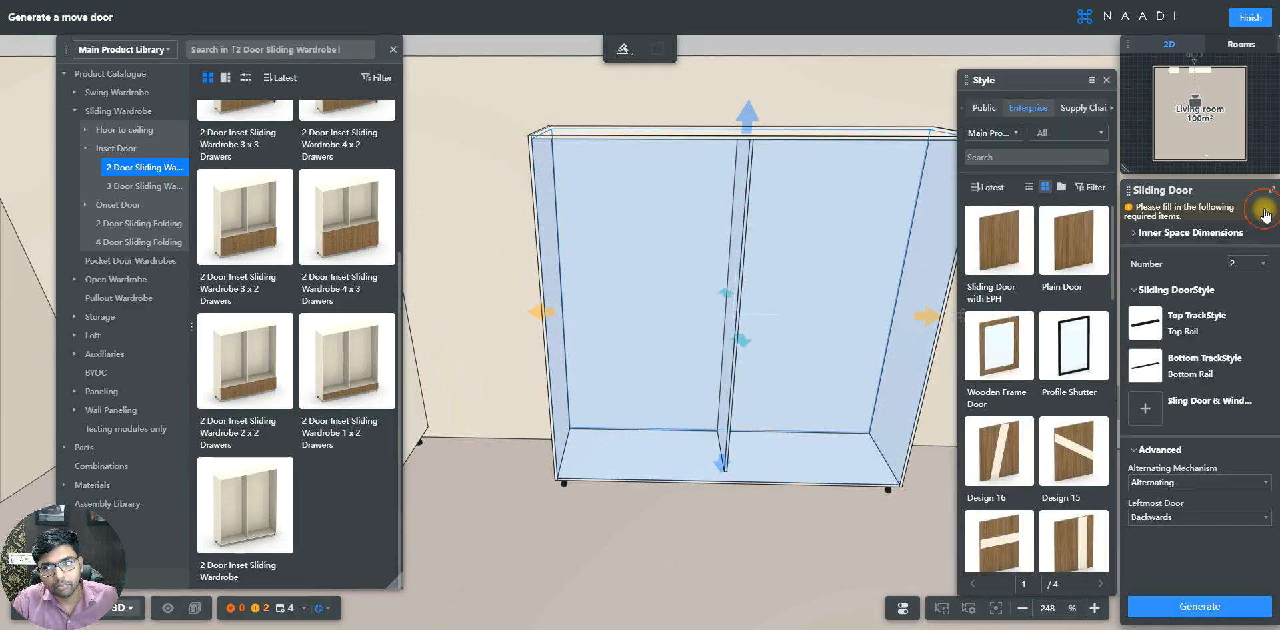
click(1140, 398)
scroll(1040, 333, down, 3)
scroll(1047, 320, up, 3)
click(1070, 247)
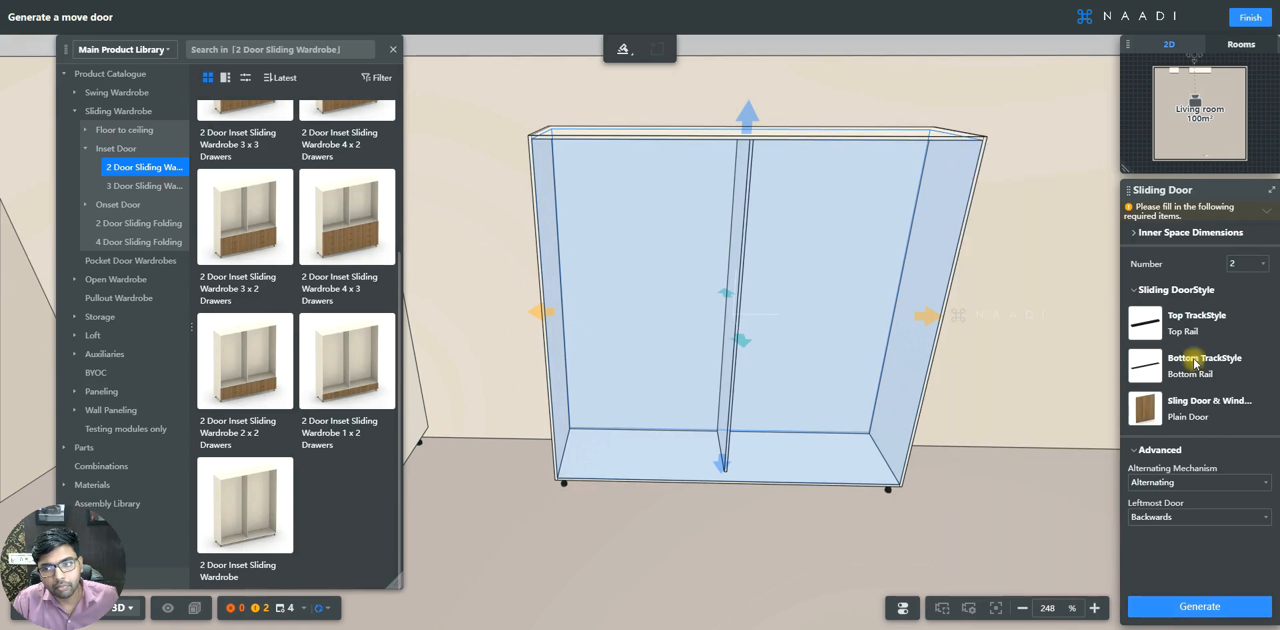
click(1187, 601)
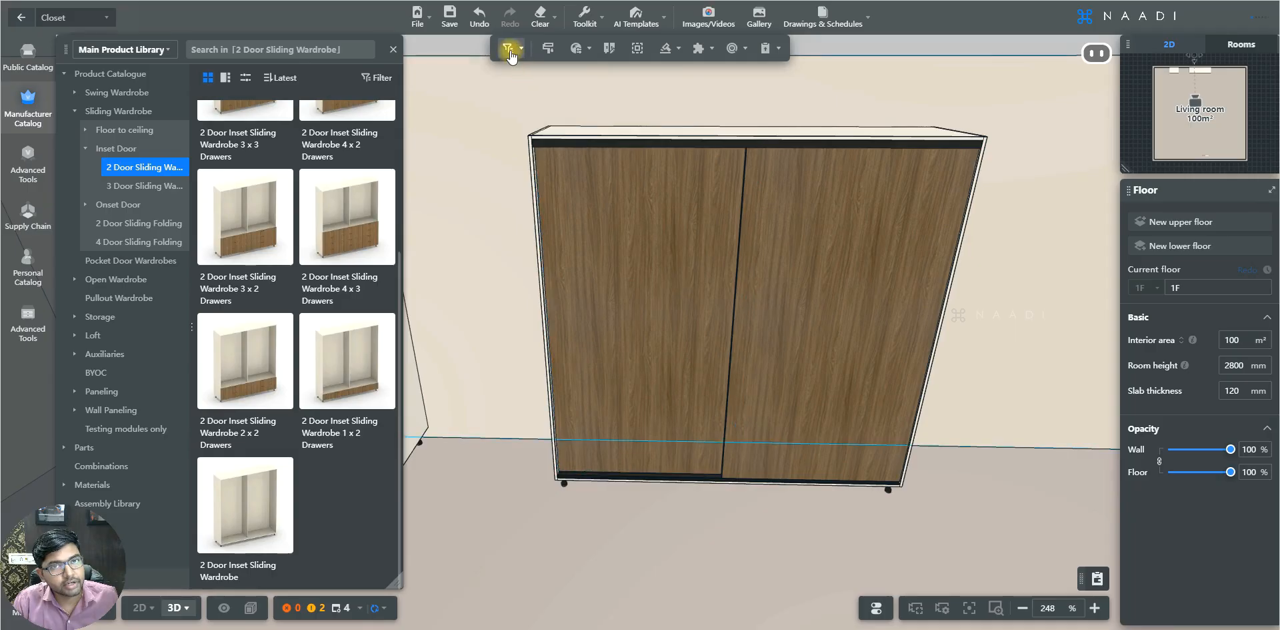
- Select both generated sliding doors and delete them
click(646, 235)
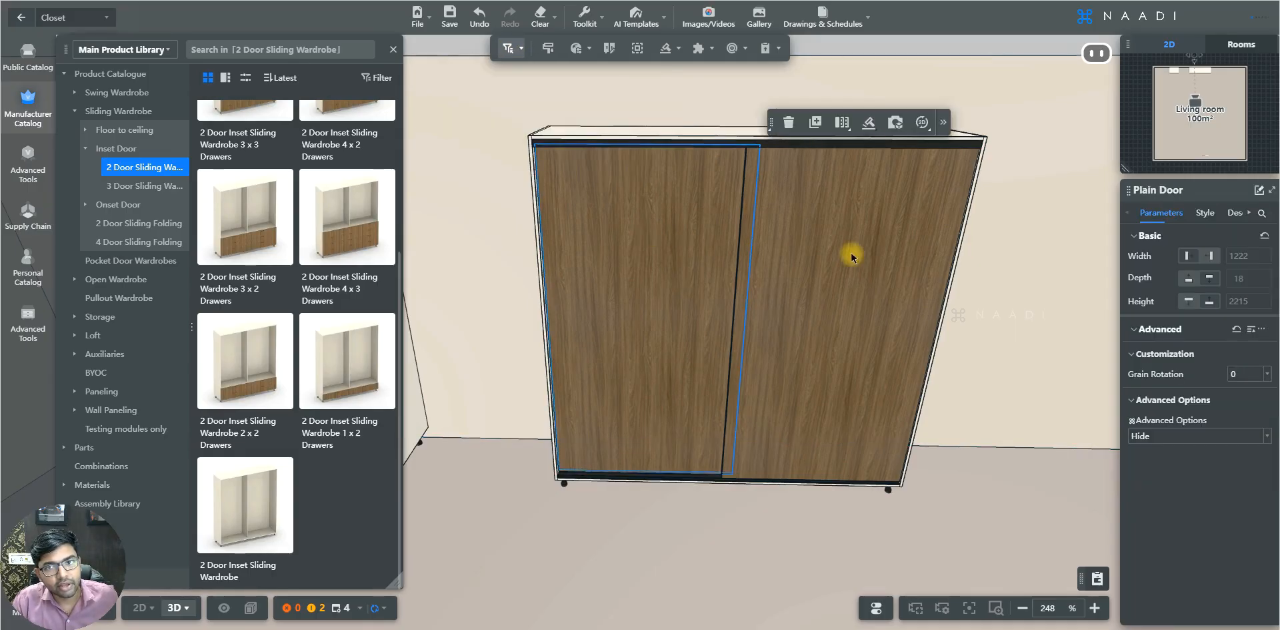
ctrl+click(856, 255)
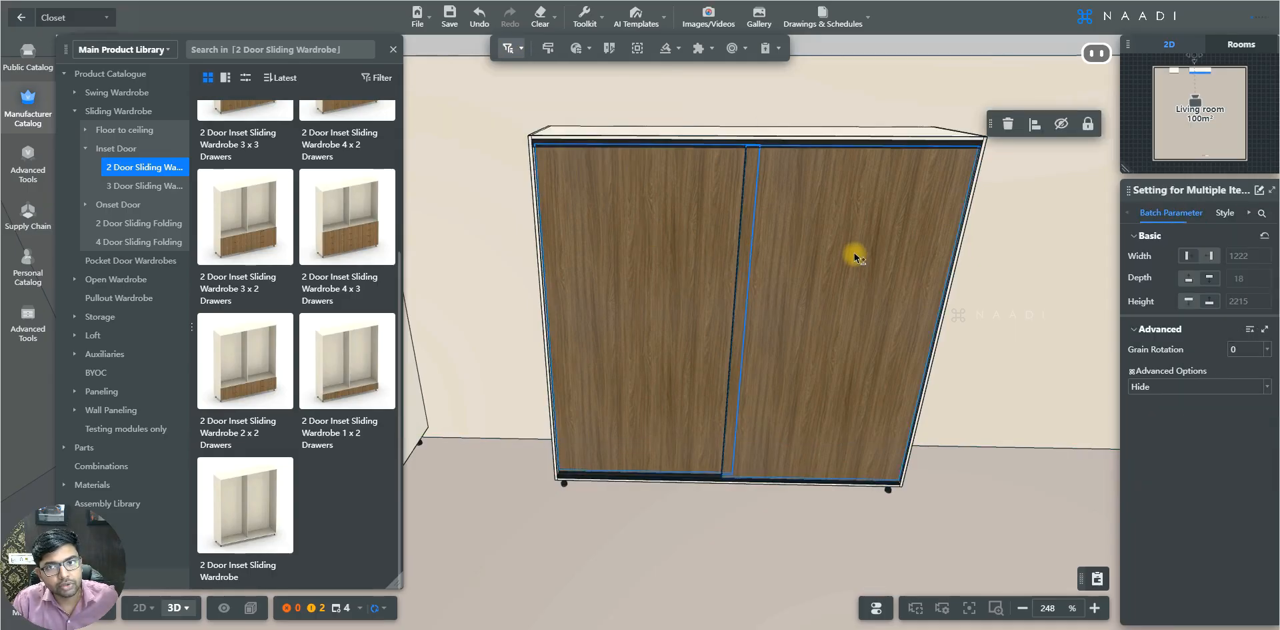
click(1009, 125)
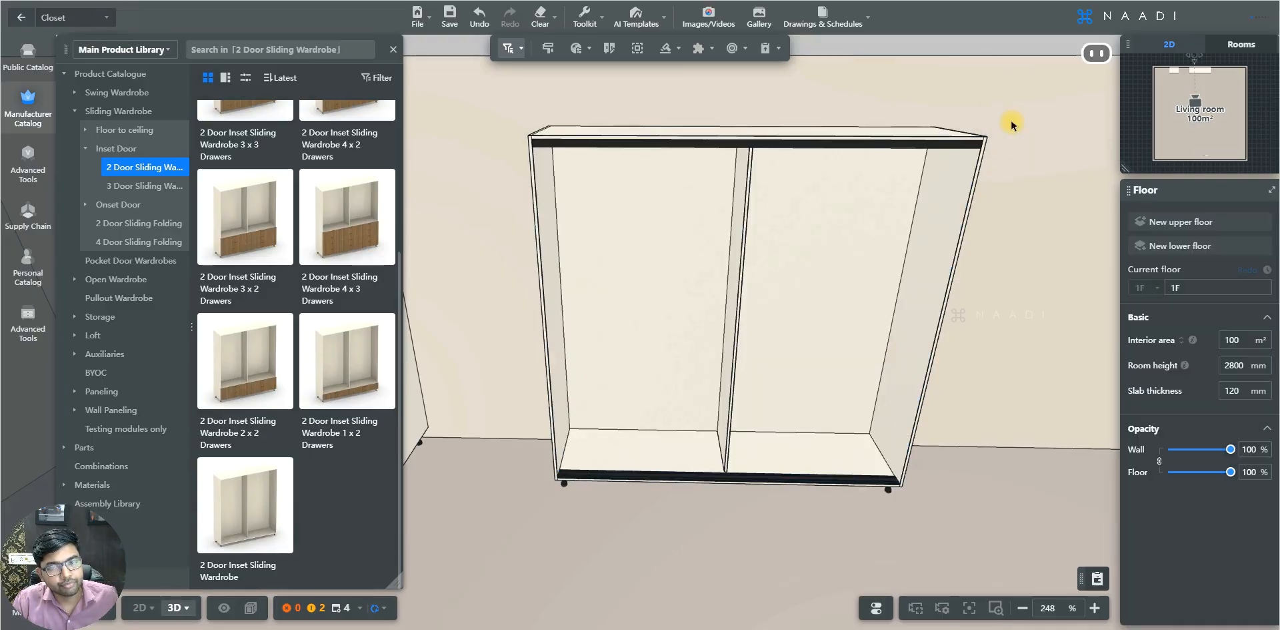
key(s)
key(a)
key(w)
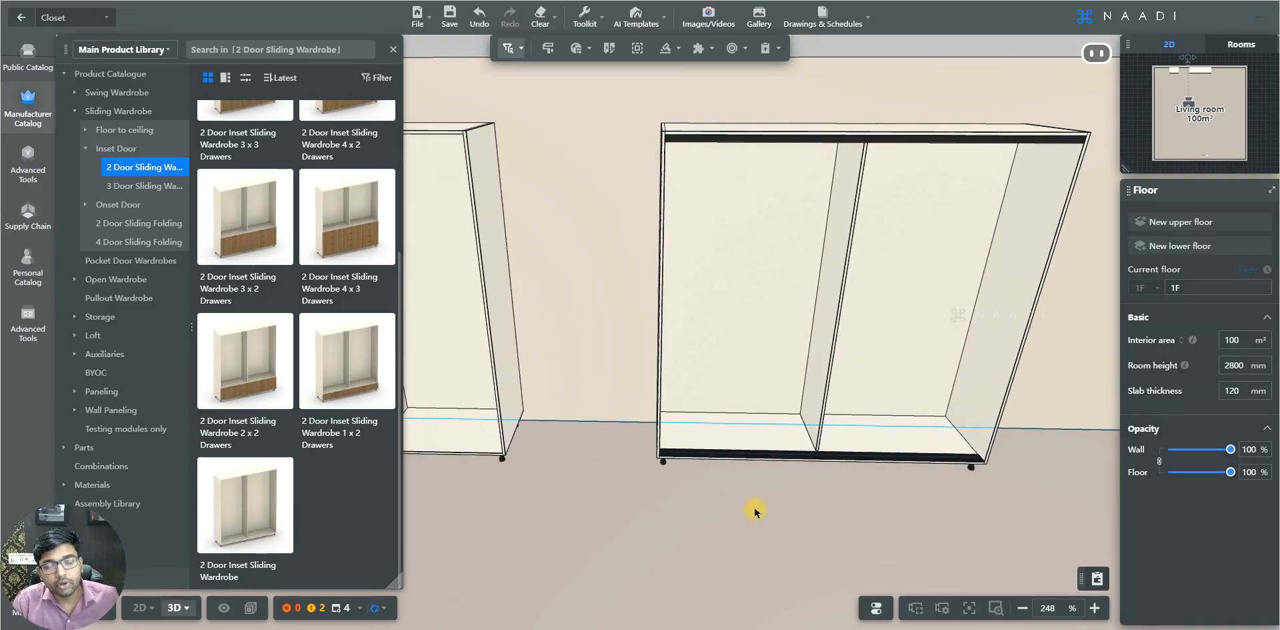
key(a)
key(s)
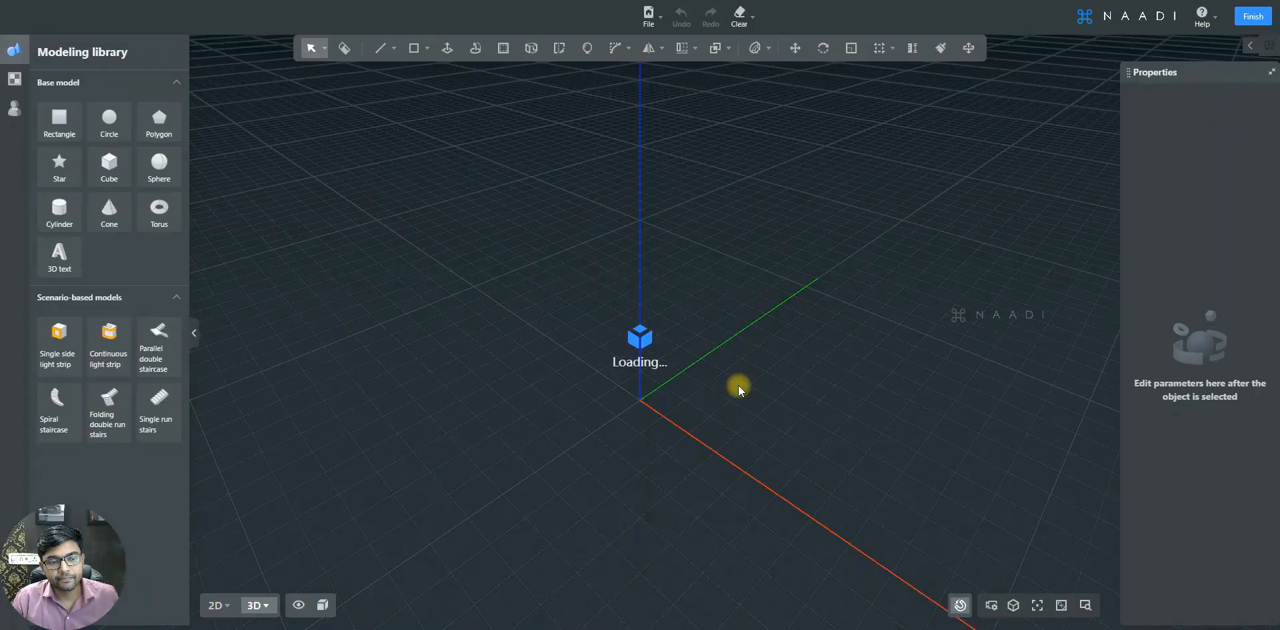
- Switch the 3D display to Material + Wireframe Mode
right_drag(637, 414, 828, 425)
scroll(514, 292, up, 3)
scroll(513, 291, up, 3)
right_drag(606, 414, 647, 363)
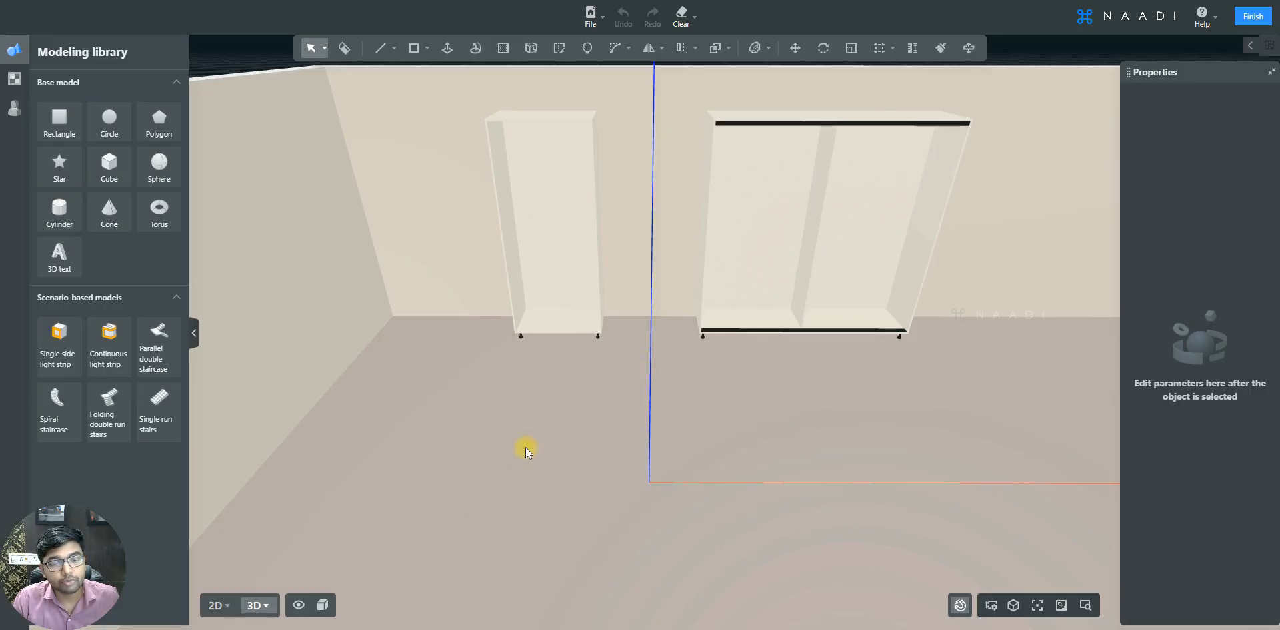
click(323, 604)
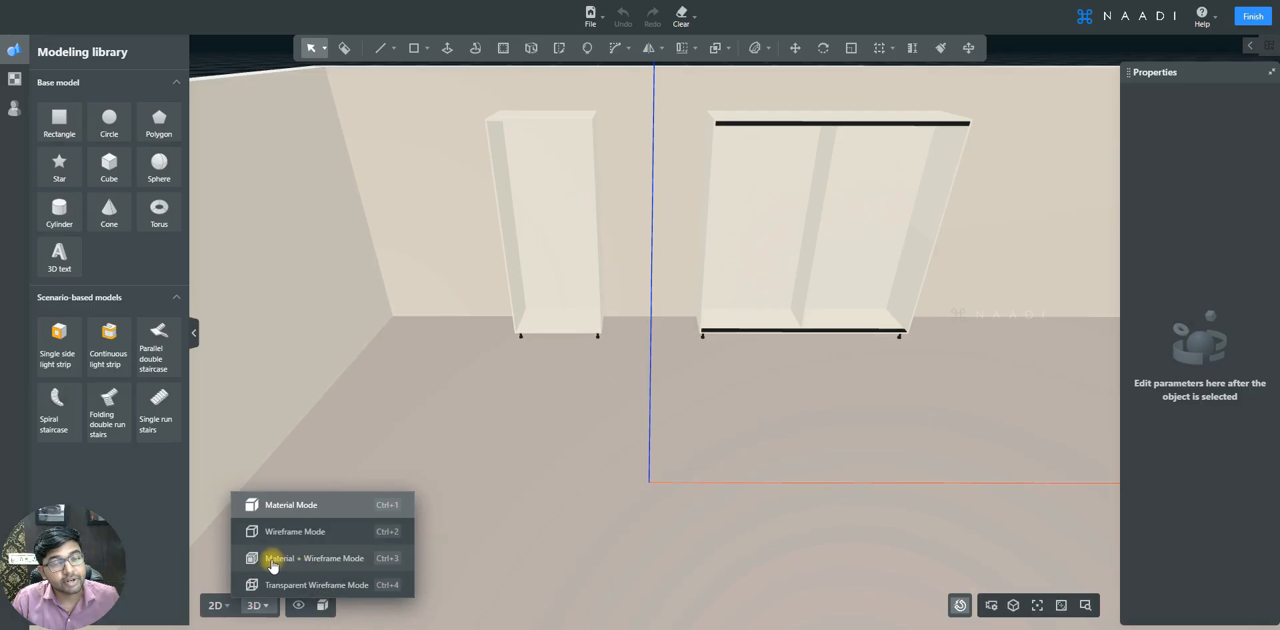
click(335, 562)
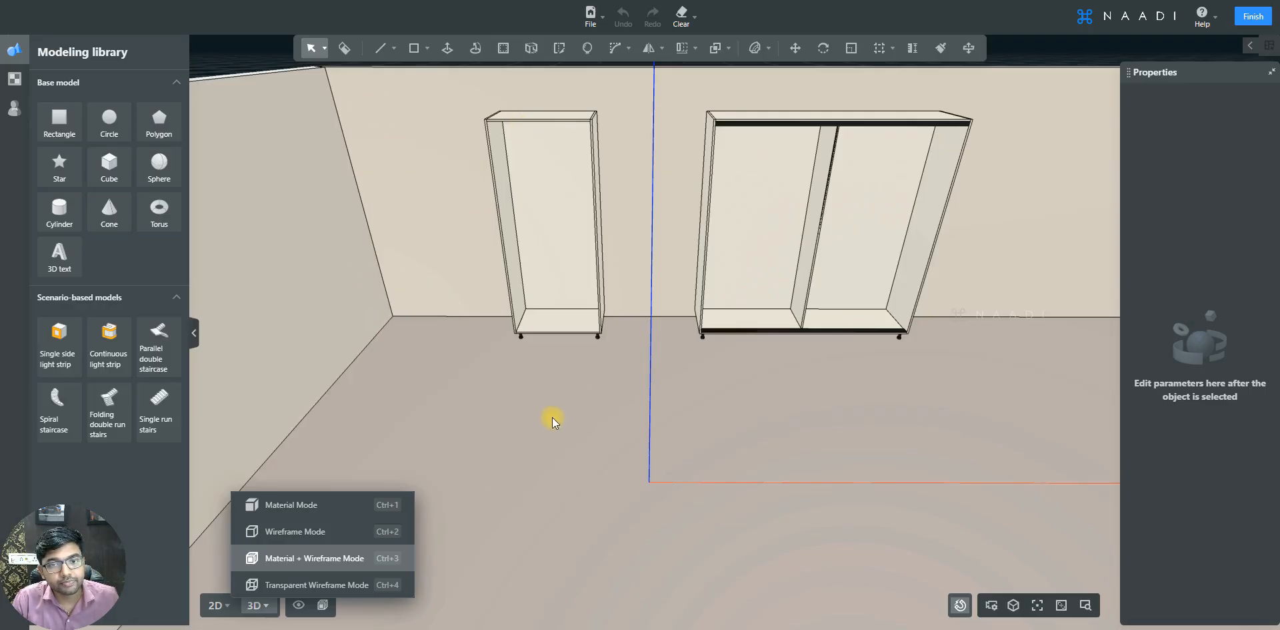
middle_drag(744, 448, 736, 441)
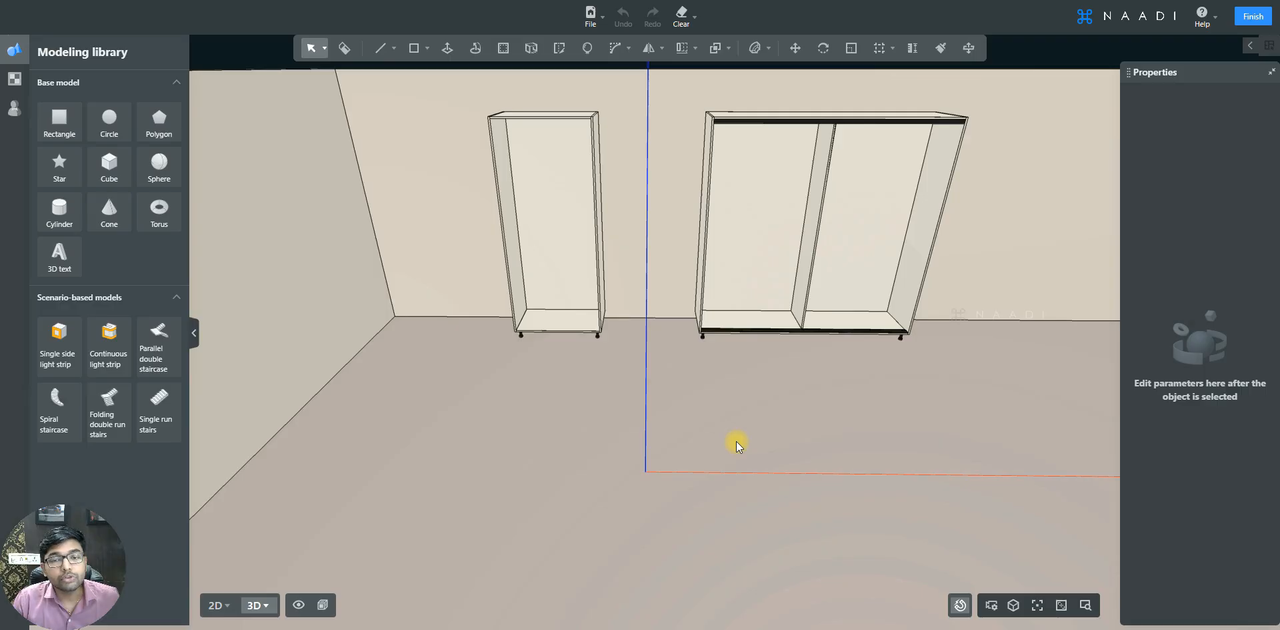
key(w)
key(a)
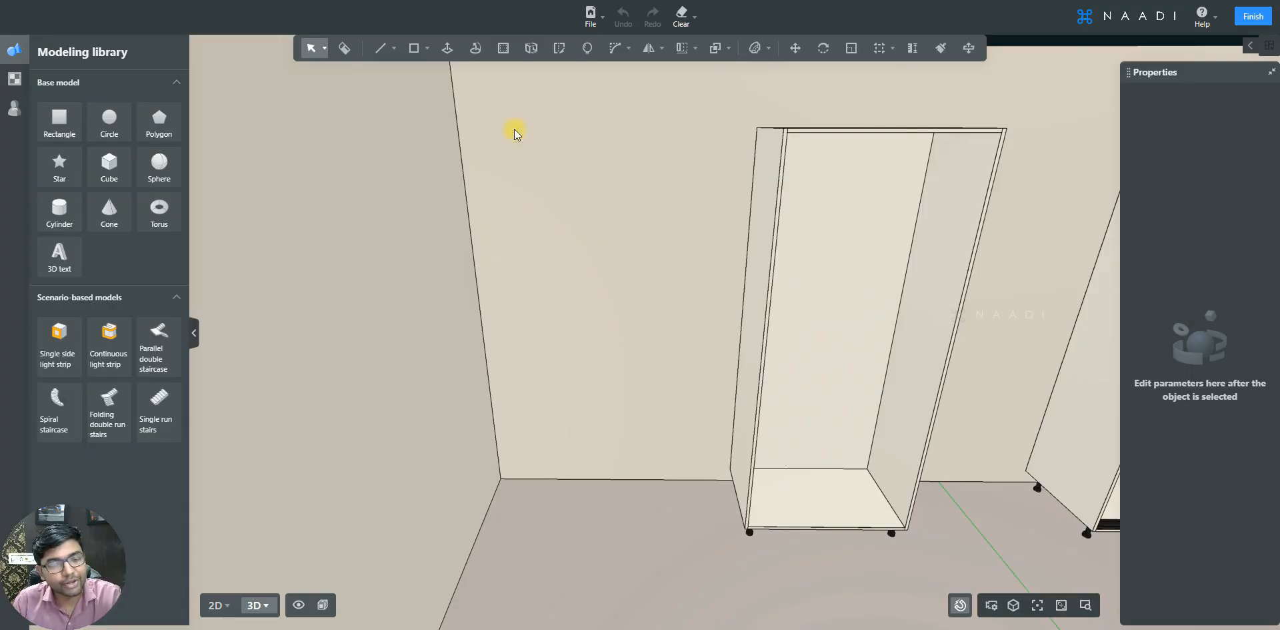
- Draw a rectangle on the wall 500 mm long and about 2188 mm wide
click(411, 48)
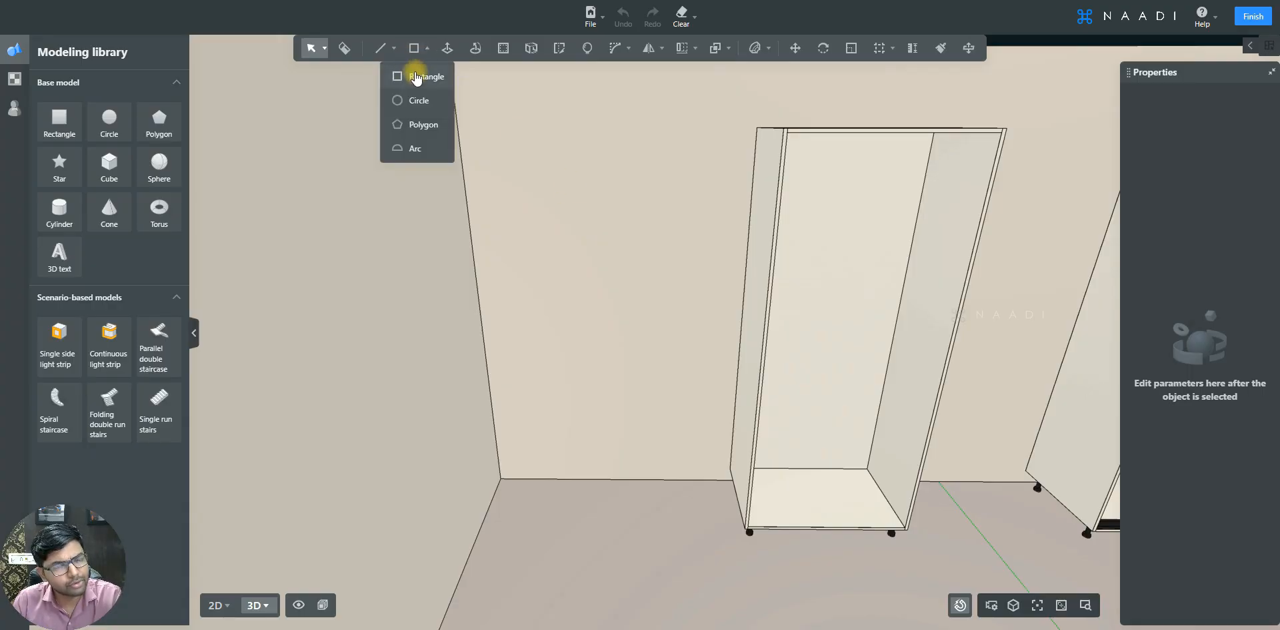
click(417, 77)
click(516, 114)
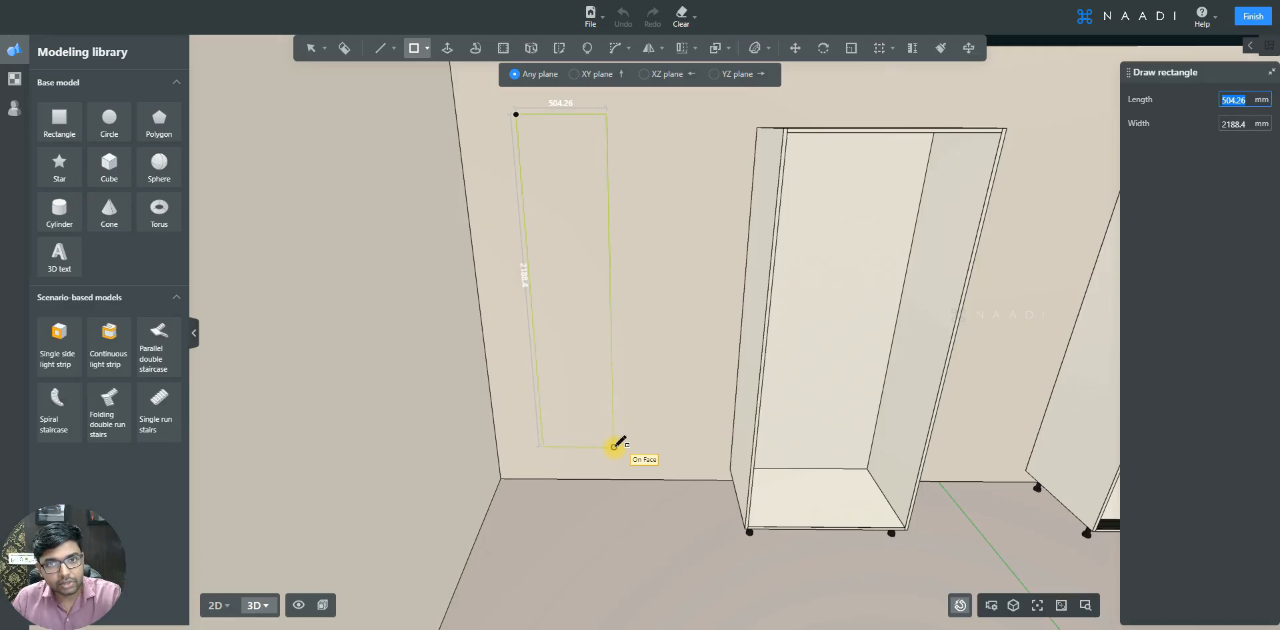
text(500)
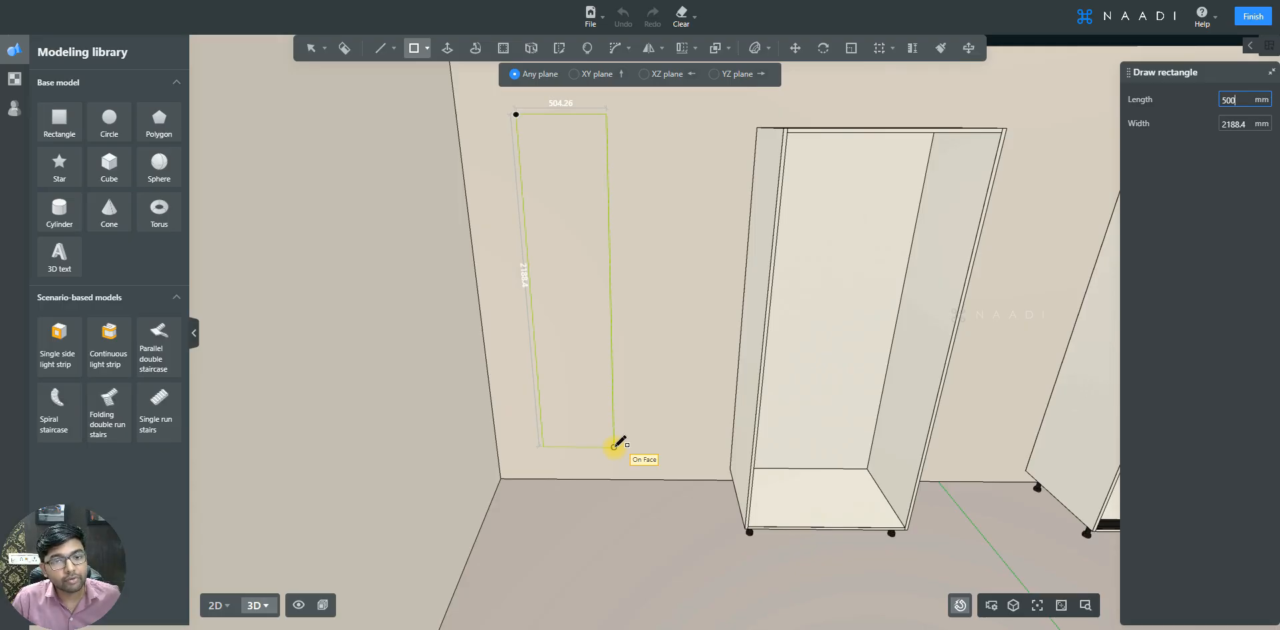
key(Tab)
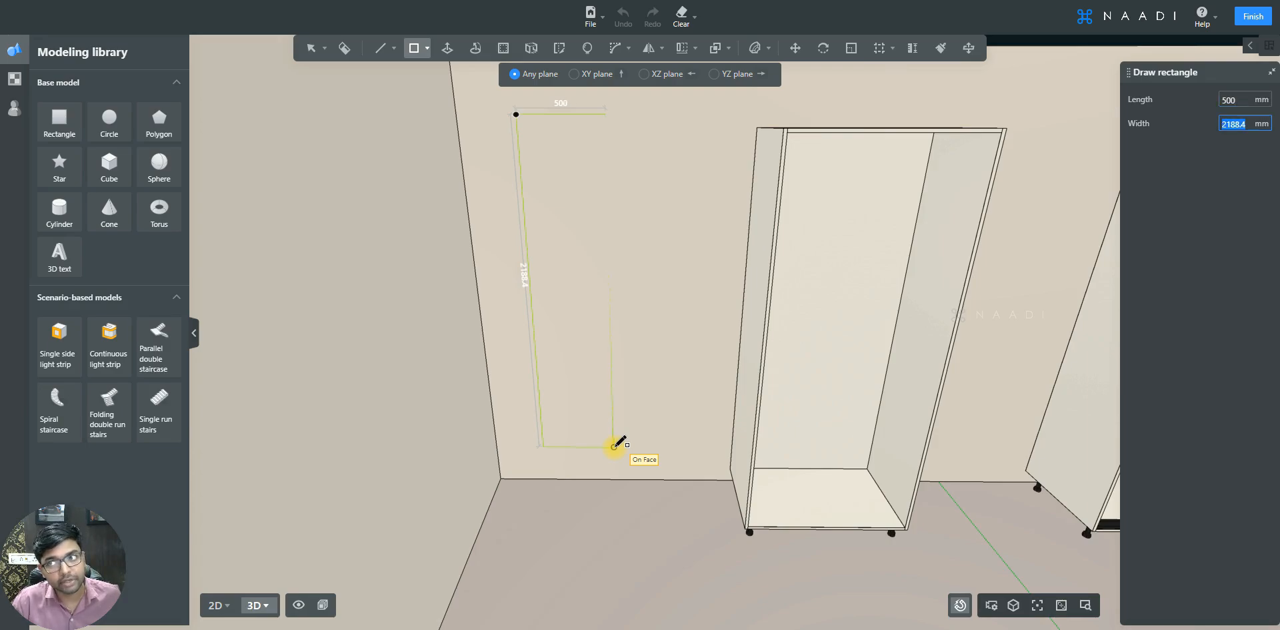
key(Return)
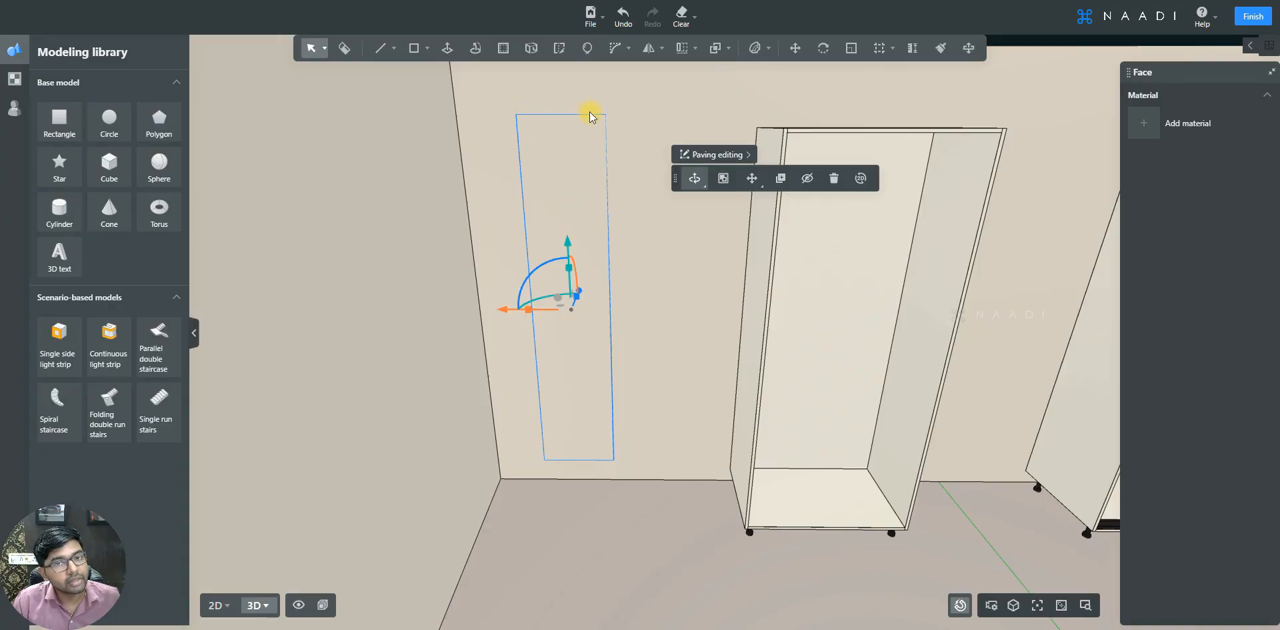
- Push/pull the rectangle out 18 mm to form a door panel
scroll(564, 421, up, 3)
right_drag(649, 422, 658, 466)
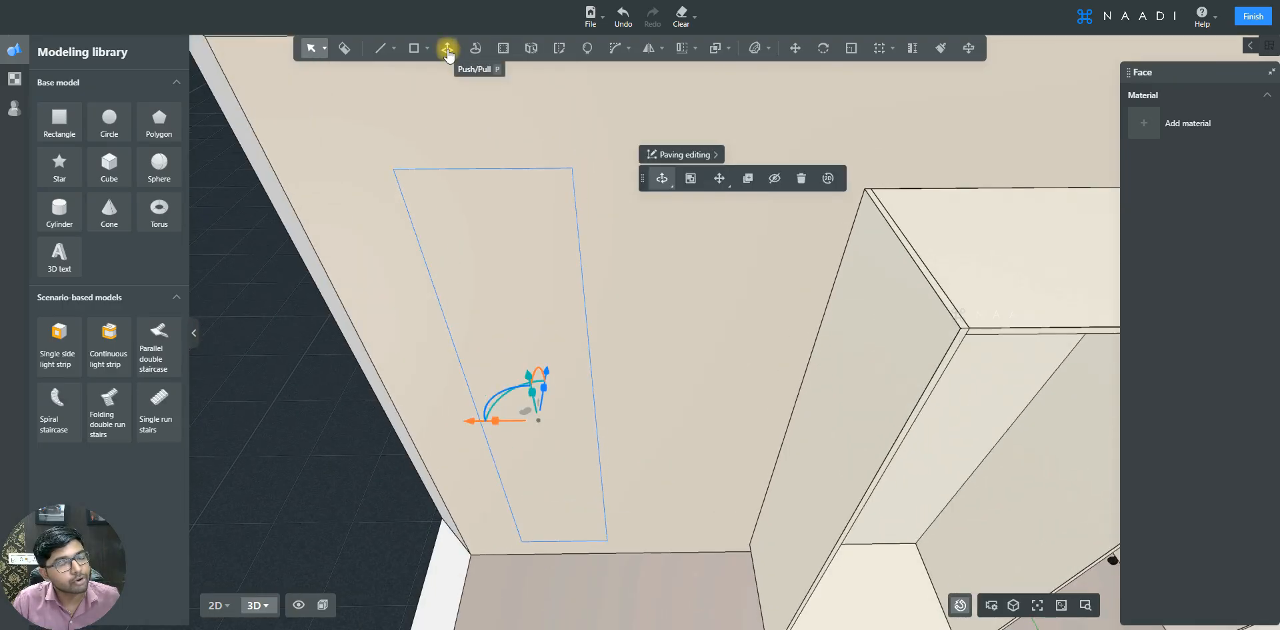
click(448, 51)
click(551, 207)
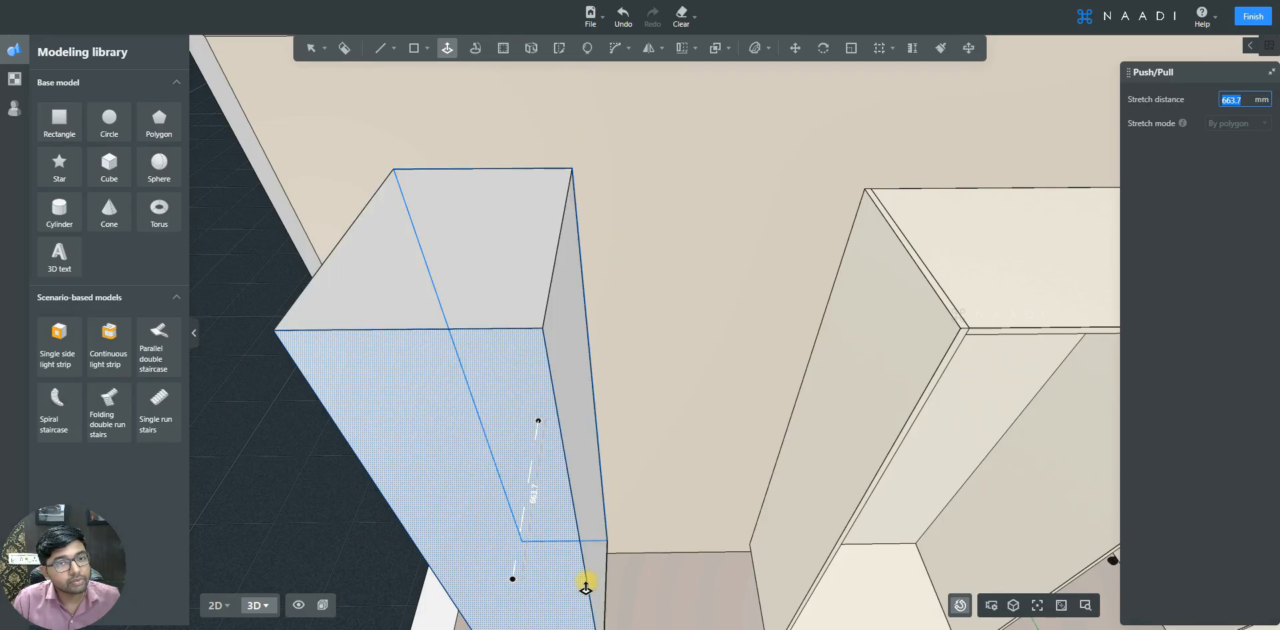
text(18)
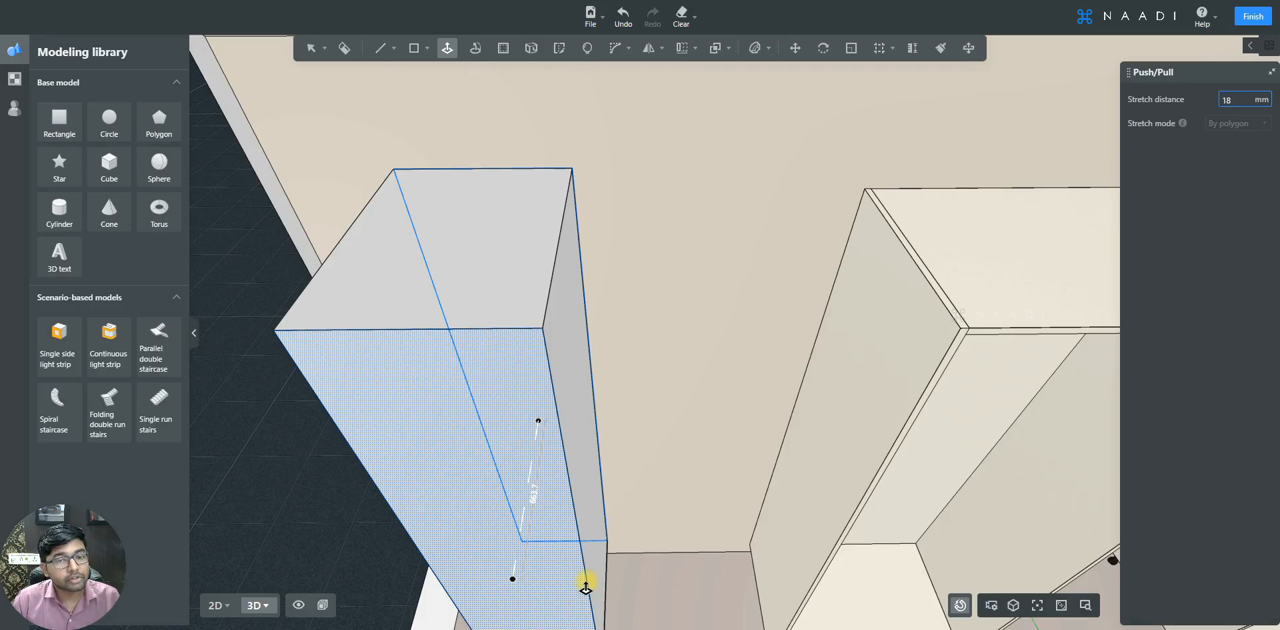
key(Return)
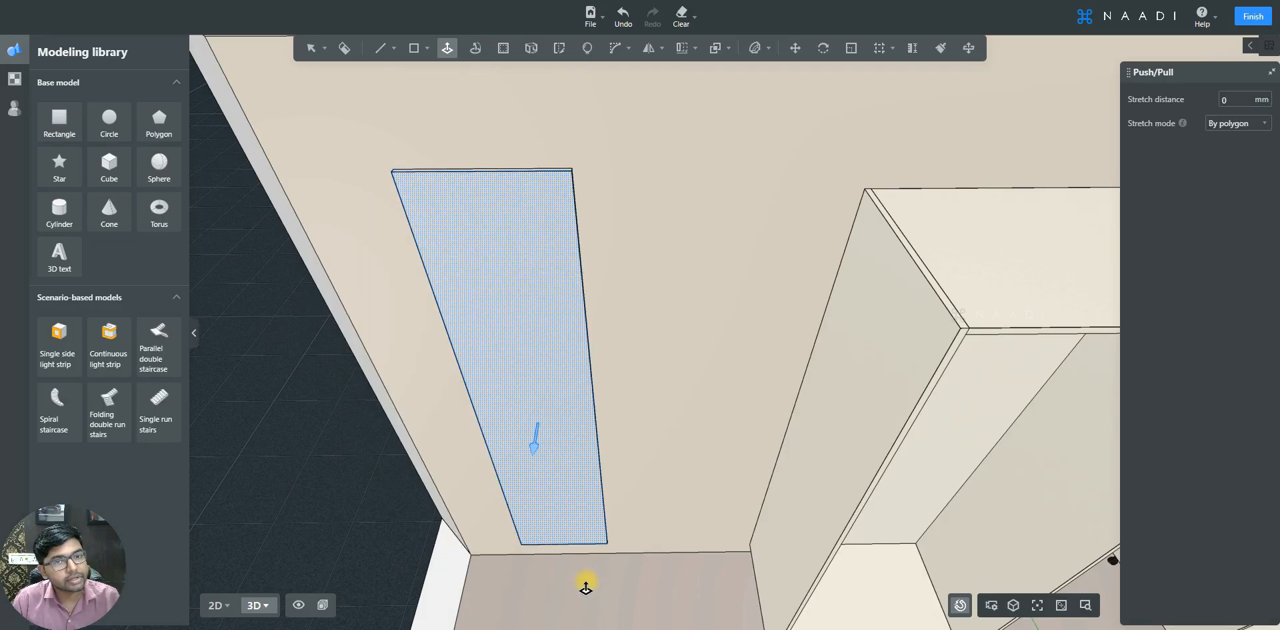
key(Escape)
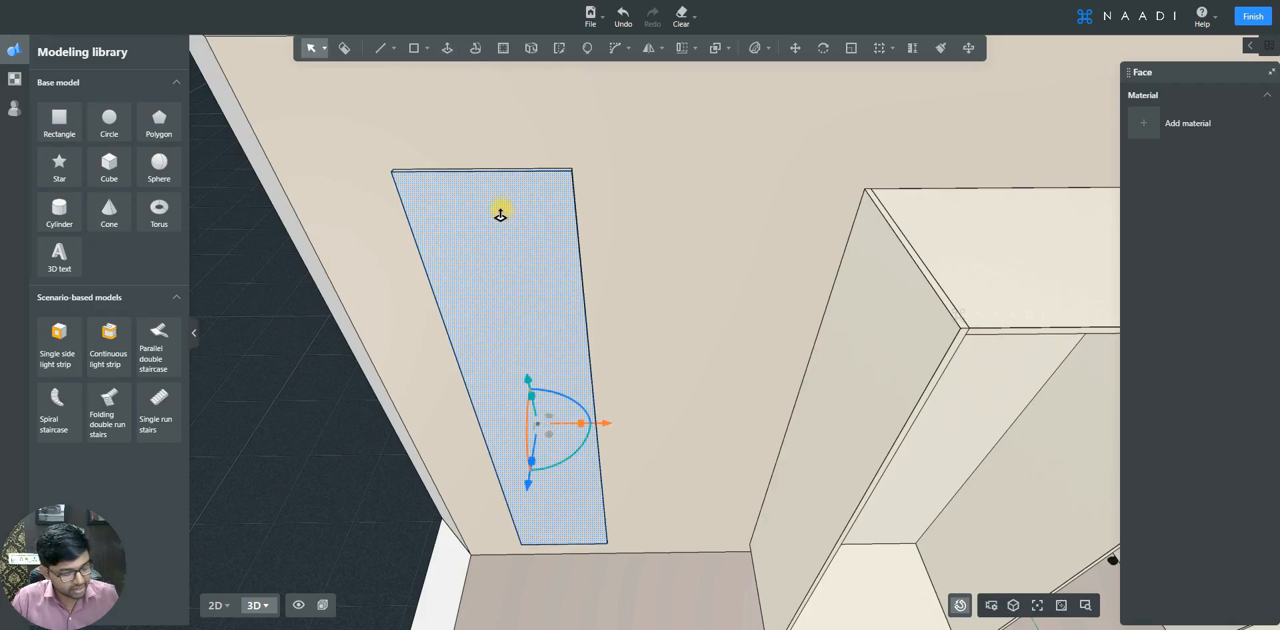
- Select all elements of the door panel and combine them into a group
right_drag(501, 210, 506, 286)
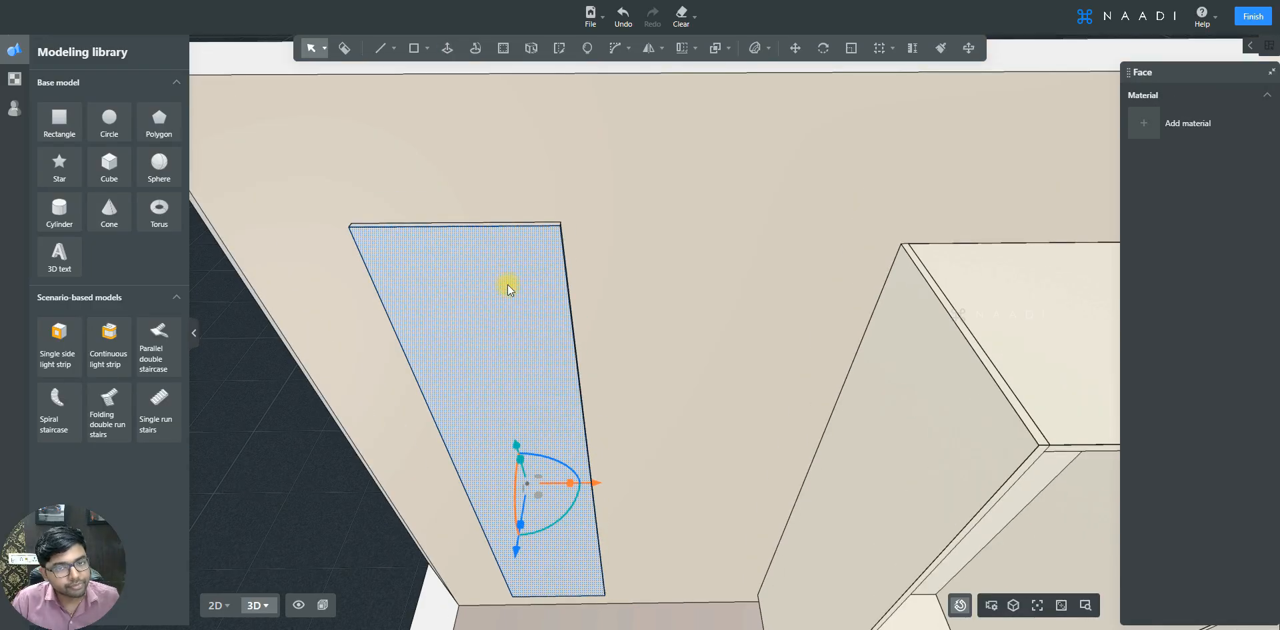
triple_click(455, 263)
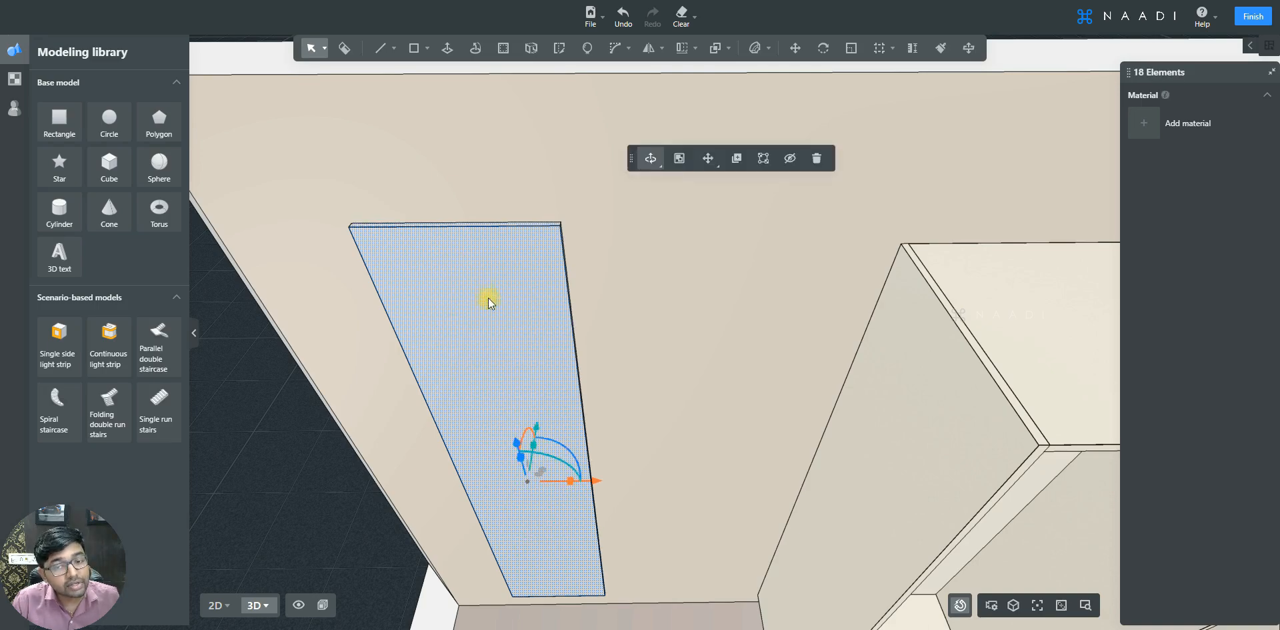
key(e)
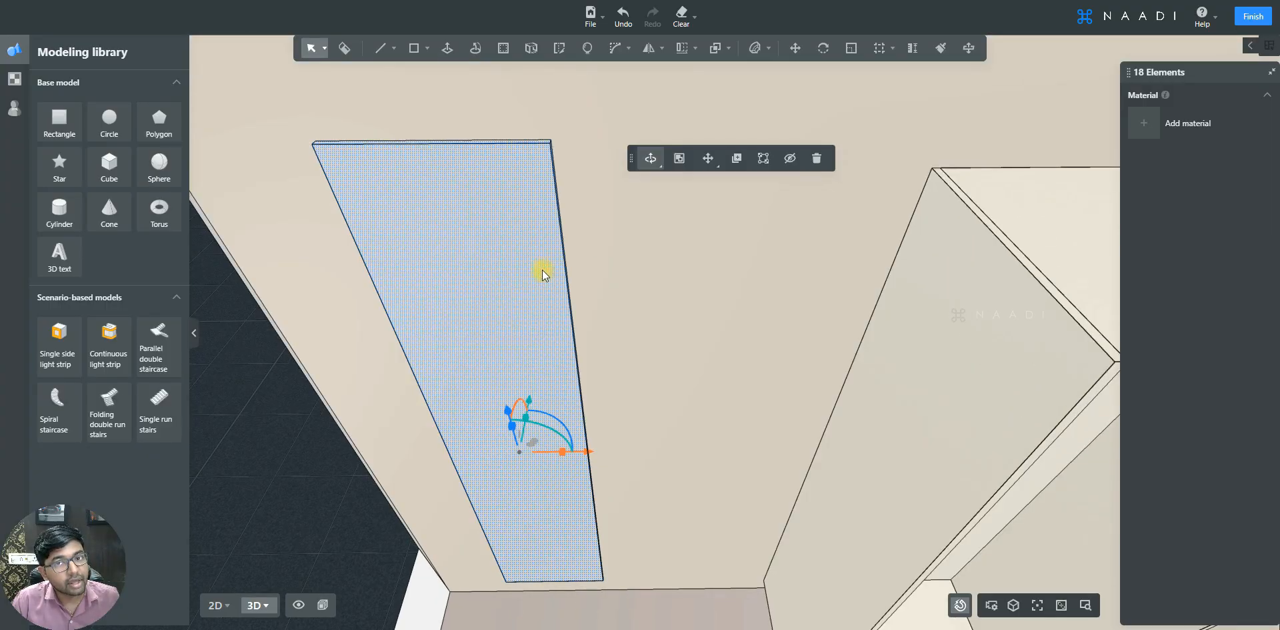
click(680, 158)
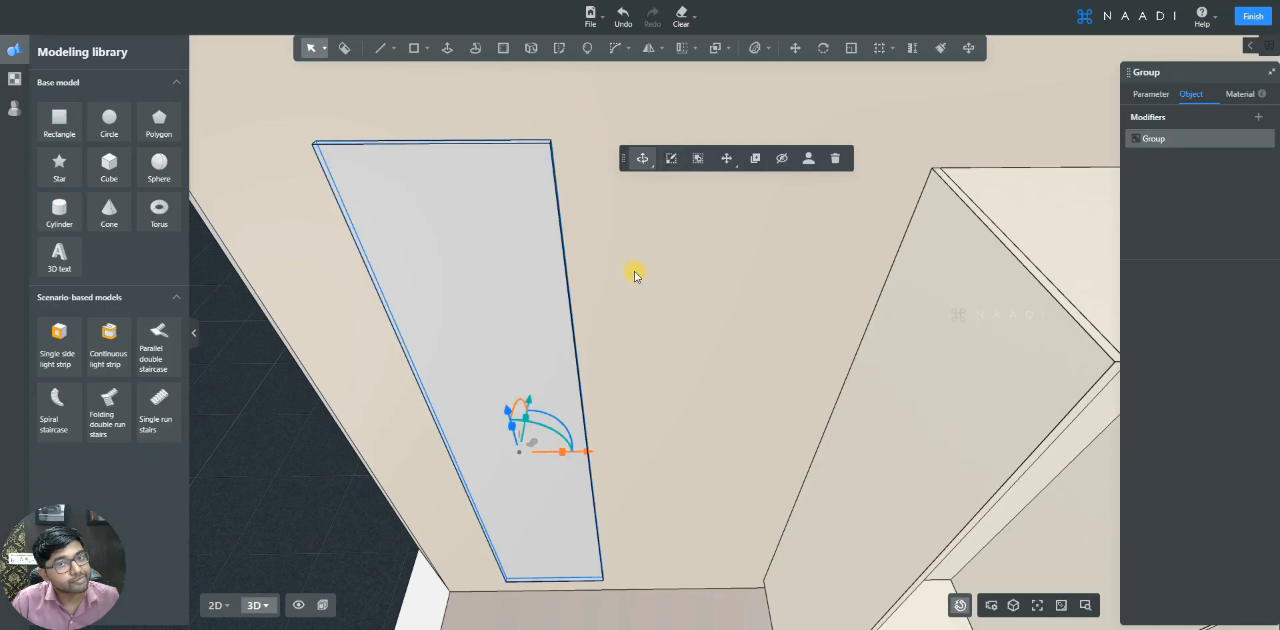
- Inside the panel group, offset the front face inward by 75 mm
double_click(477, 207)
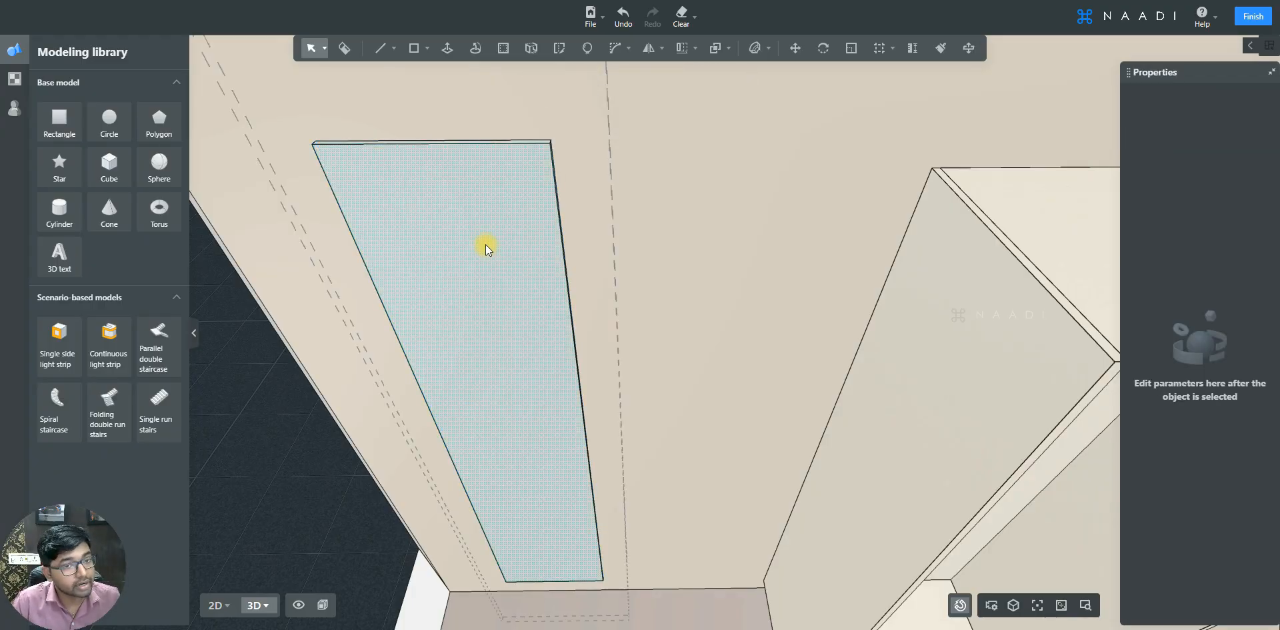
key(a)
middle_drag(580, 285, 588, 219)
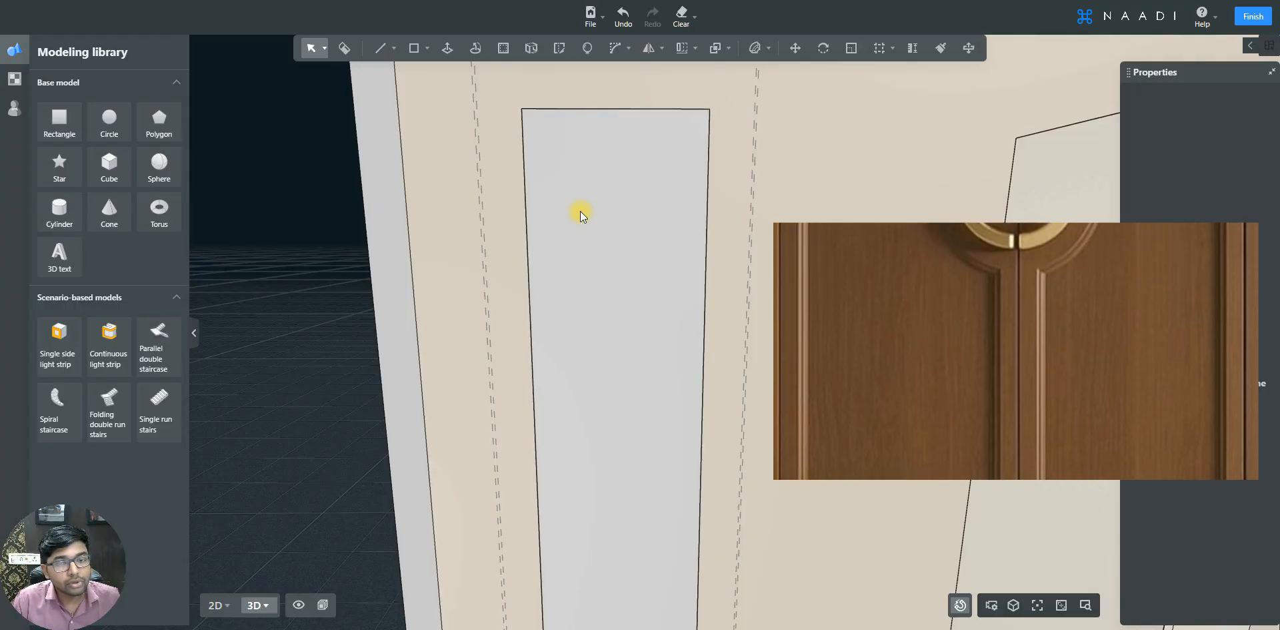
click(592, 154)
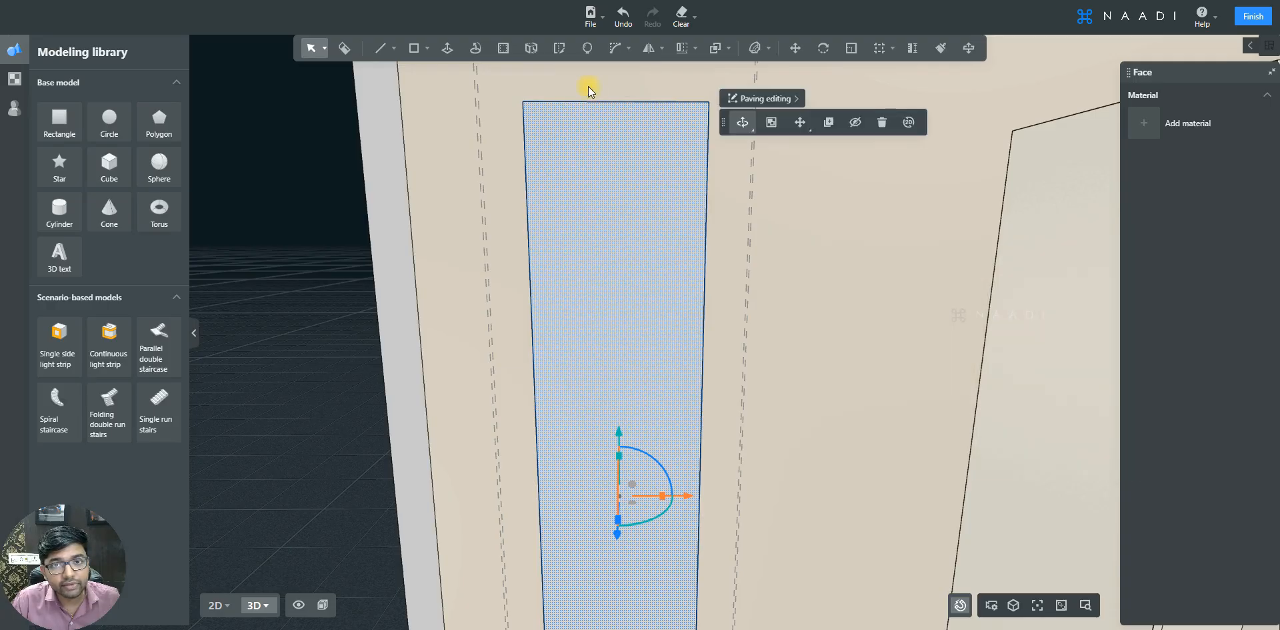
click(503, 50)
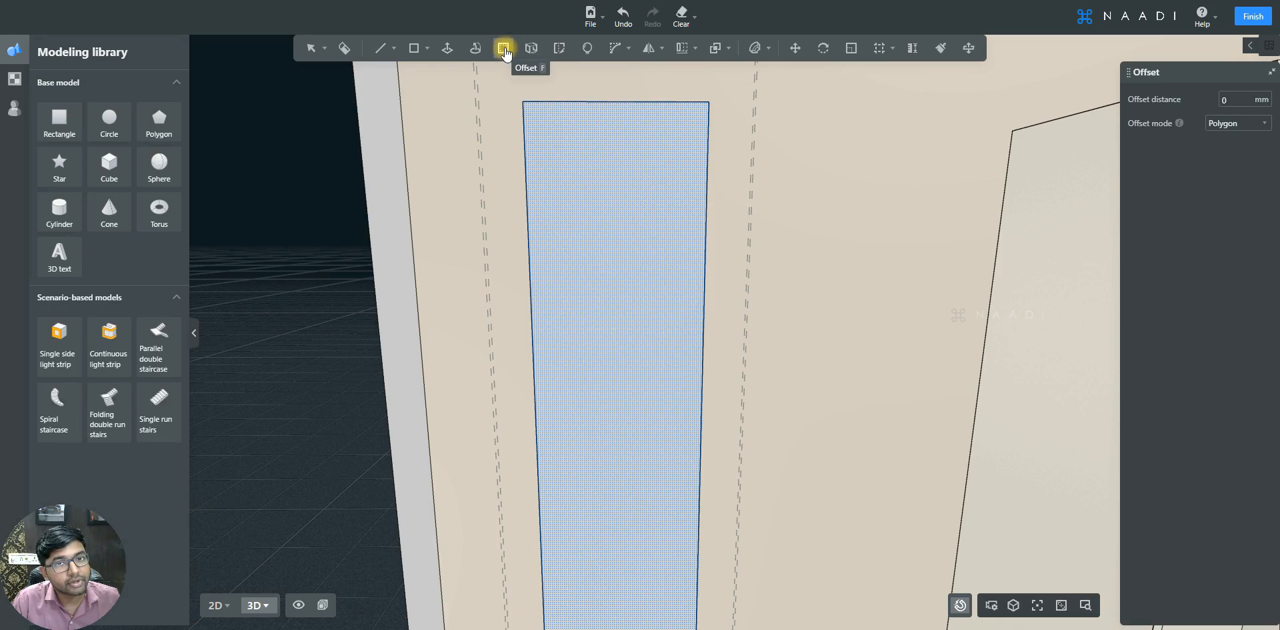
click(571, 151)
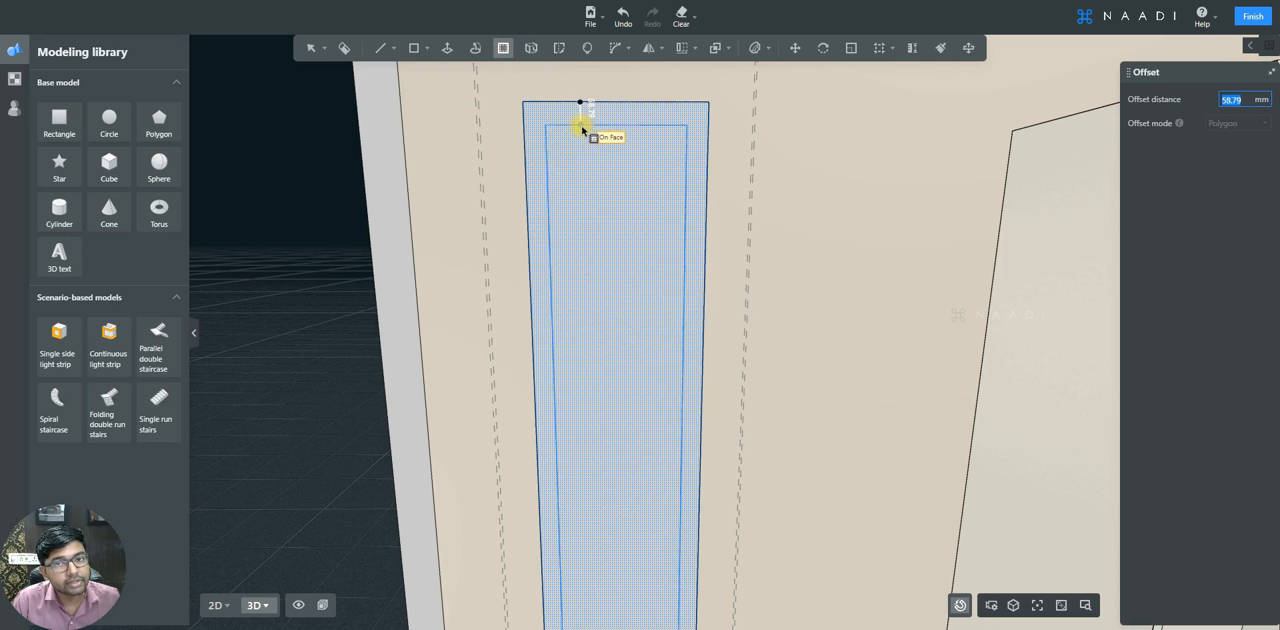
text(75)
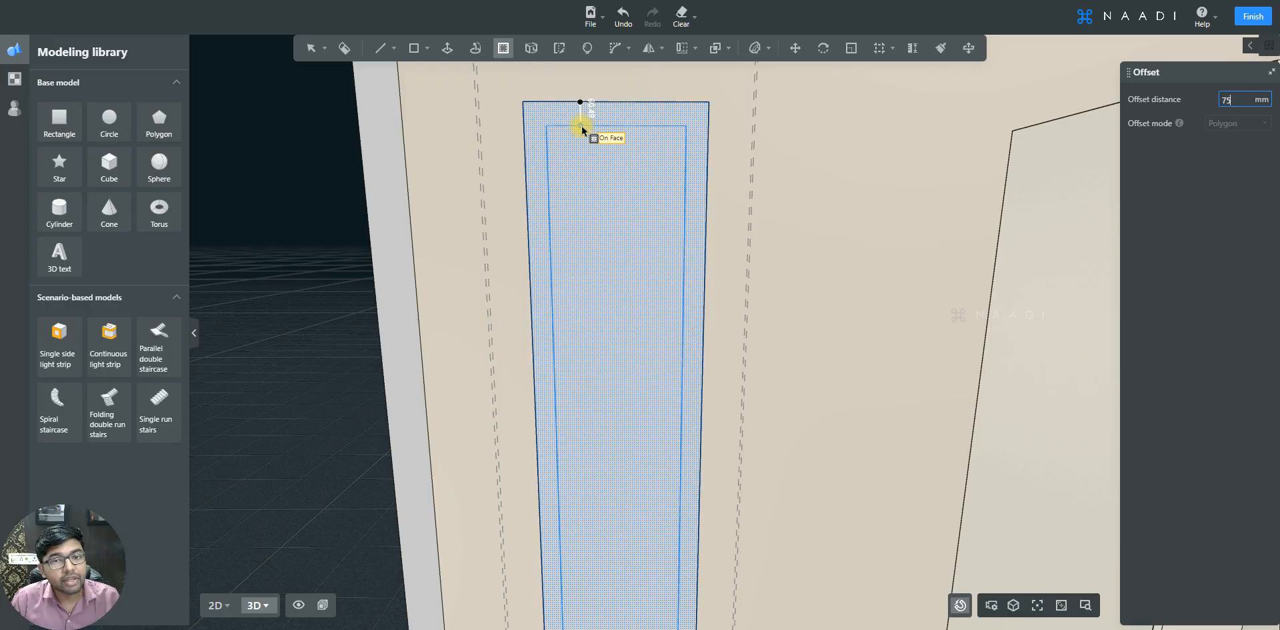
key(Return)
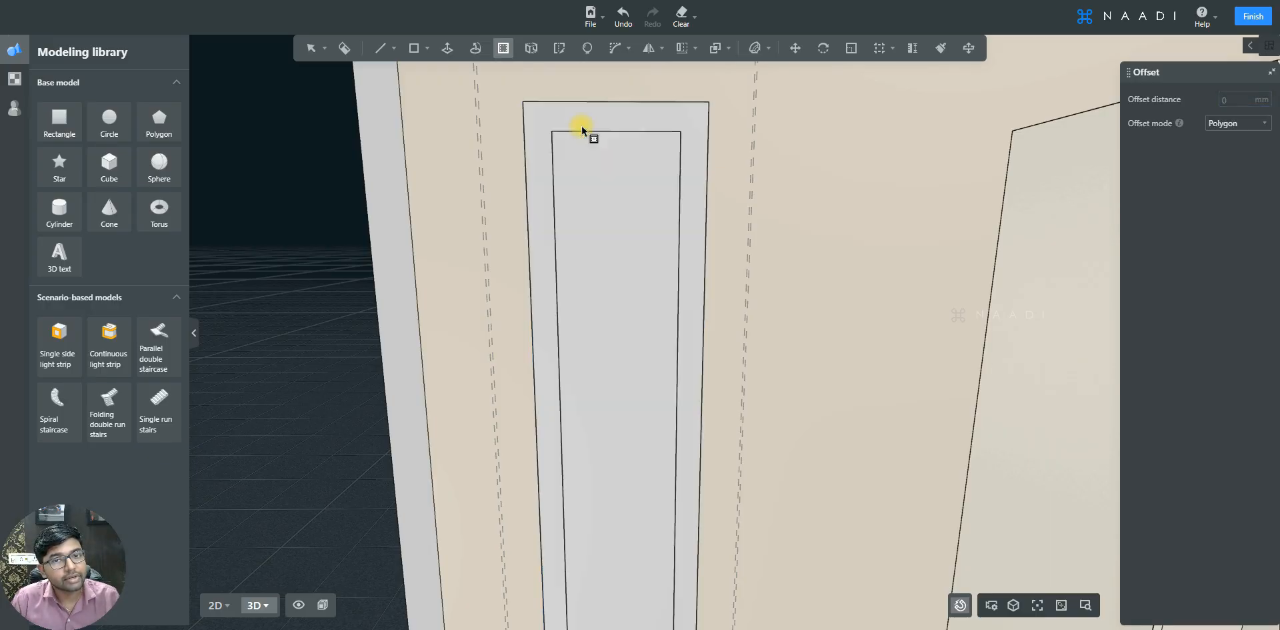
key(Escape)
- Undo the last action on the door panel
click(609, 170)
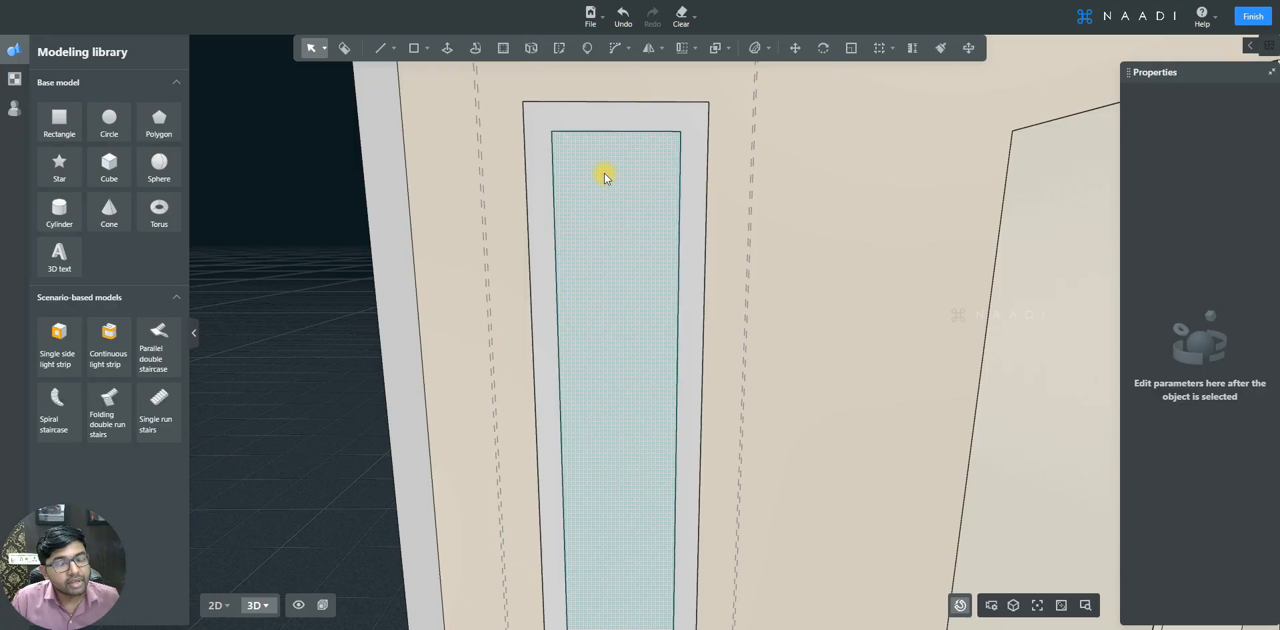
scroll(604, 174, down, 2)
scroll(605, 173, down, 3)
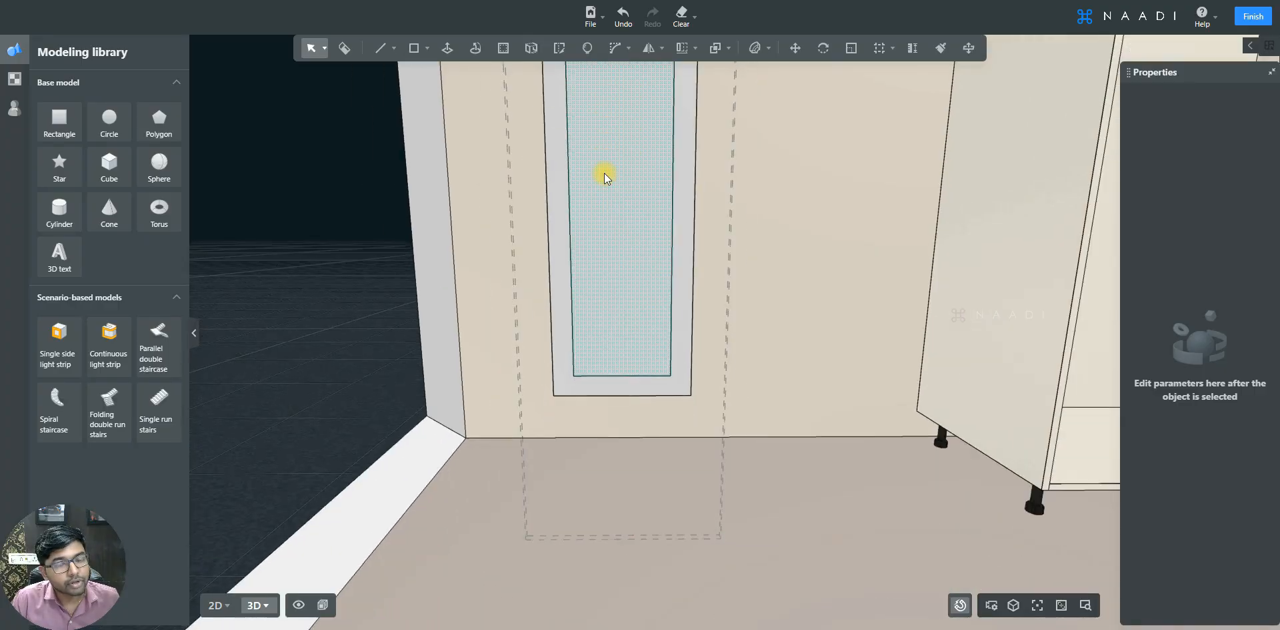
scroll(604, 174, up, 5)
key(ctrl+z)
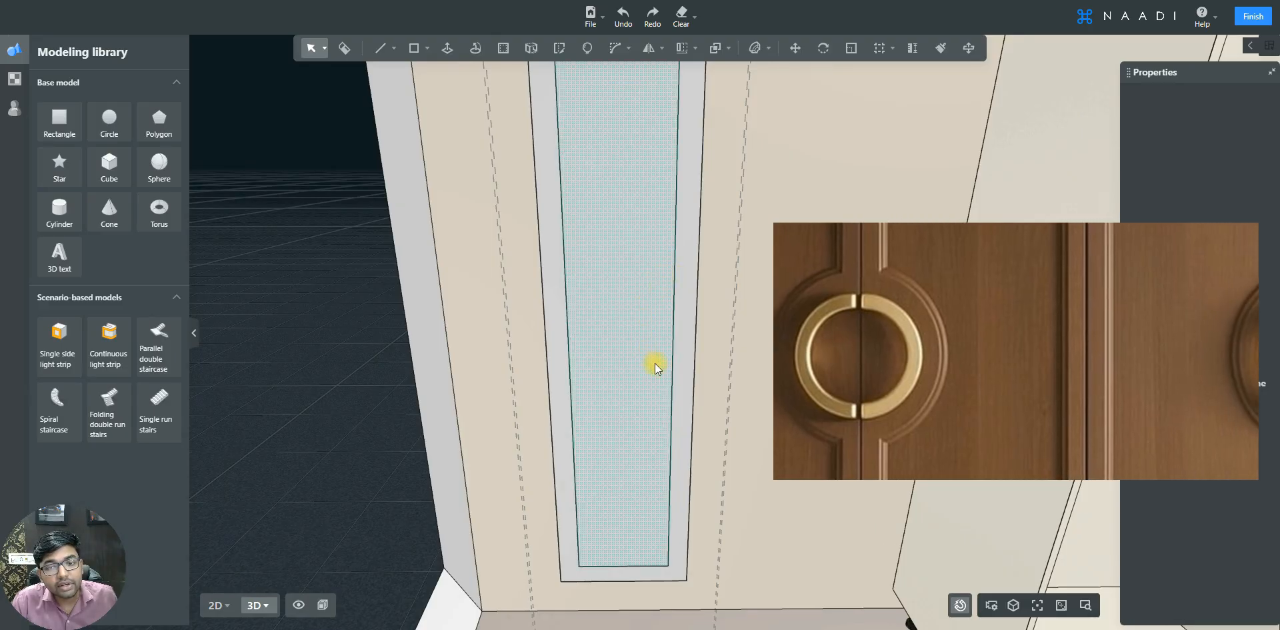
click(638, 311)
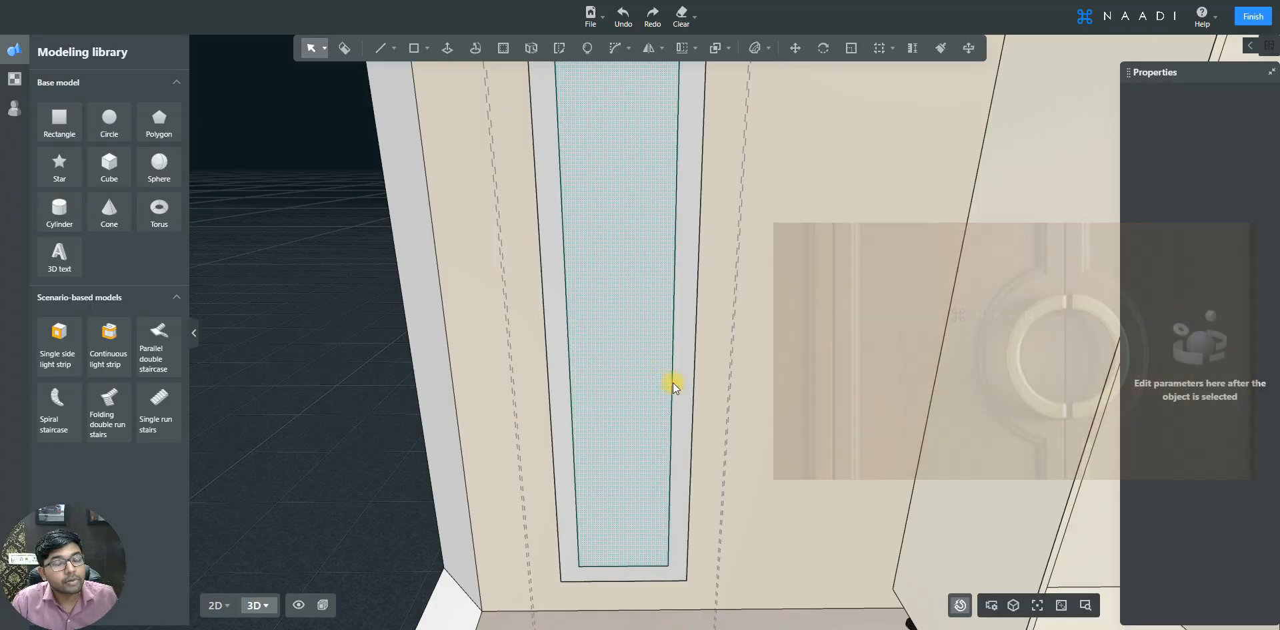
key(d)
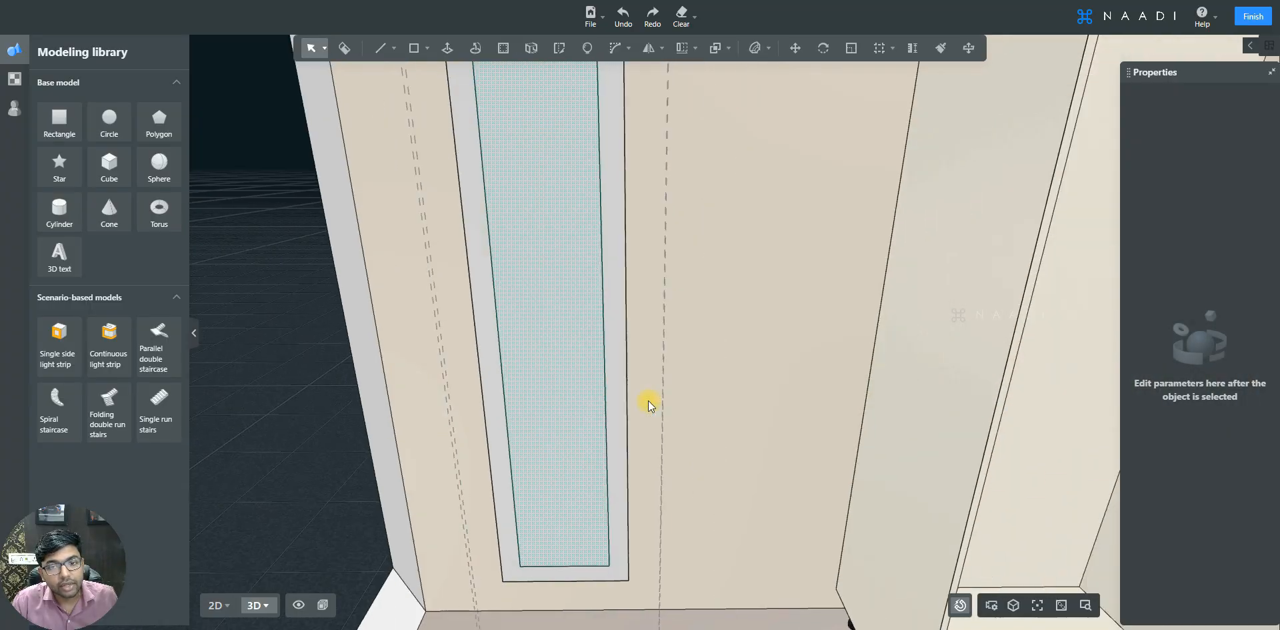
key(s)
key(s)
key(a)
key(w)
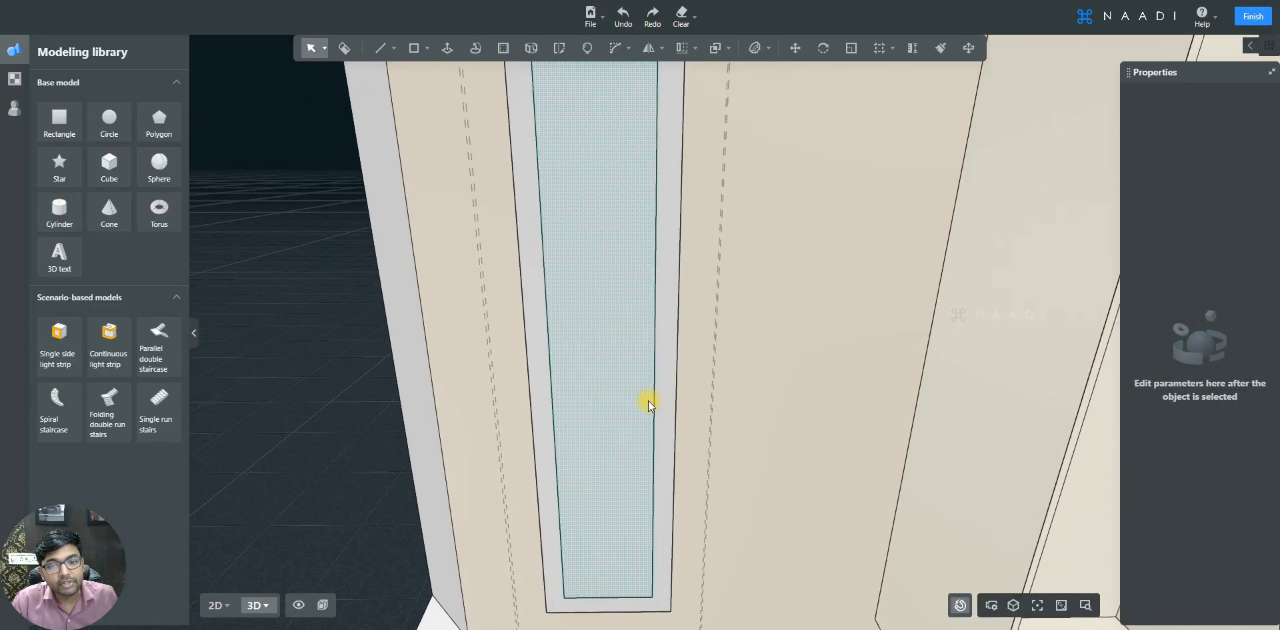
key(s)
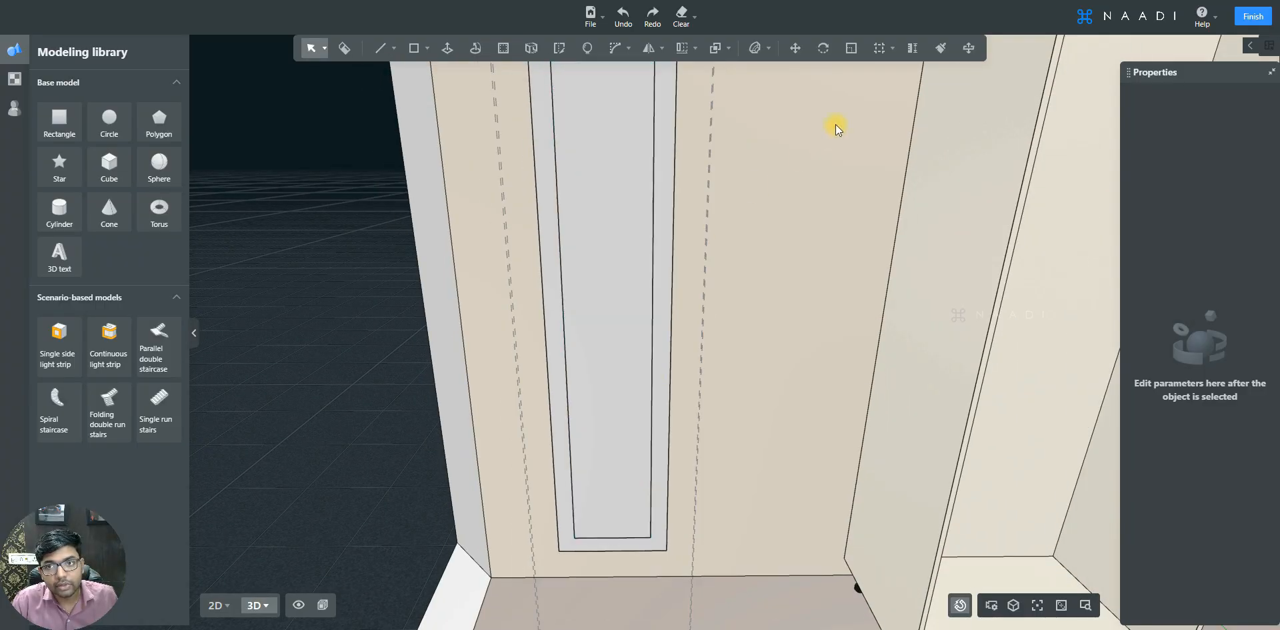
- Add a reference line 700 mm from the bottom edge of the inner rectangle
click(882, 48)
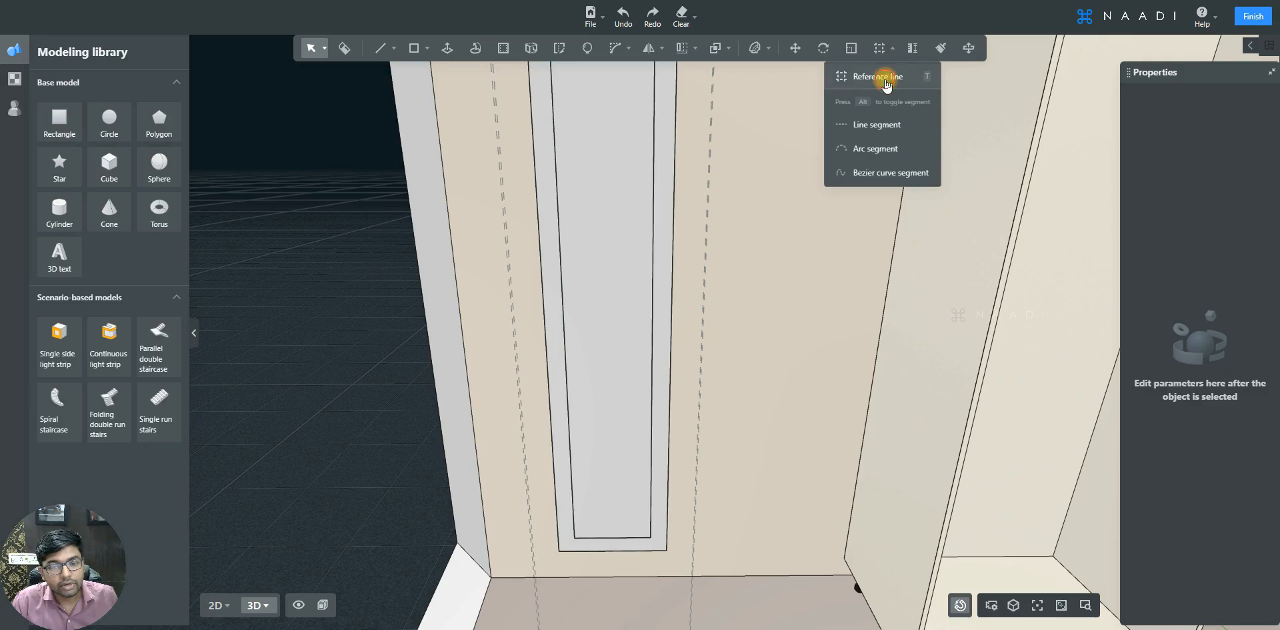
click(879, 76)
scroll(628, 527, up, 3)
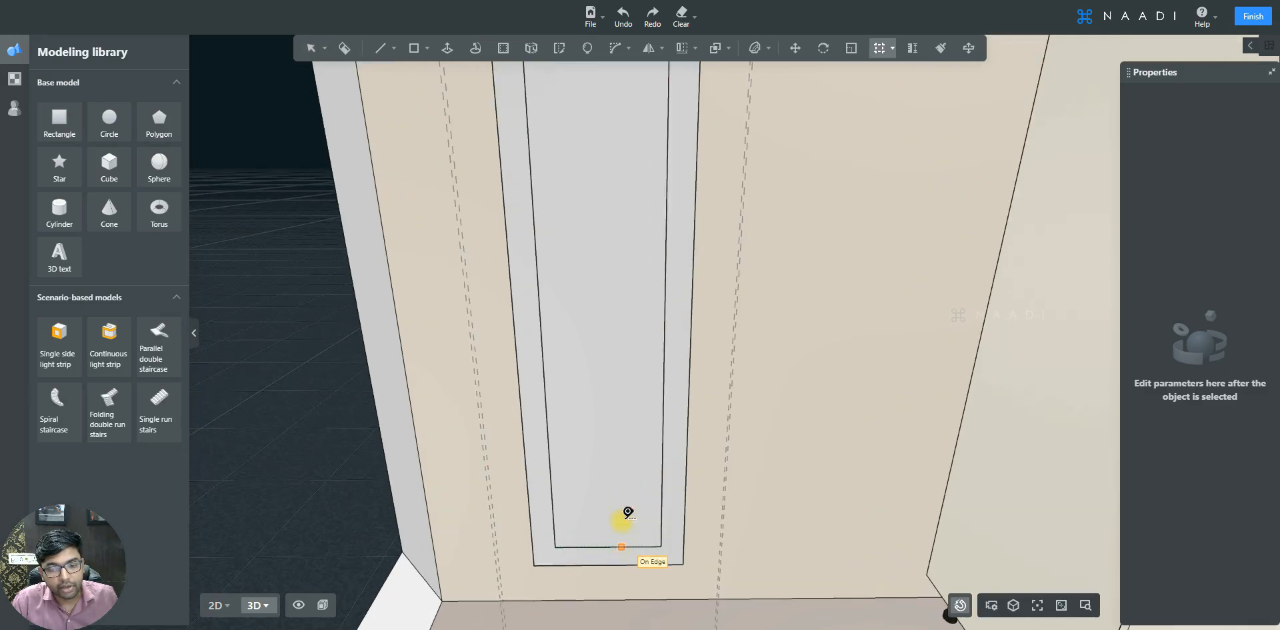
click(625, 544)
scroll(625, 387, down, 3)
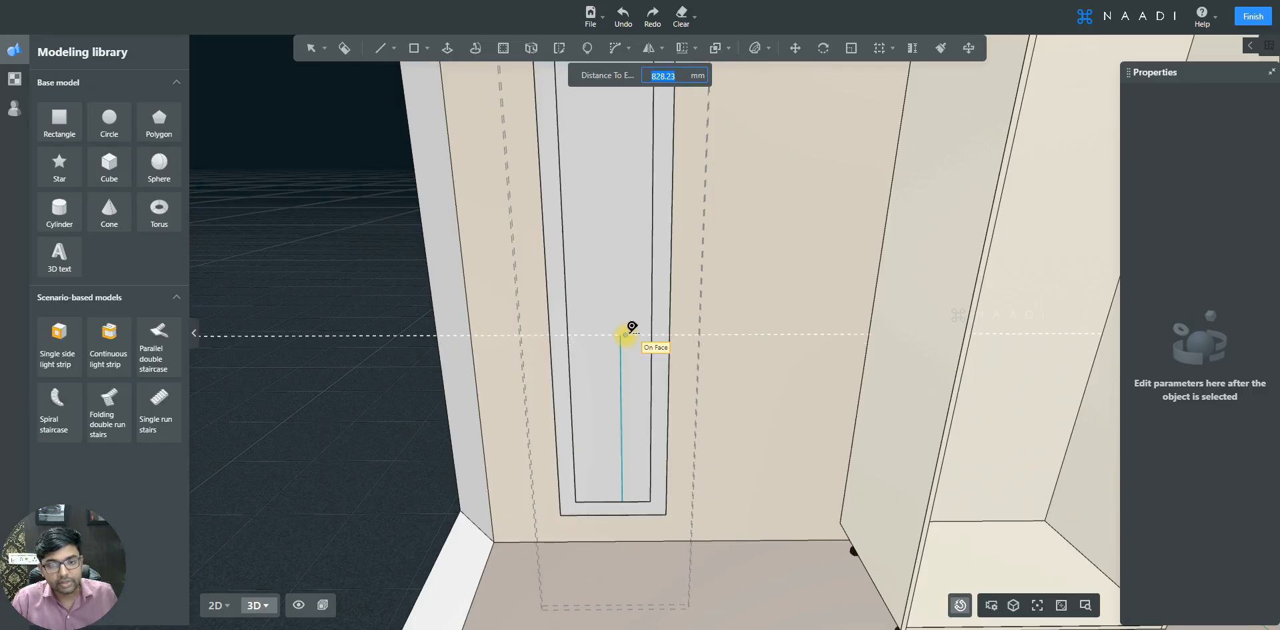
text(700)
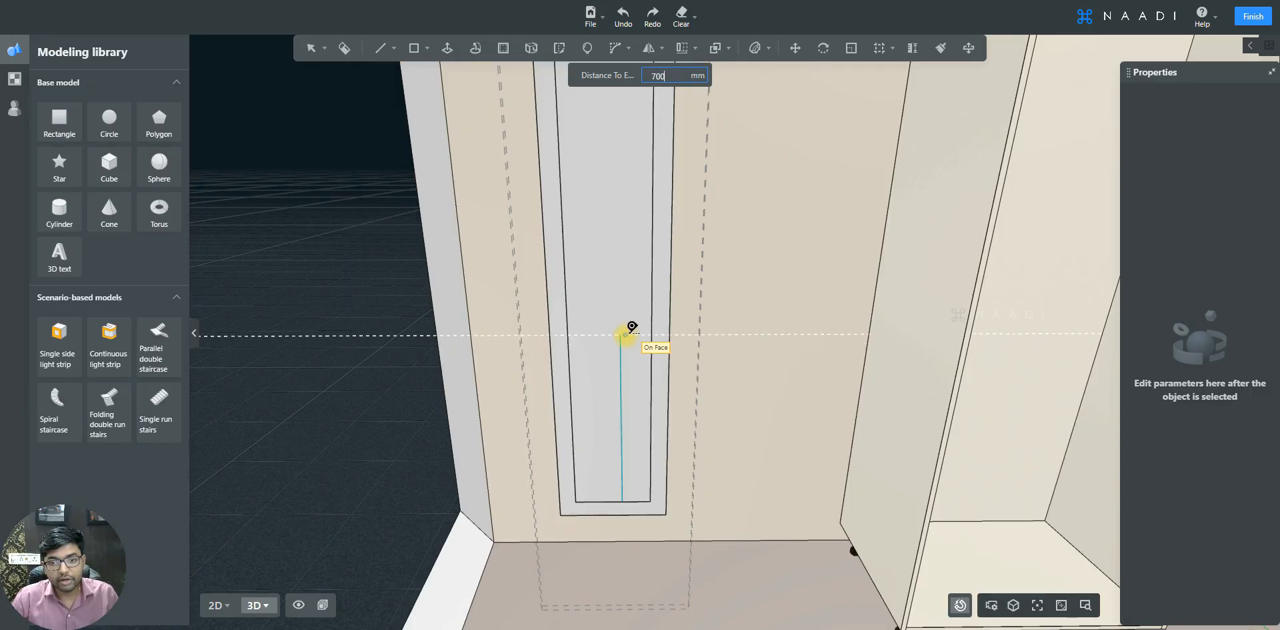
key(Return)
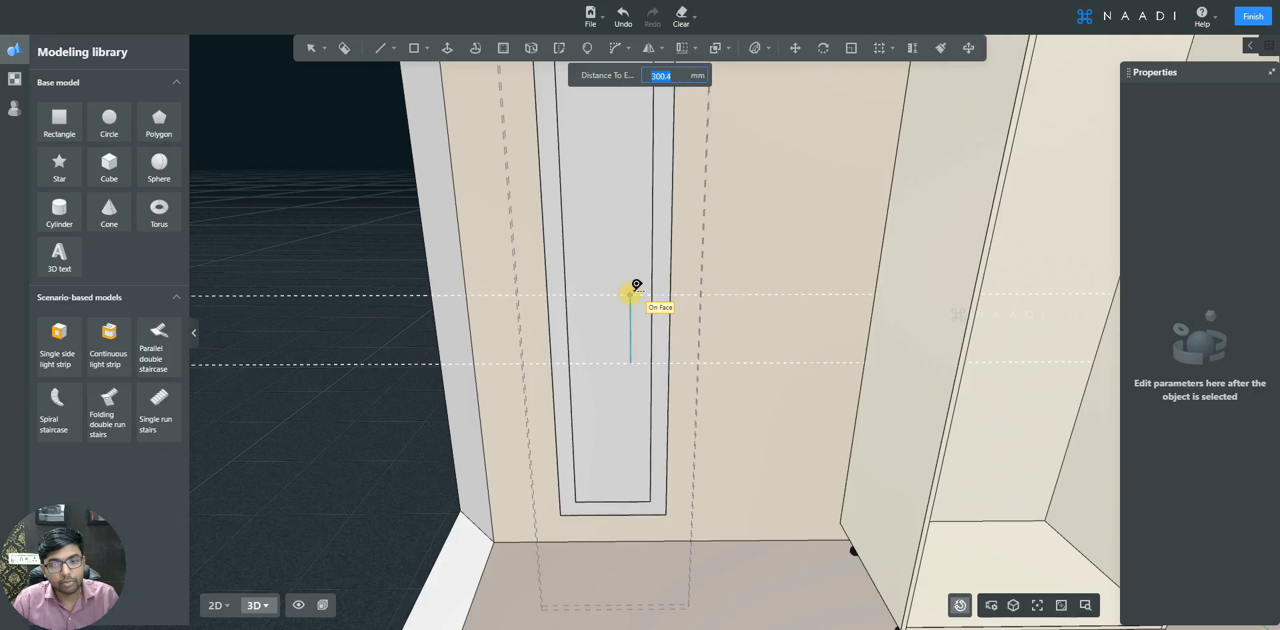
- Add a second reference line 300 mm beyond the first
text(300)
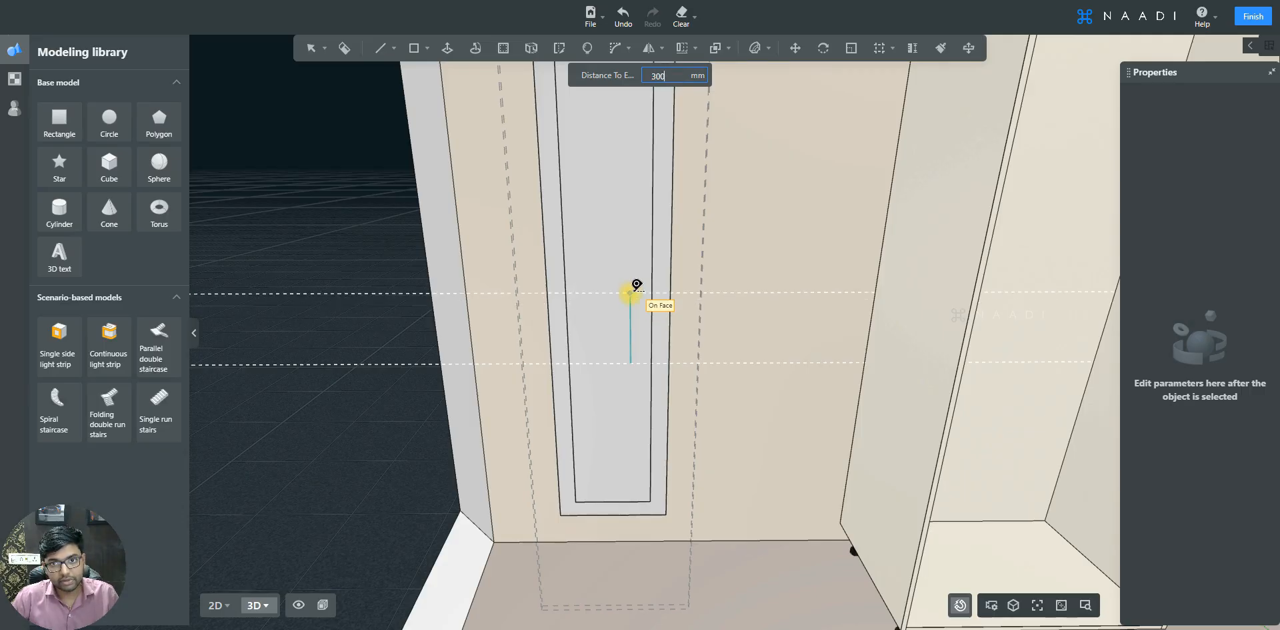
key(Return)
key(Escape)
scroll(675, 333, up, 5)
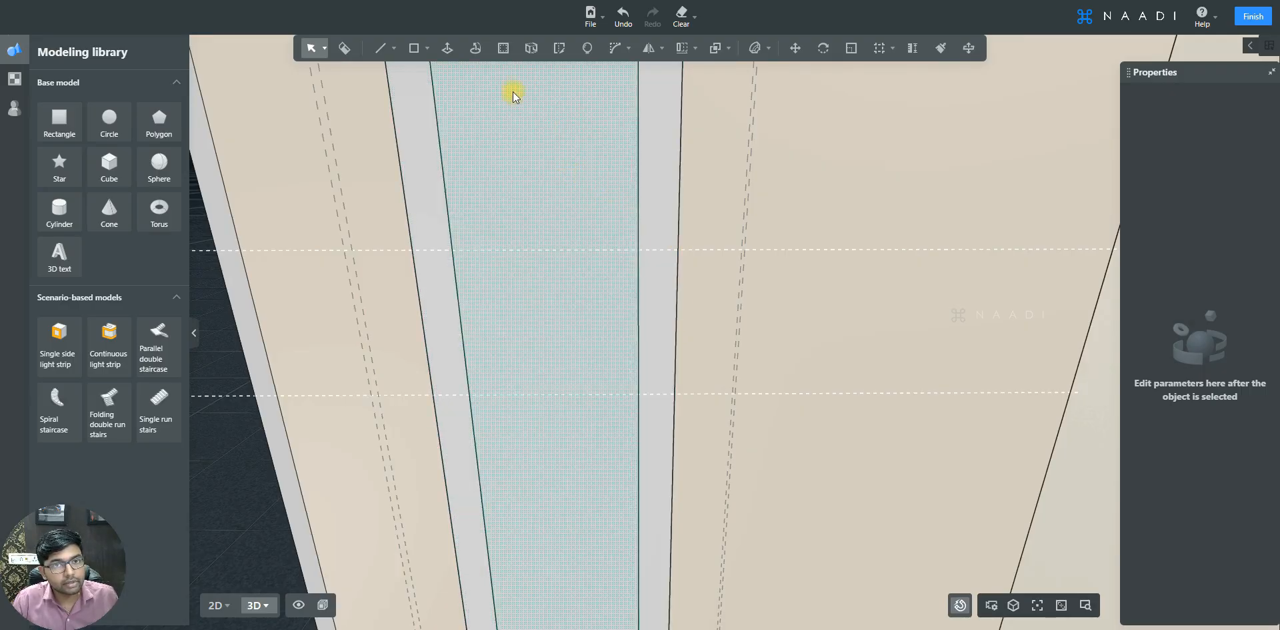
- Draw a circle with a 150 mm radius and 50 edges, centred on the panel's middle line between the two reference lines
mouse_move(415, 59)
click(418, 100)
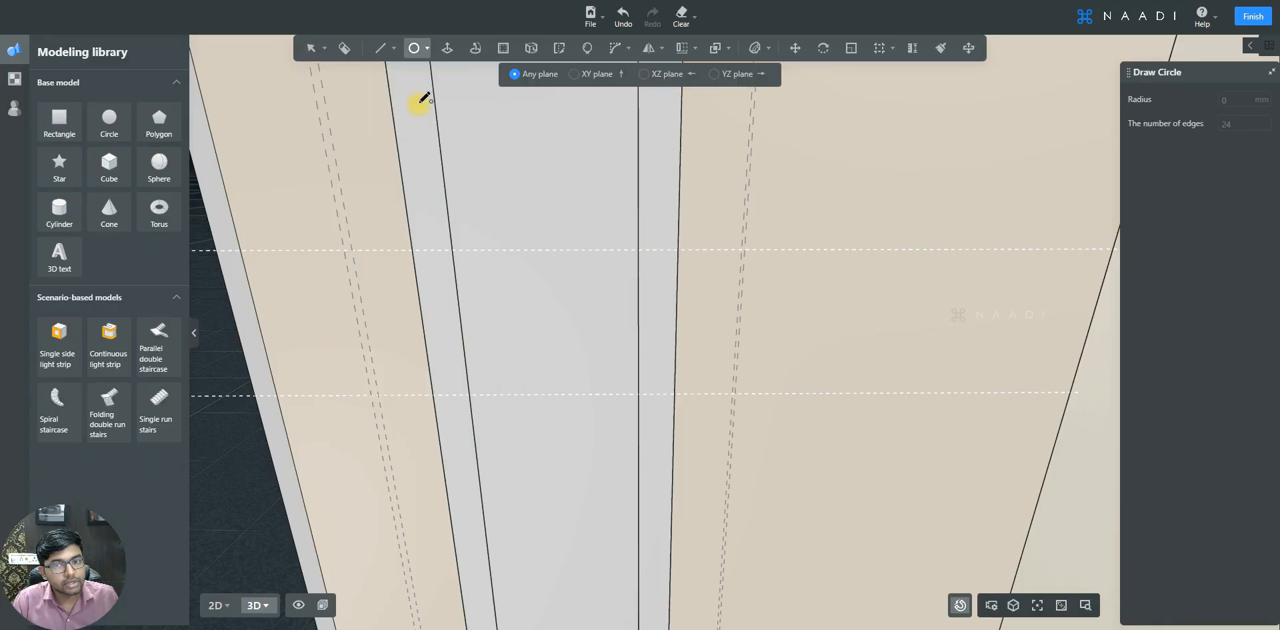
click(639, 324)
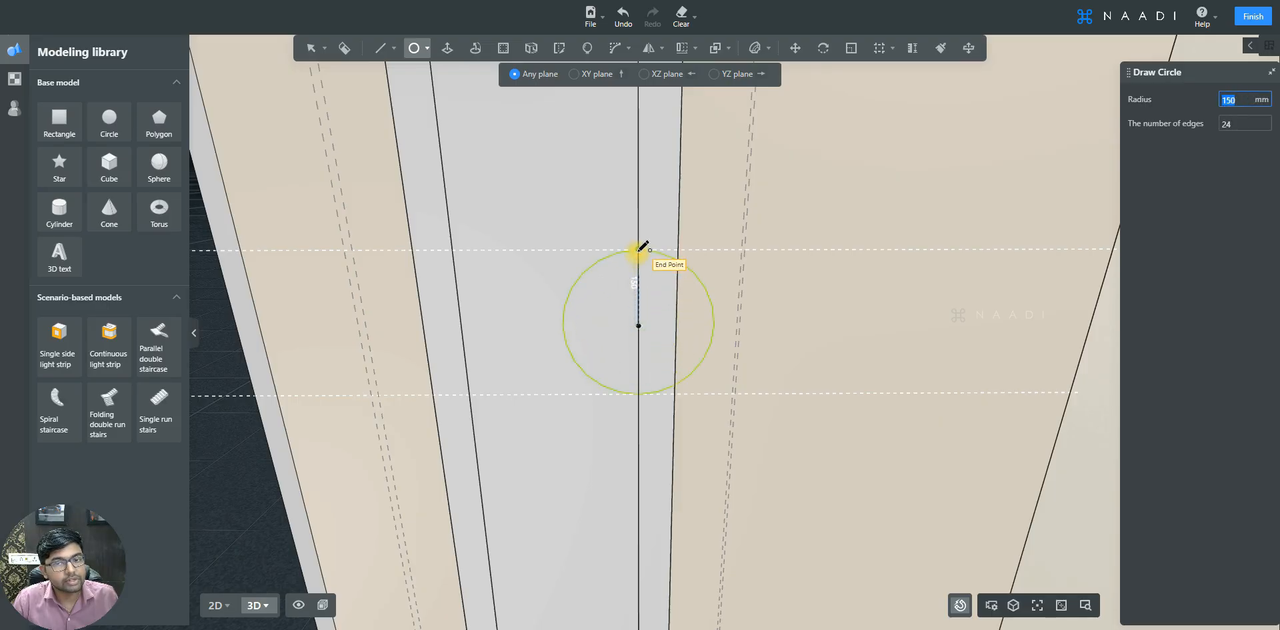
scroll(642, 246, up, 5)
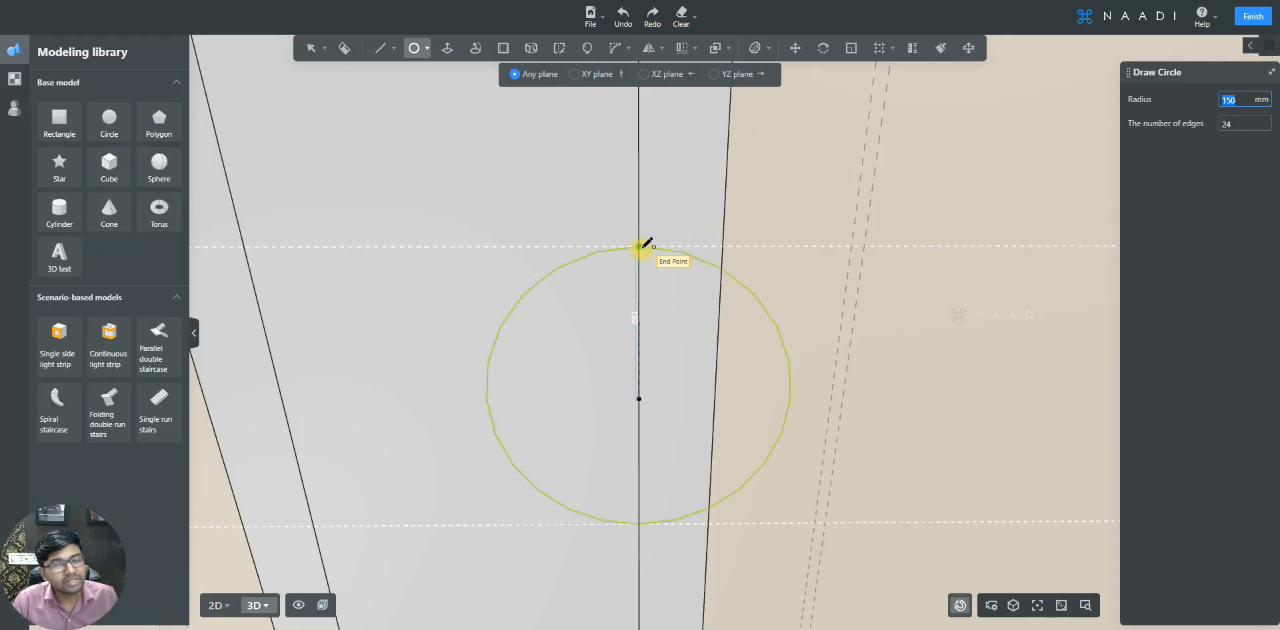
click(642, 249)
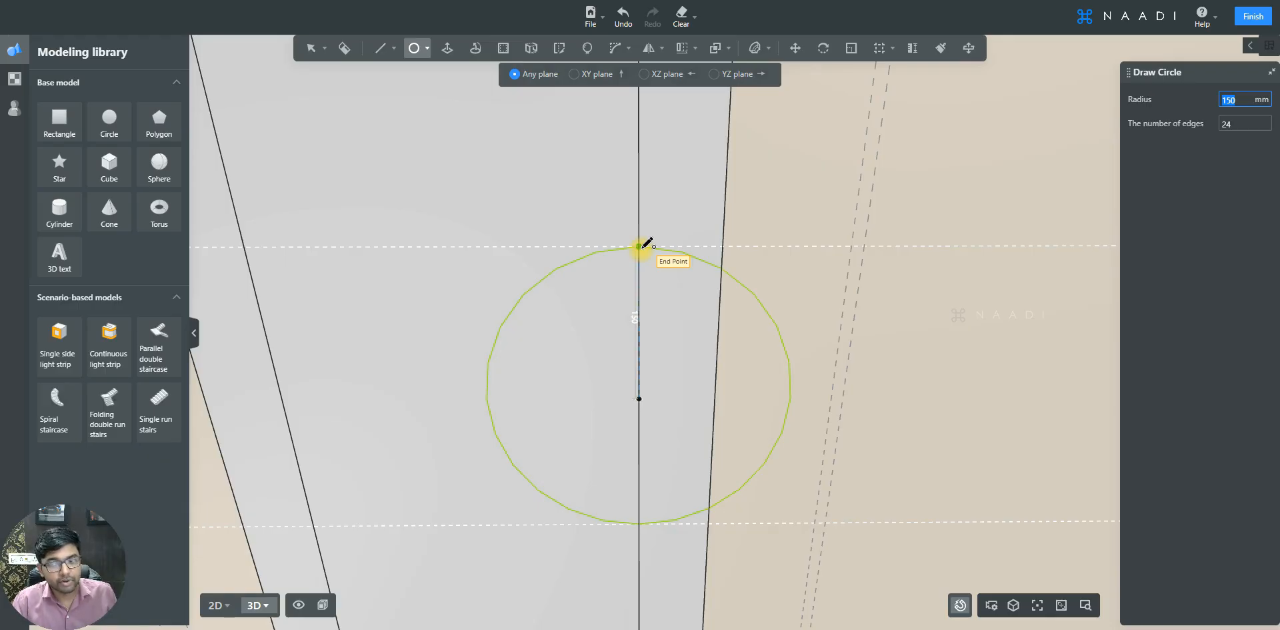
key(Tab)
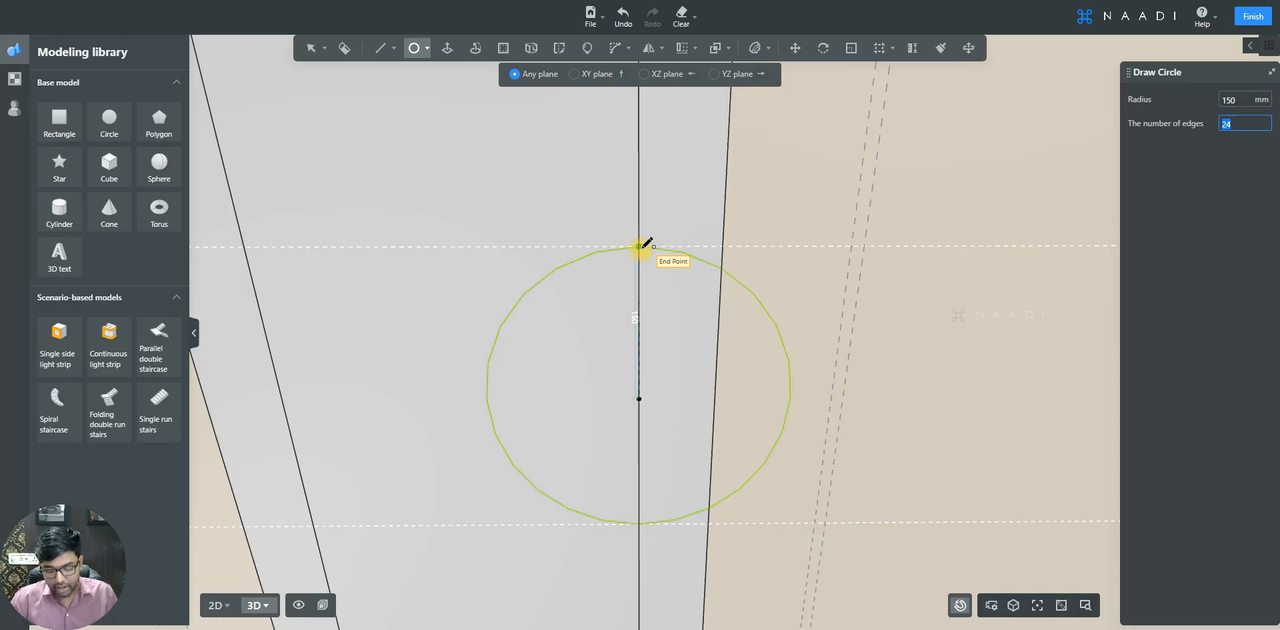
text(50)
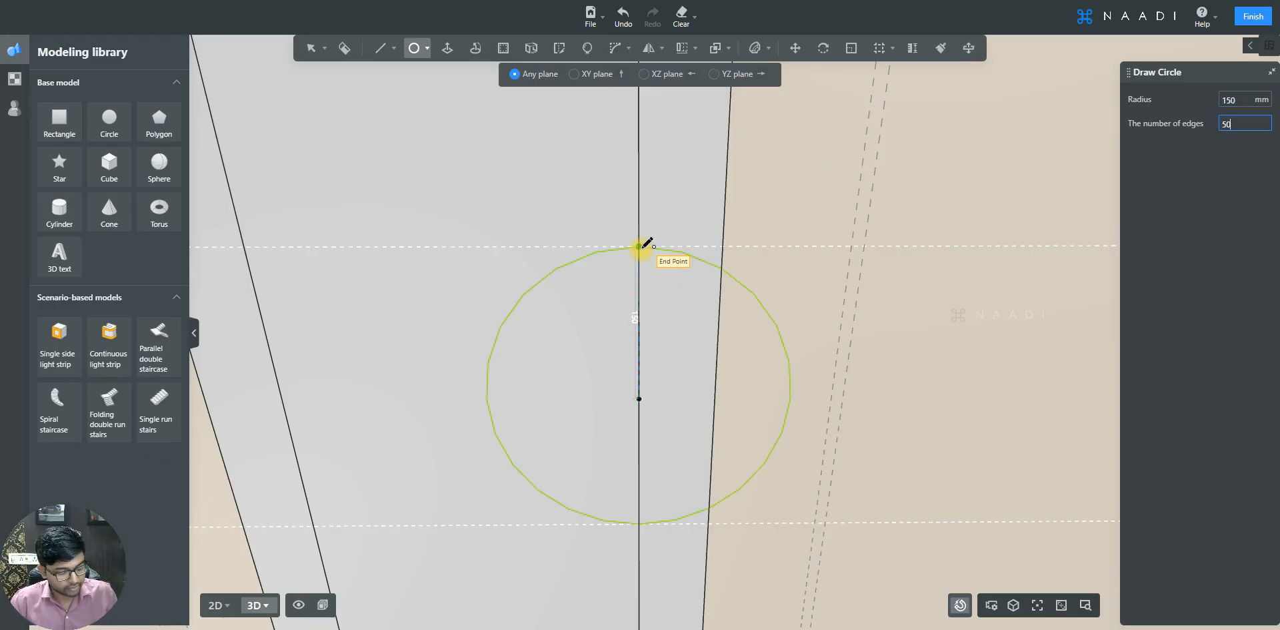
key(Tab)
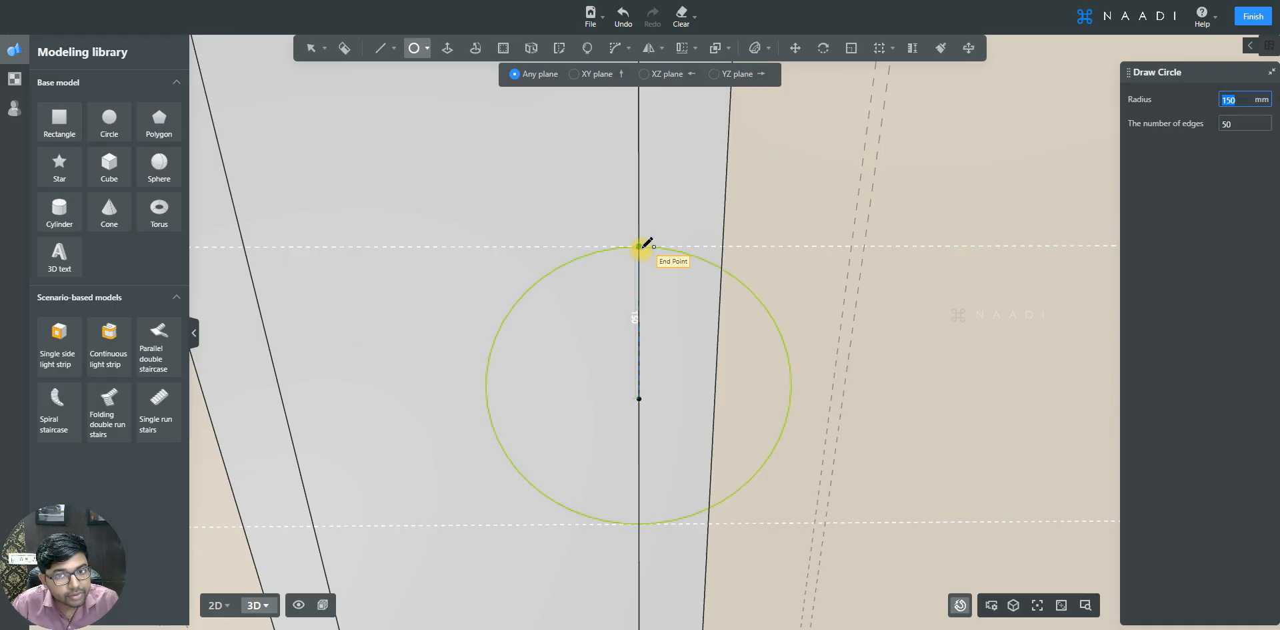
click(641, 249)
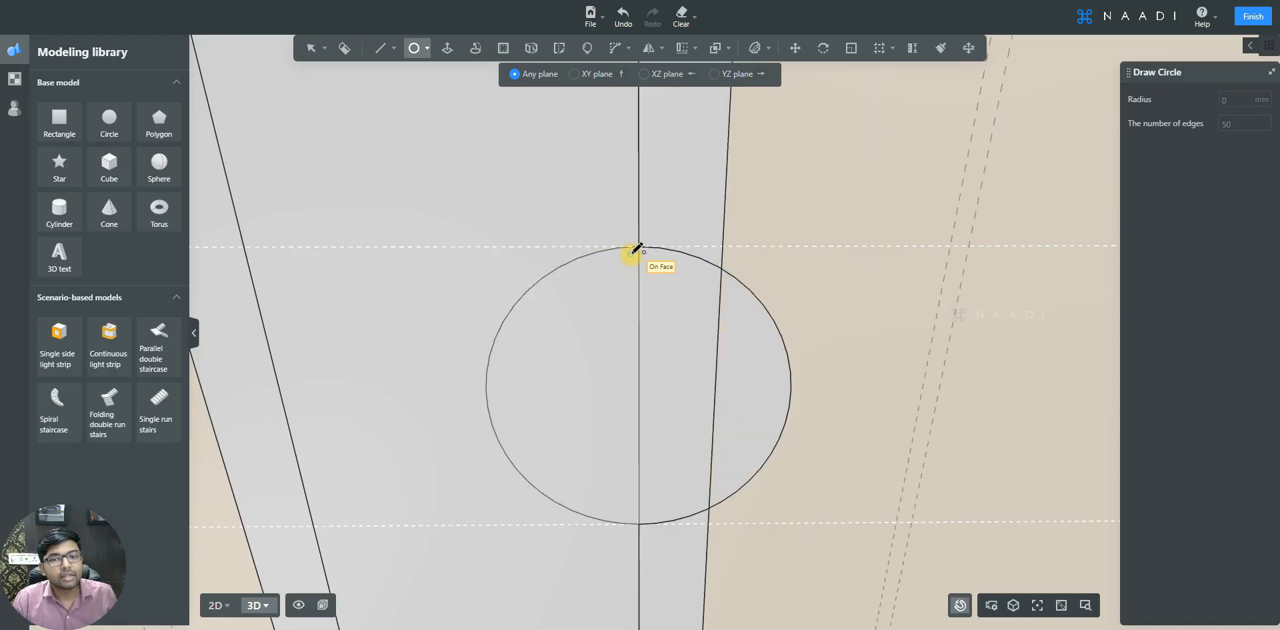
- Erase the circle's arc that extends beyond the right edge of the inner panel strip
key(Escape)
scroll(631, 254, down, 2)
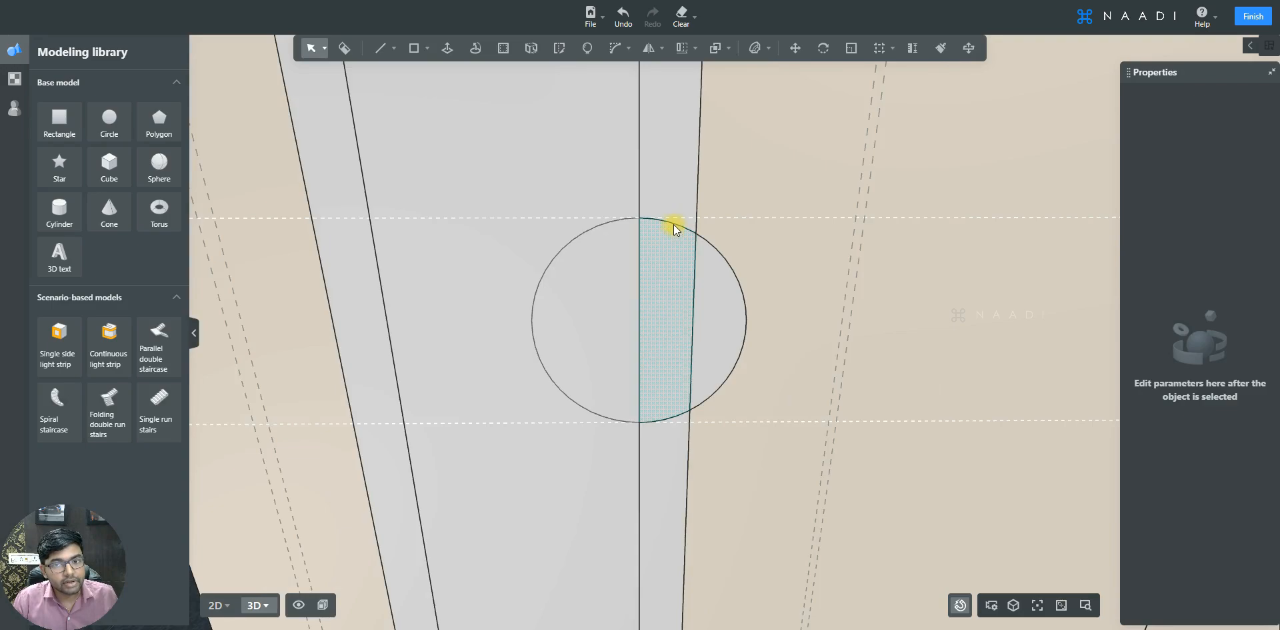
click(723, 255)
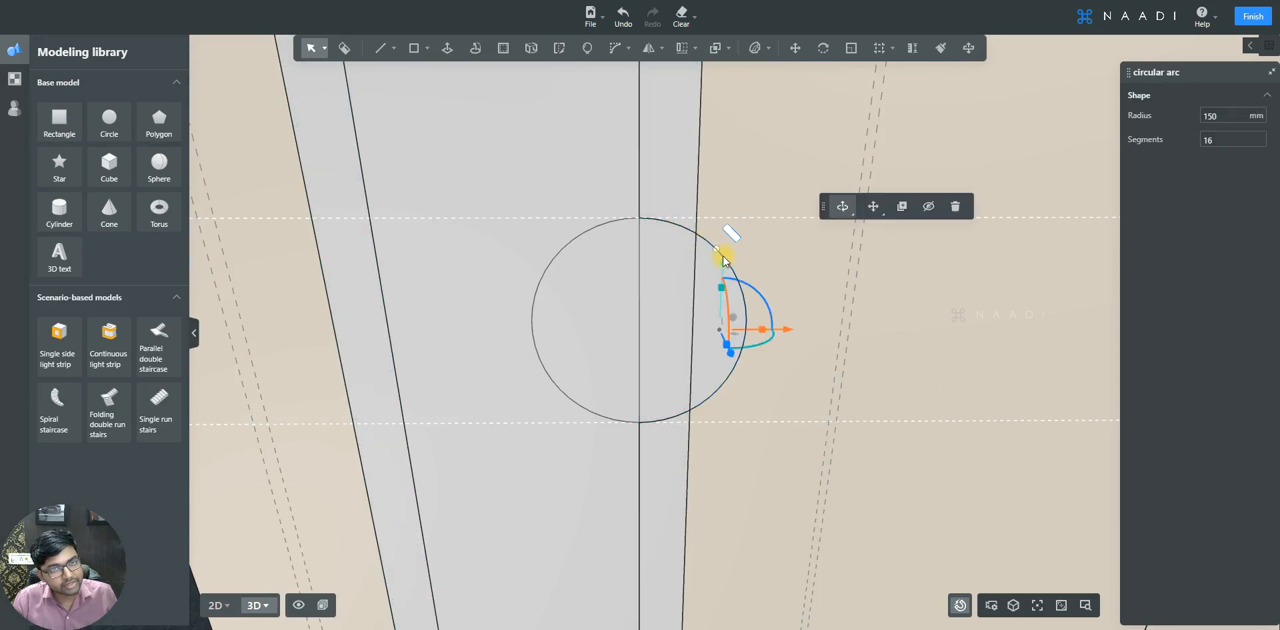
click(344, 48)
click(732, 264)
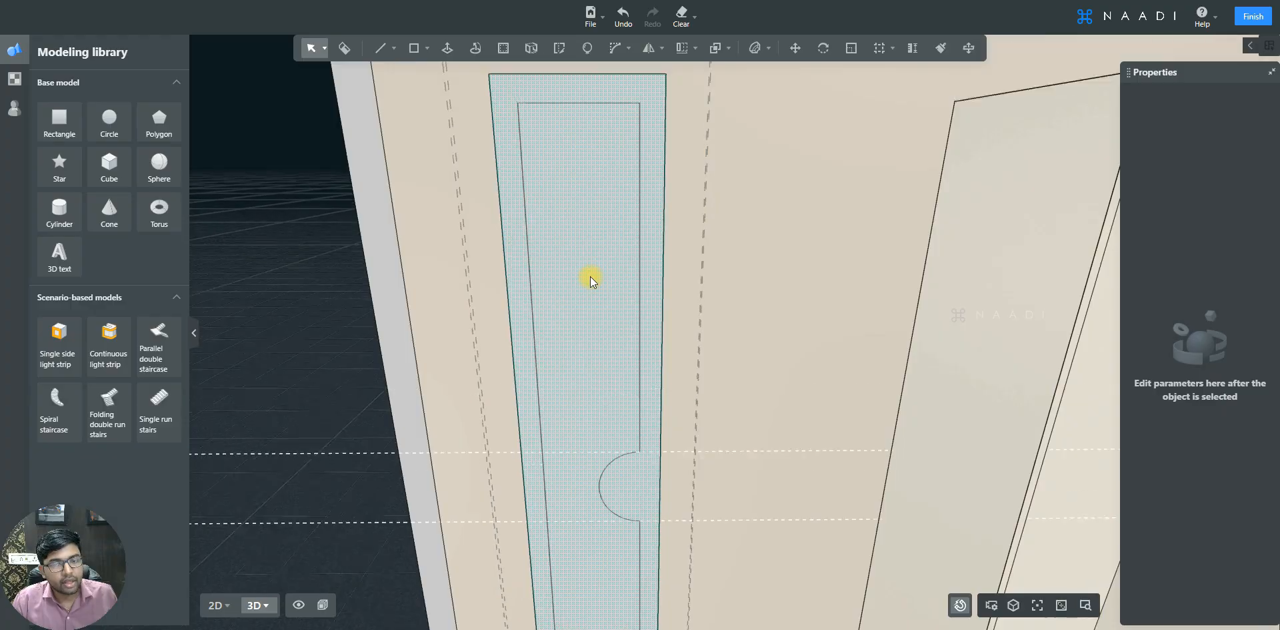
- Offset the inner door face, including the circular notch, inward by 10 mm
key(q)
key(w)
key(w)
key(a)
key(w)
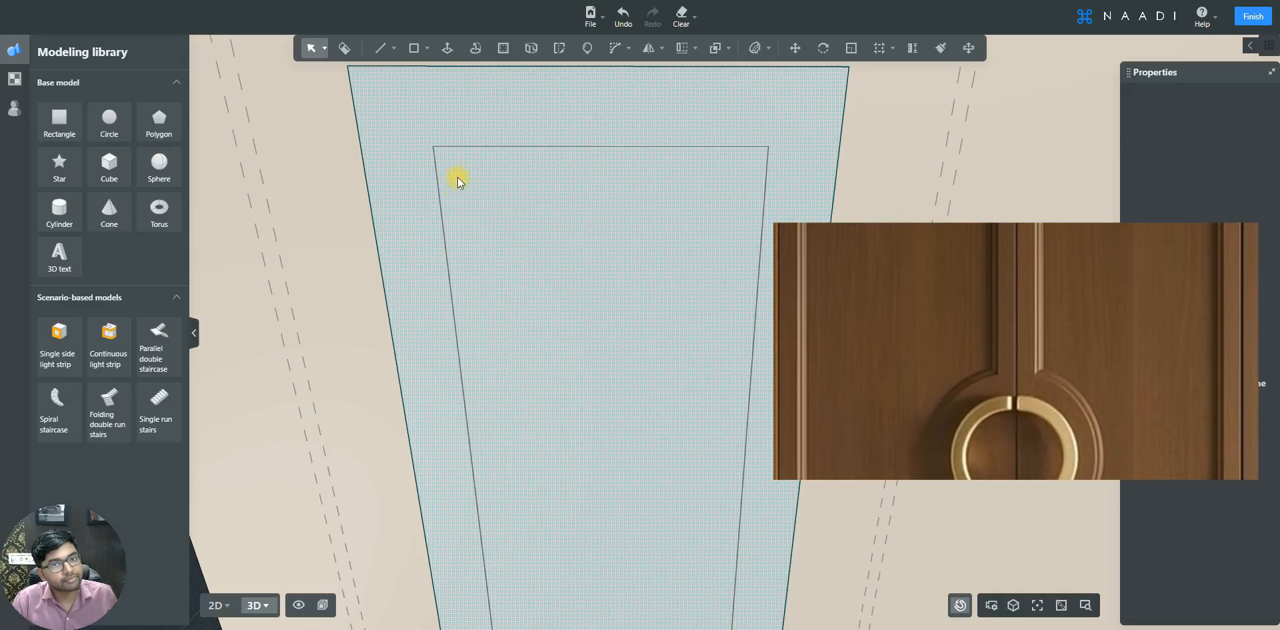
click(625, 97)
click(504, 48)
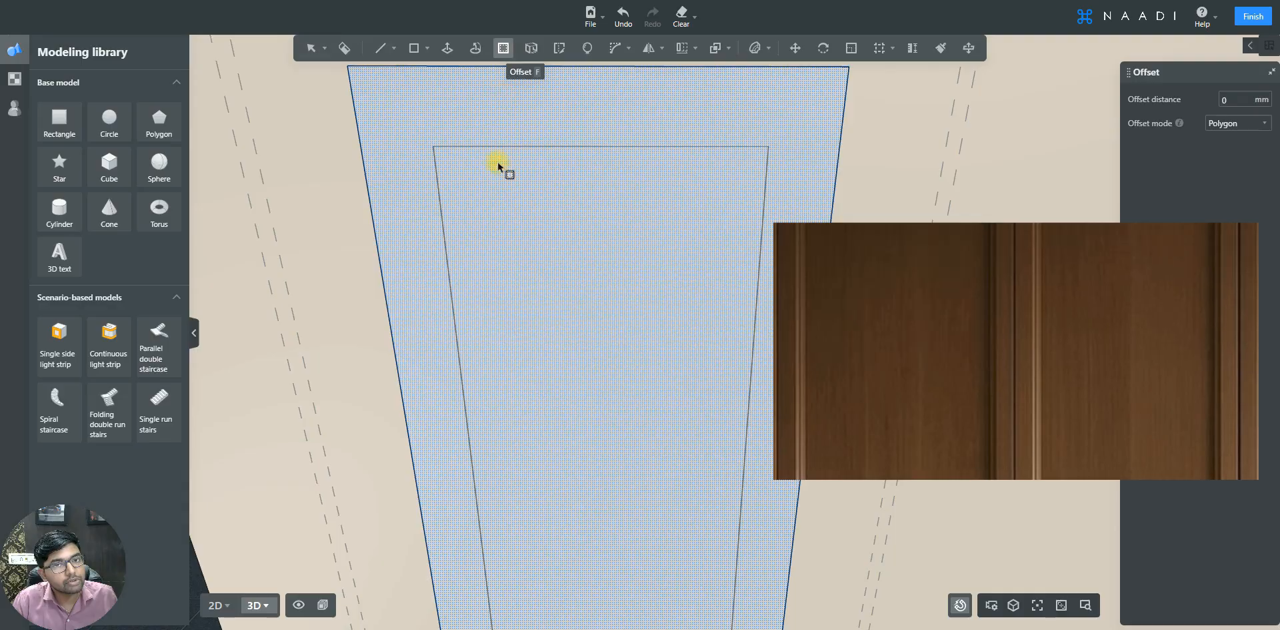
click(471, 186)
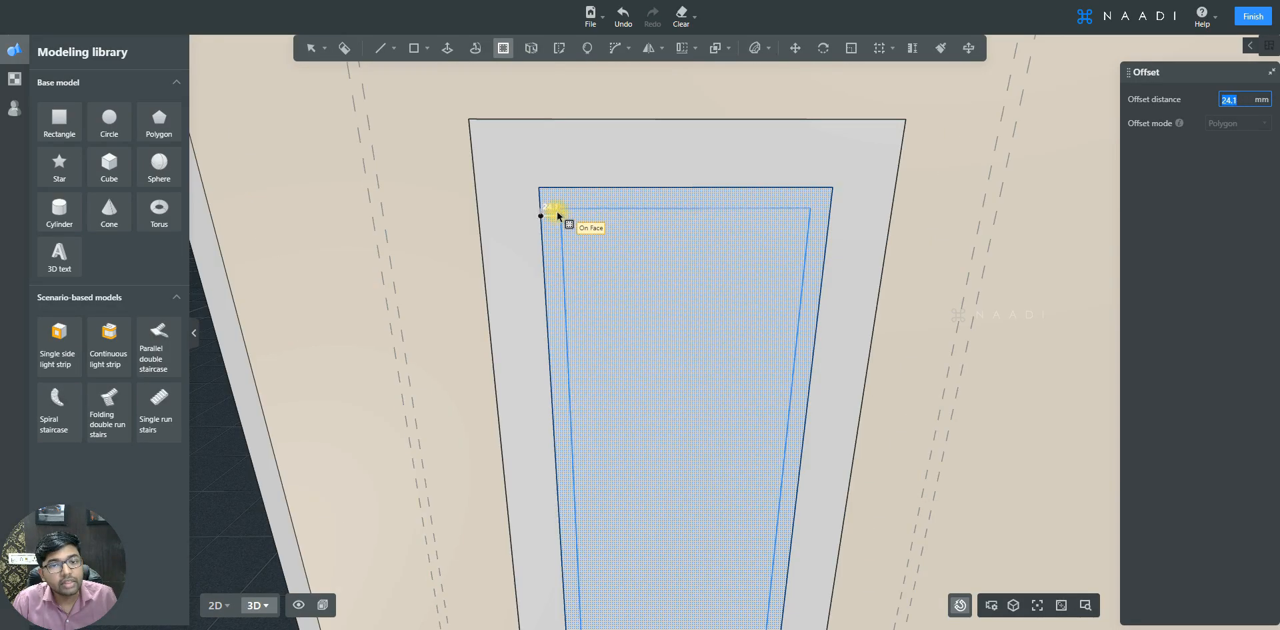
click(555, 211)
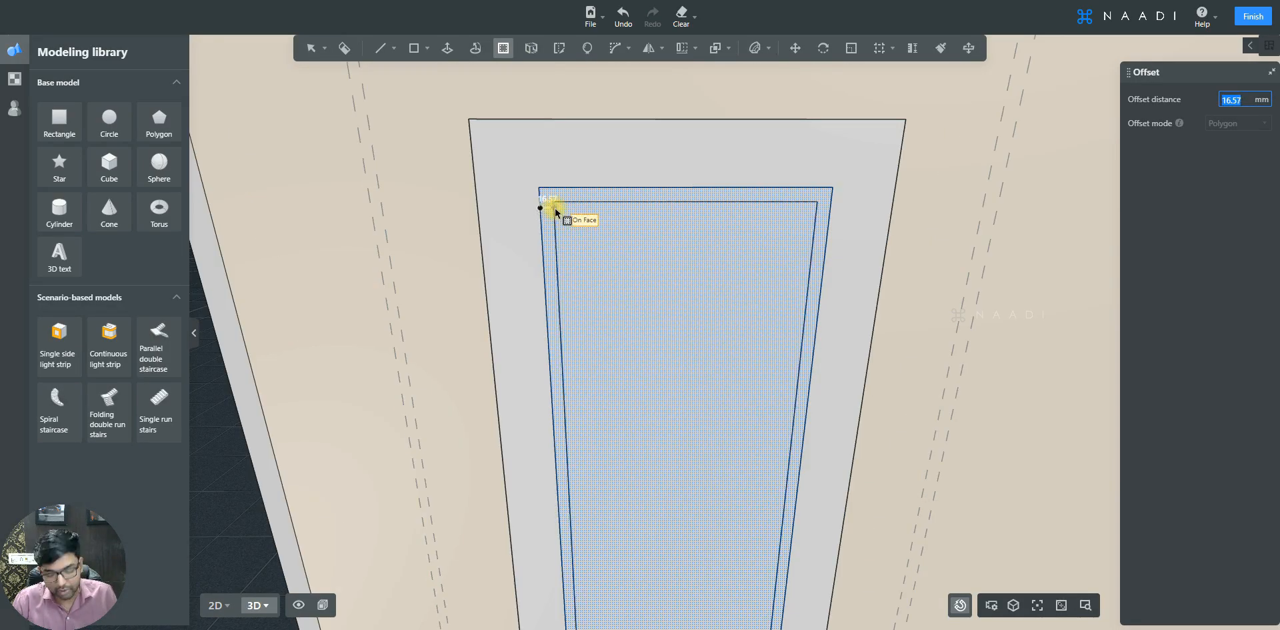
text(10)
key(Return)
scroll(629, 241, down, 2)
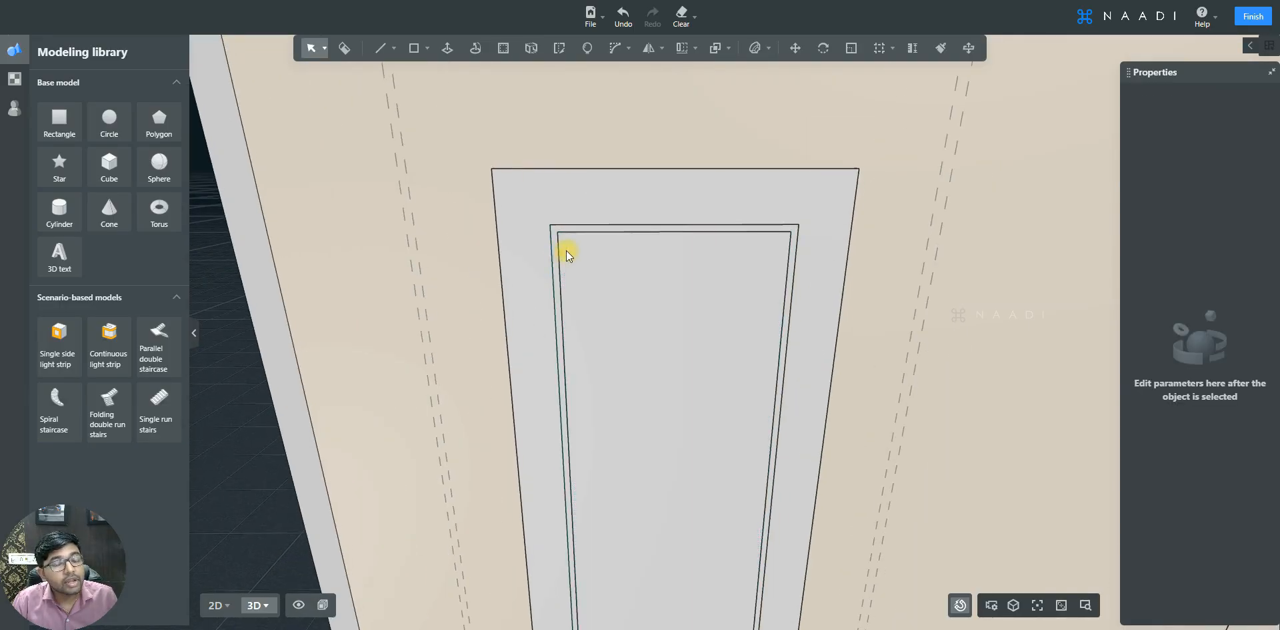
- Push/Pull the newly offset innermost face by 5 mm
scroll(599, 239, up, 1)
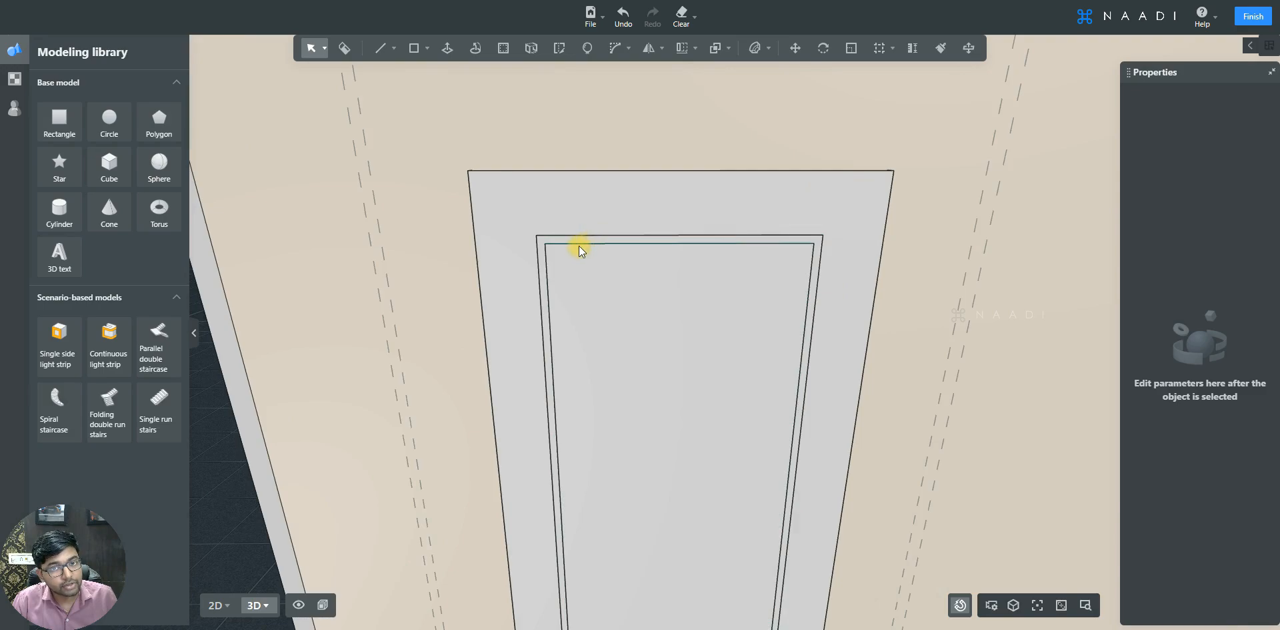
middle_drag(583, 244, 466, 243)
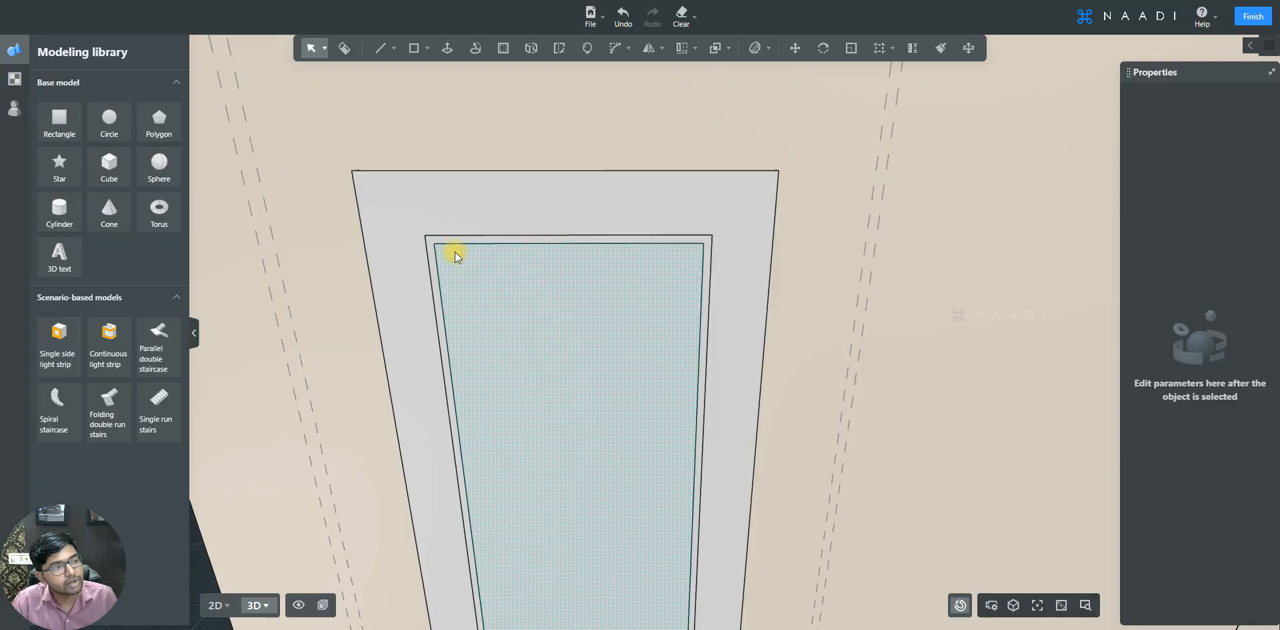
click(447, 48)
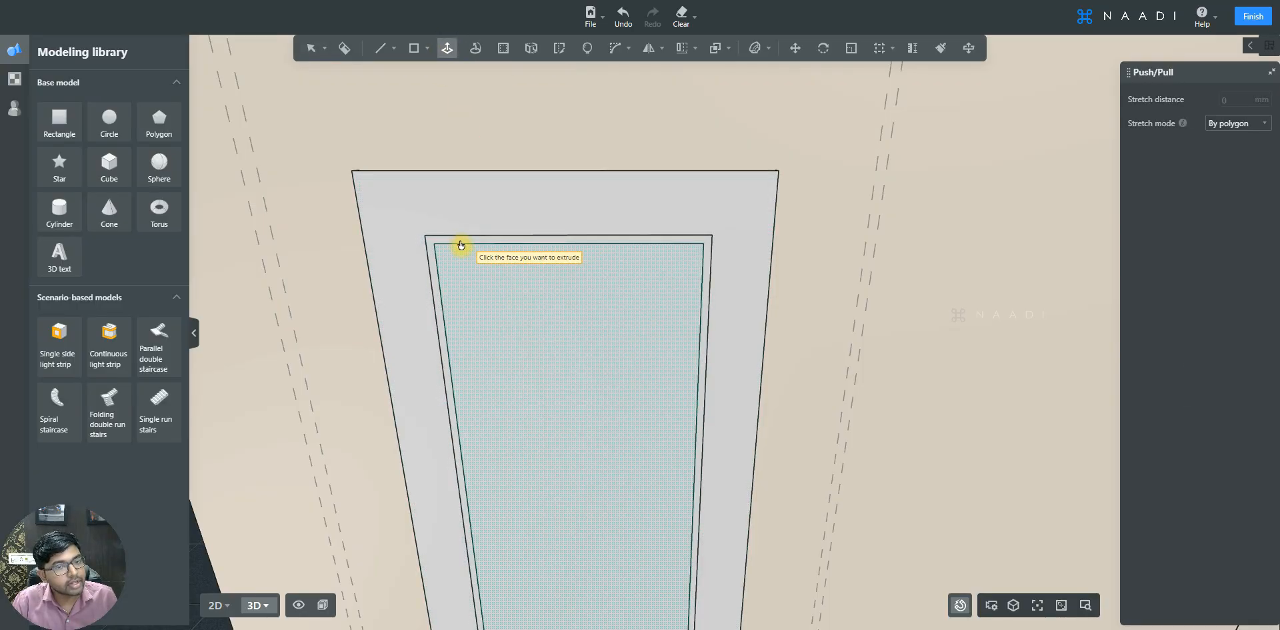
click(480, 242)
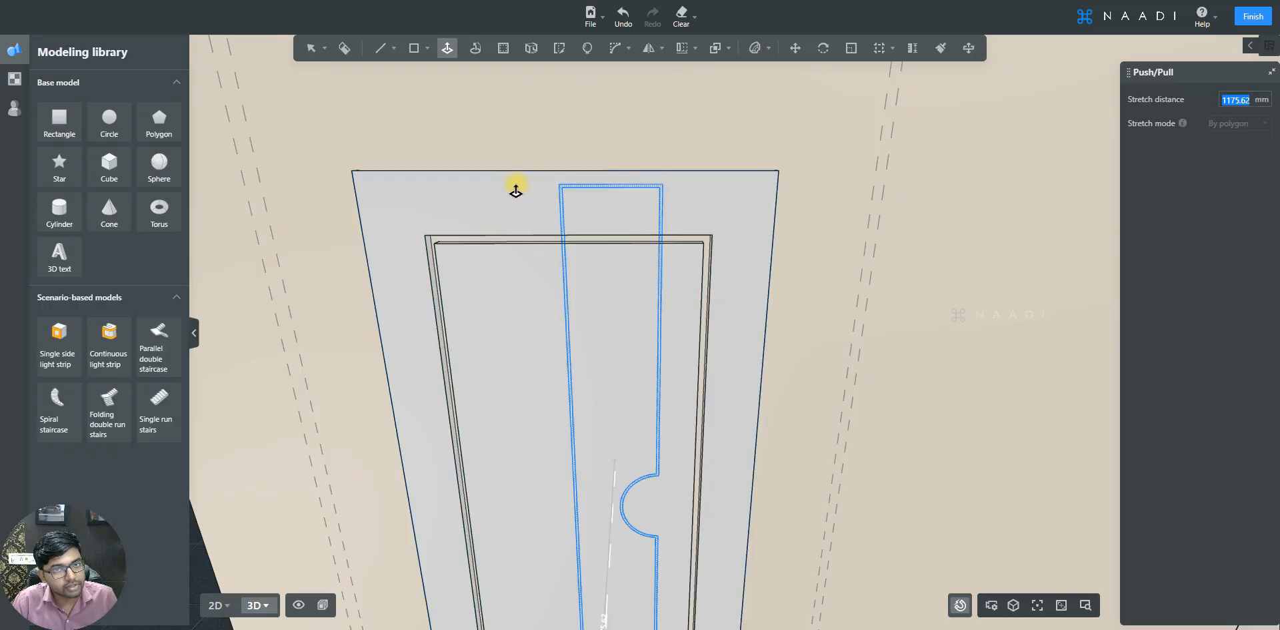
text(5)
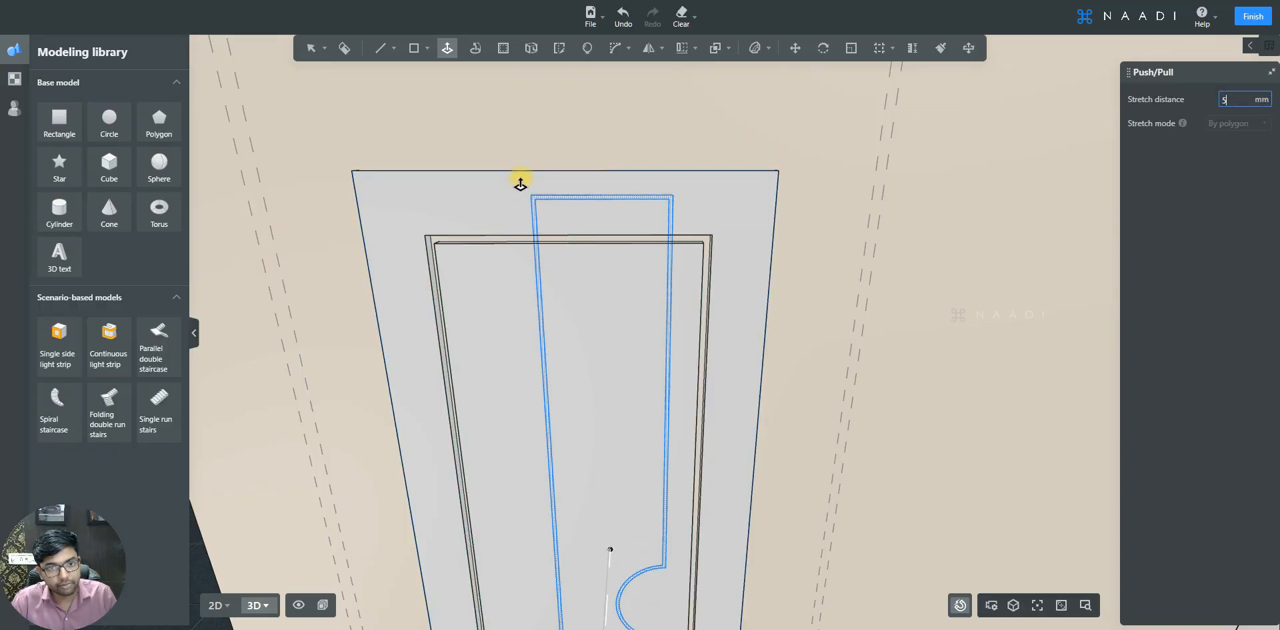
key(Return)
click(513, 295)
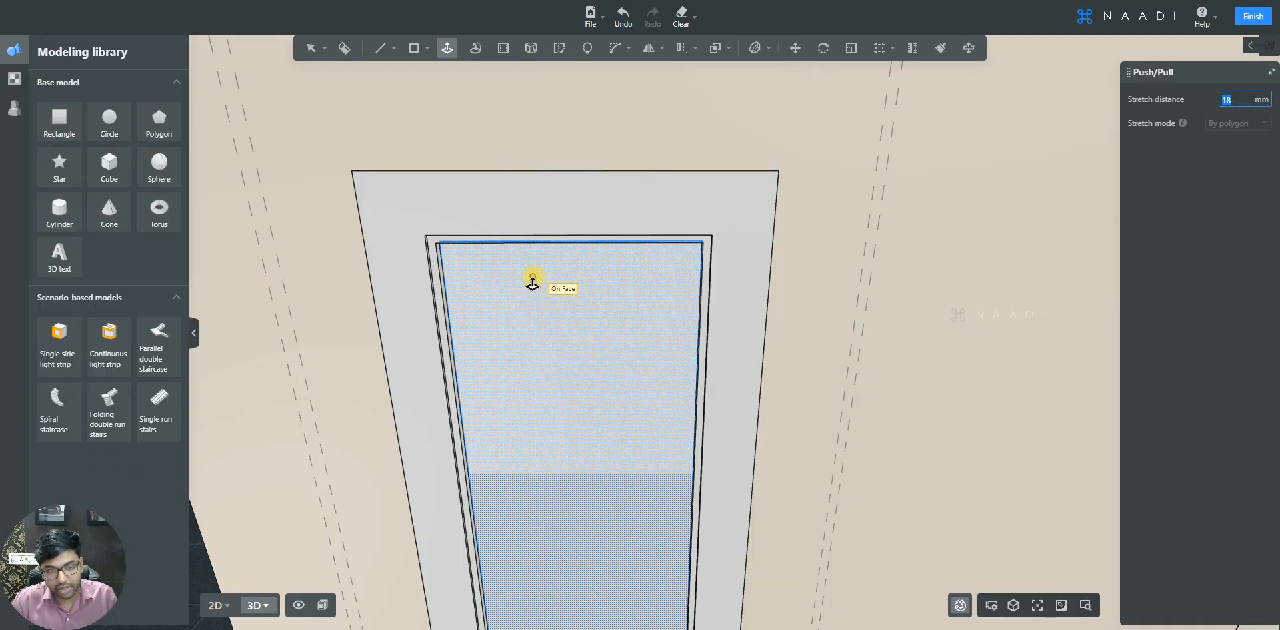
key(Escape)
- Start a 3D bevel with a 3 mm corner radius and pick the raised panel's left edge
scroll(580, 285, down, 5)
scroll(569, 303, up, 3)
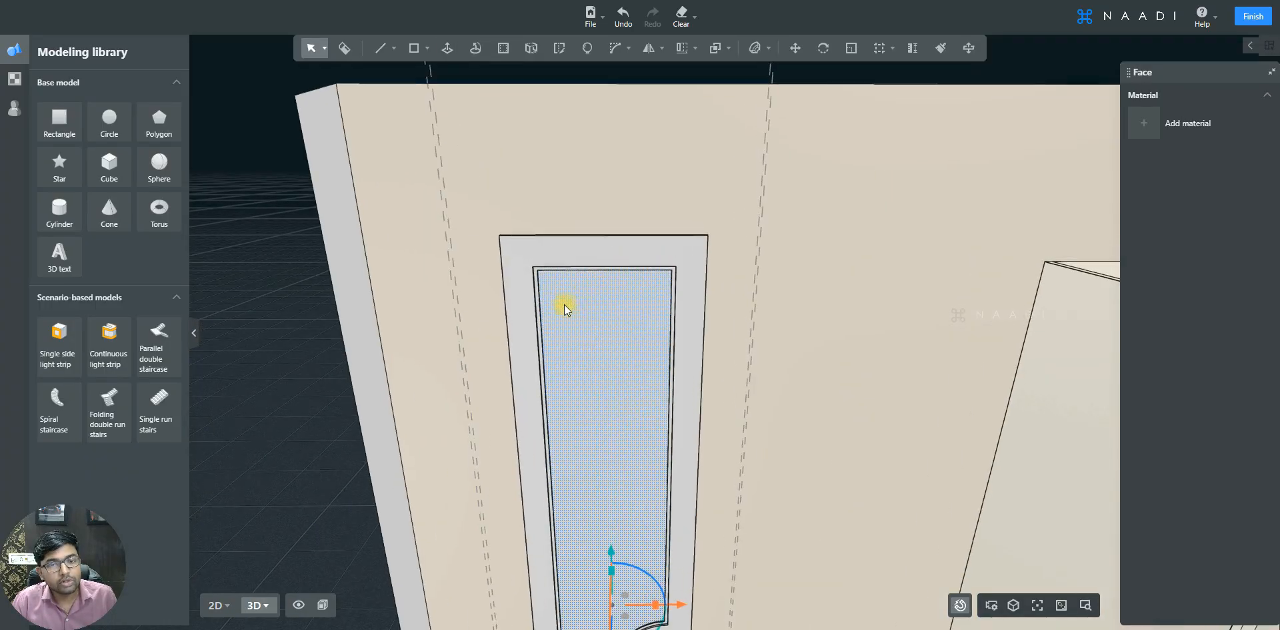
scroll(479, 346, up, 6)
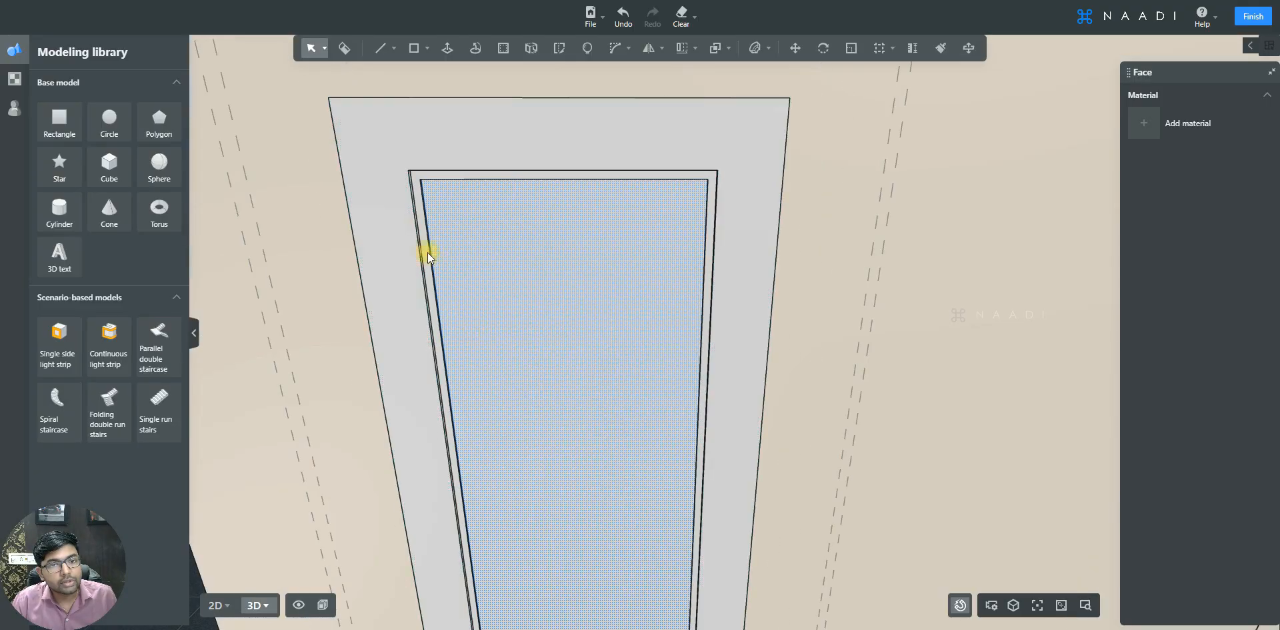
scroll(410, 218, down, 5)
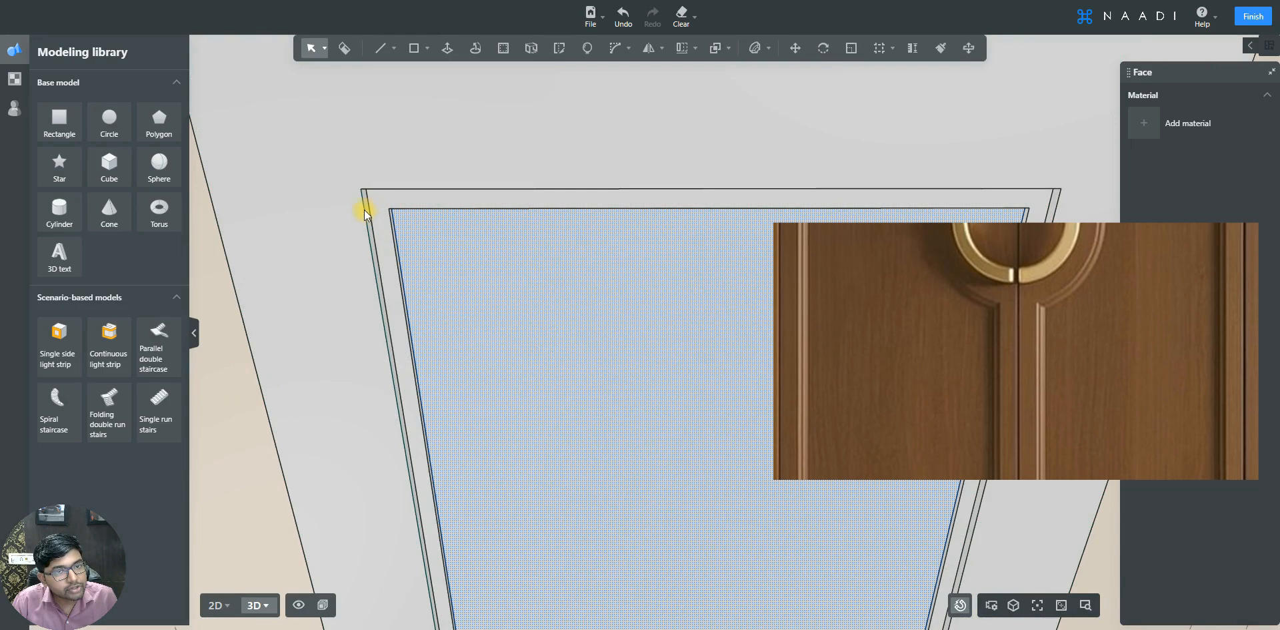
click(385, 189)
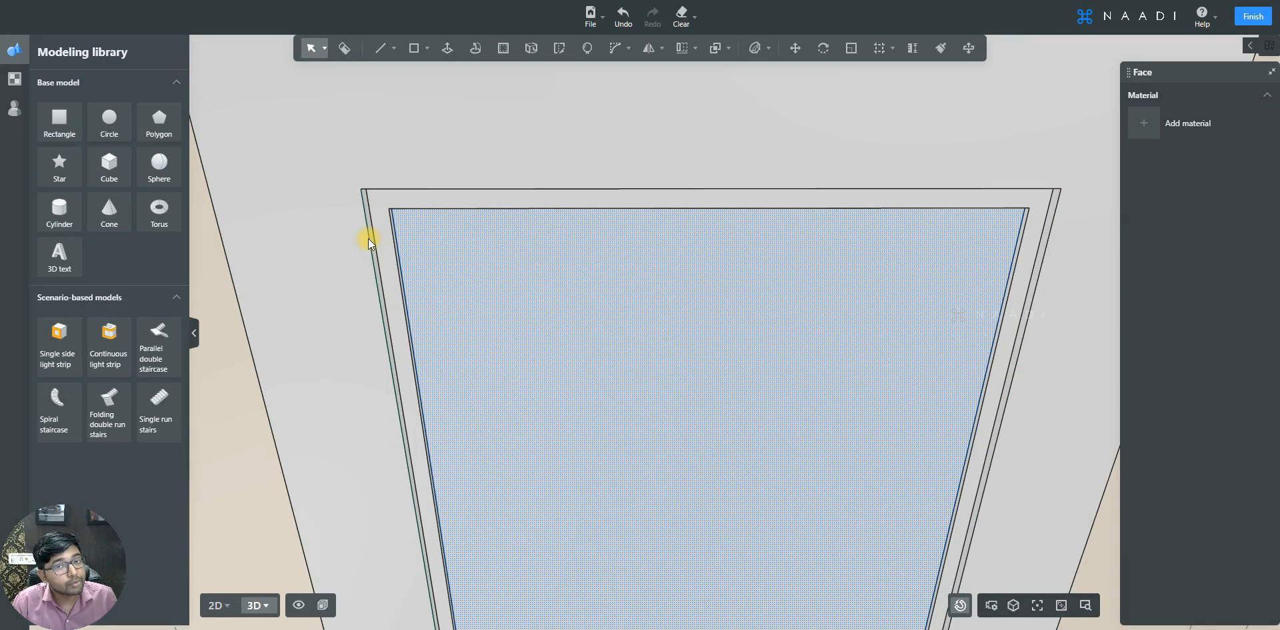
click(624, 52)
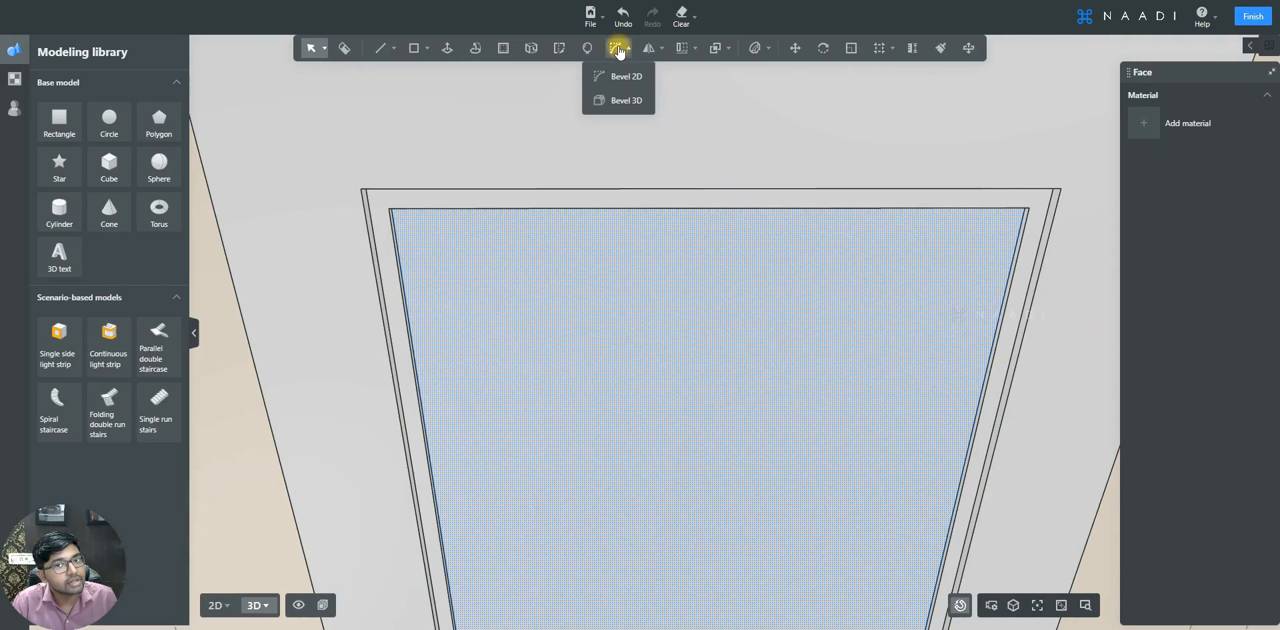
click(630, 100)
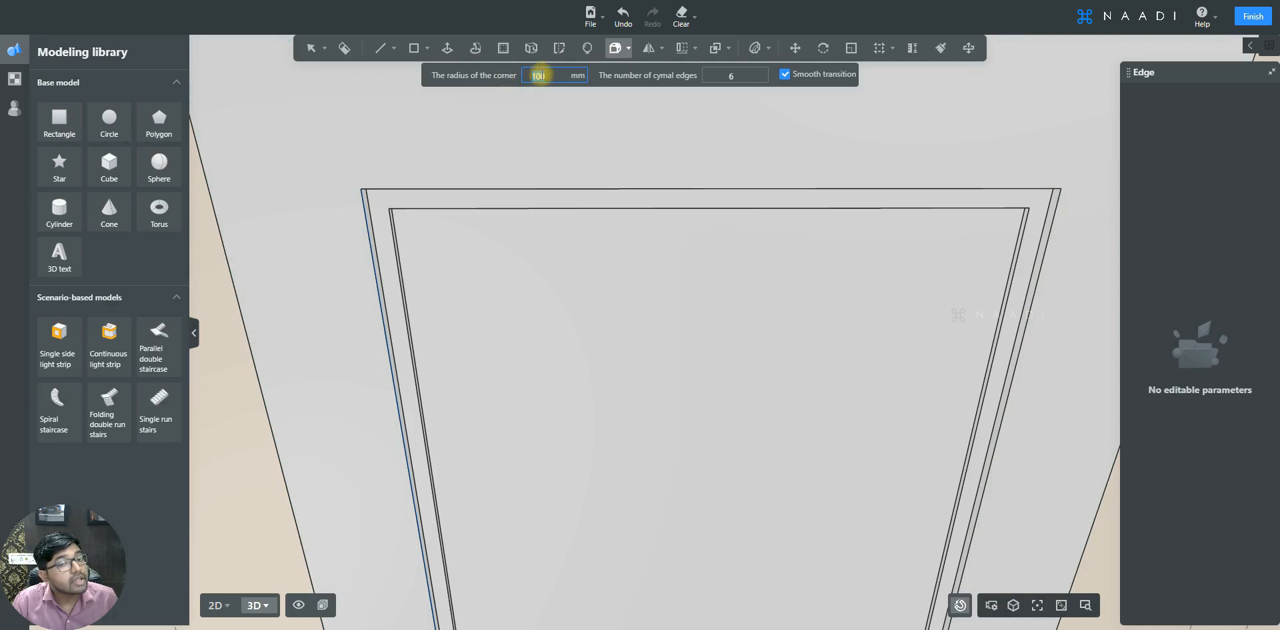
text(3)
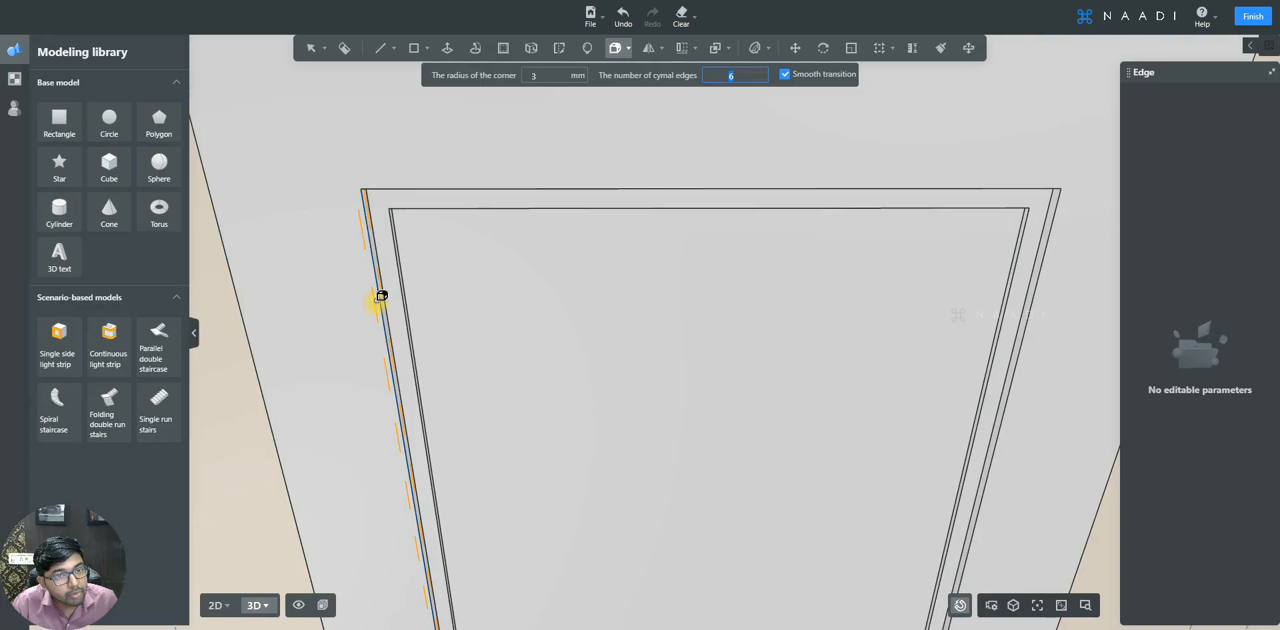
scroll(376, 243, up, 5)
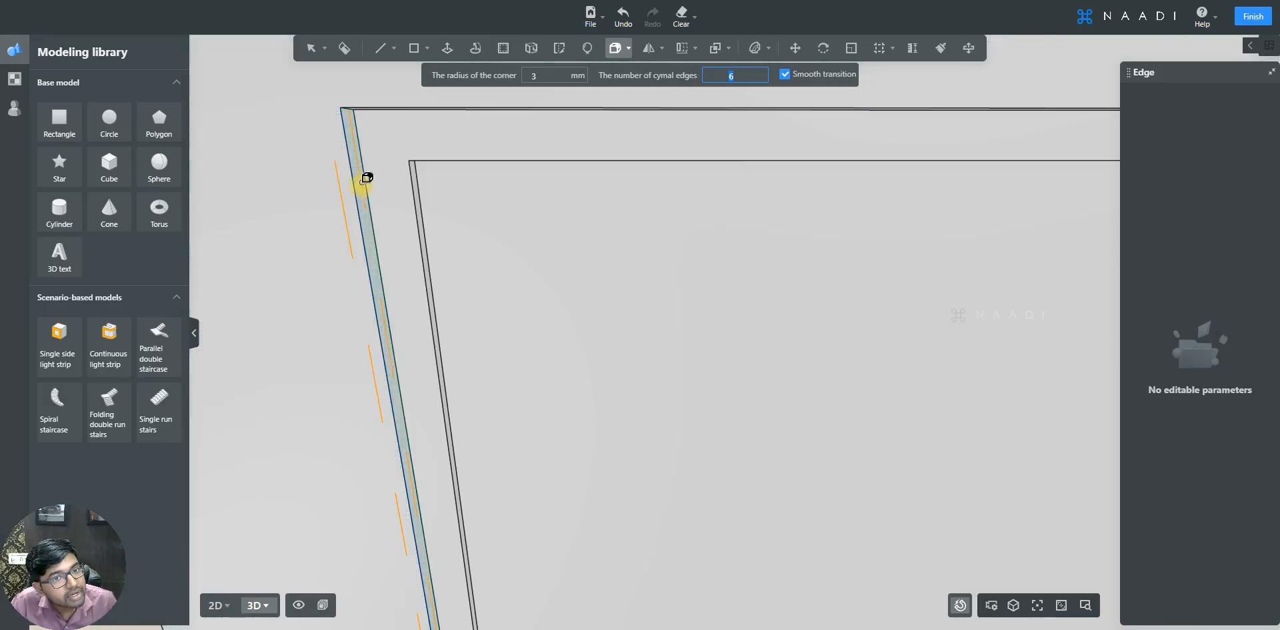
click(367, 176)
scroll(320, 120, down, 3)
scroll(865, 137, up, 5)
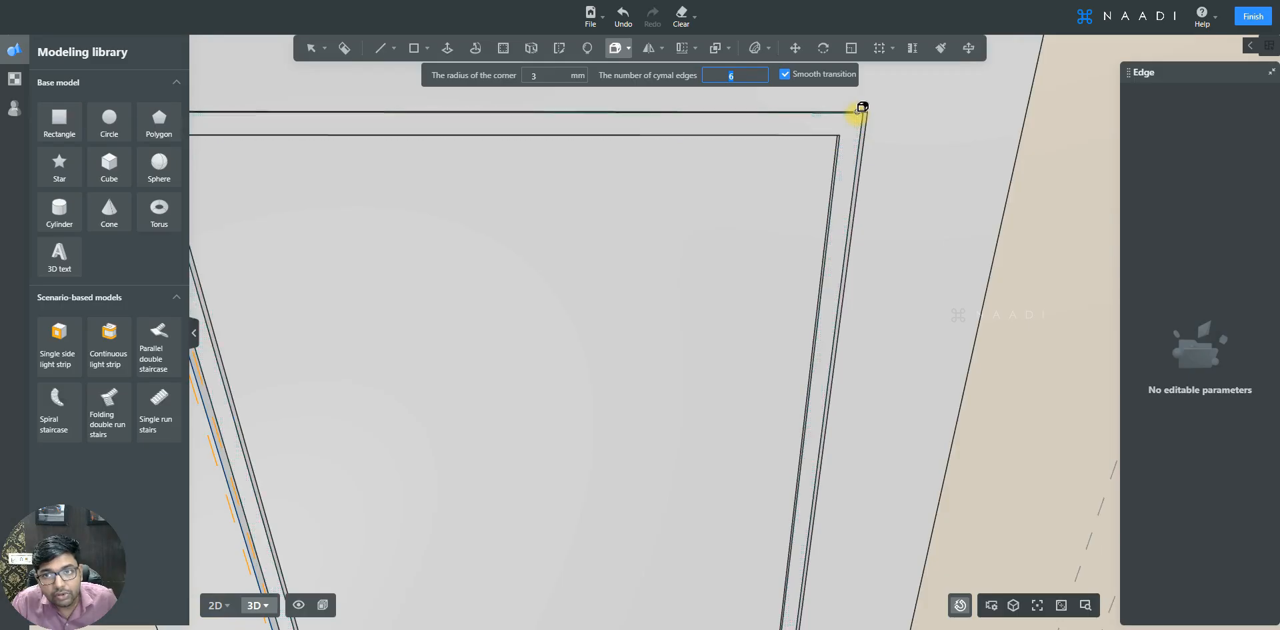
- Add the raised panel's remaining perimeter edges to the 3 mm bevel selection
click(857, 110)
click(865, 142)
scroll(879, 102, down, 8)
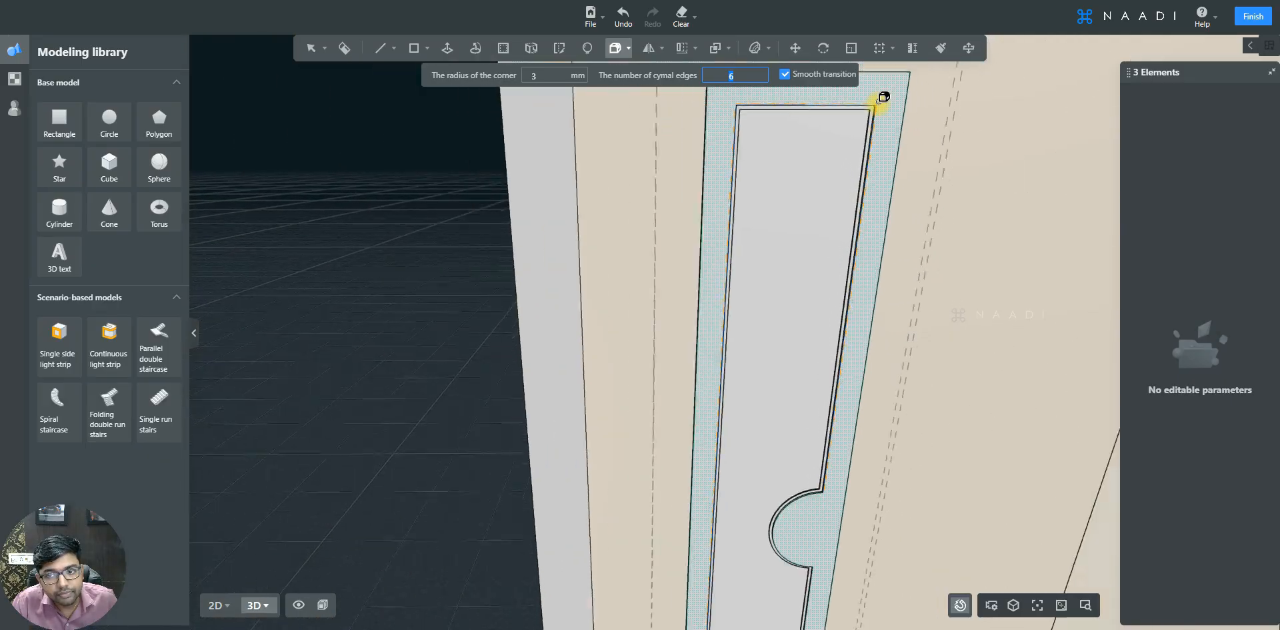
scroll(809, 220, down, 3)
scroll(803, 517, up, 10)
scroll(765, 575, up, 2)
click(791, 525)
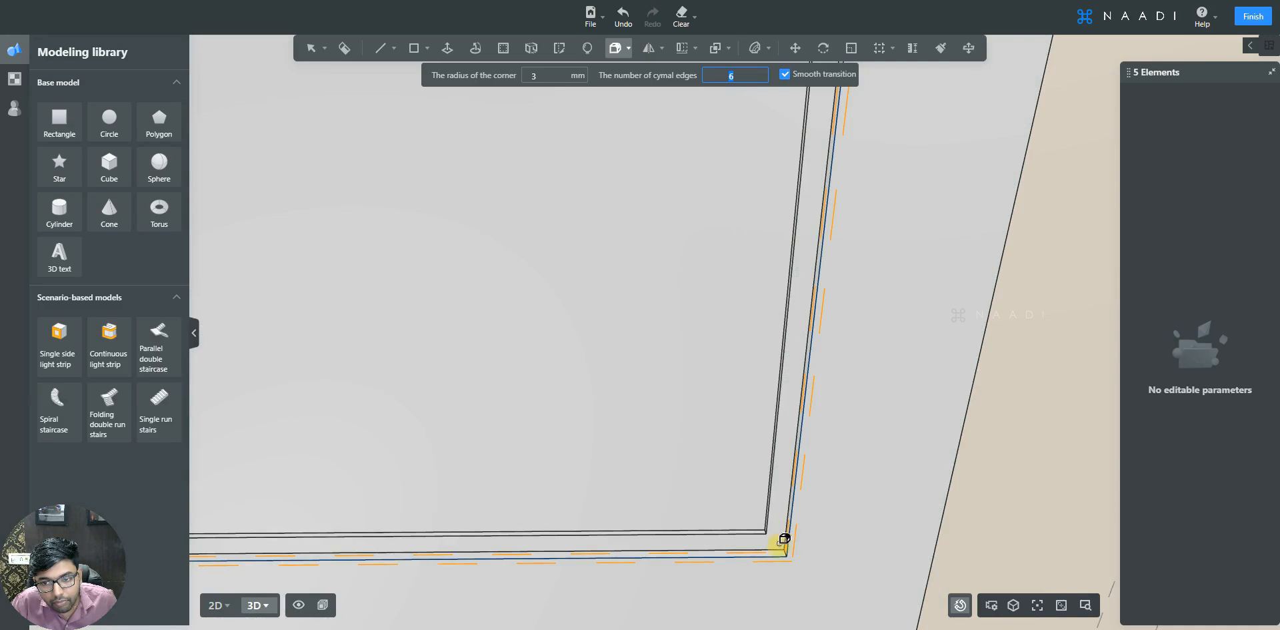
scroll(784, 540, down, 5)
scroll(807, 300, up, 10)
click(760, 327)
scroll(769, 514, down, 5)
scroll(689, 200, up, 8)
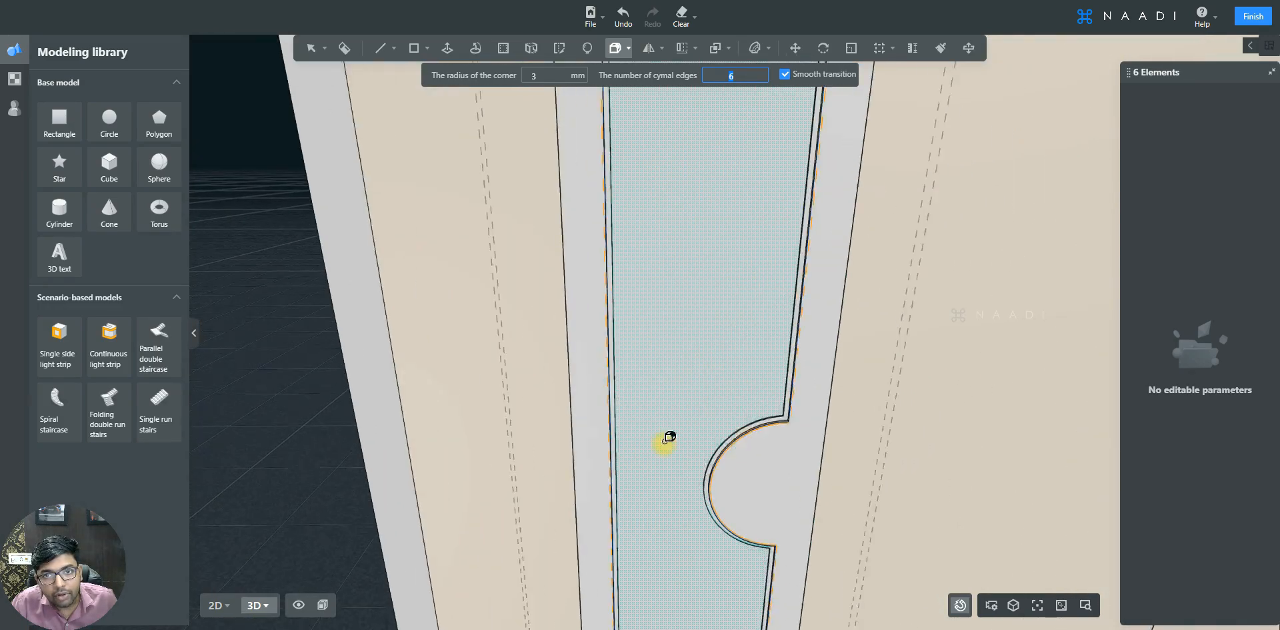
scroll(640, 158, down, 5)
scroll(531, 380, up, 6)
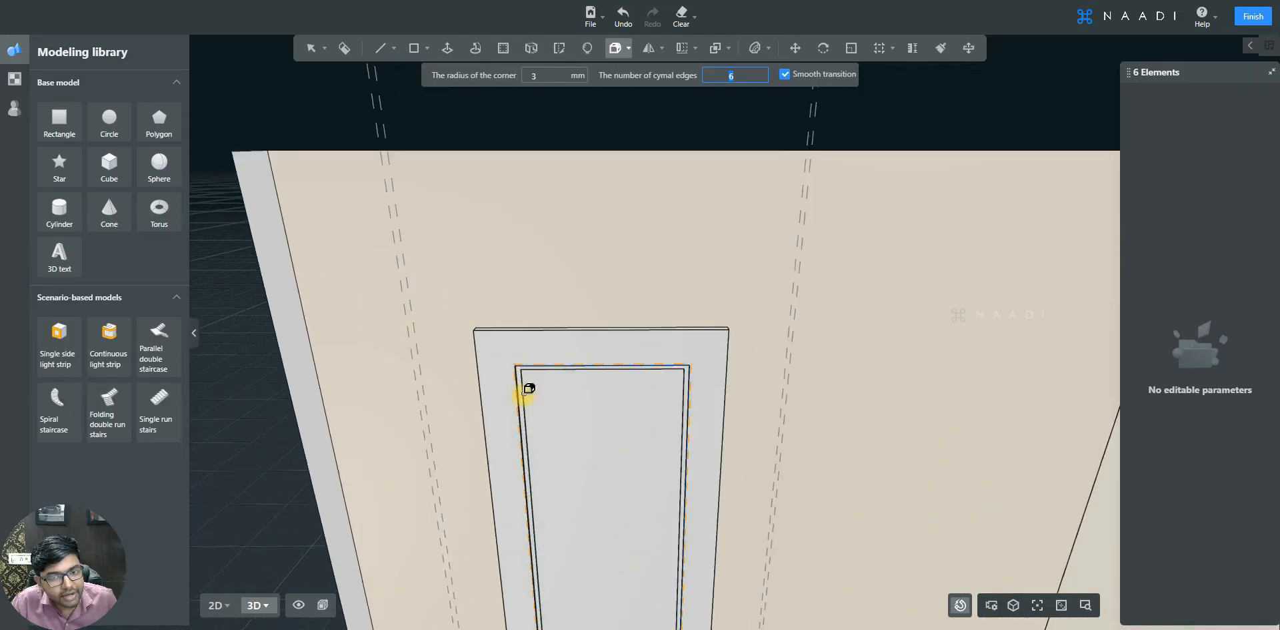
scroll(527, 391, up, 5)
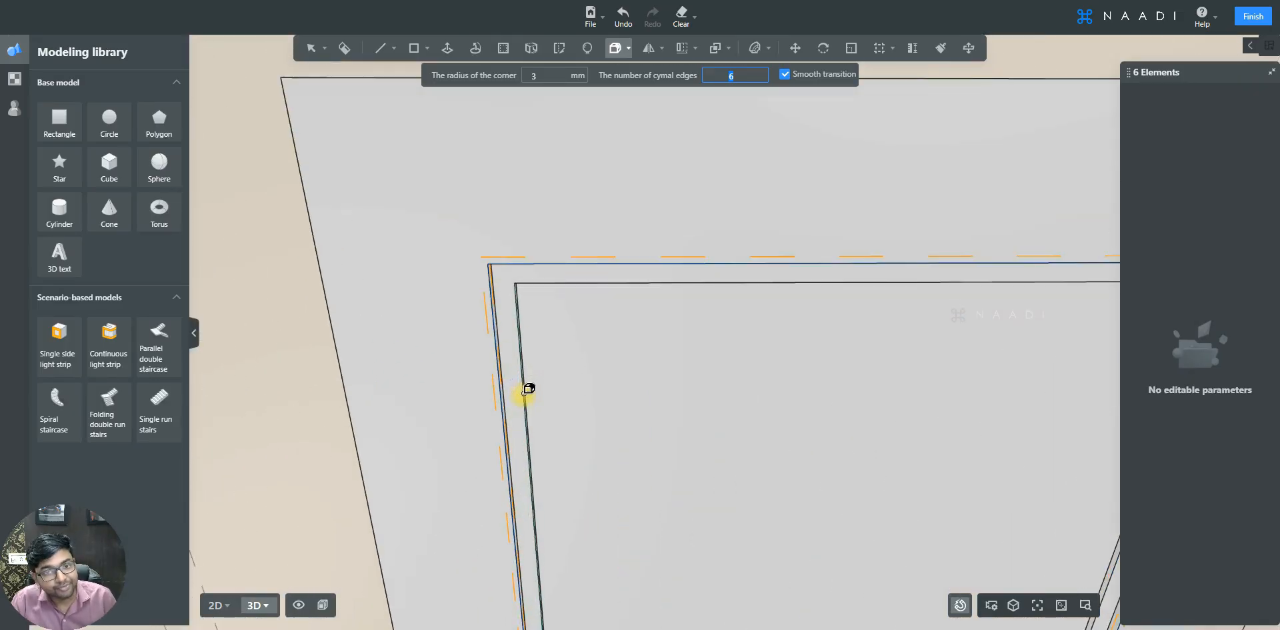
click(500, 275)
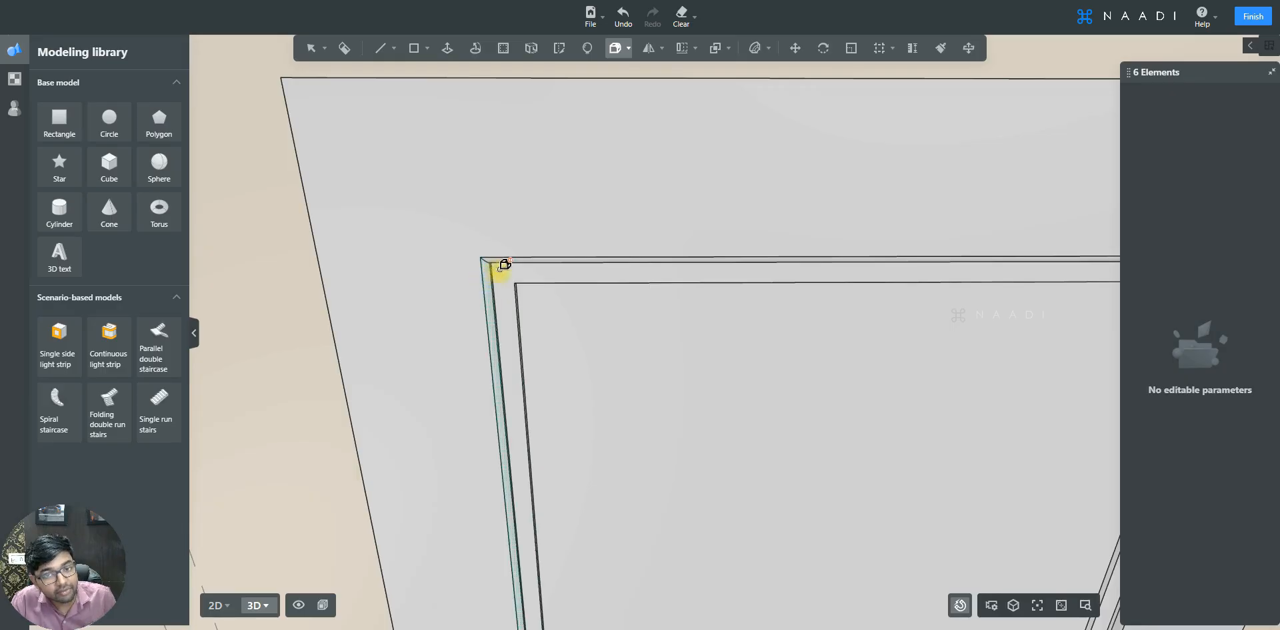
- Open the door panel group for editing and select the inset face's edge
key(s)
key(d)
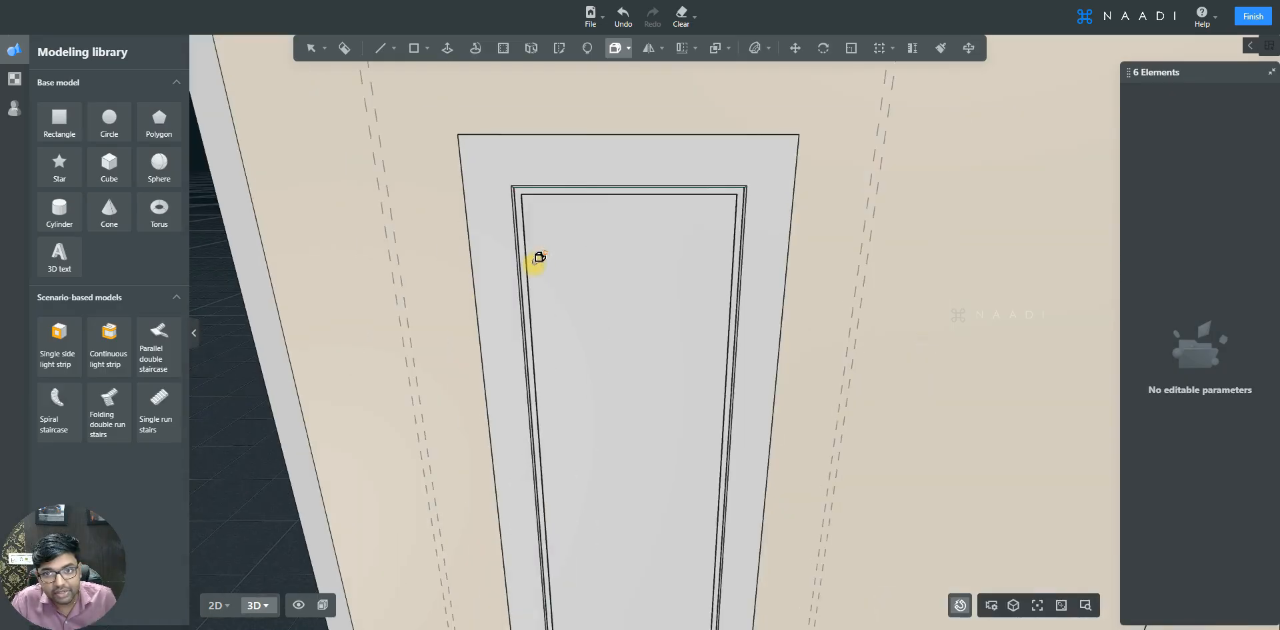
key(a)
key(e)
key(e)
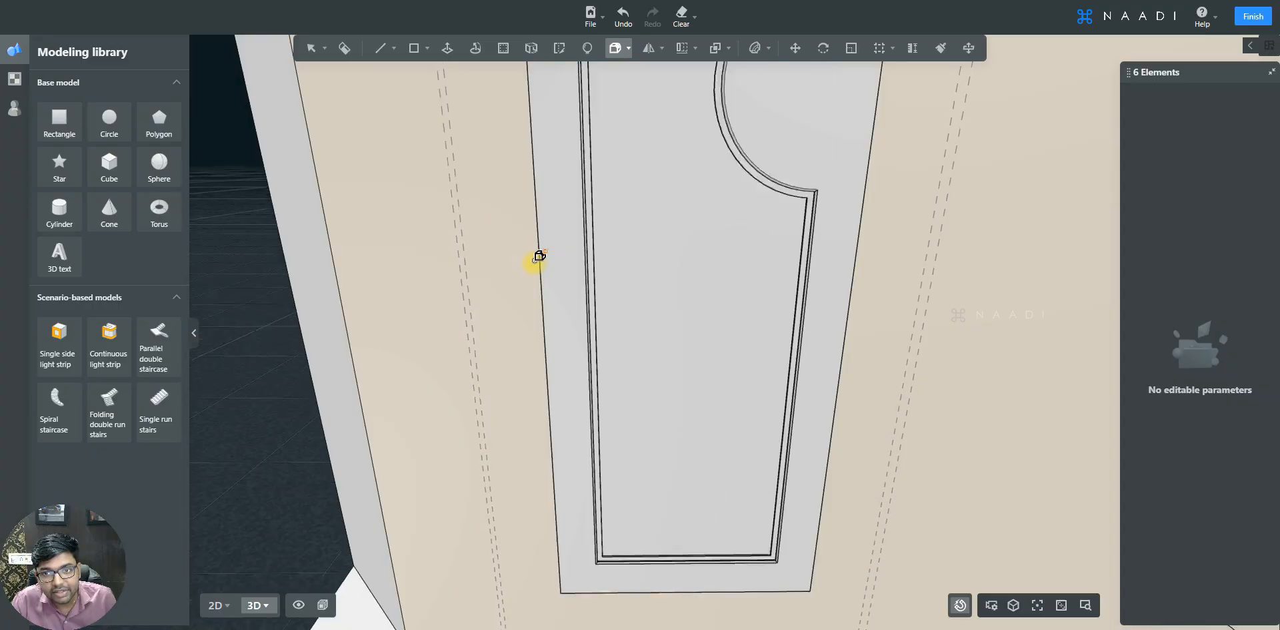
key(q)
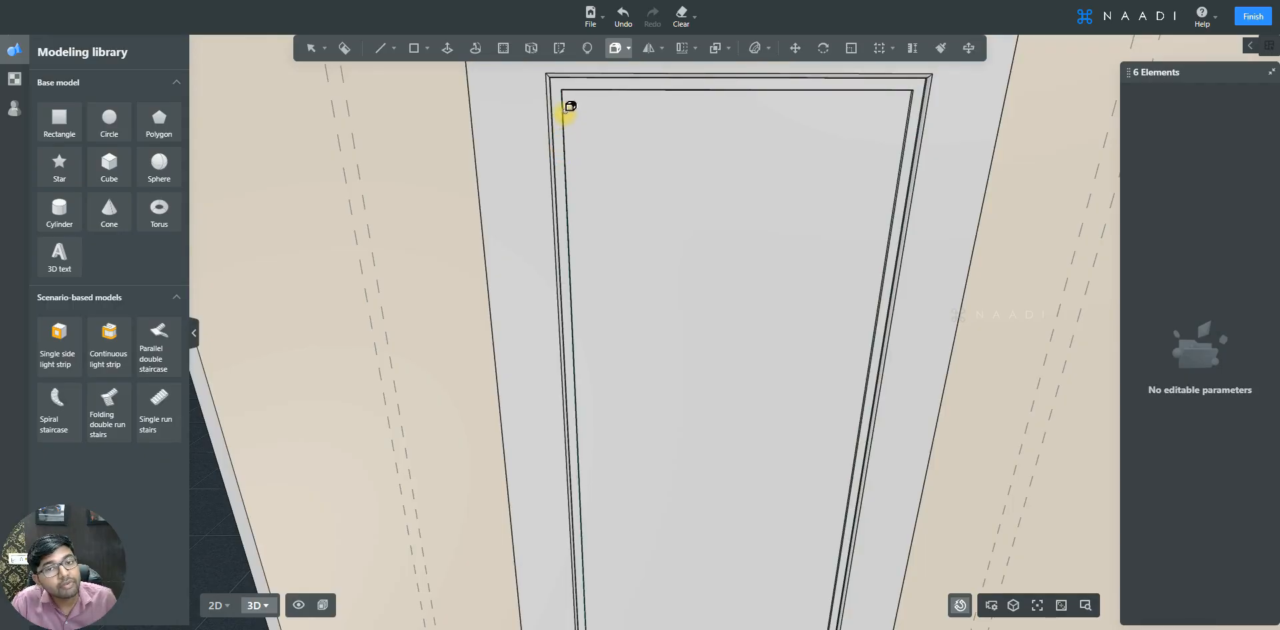
click(575, 92)
key(w)
double_click(528, 263)
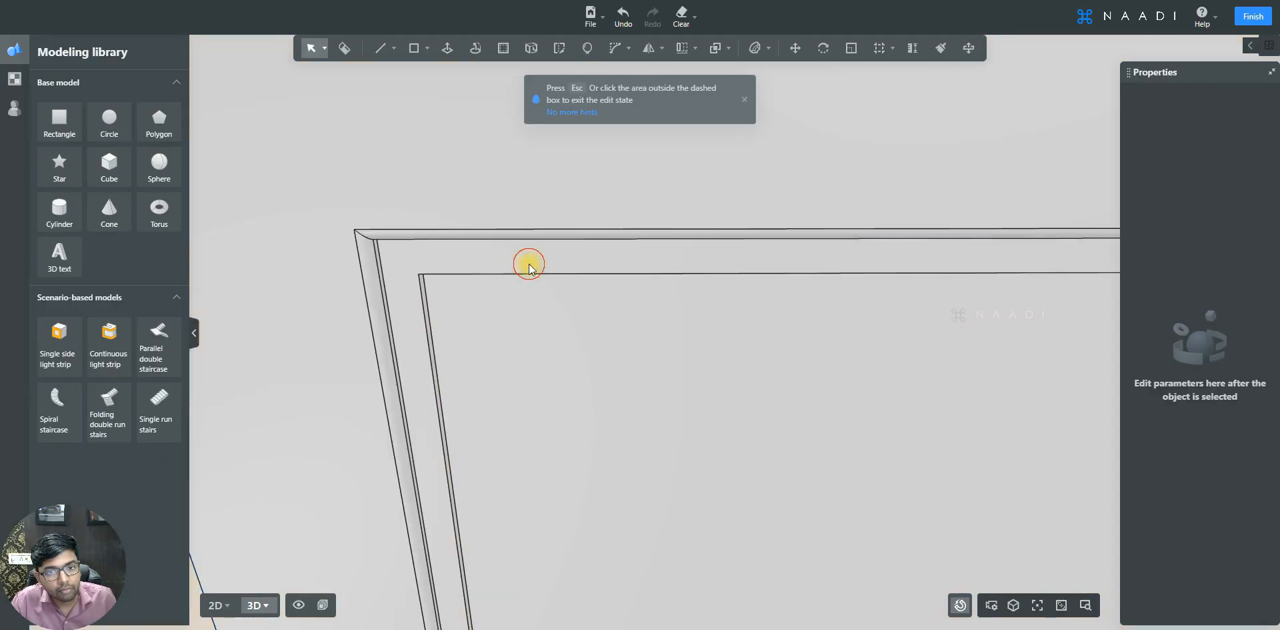
click(529, 263)
click(422, 301)
- Start a 3D bevel with a 2 mm corner radius and pick all edges of the inset face
mouse_move(614, 52)
click(626, 100)
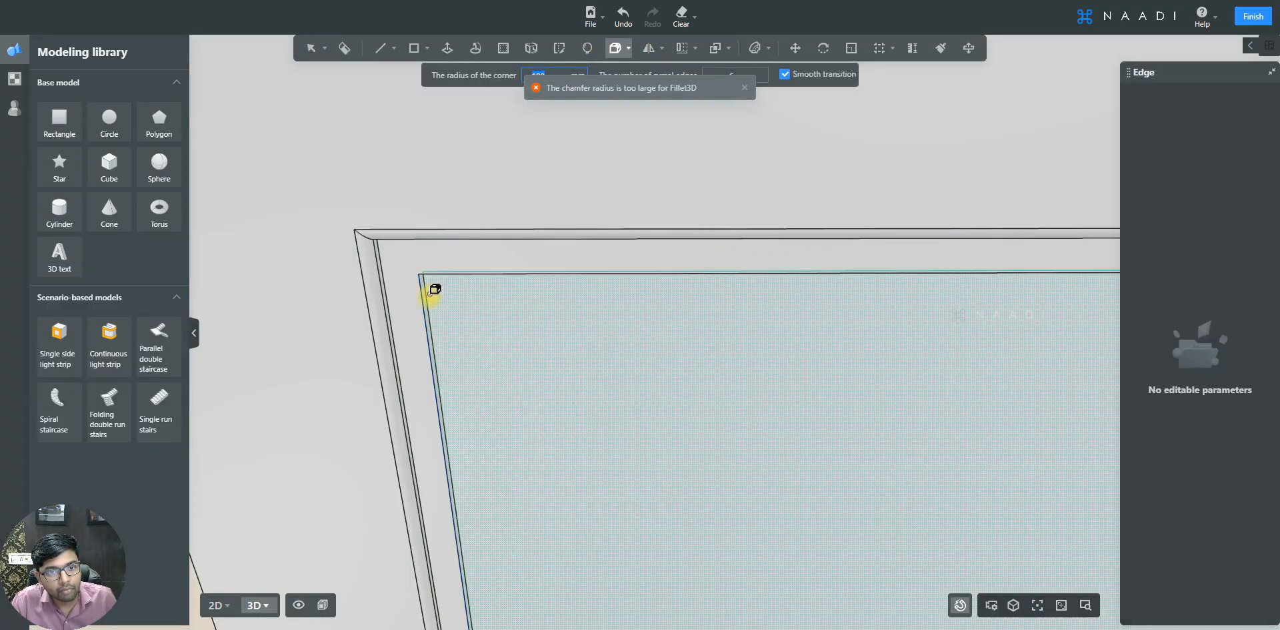
click(453, 272)
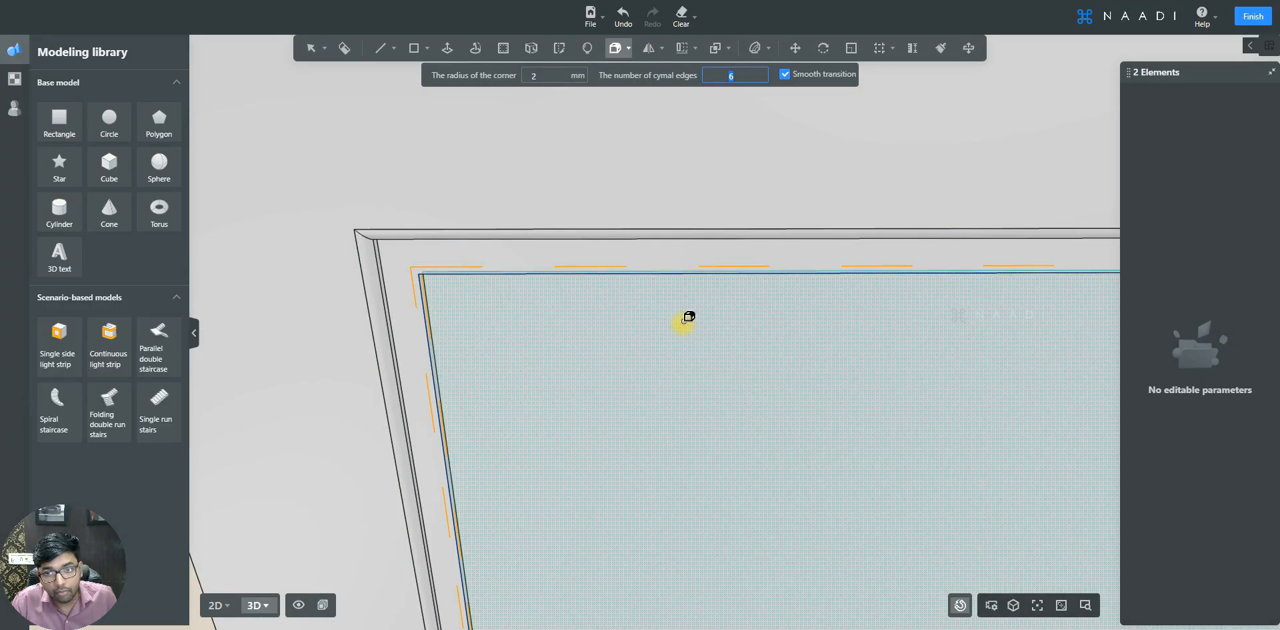
scroll(604, 251, down, 6)
scroll(971, 340, up, 7)
click(973, 332)
scroll(762, 246, down, 8)
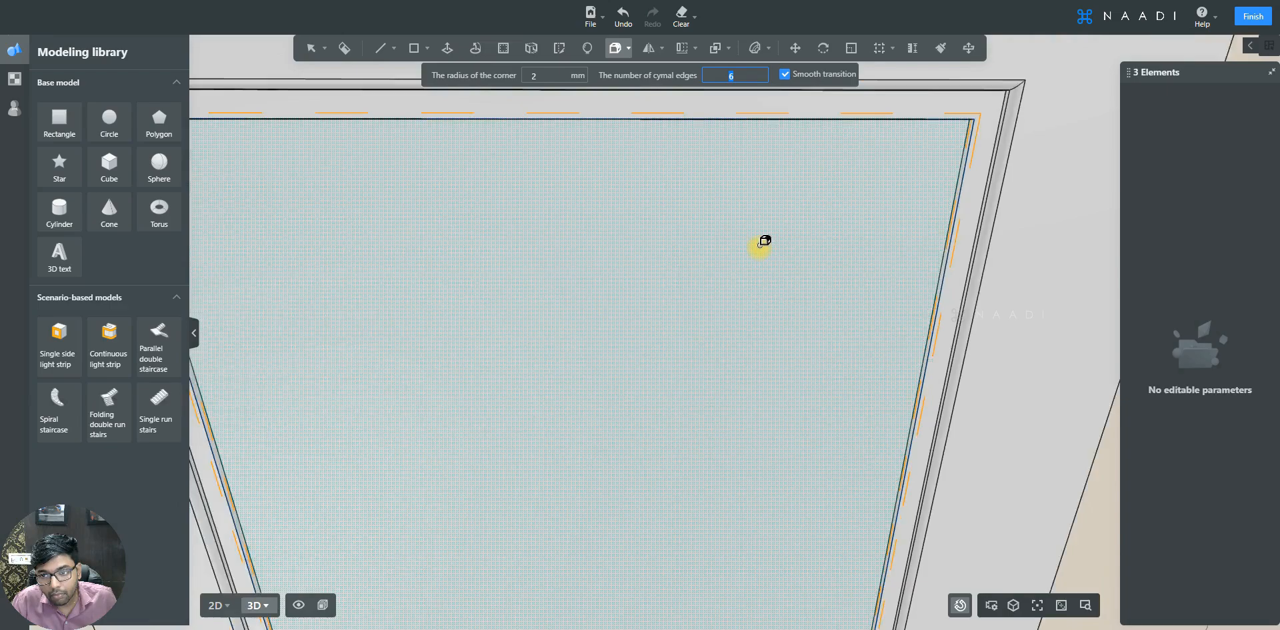
scroll(714, 582, up, 8)
click(826, 171)
scroll(686, 143, down, 6)
scroll(742, 474, up, 8)
scroll(743, 475, up, 5)
click(780, 437)
click(763, 453)
scroll(763, 452, down, 5)
scroll(673, 539, down, 5)
scroll(609, 121, up, 8)
scroll(497, 136, down, 3)
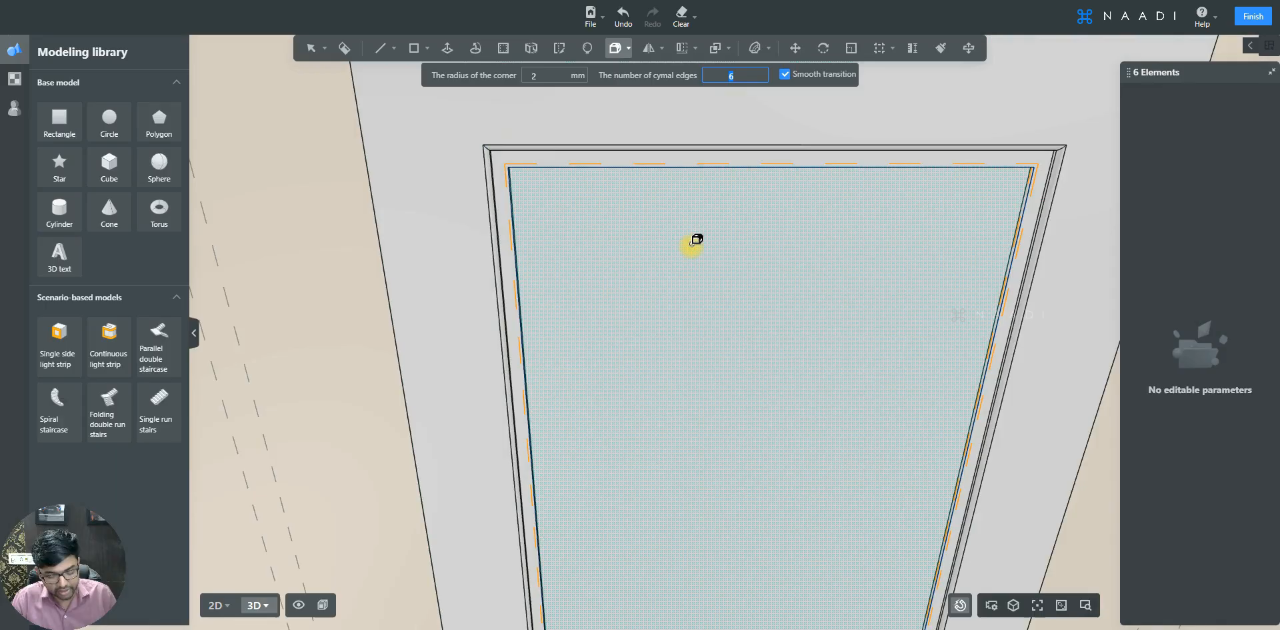
key(Escape)
- Undo and redo the last bevel to compare the result
middle_drag(695, 240, 730, 280)
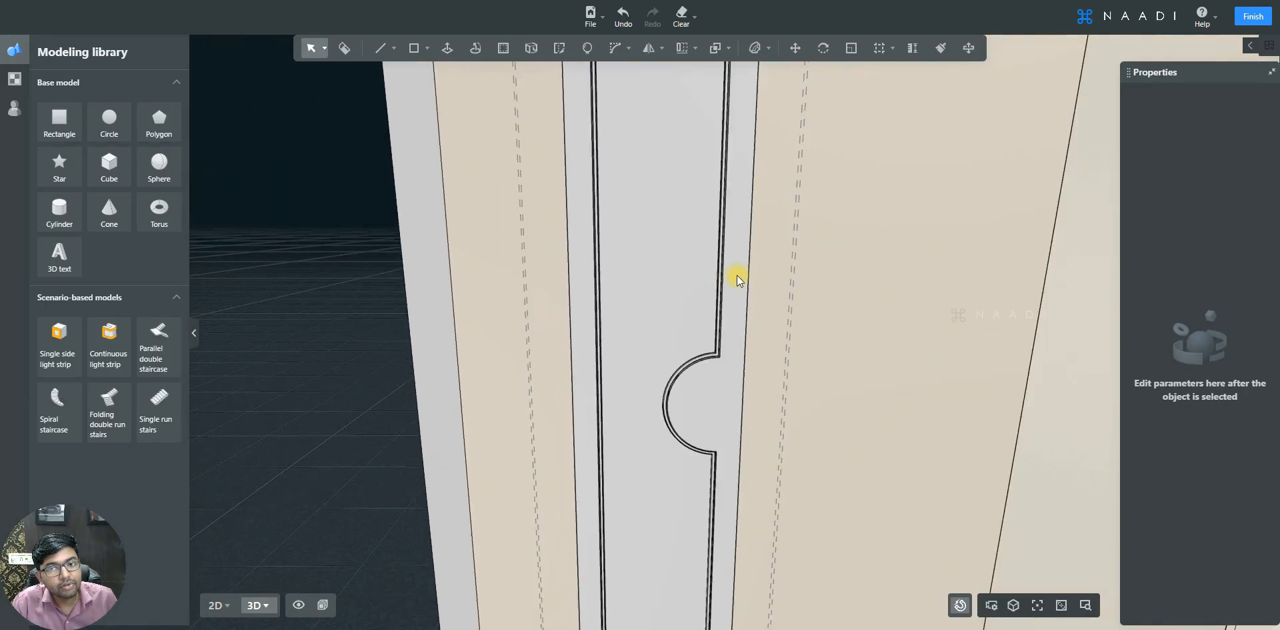
middle_drag(675, 467, 671, 460)
key(ctrl+z)
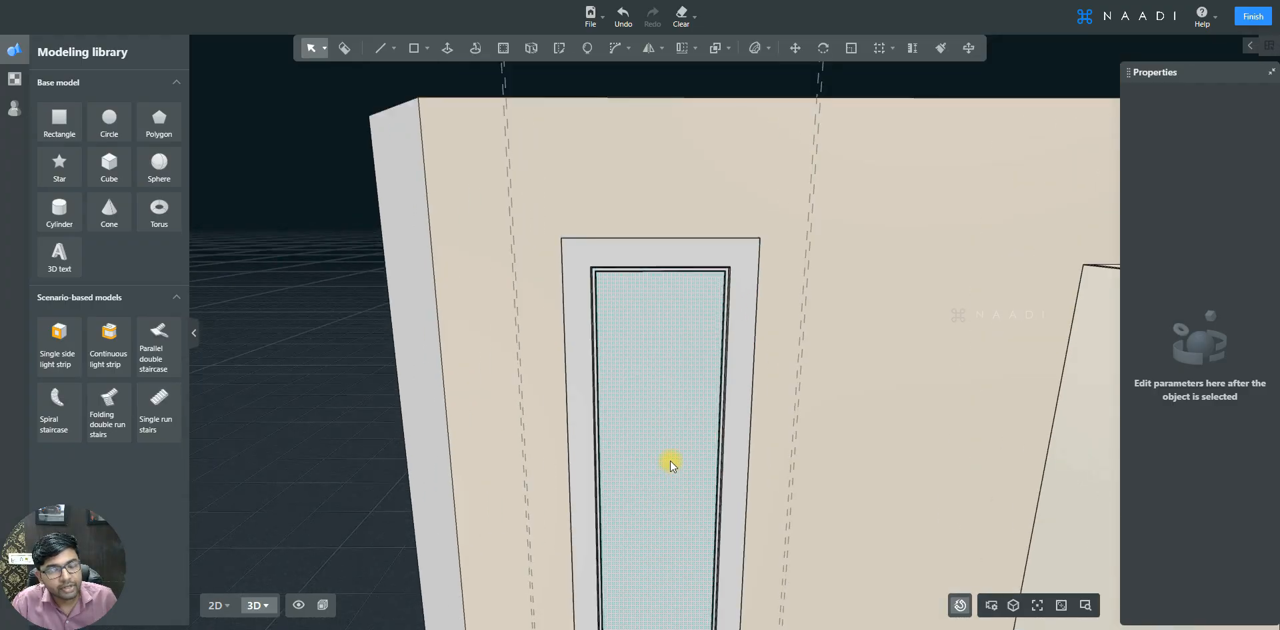
key(ctrl+y)
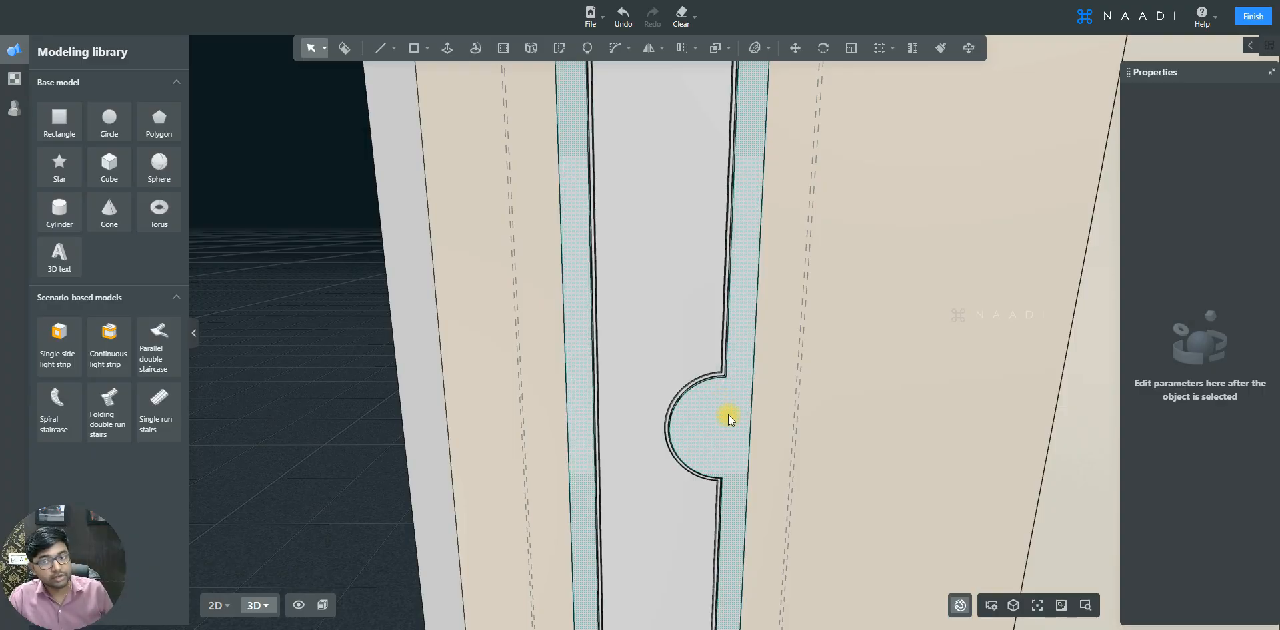
- Draw a 100 mm radius circle centred on the midpoint of the handle notch's straight edge
scroll(728, 414, up, 3)
scroll(706, 394, up, 1)
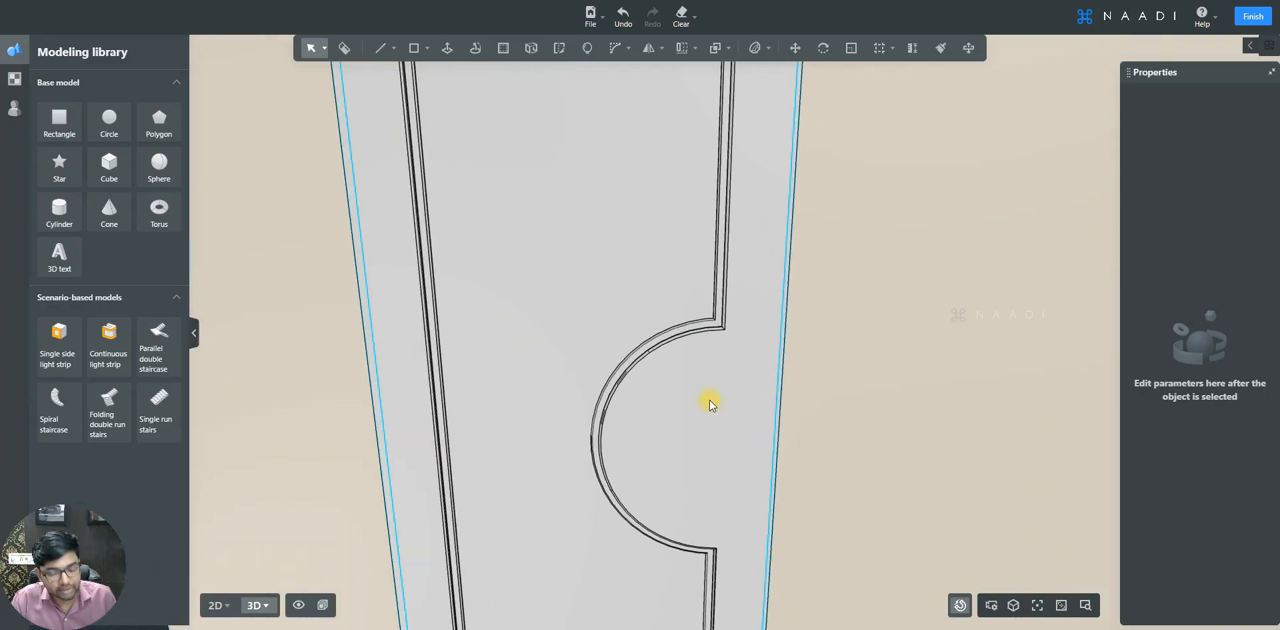
key(l)
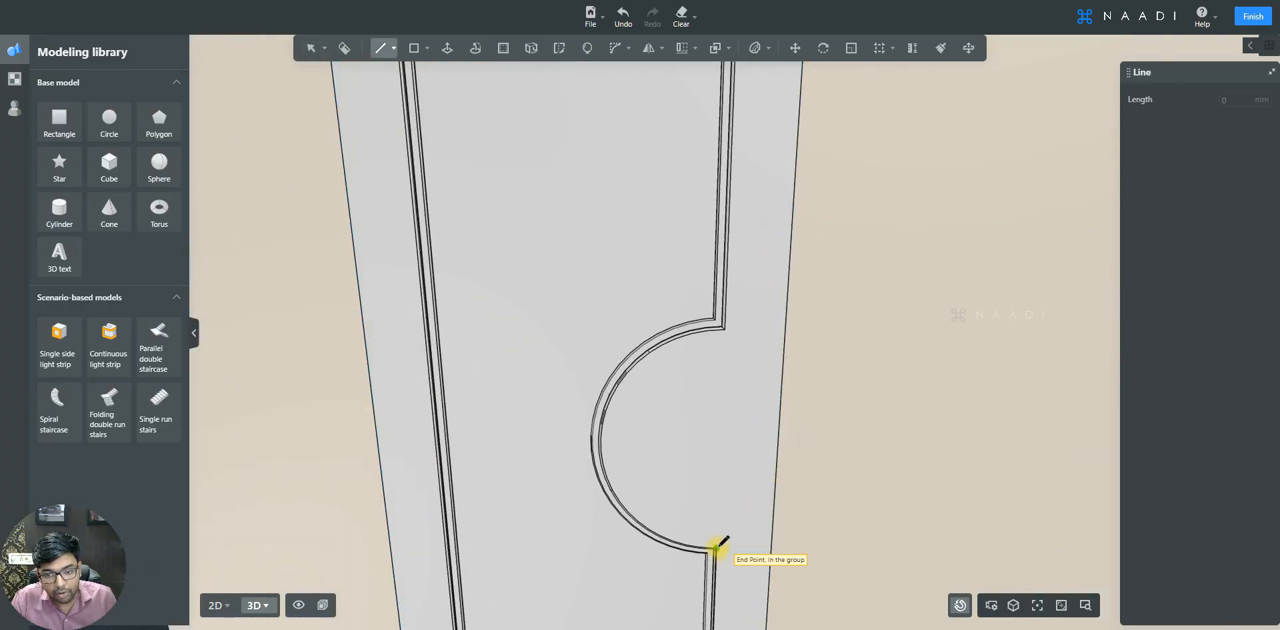
click(724, 327)
key(c)
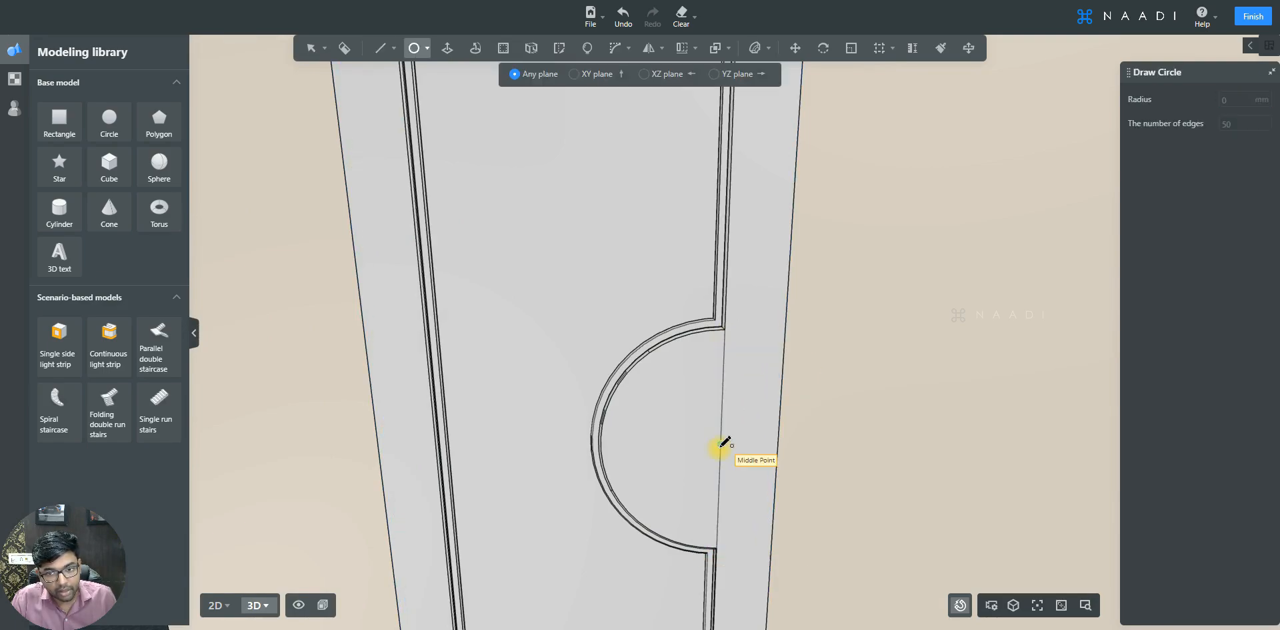
click(720, 443)
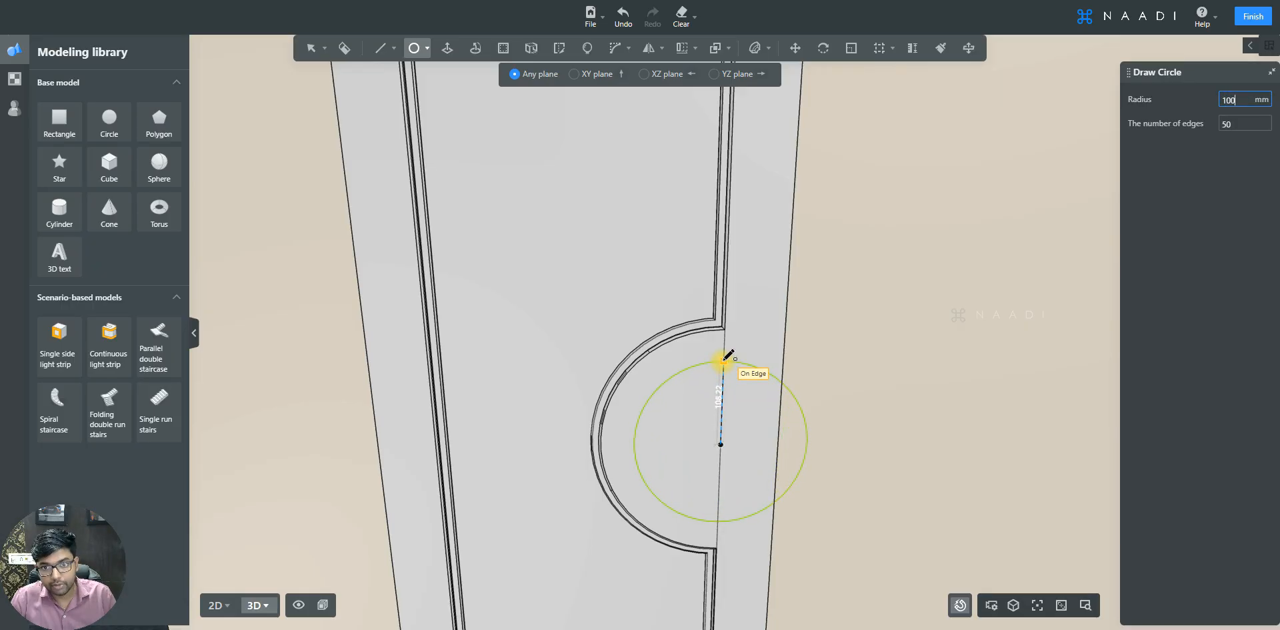
text(100)
key(Return)
- Erase the new circle's half that extends beyond the notch's straight edge
click(759, 369)
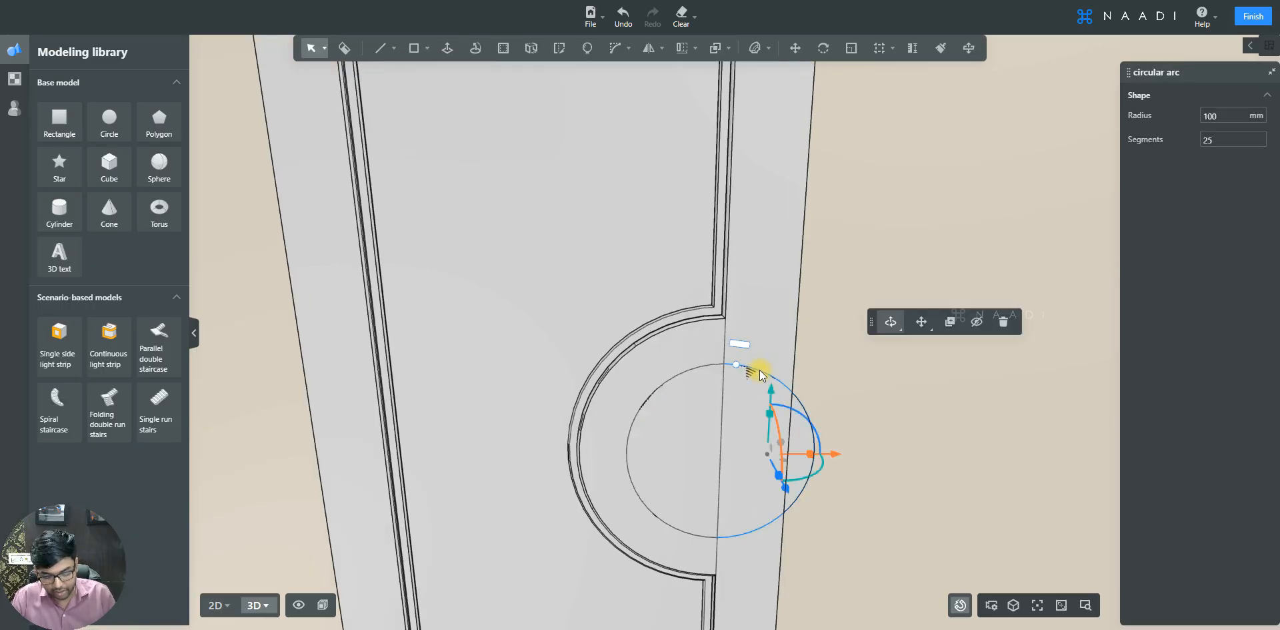
key(Delete)
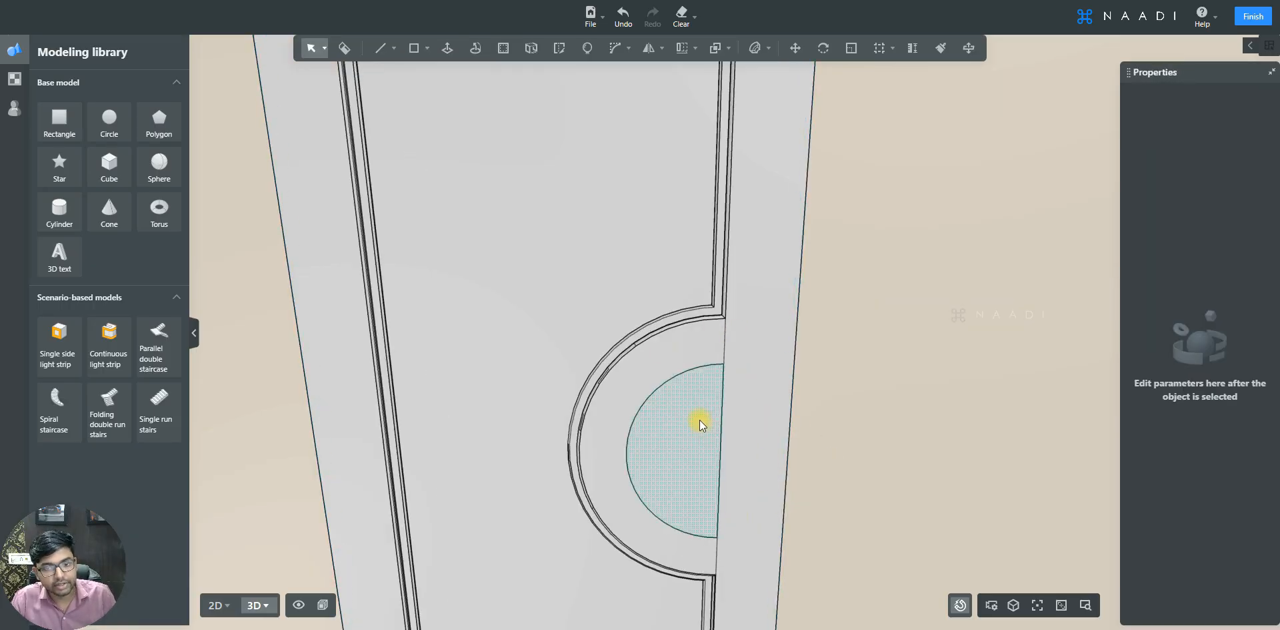
click(699, 419)
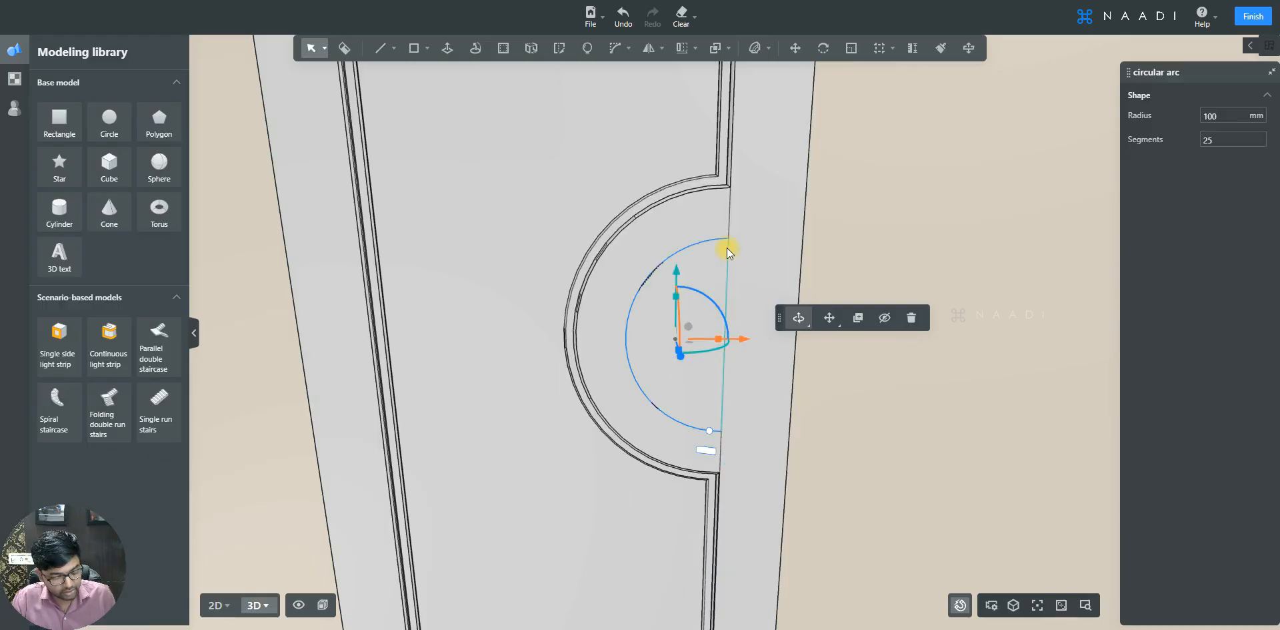
- Draw a rectangle about 34 mm wide closing the half circle on its straight side
key(r)
click(729, 238)
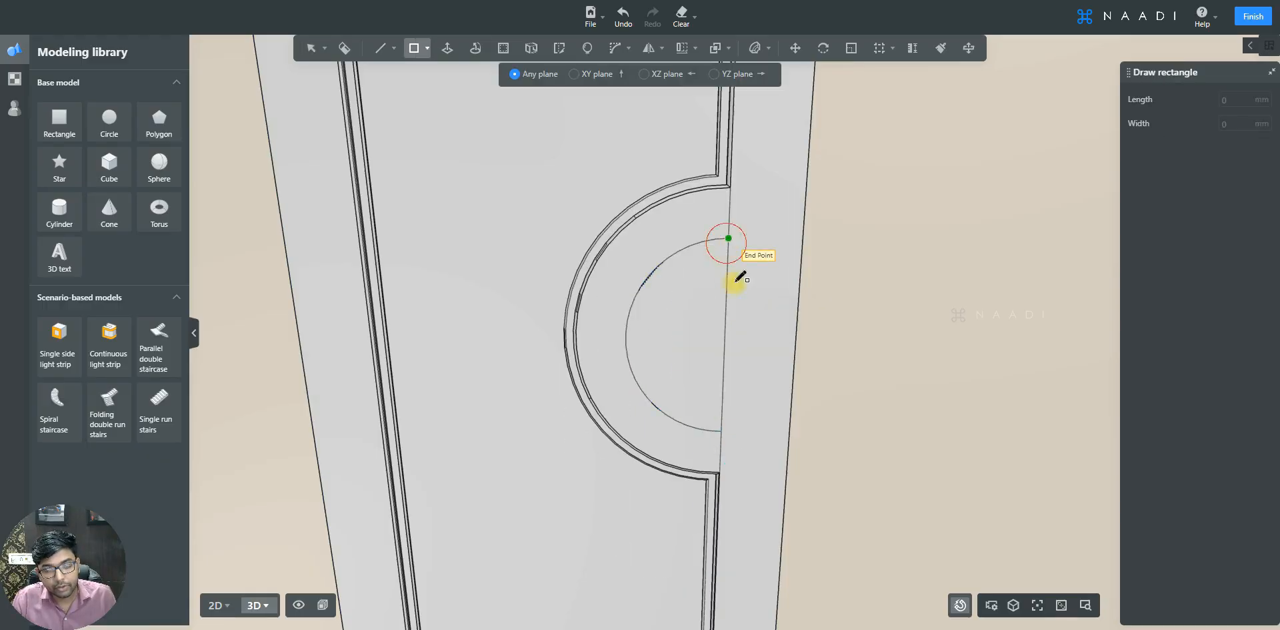
click(770, 431)
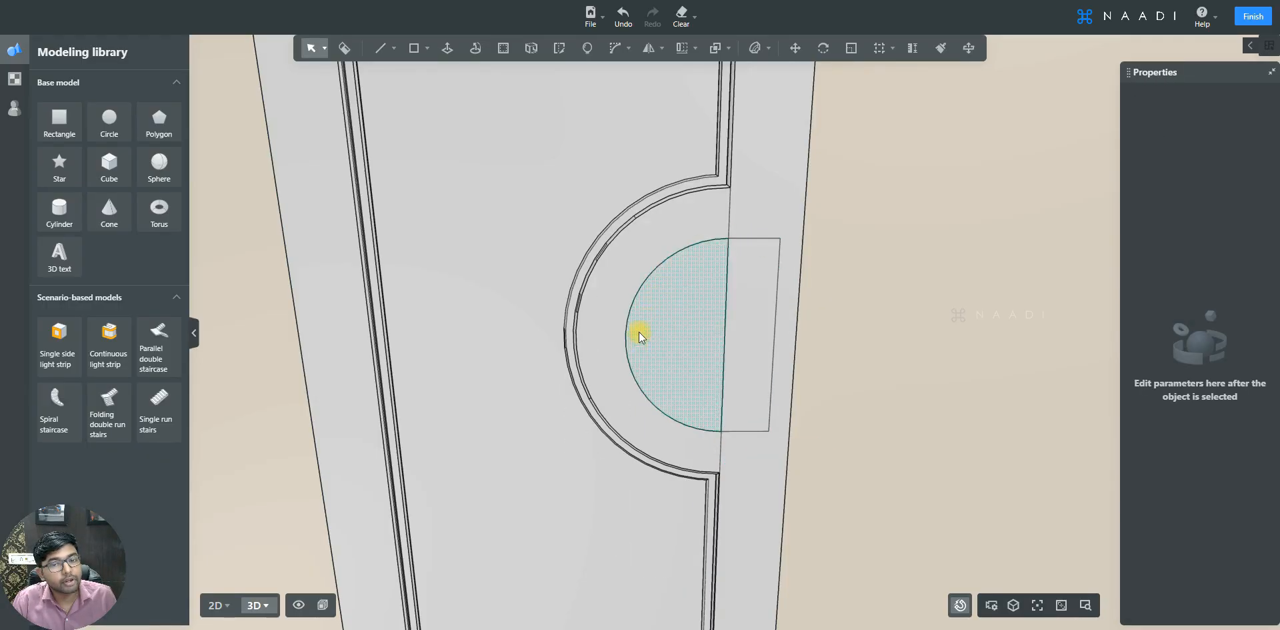
- Delete the half-disc face and the line dividing it from the rectangle
click(731, 208)
key(Delete)
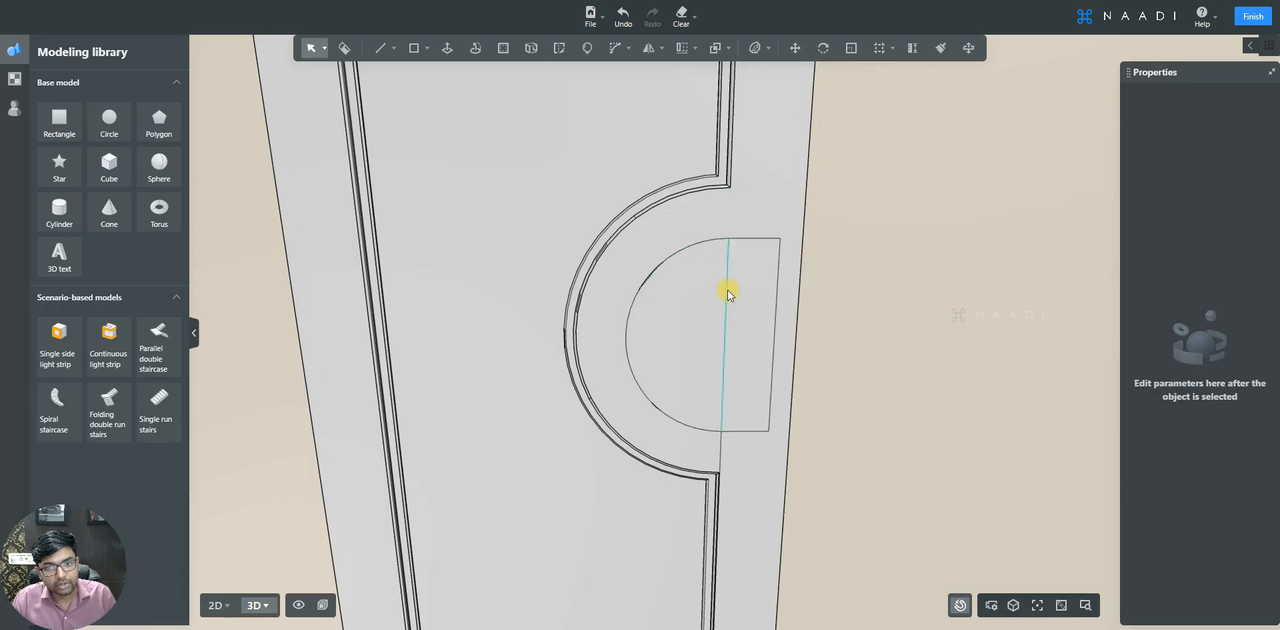
click(727, 289)
key(Delete)
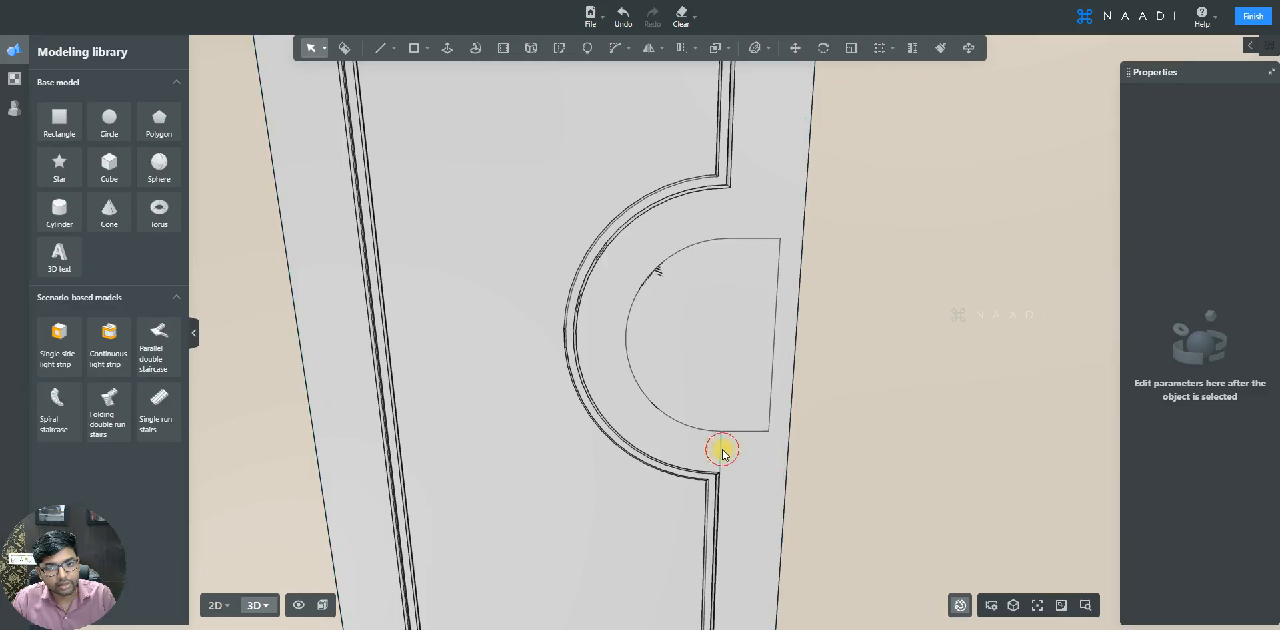
- Select the combined D-shaped face and save the project
click(756, 264)
scroll(754, 267, up, 3)
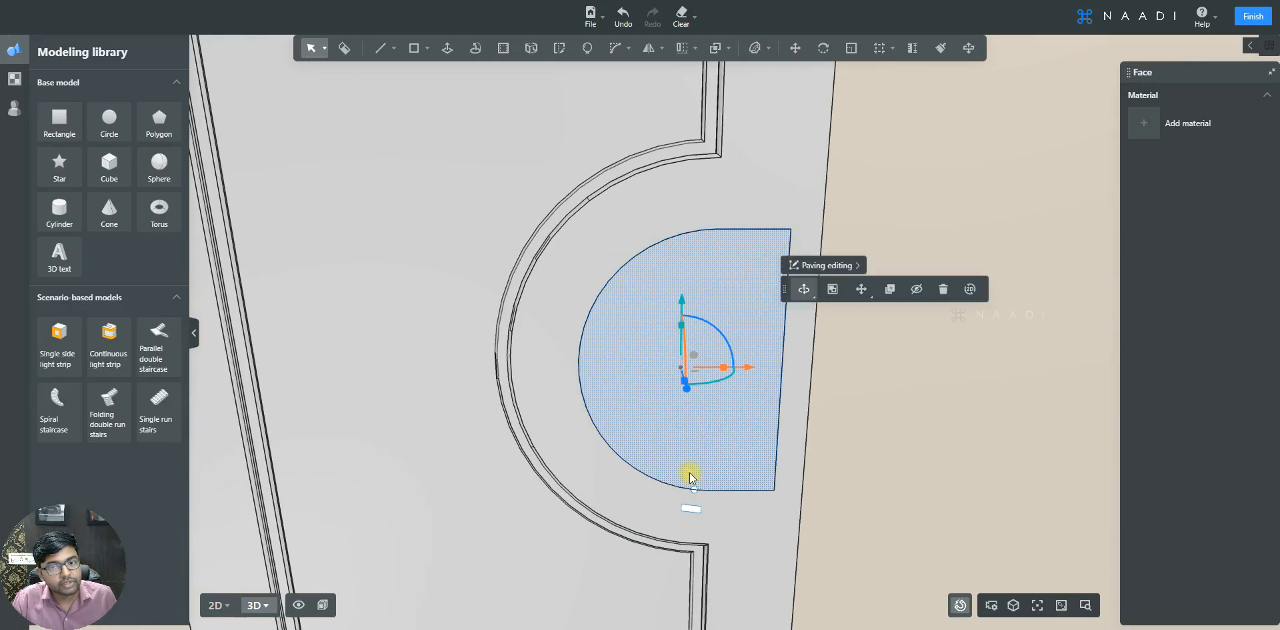
key(ctrl+s)
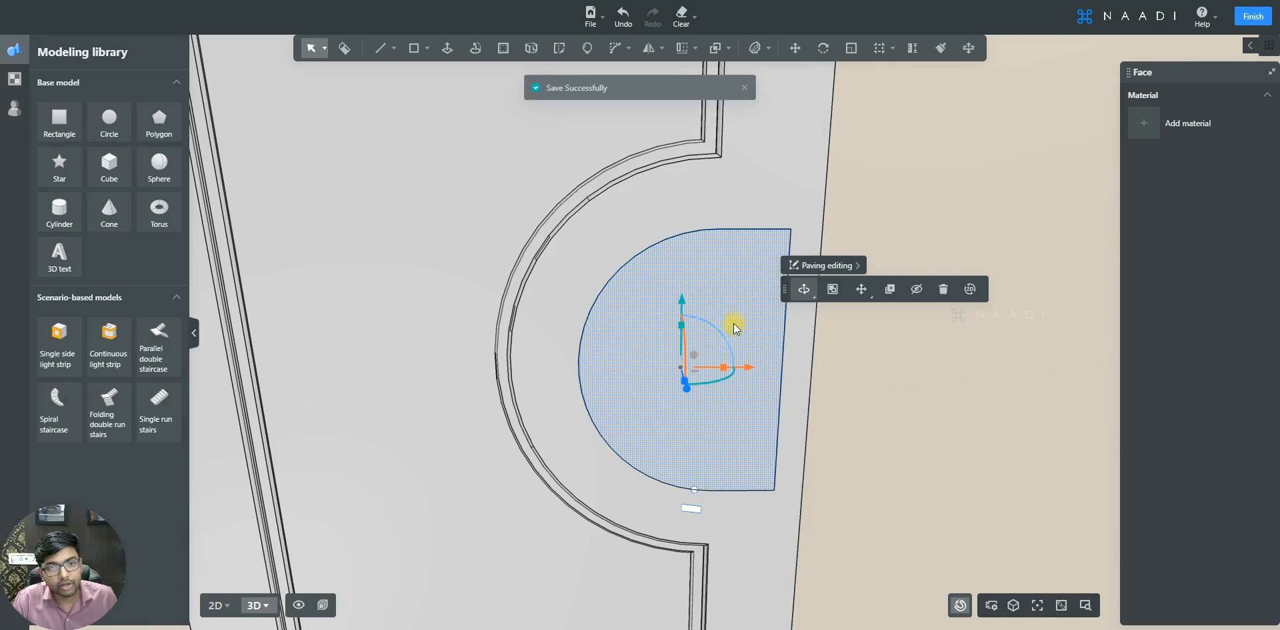
- Offset the D-shaped face inward by about 27 mm
click(504, 48)
click(738, 271)
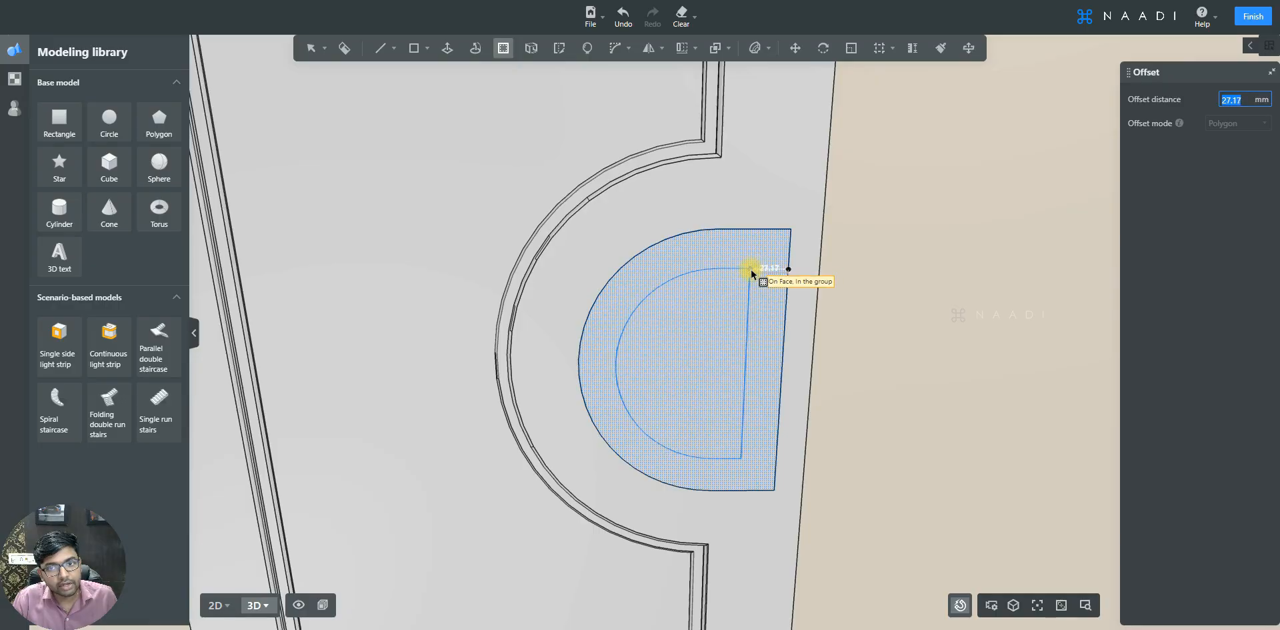
click(751, 269)
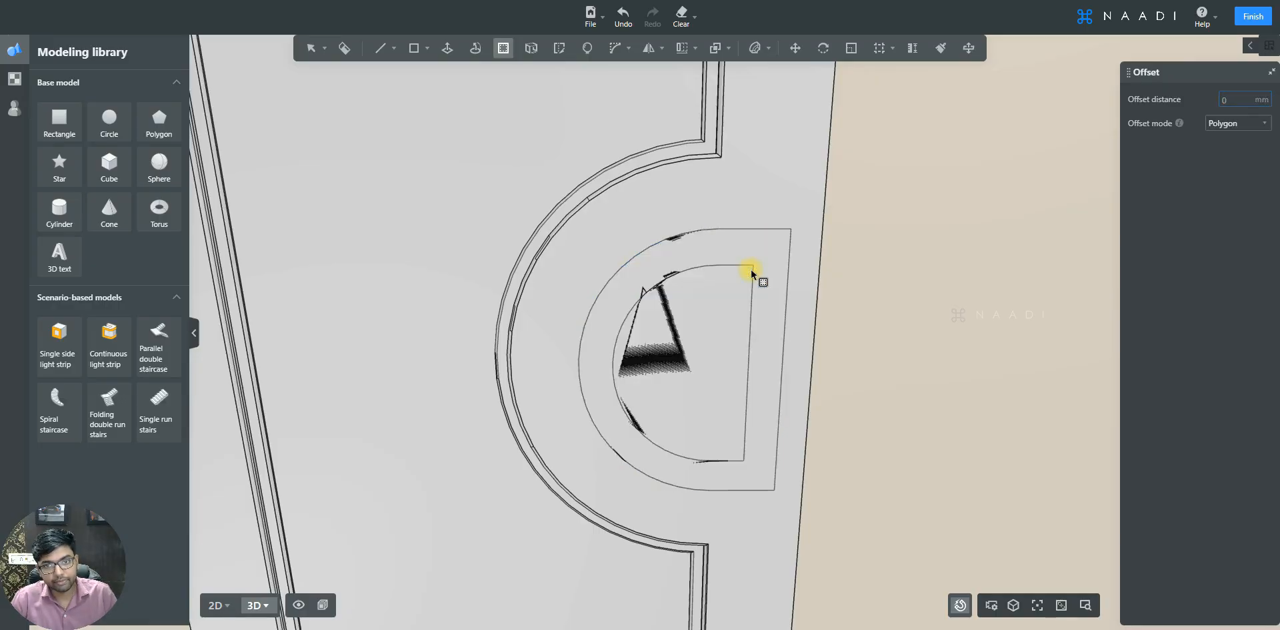
- Draw a 25 by 150 mm rectangle from the D shape's top corner to the offset outline's lower end
key(r)
scroll(776, 292, up, 1)
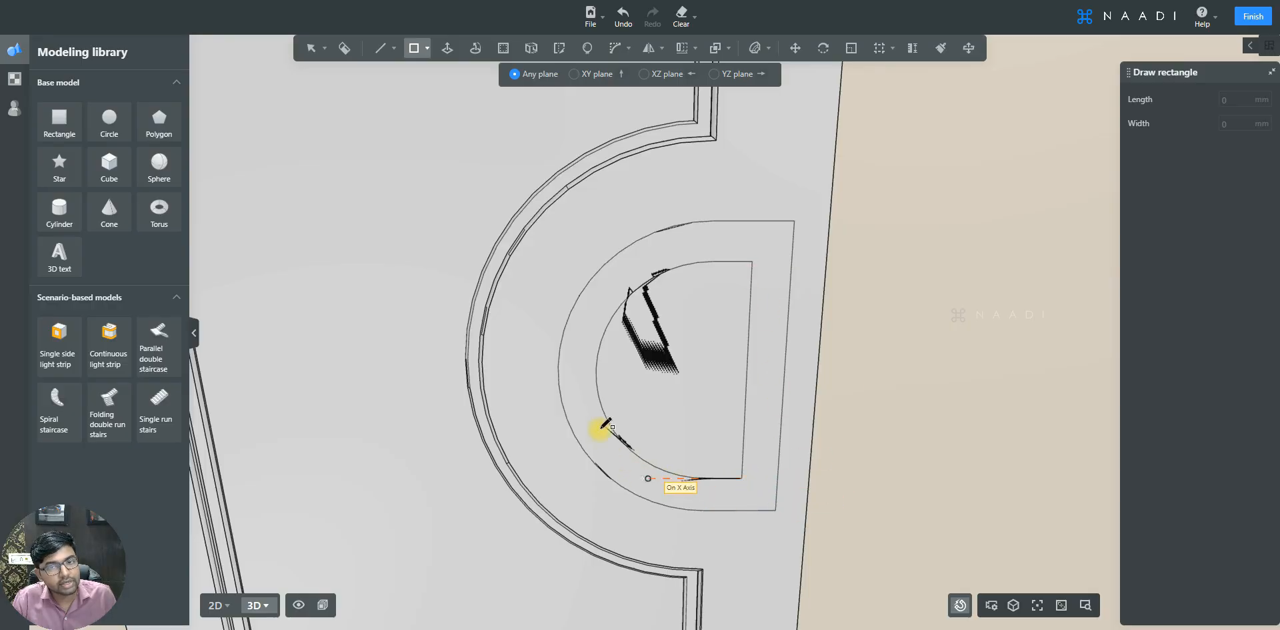
click(791, 261)
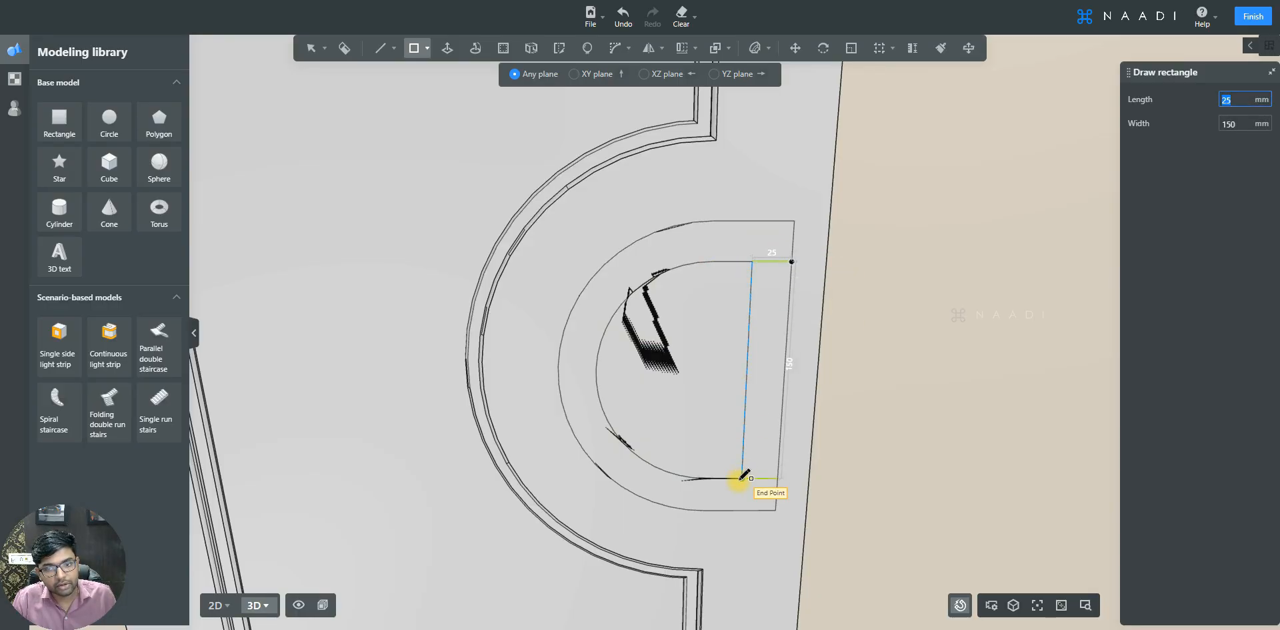
click(741, 479)
key(Escape)
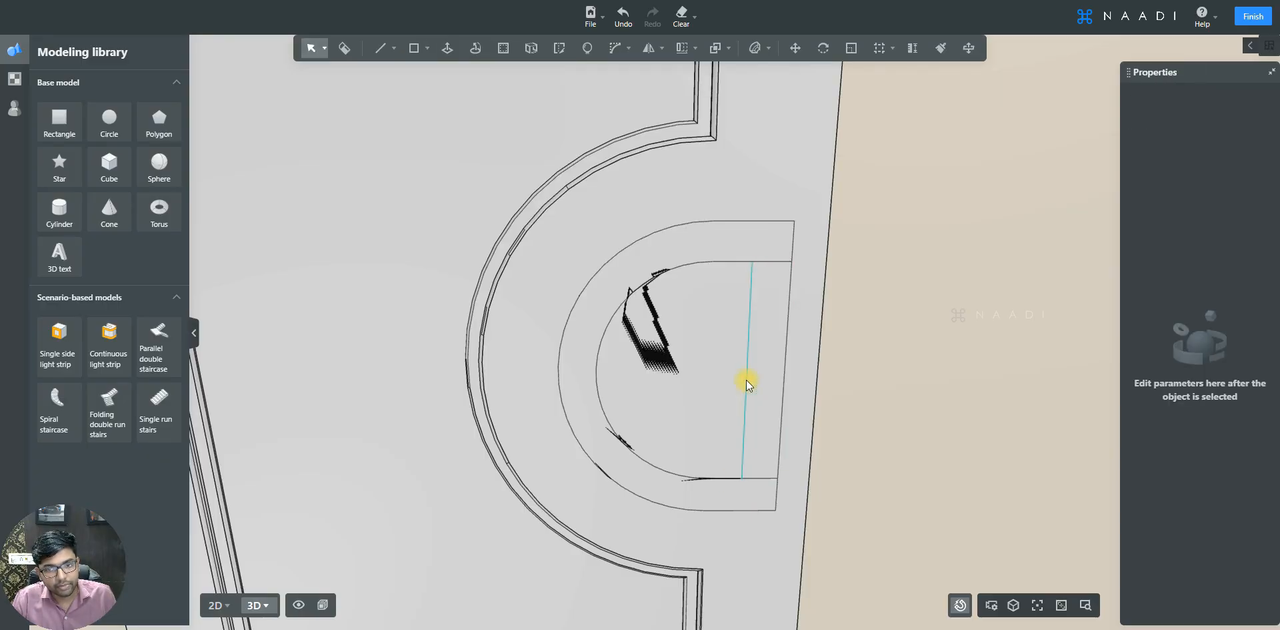
- Delete the inner D-shaped face so only the C-shaped ring face remains
click(747, 379)
key(Delete)
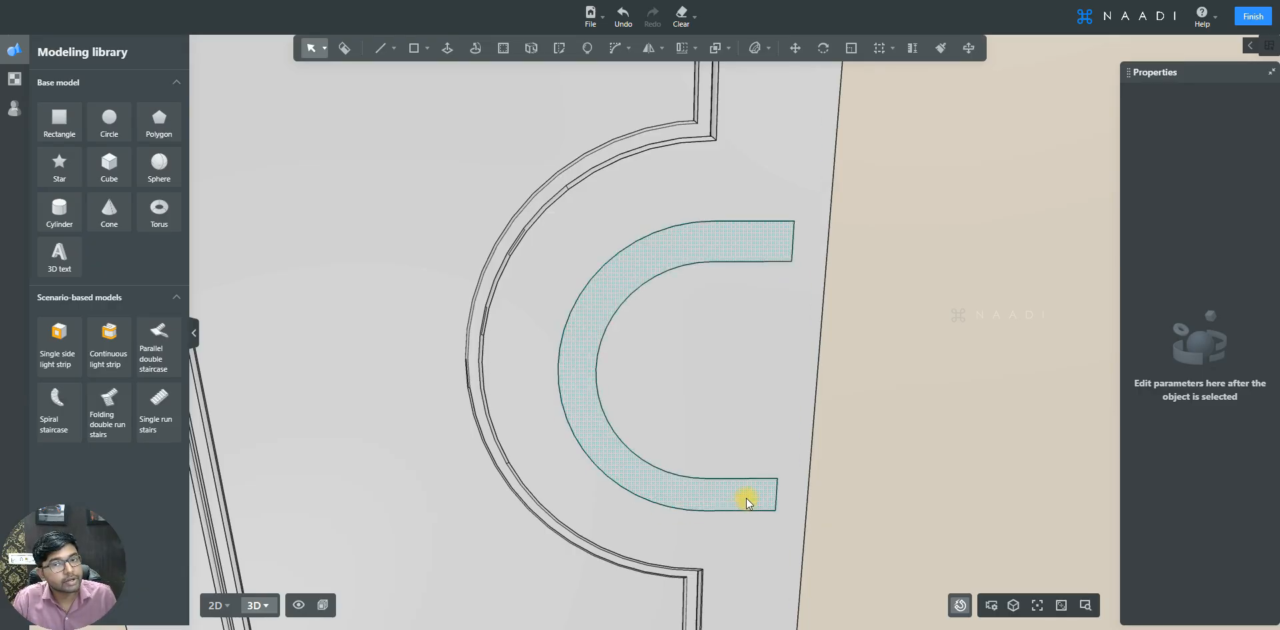
- Extrude the C-shaped ring face outward from the door with Push/Pull to form a handle
right_drag(722, 375, 727, 435)
click(720, 280)
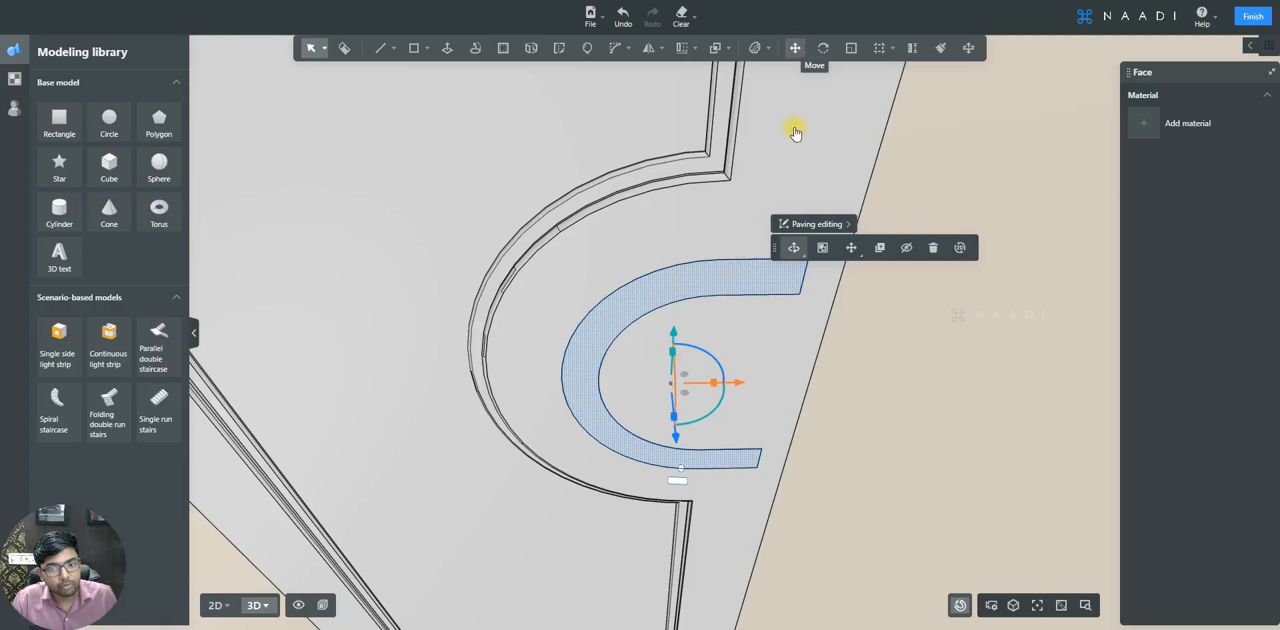
click(676, 442)
text(35)
key(Return)
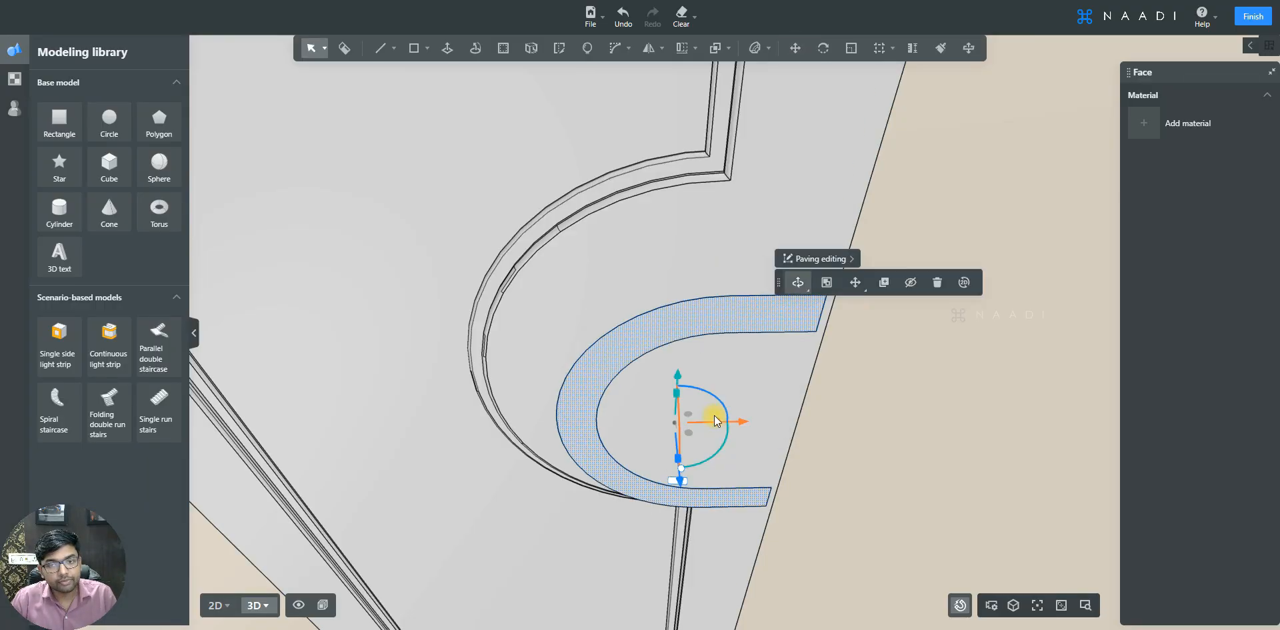
mouse_move(618, 308)
mouse_down()
mouse_move(709, 336)
mouse_move(704, 375)
mouse_move(686, 375)
mouse_move(597, 306)
mouse_move(758, 294)
mouse_up()
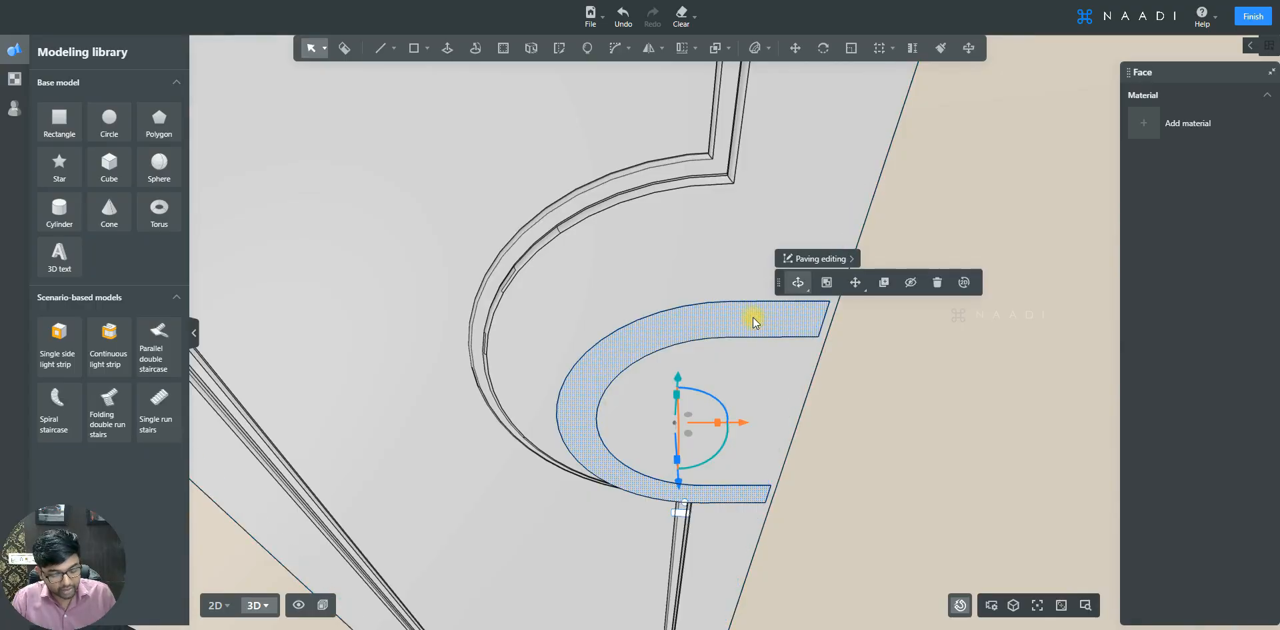
key(p)
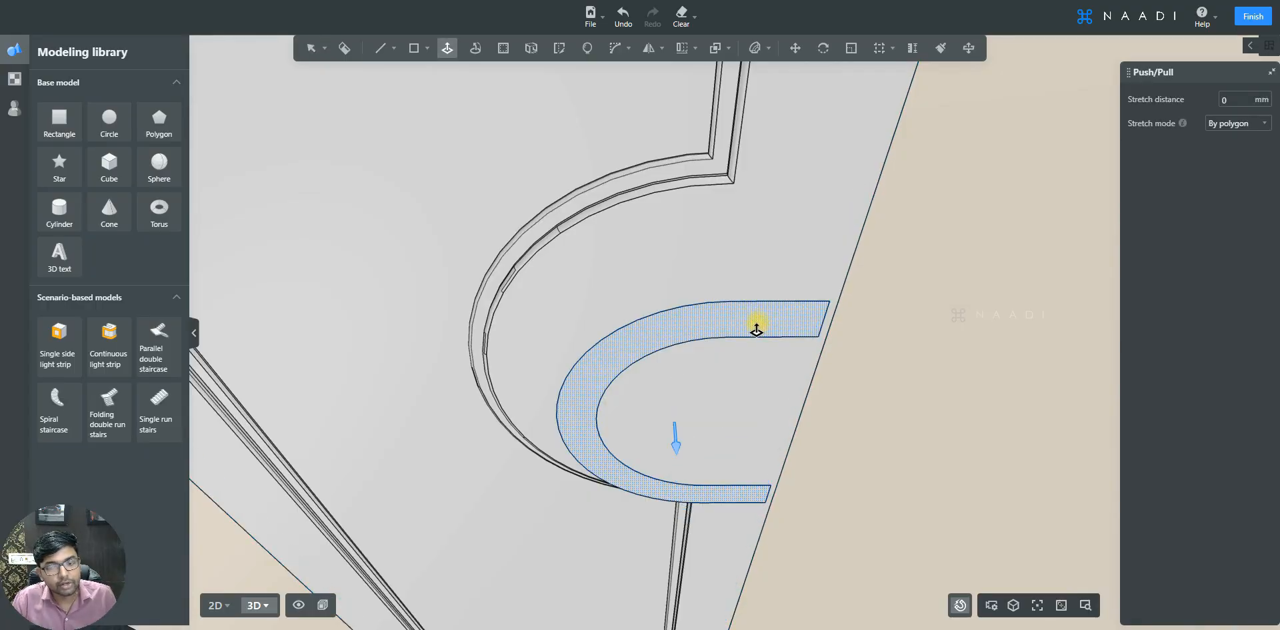
click(756, 322)
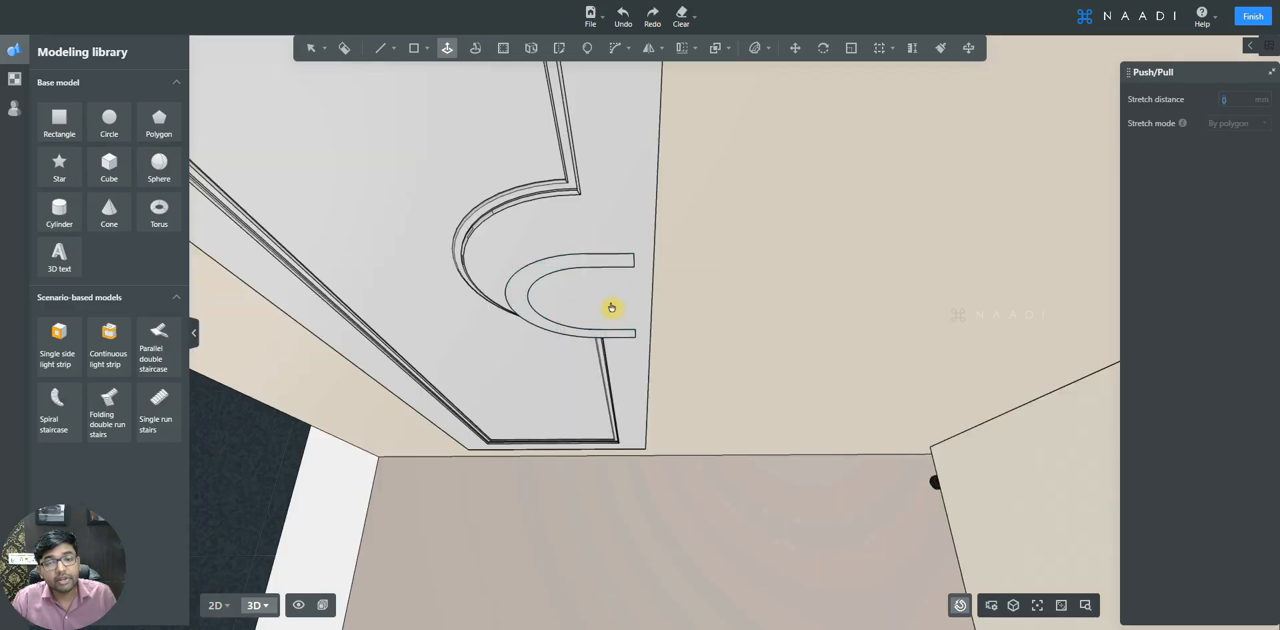
click(612, 308)
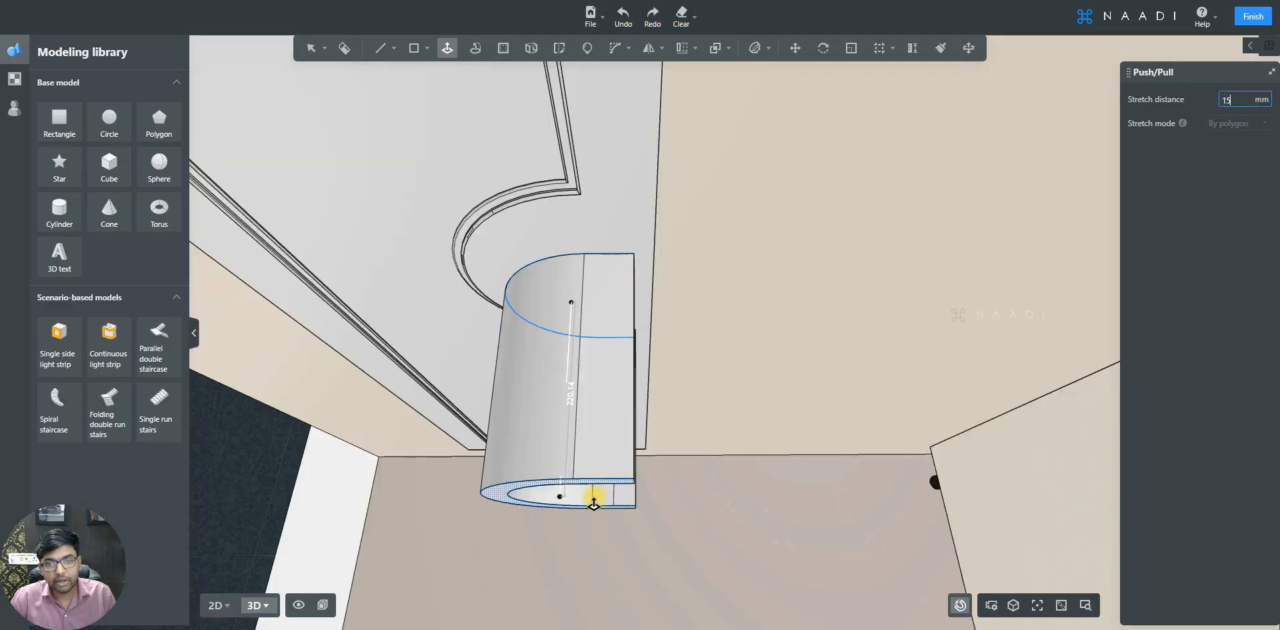
middle_drag(618, 437, 521, 437)
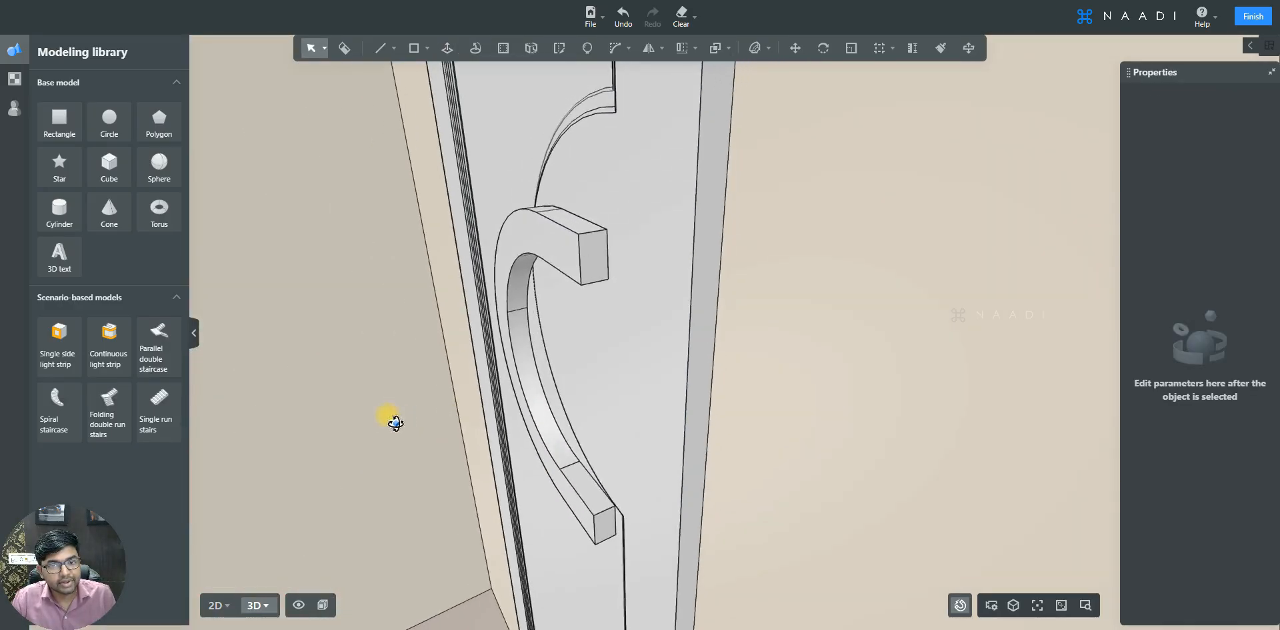
middle_drag(530, 276, 450, 152)
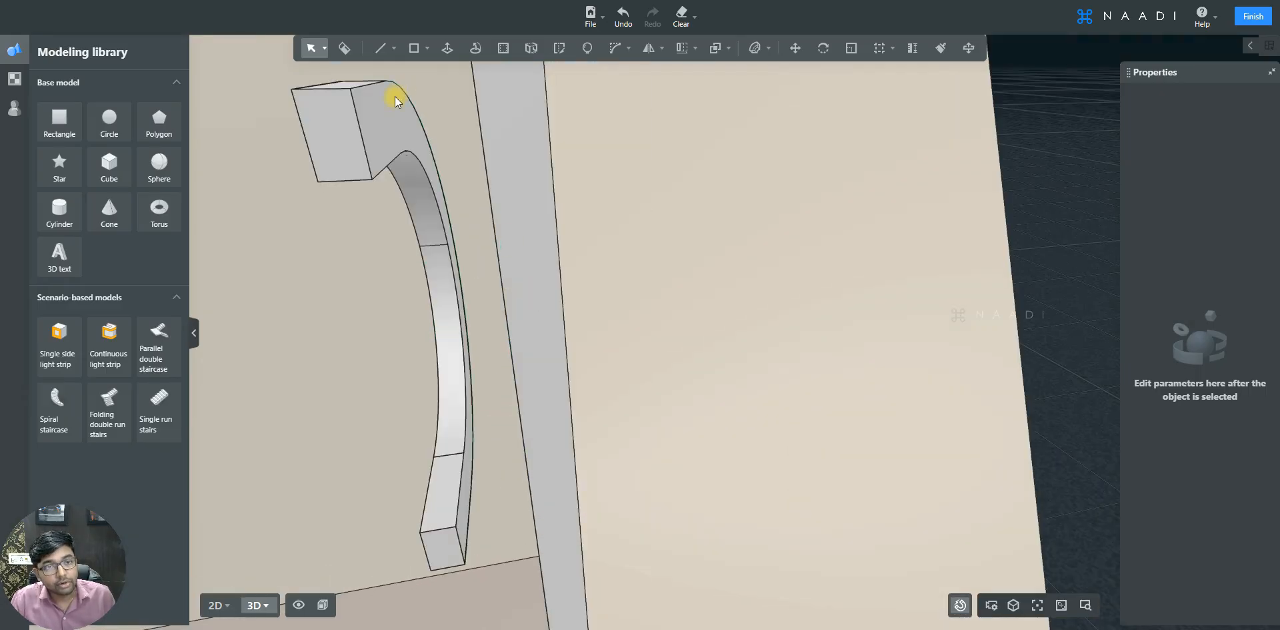
- Draw a line across the handle's upper arm to split off its end face
key(l)
click(371, 85)
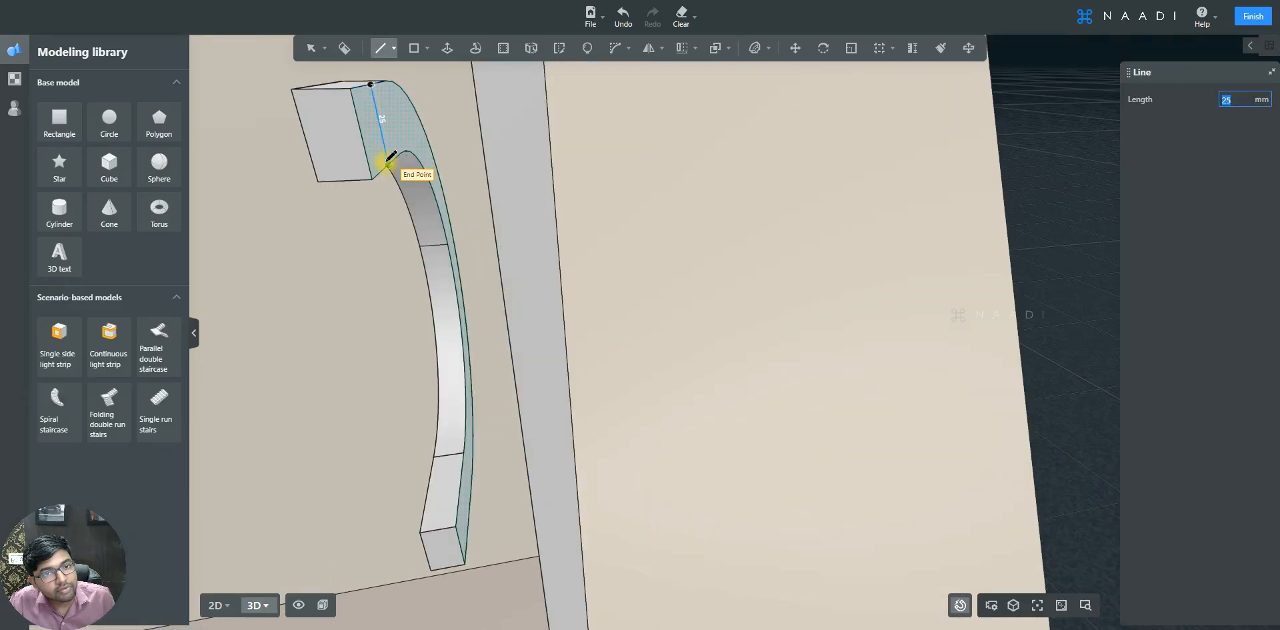
click(387, 162)
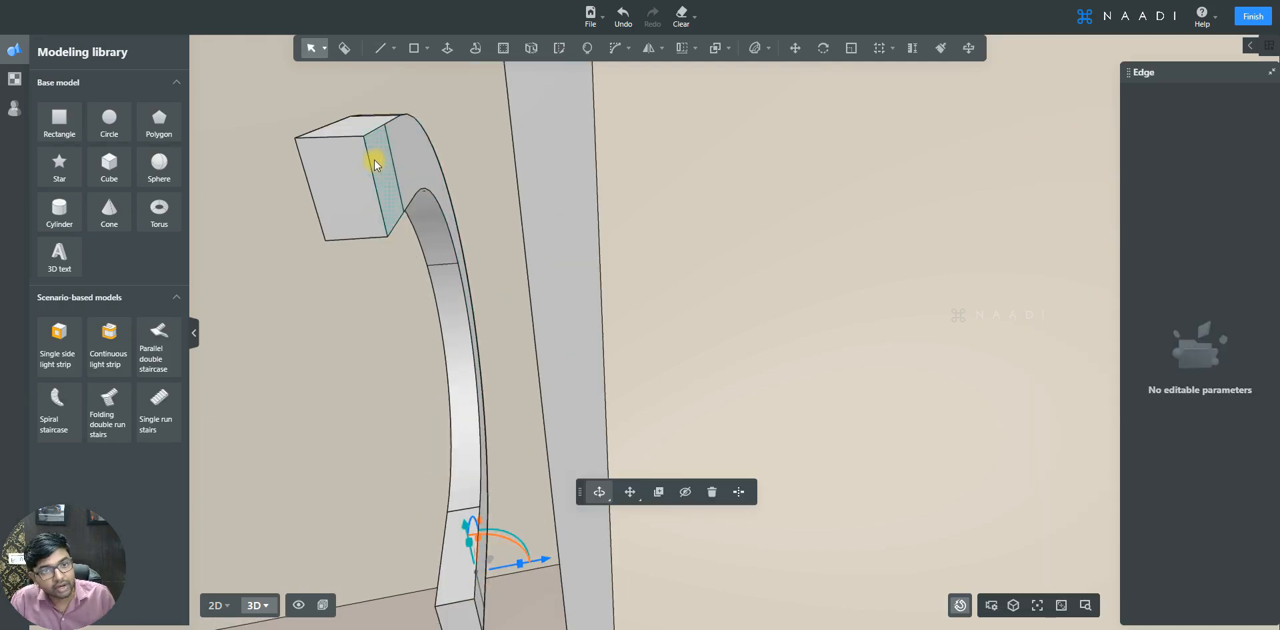
click(376, 162)
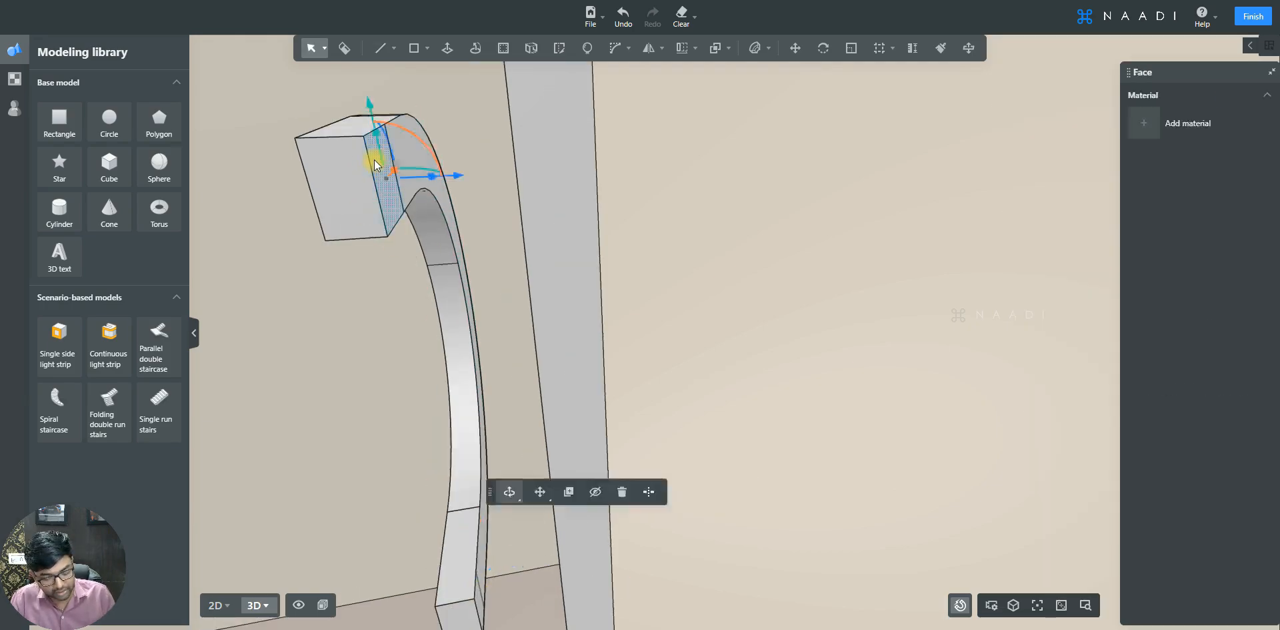
- Push/pull the handle's upper end face to the door edge and the lower end face by 35 mm
key(p)
click(382, 159)
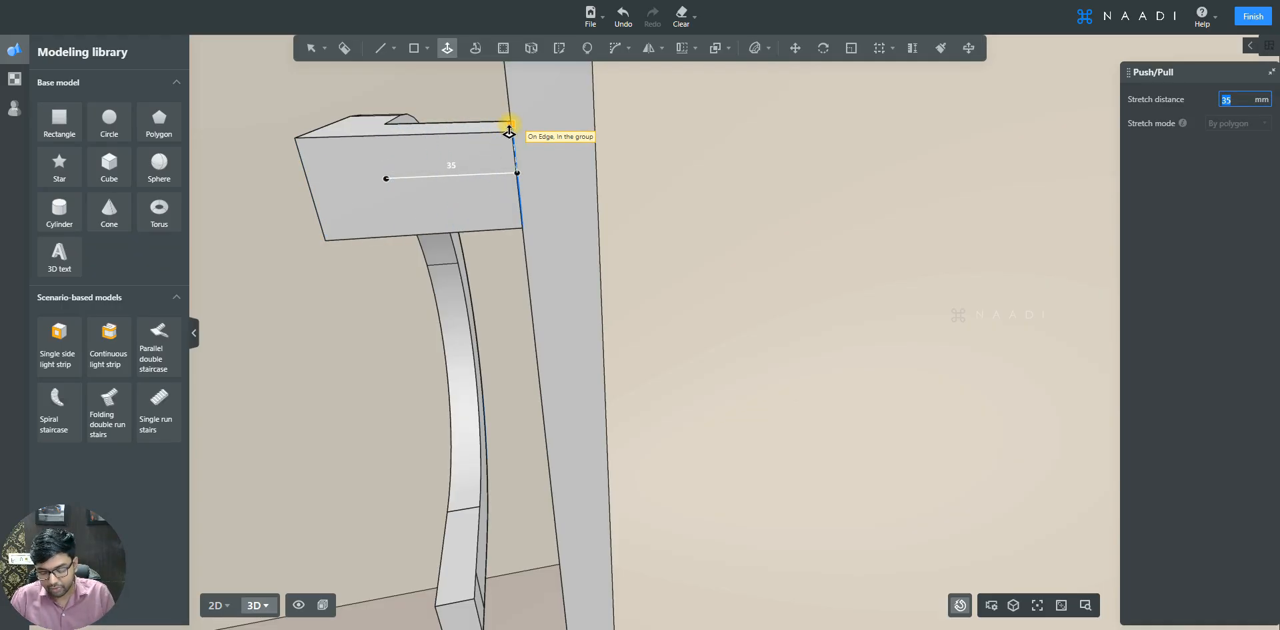
click(510, 133)
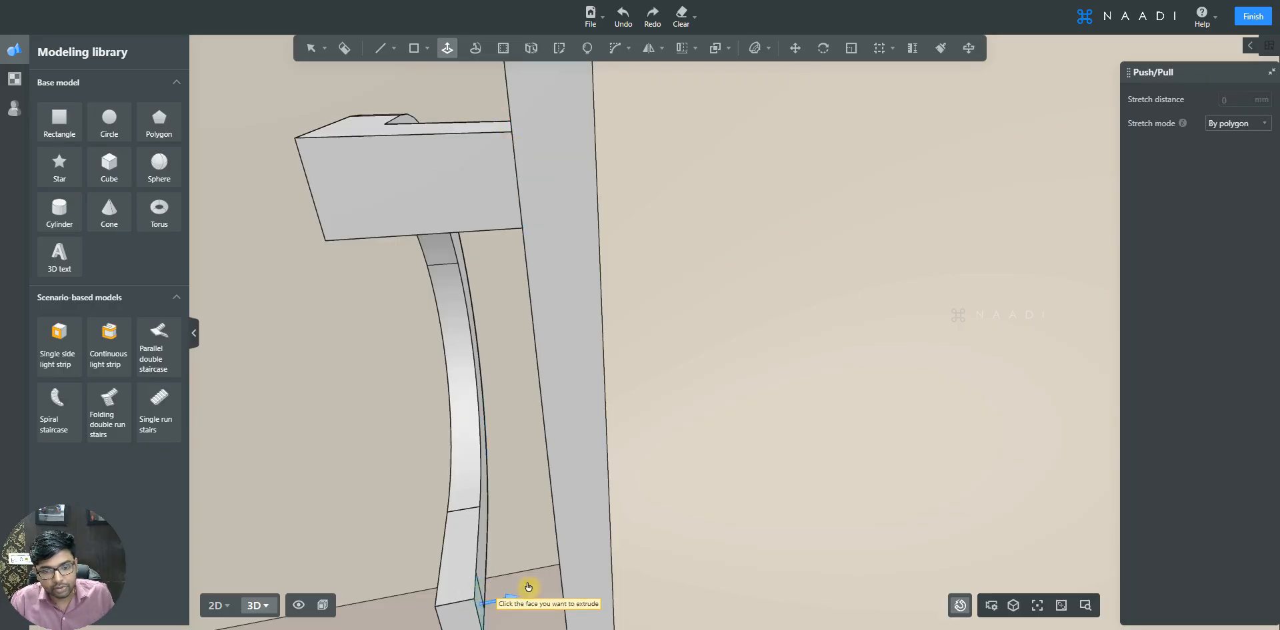
click(479, 603)
text(35)
key(Return)
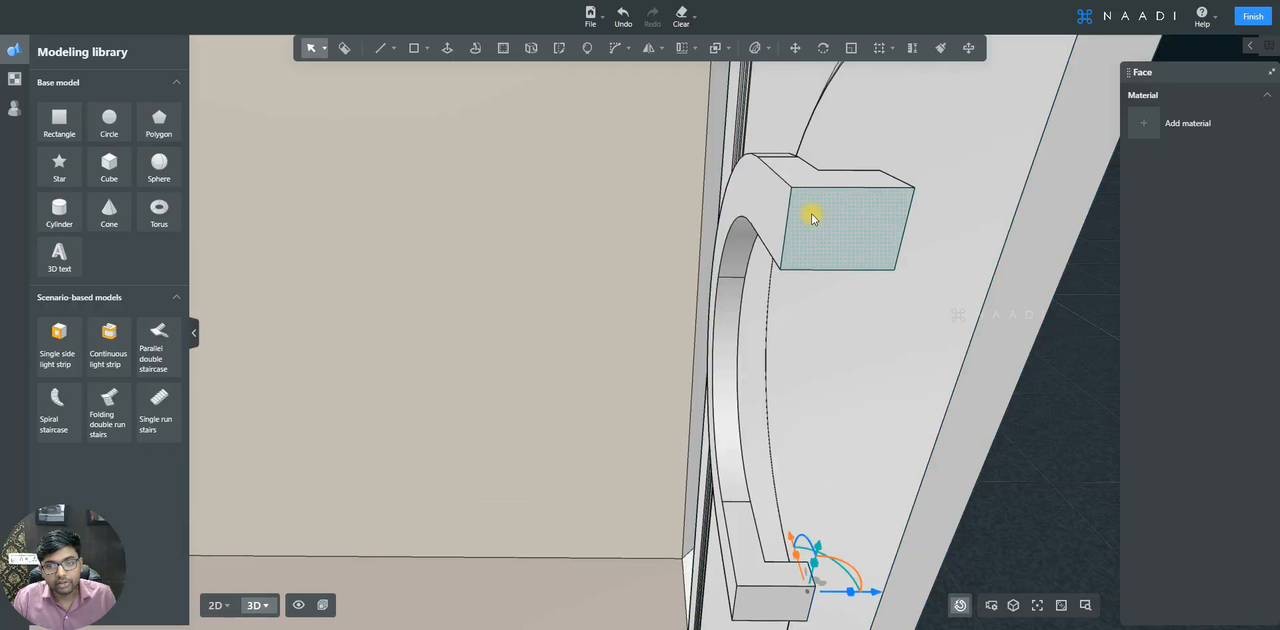
- Select all of the handle's elements and group them
click(811, 213)
double_click(811, 215)
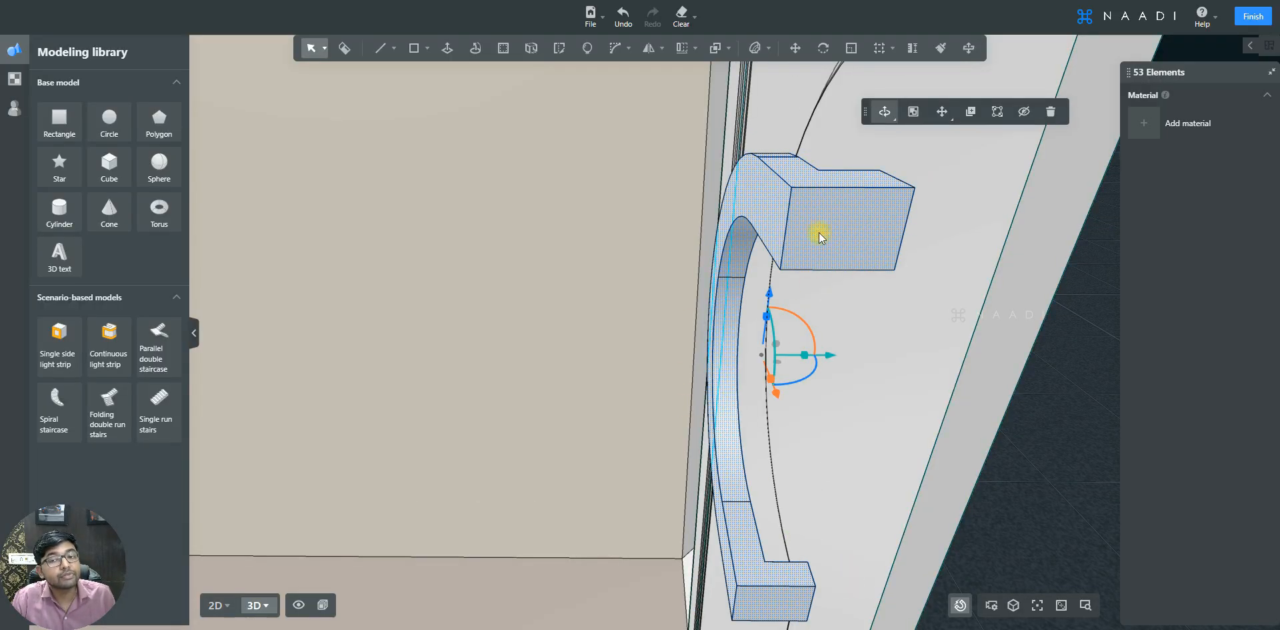
click(914, 112)
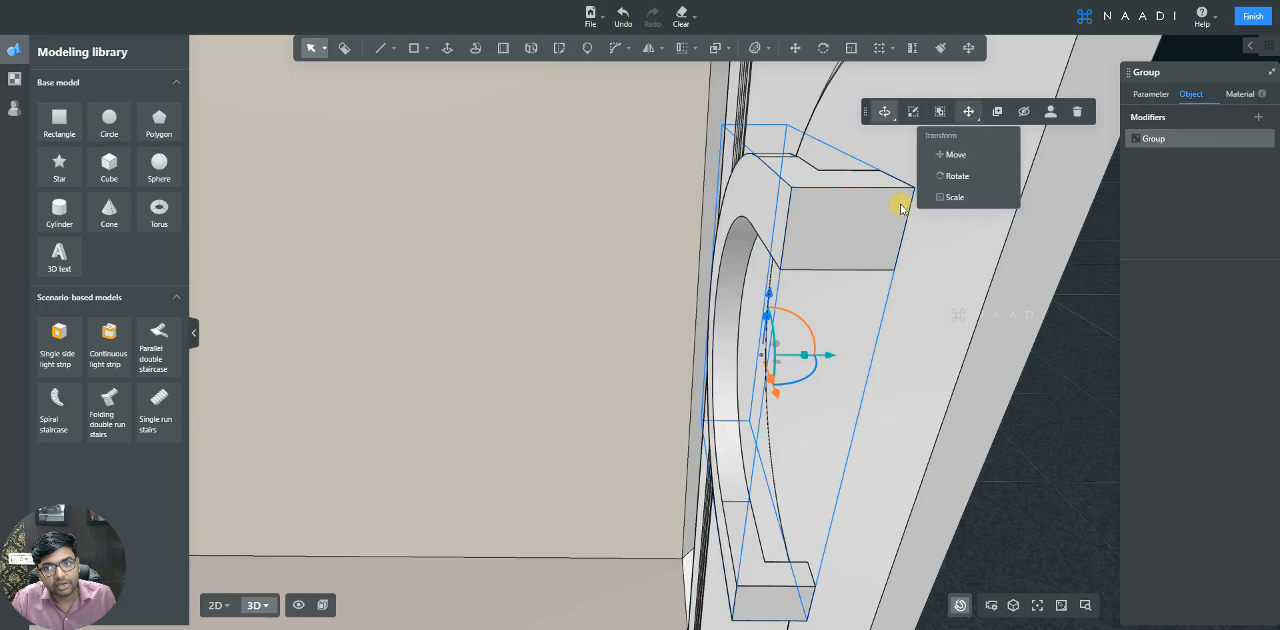
- Move the handle group into position within the door's recessed notch
click(969, 113)
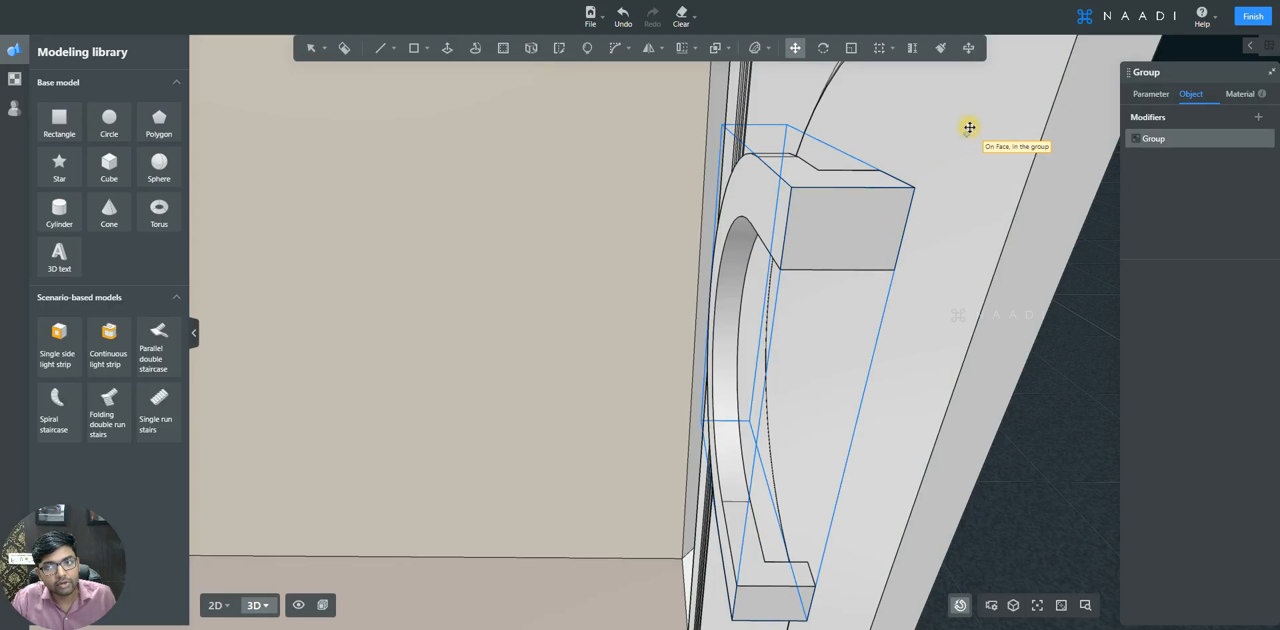
click(915, 188)
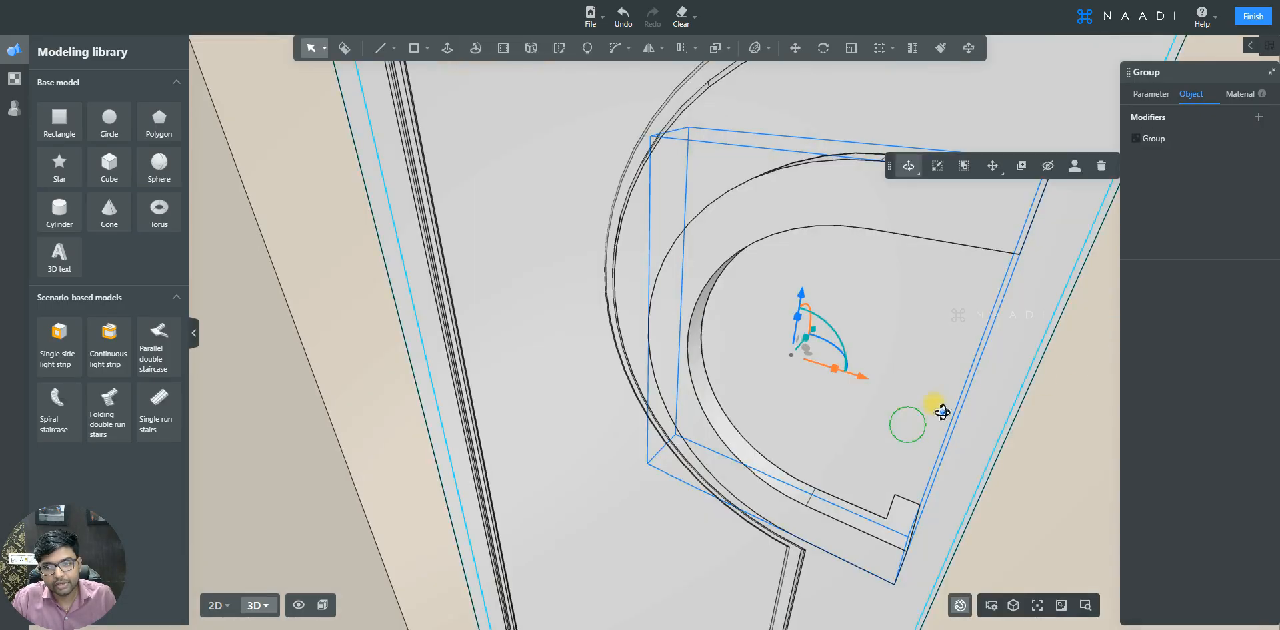
right_drag(932, 400, 578, 230)
scroll(917, 280, down, 6)
key(a)
key(d)
scroll(577, 226, up, 3)
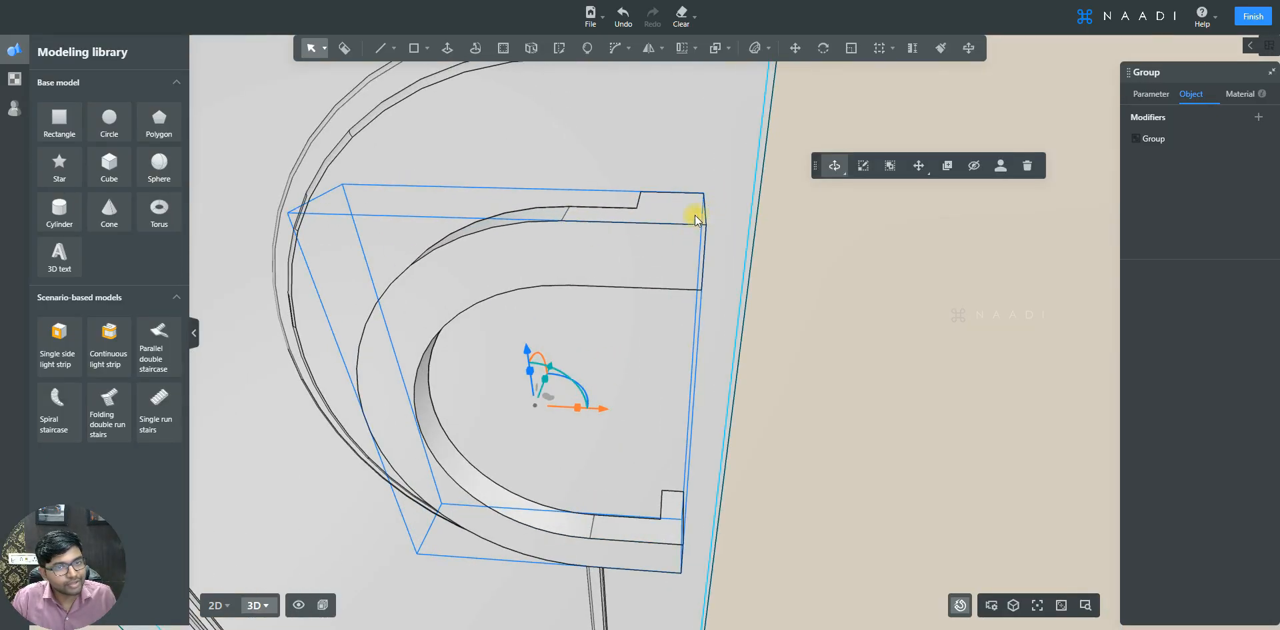
- Apply a 5 mm Bevel 3D to the edges of the handle's front face
double_click(626, 219)
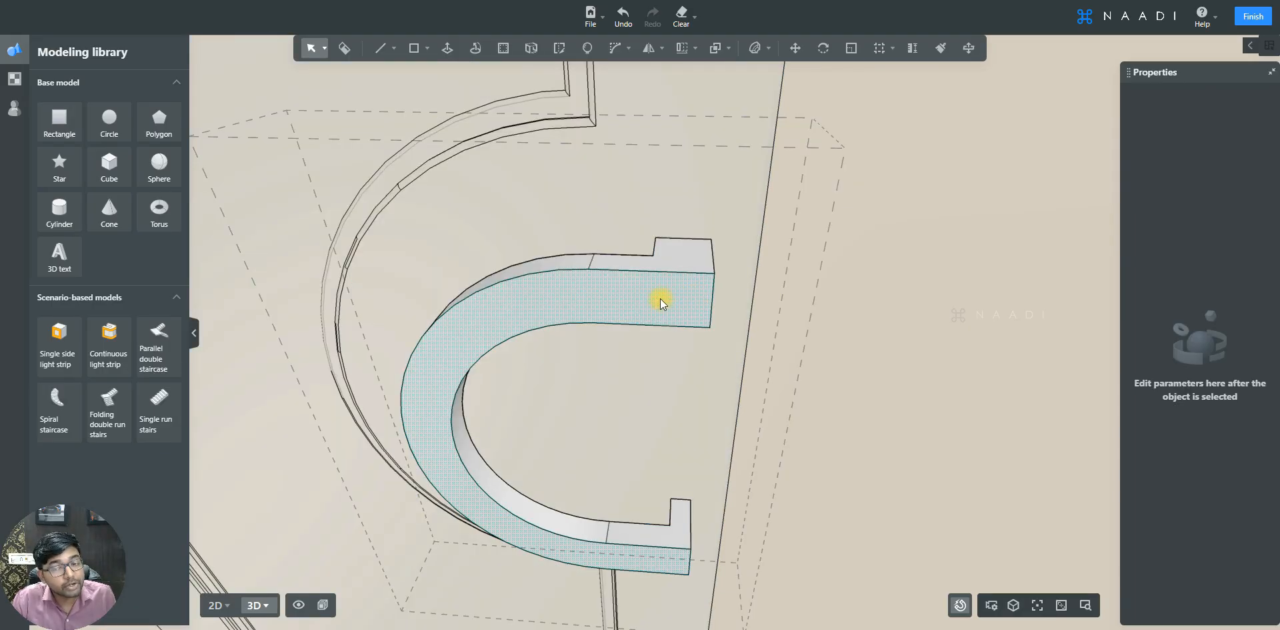
click(627, 301)
click(616, 48)
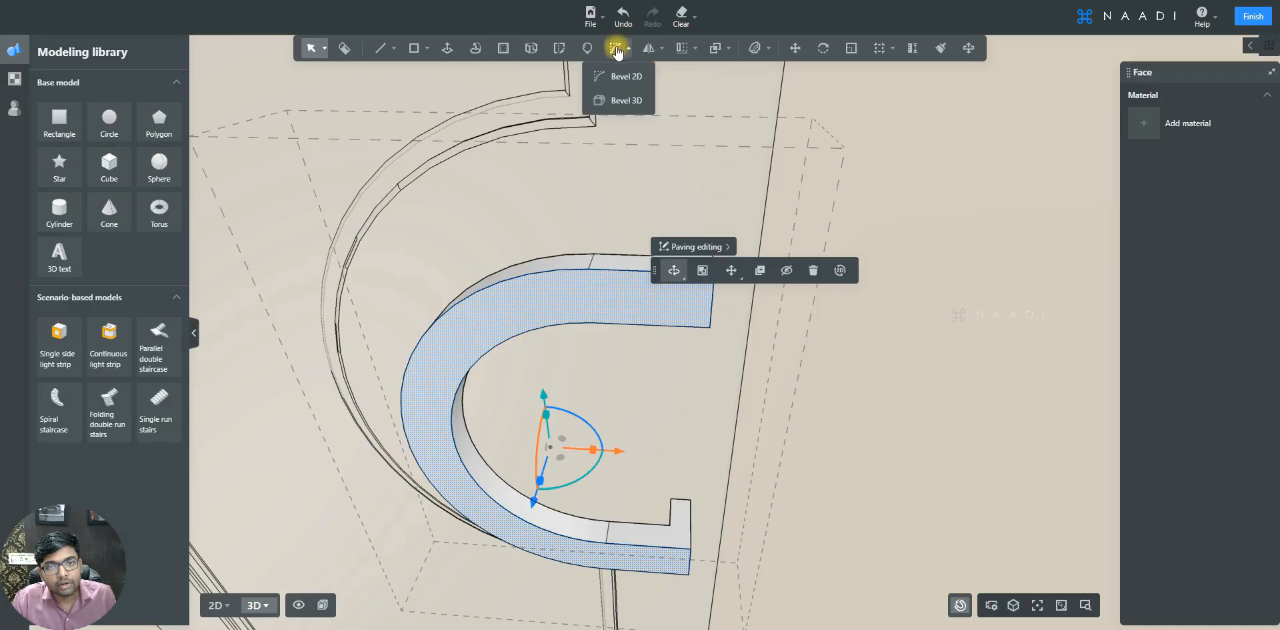
click(627, 101)
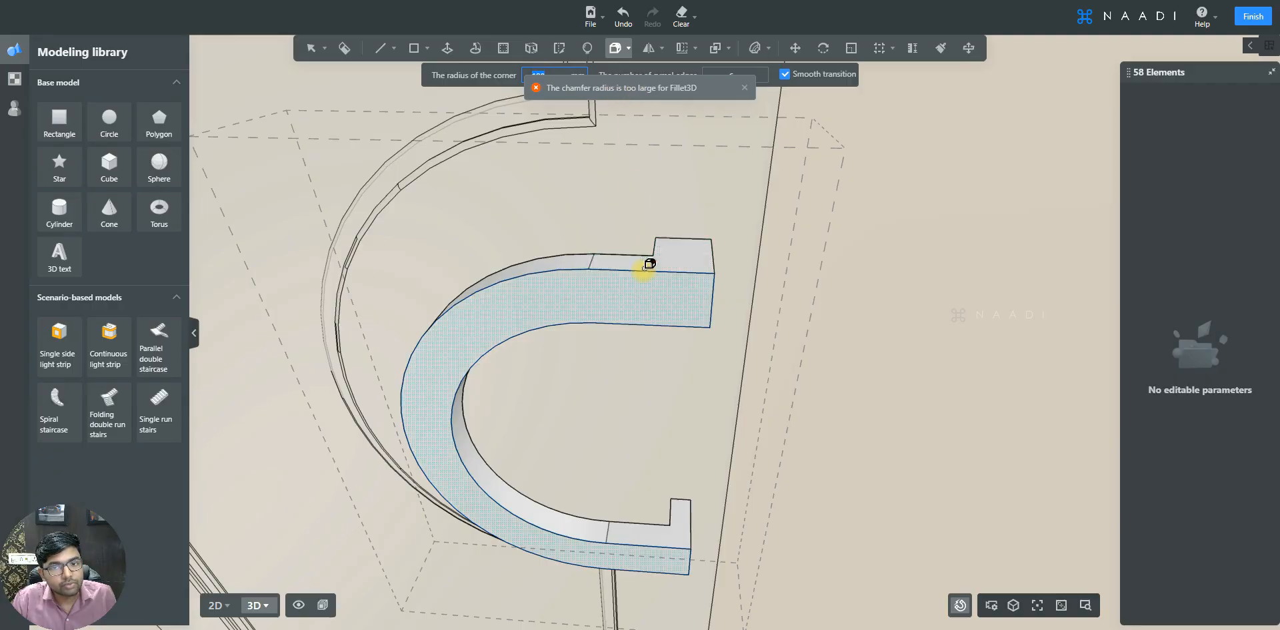
text(5)
key(Tab)
scroll(653, 290, up, 3)
scroll(654, 290, down, 3)
middle_drag(635, 328, 698, 342)
key(Return)
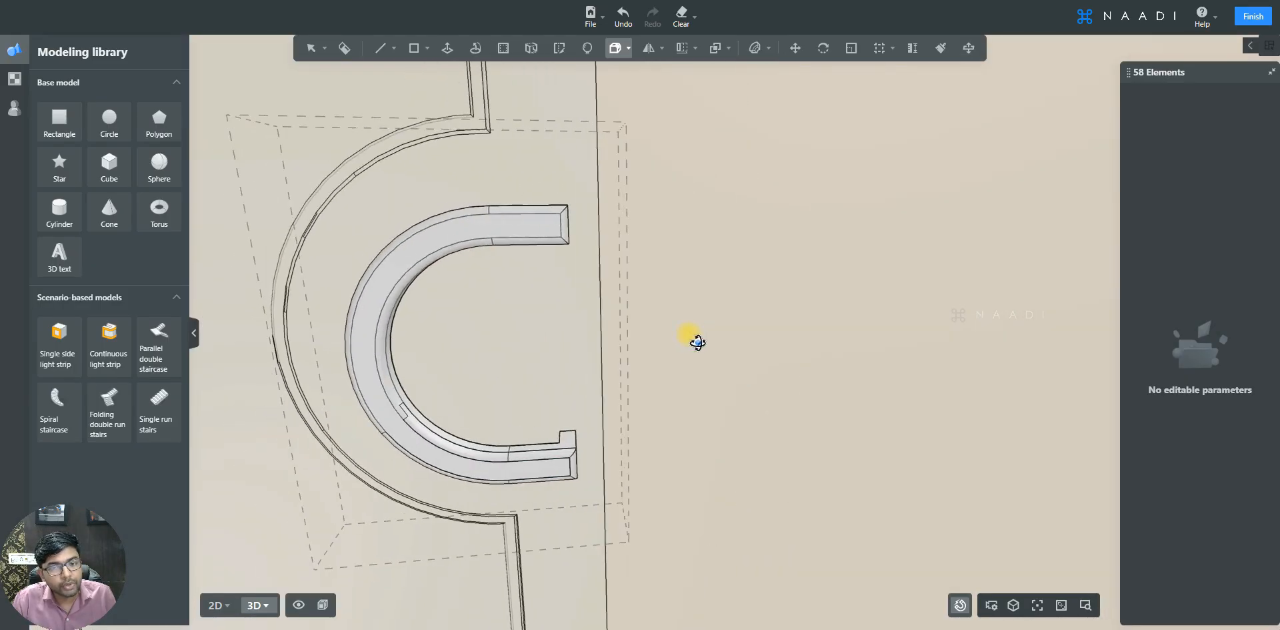
click(554, 293)
scroll(553, 293, down, 8)
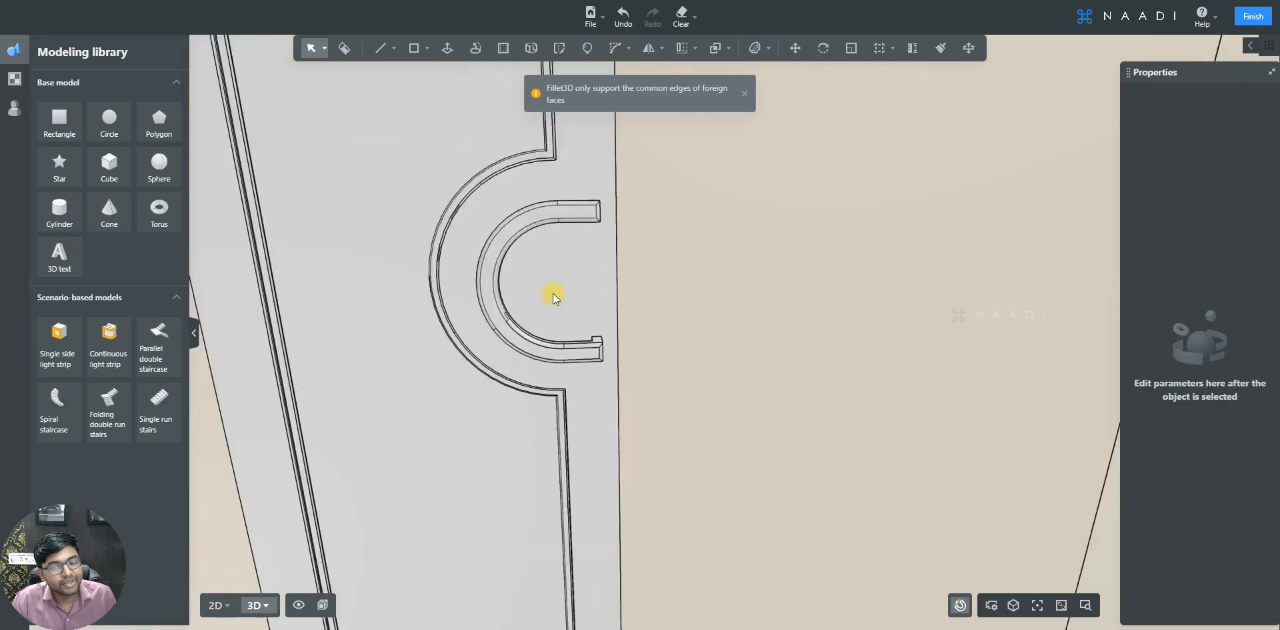
- Select the whole door panel and apply a HOMEGA_HZ wood material to it
middle_drag(605, 338, 633, 285)
key(q)
scroll(633, 285, up, 3)
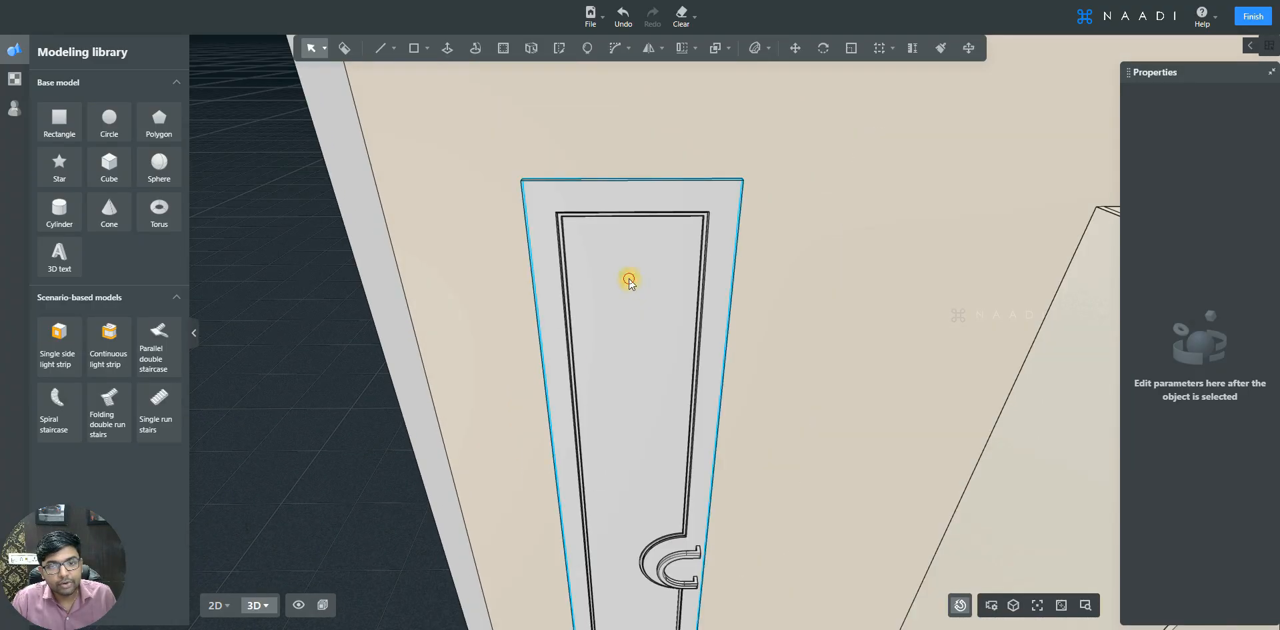
double_click(630, 281)
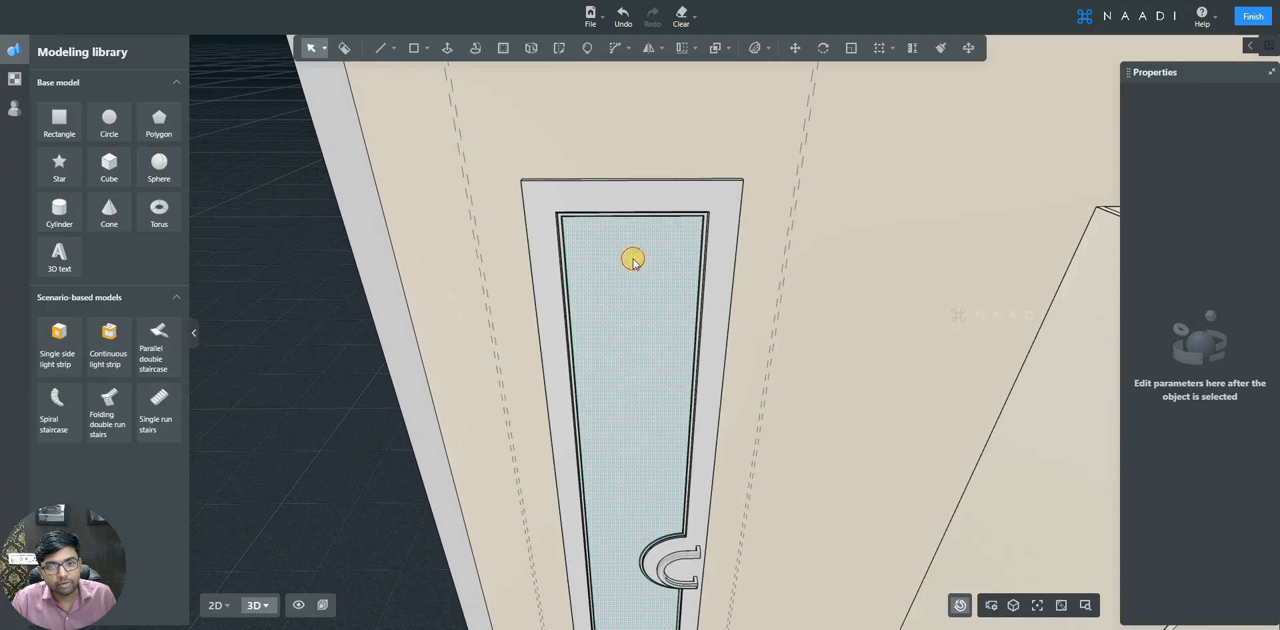
triple_click(633, 262)
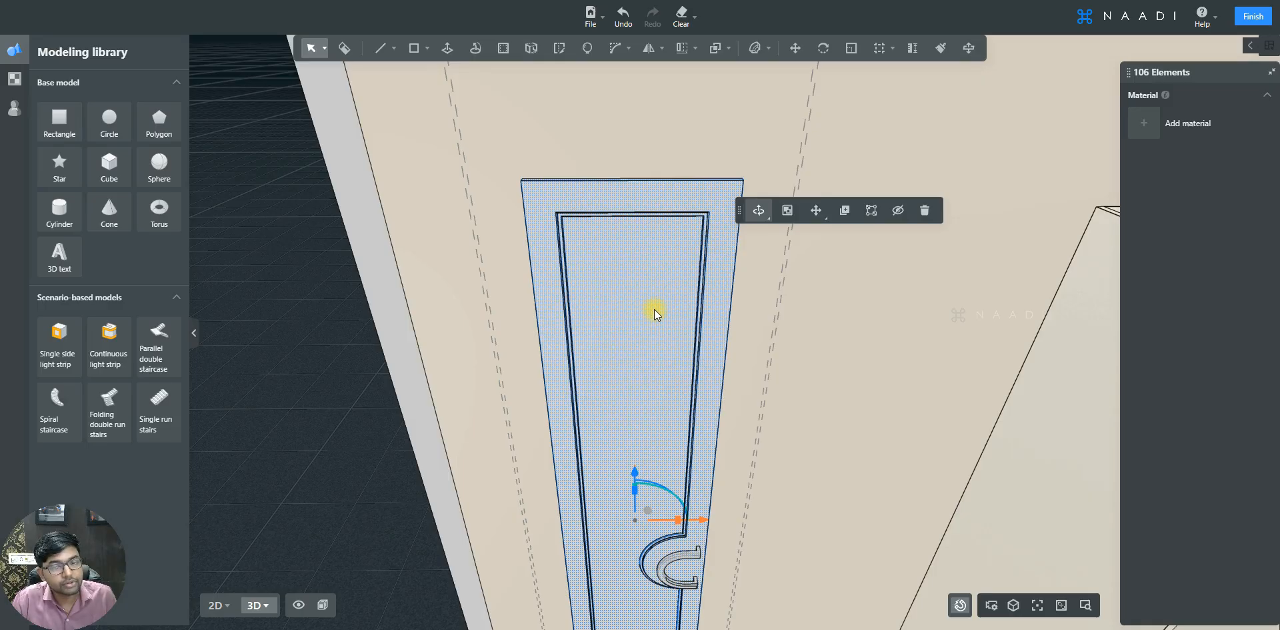
click(16, 81)
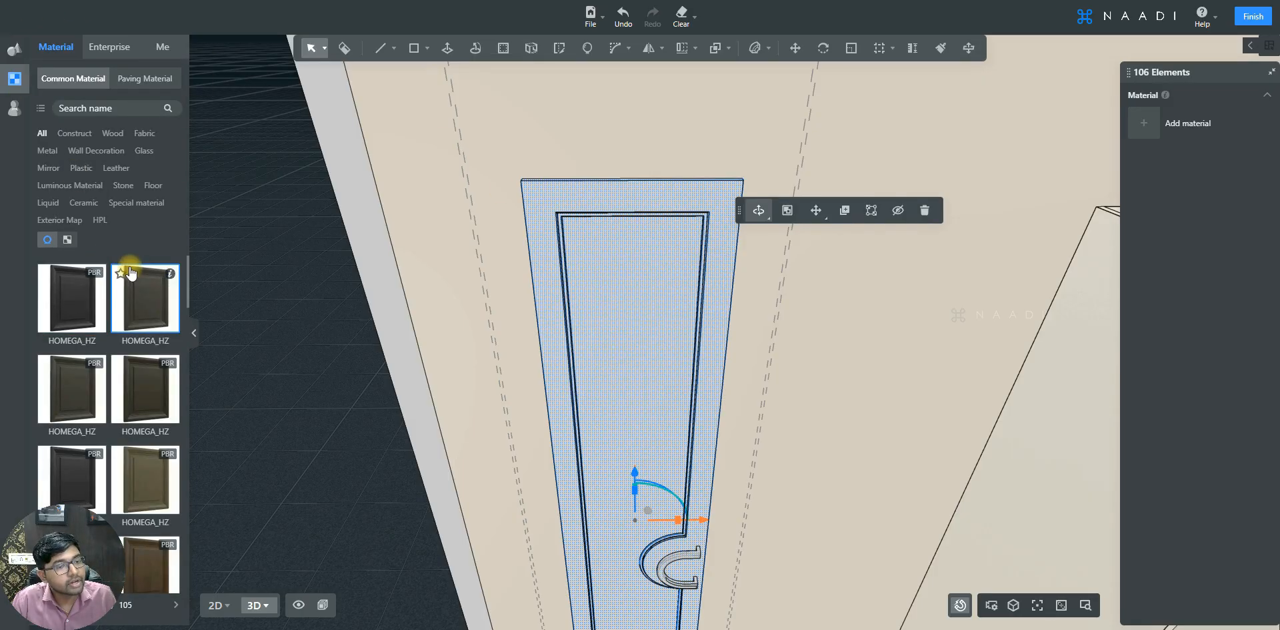
scroll(128, 267, down, 2)
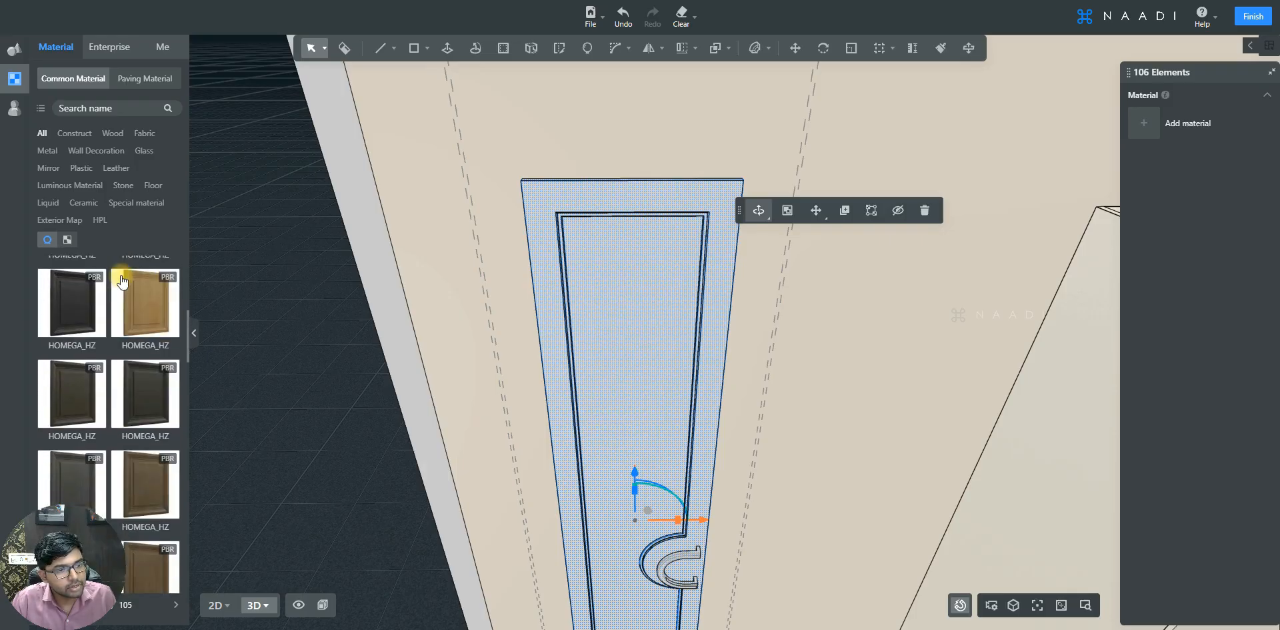
scroll(122, 280, down, 1)
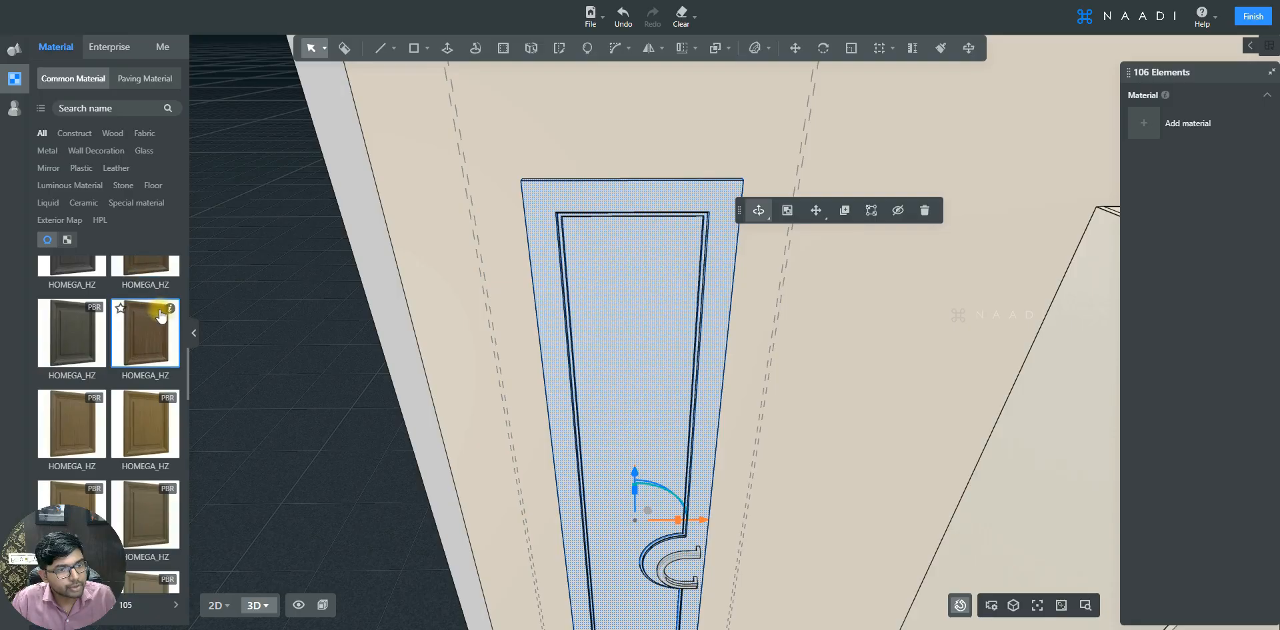
mouse_move(170, 313)
drag(171, 314, 631, 333)
- Open the door face's real-time material and set its reflection to a near-white colour (RGB 235, 230, 230)
click(623, 296)
scroll(623, 296, up, 2)
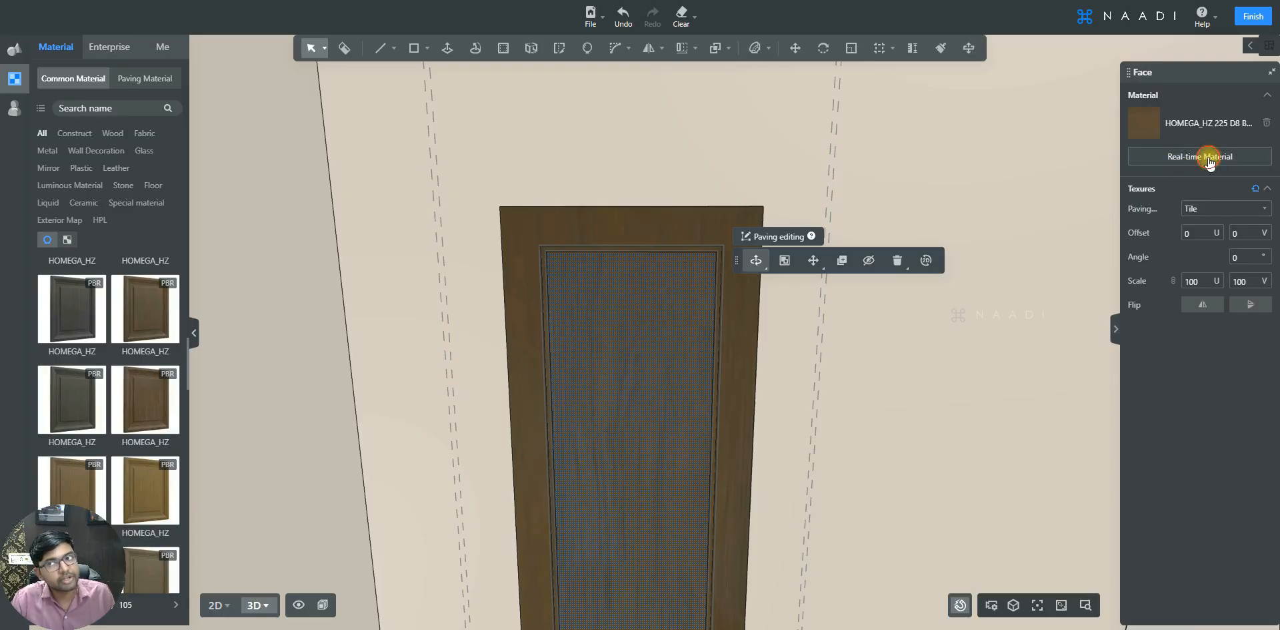
click(1208, 157)
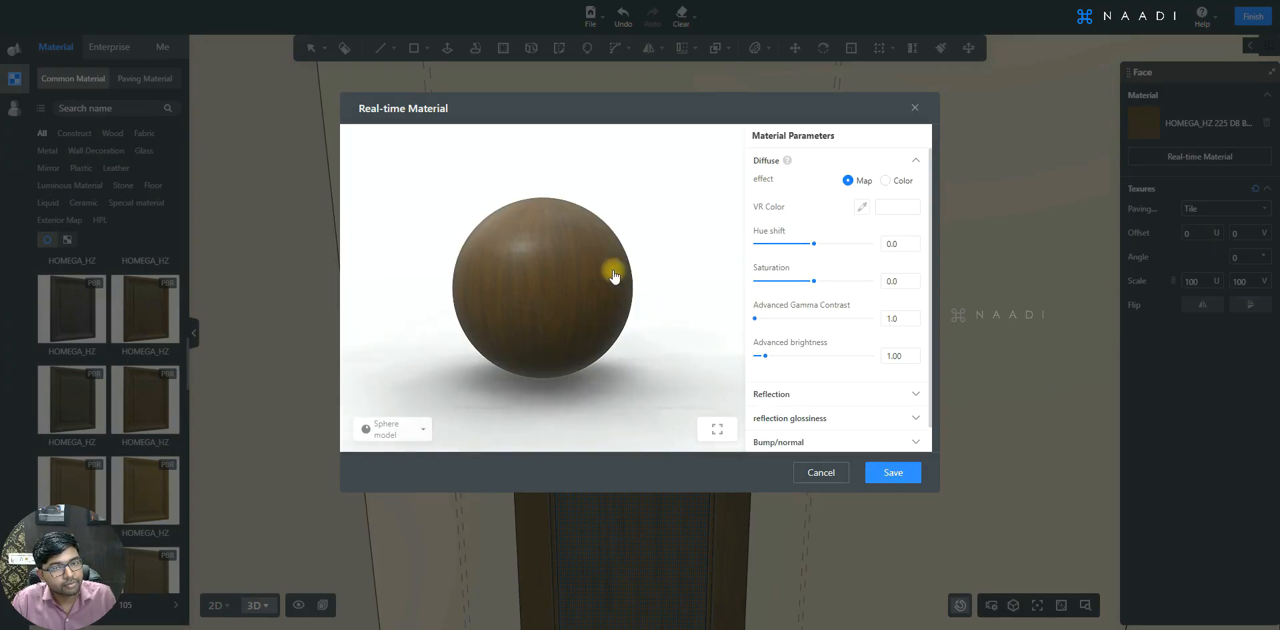
scroll(531, 276, up, 5)
scroll(566, 289, down, 2)
scroll(566, 286, down, 2)
mouse_move(569, 269)
mouse_down()
mouse_move(572, 246)
mouse_move(565, 282)
mouse_up()
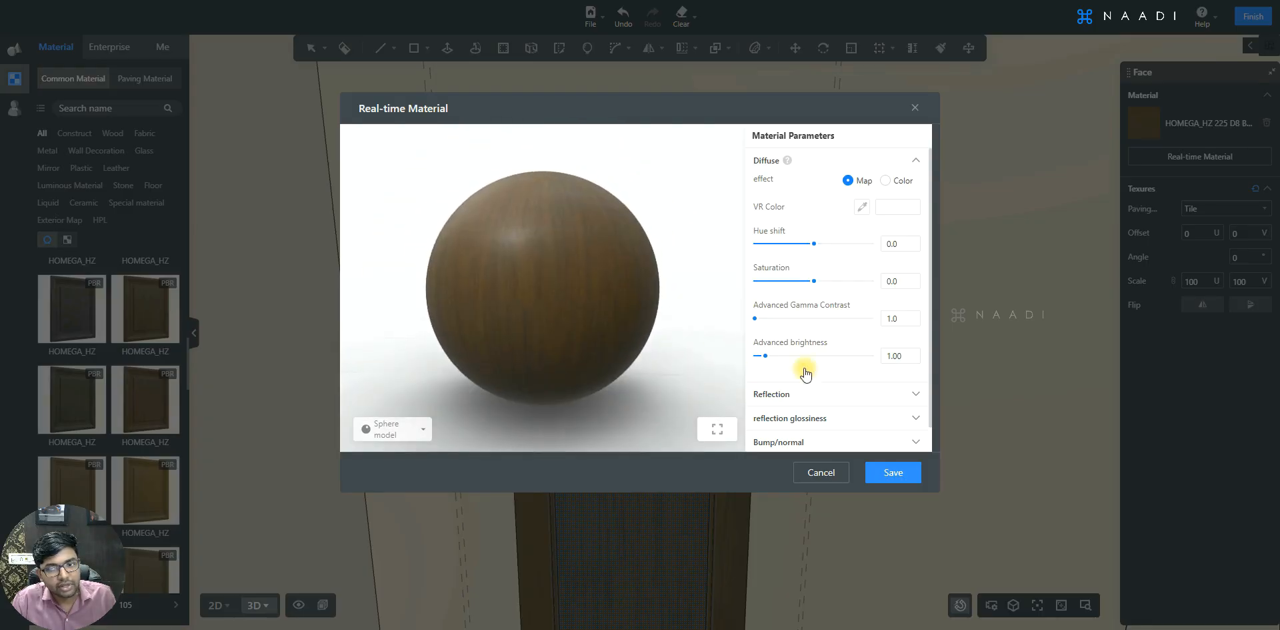
click(824, 398)
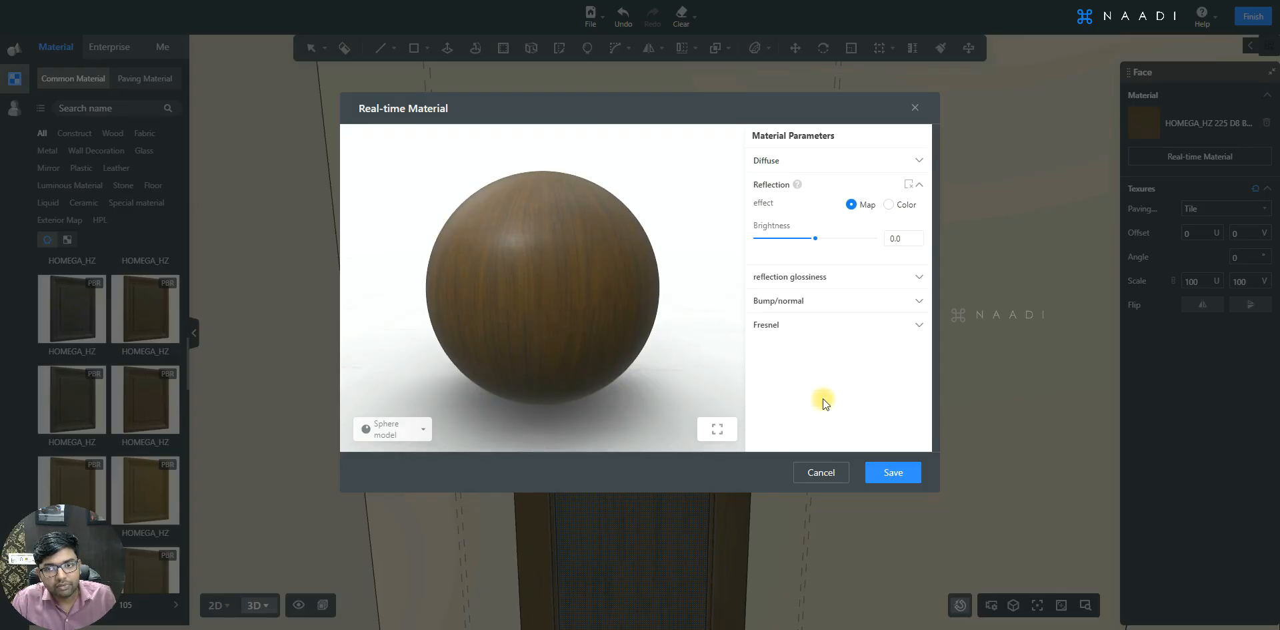
click(890, 206)
click(899, 233)
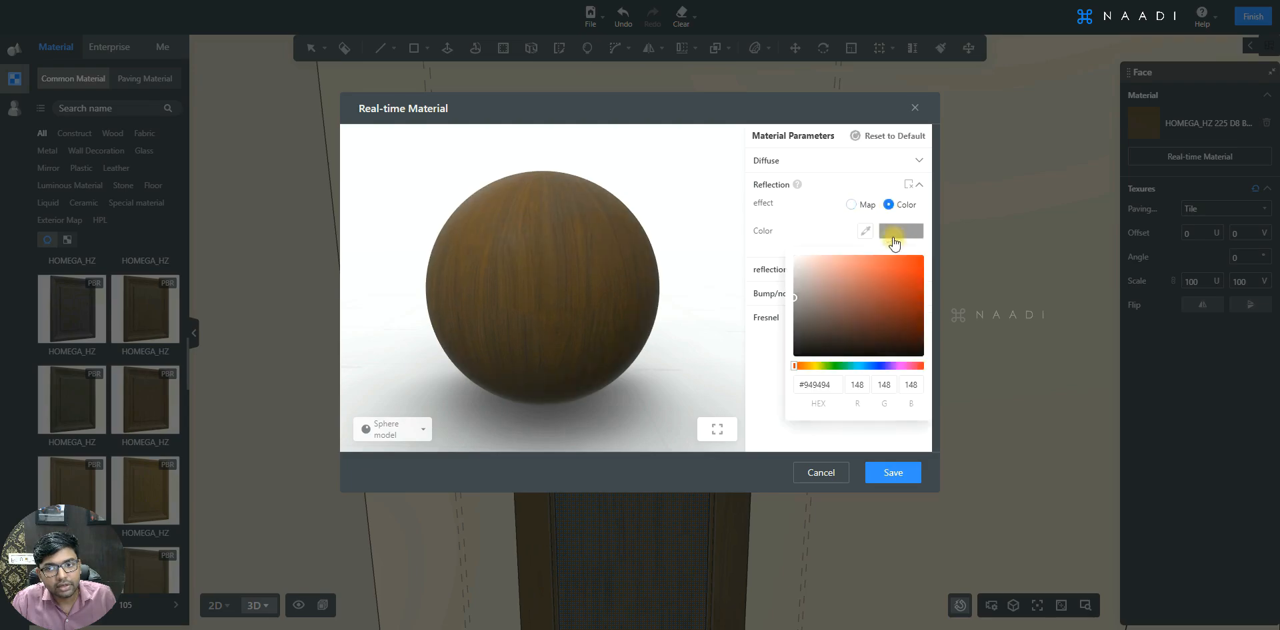
click(796, 263)
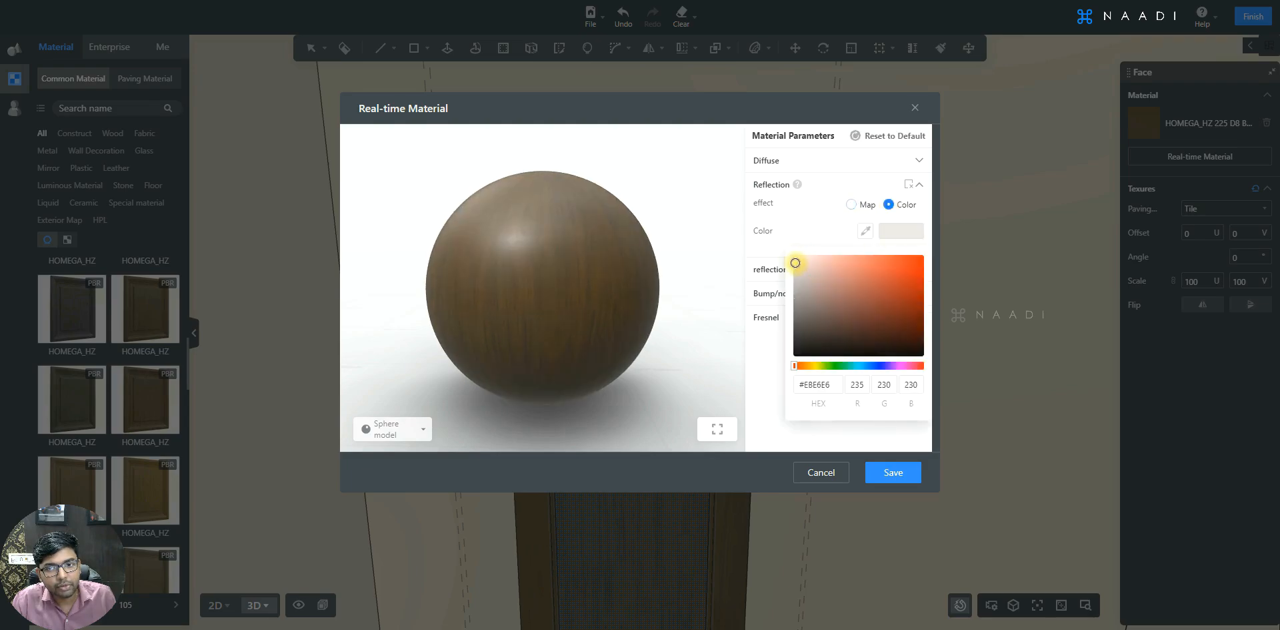
- Set the material's reflection glossiness brightness to 10.0 and save the real-time material
click(842, 265)
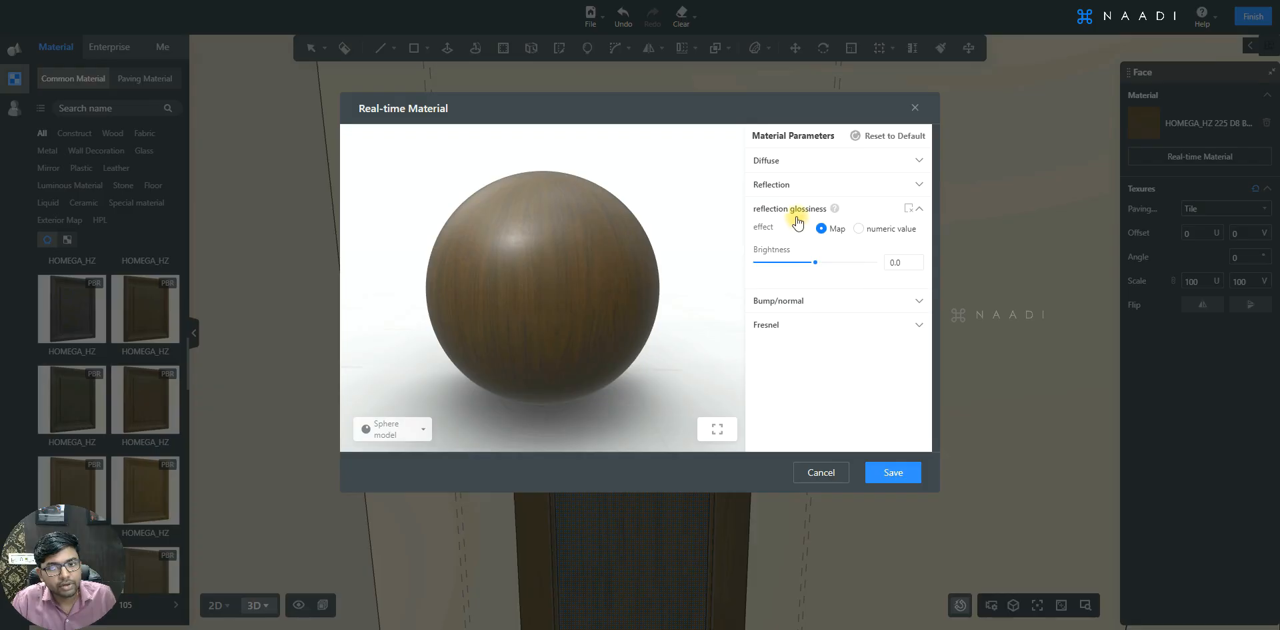
drag(818, 268, 822, 267)
click(893, 263)
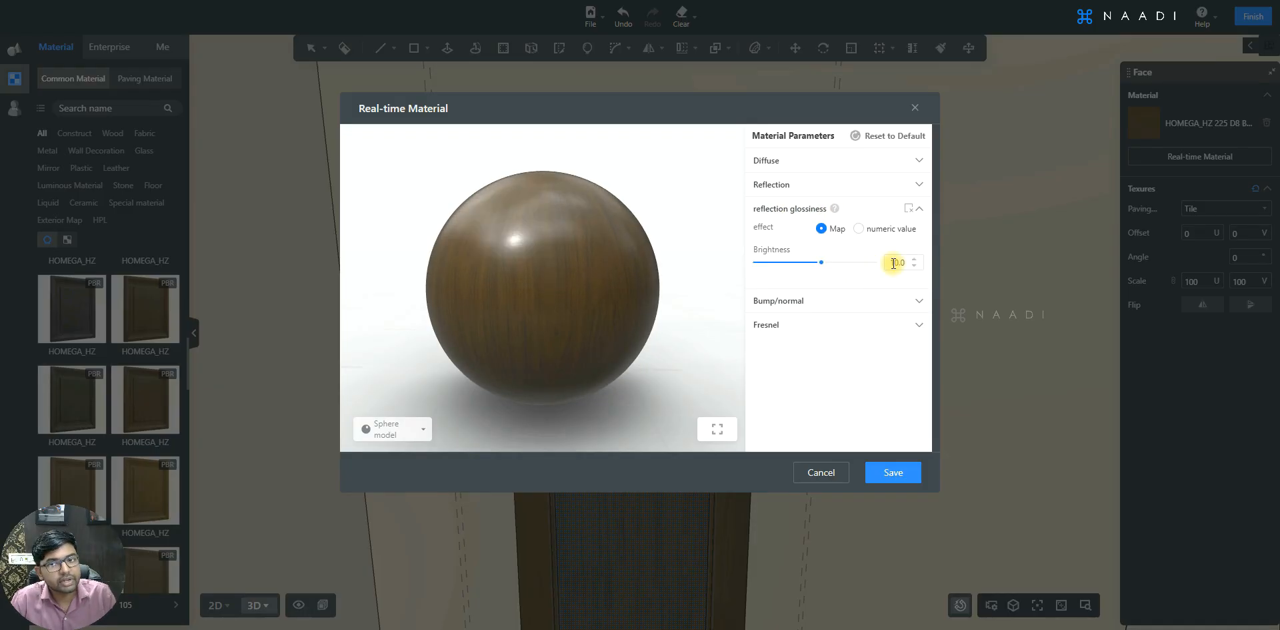
drag(563, 272, 529, 267)
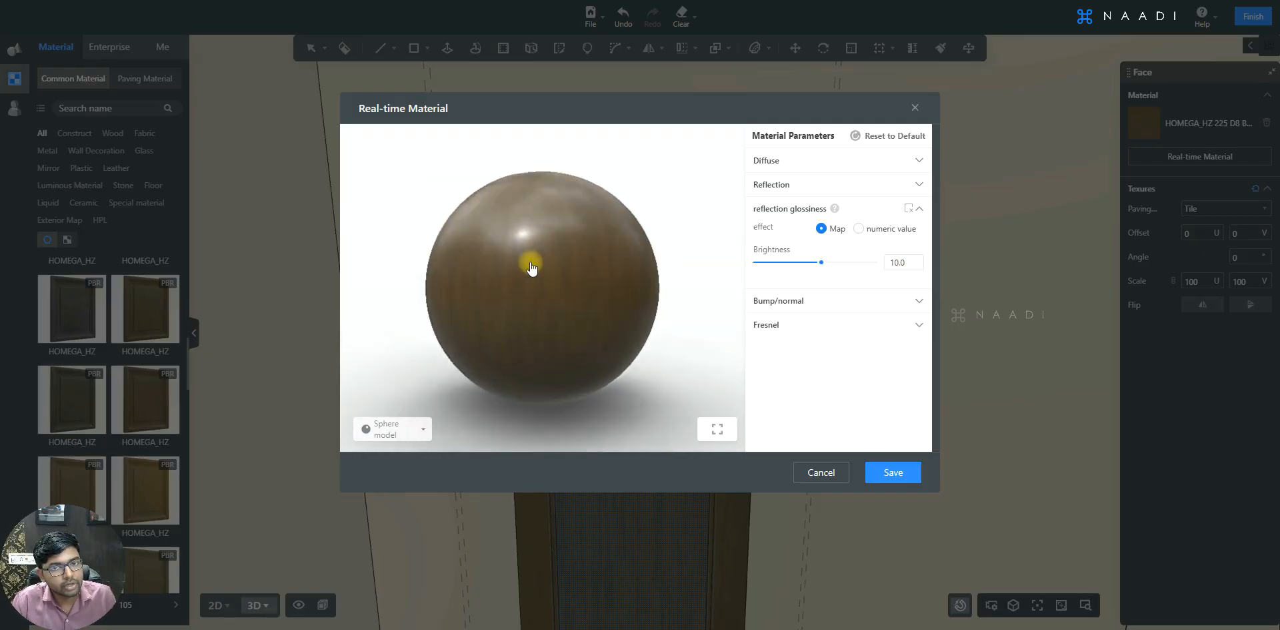
click(894, 473)
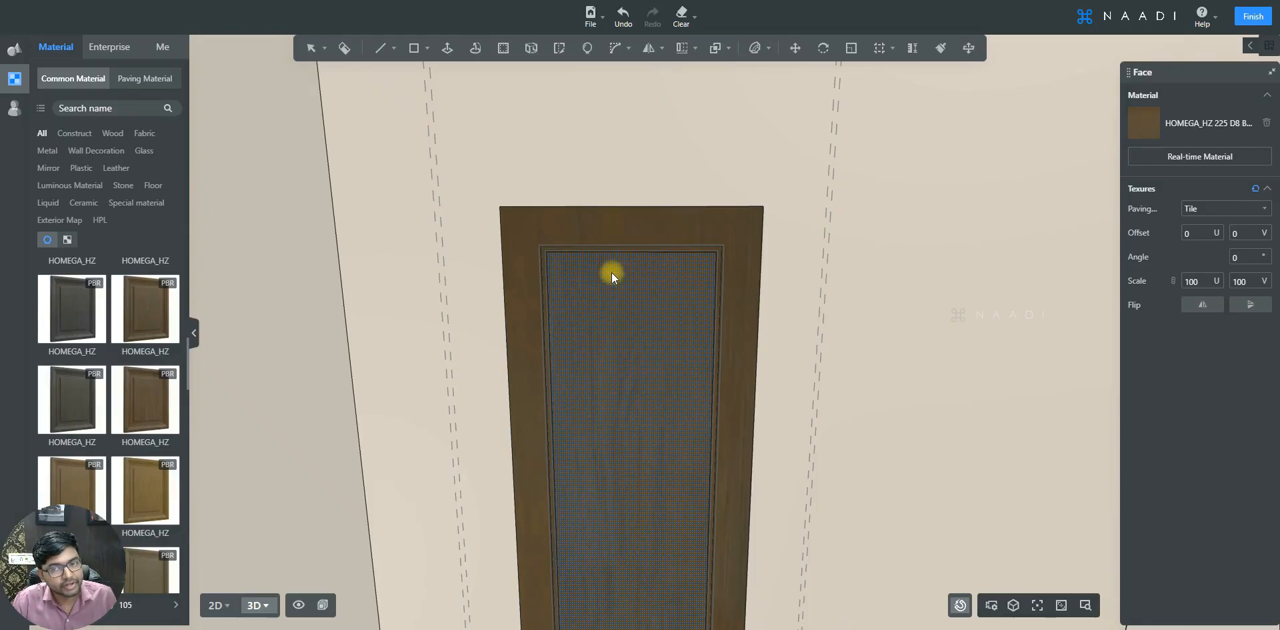
key(b)
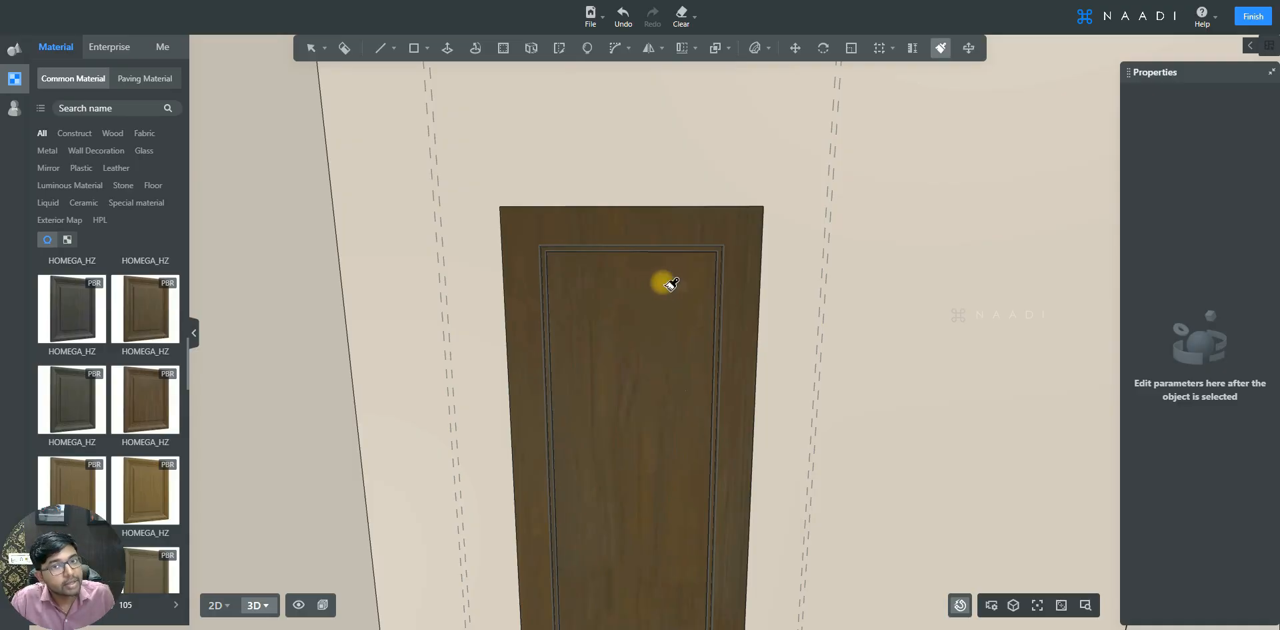
click(670, 284)
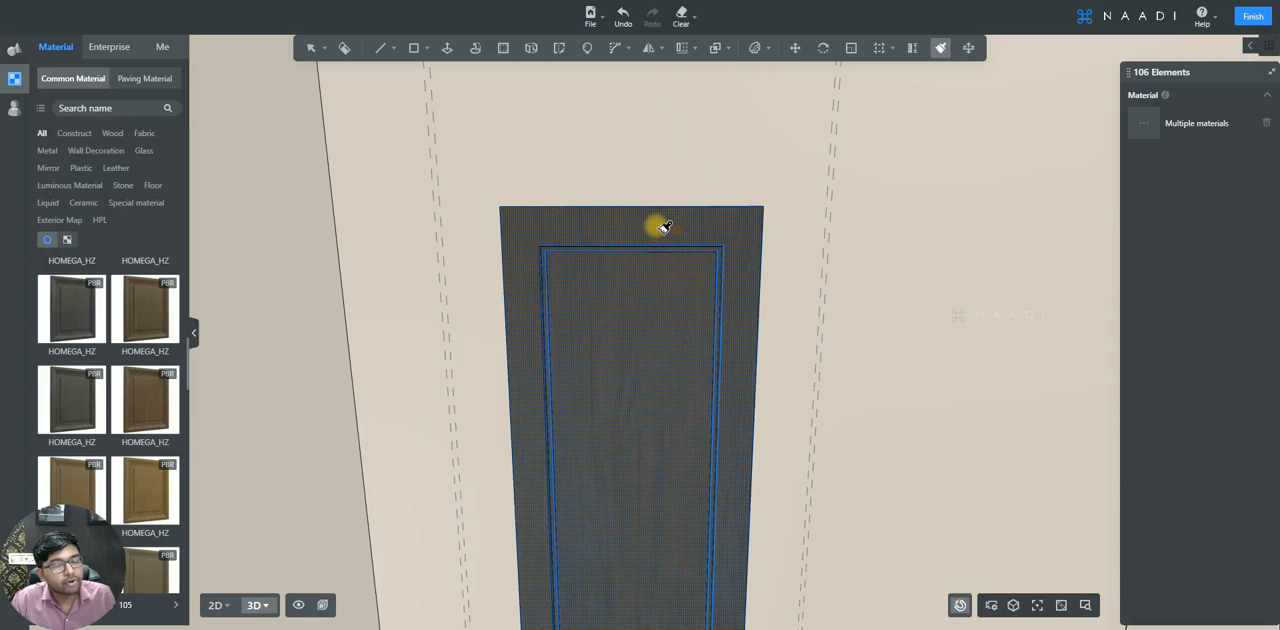
scroll(685, 219, down, 3)
key(Escape)
key(e)
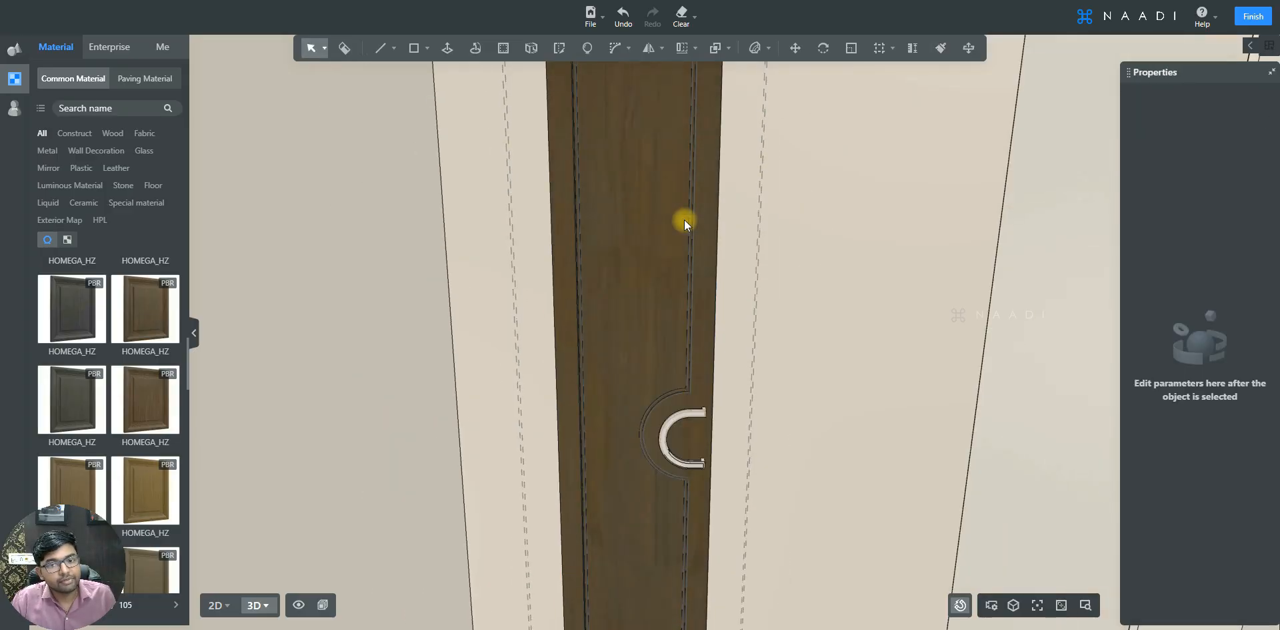
- Enter the handle group, select the handle and apply the Brass _ polishing metal material to it
scroll(684, 219, down, 3)
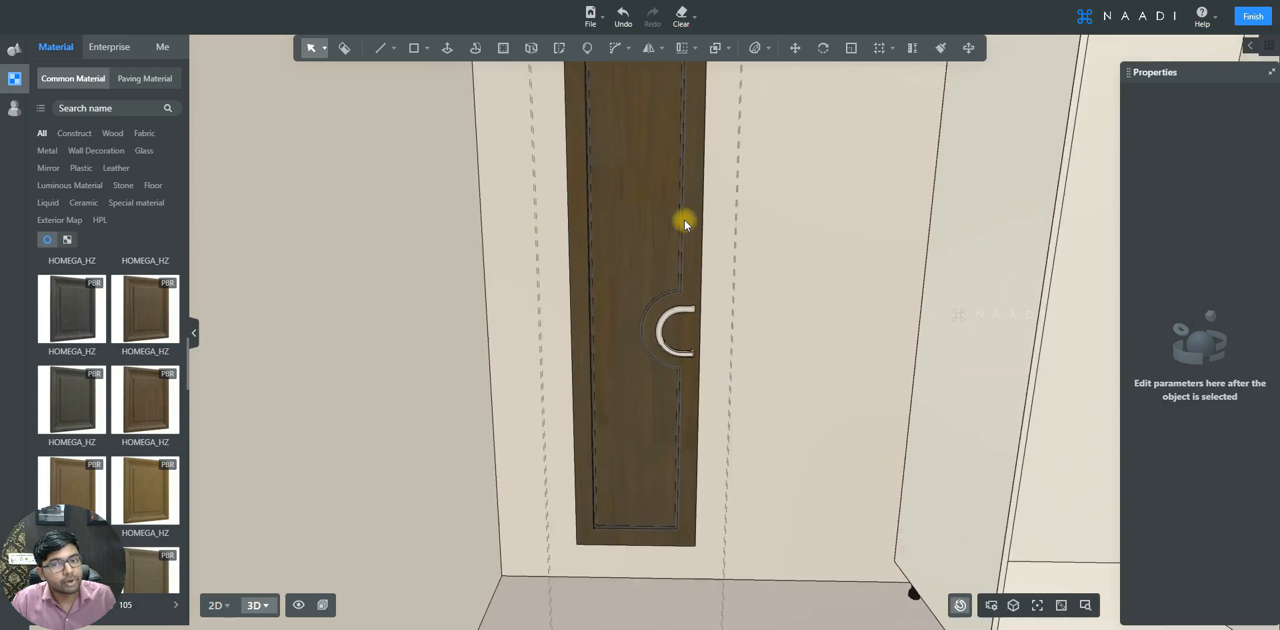
scroll(683, 223, up, 5)
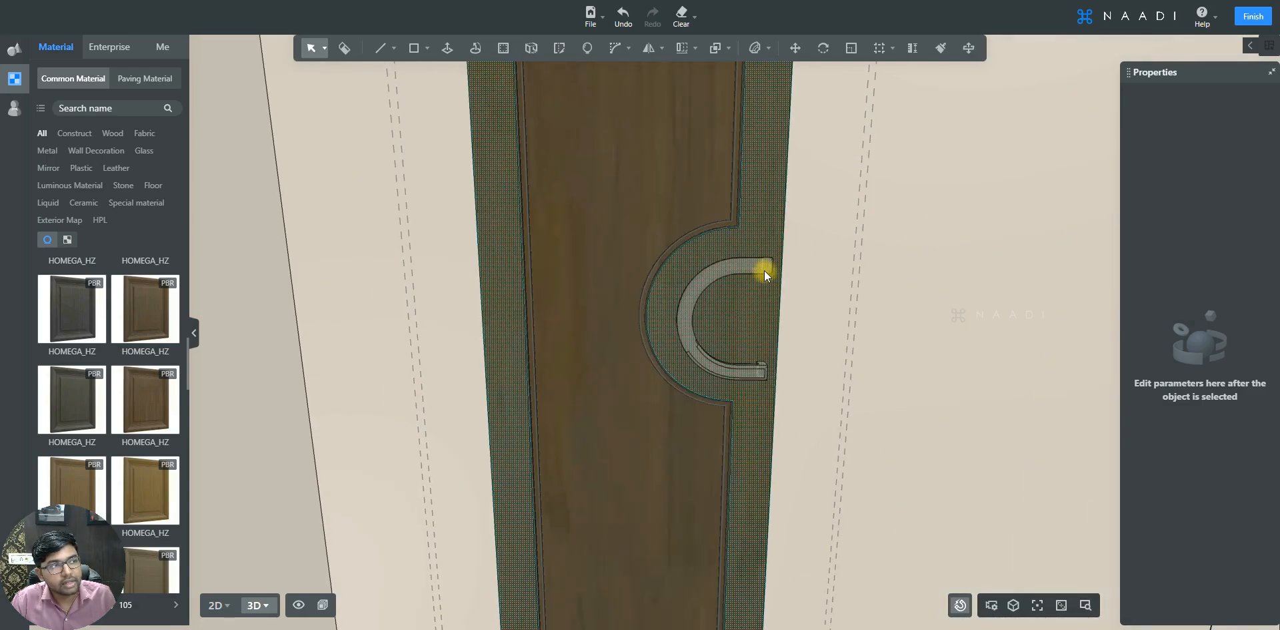
scroll(767, 281, up, 3)
click(797, 279)
double_click(798, 277)
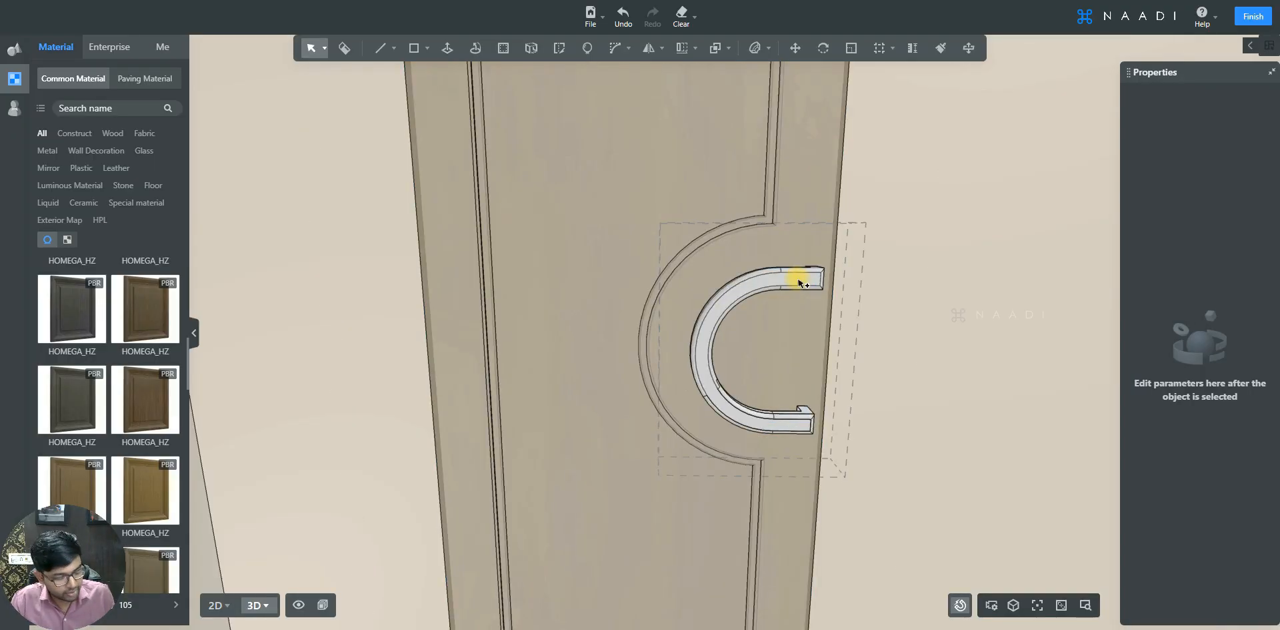
click(800, 283)
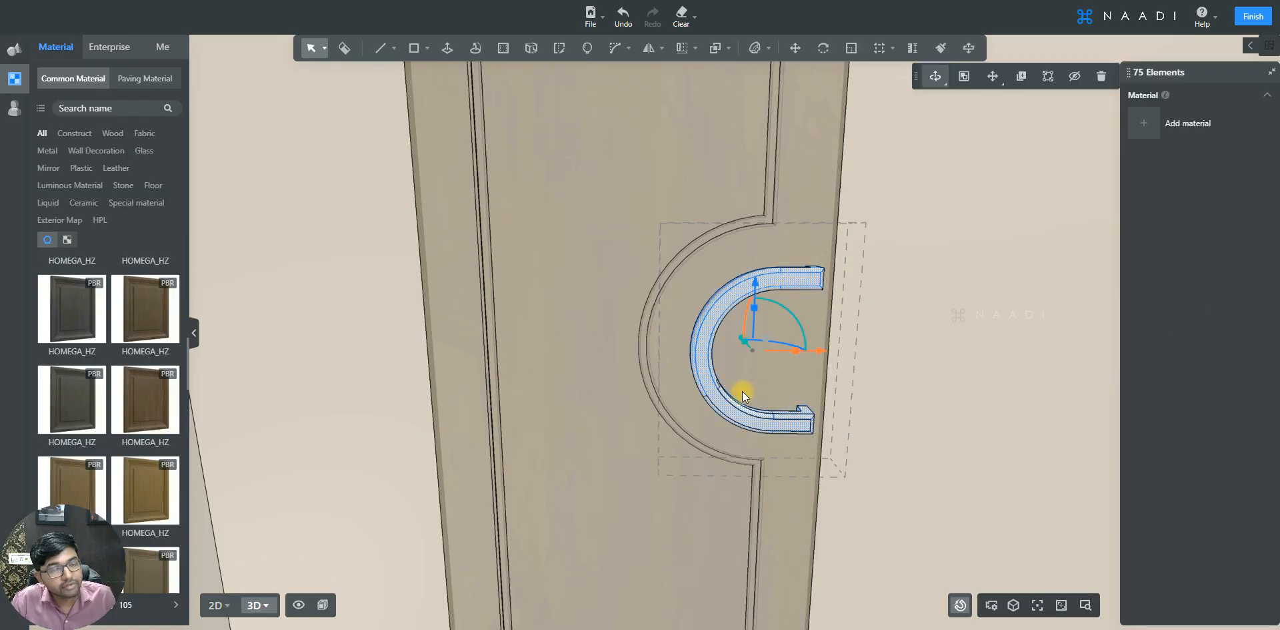
click(54, 153)
scroll(117, 291, down, 5)
scroll(117, 294, down, 8)
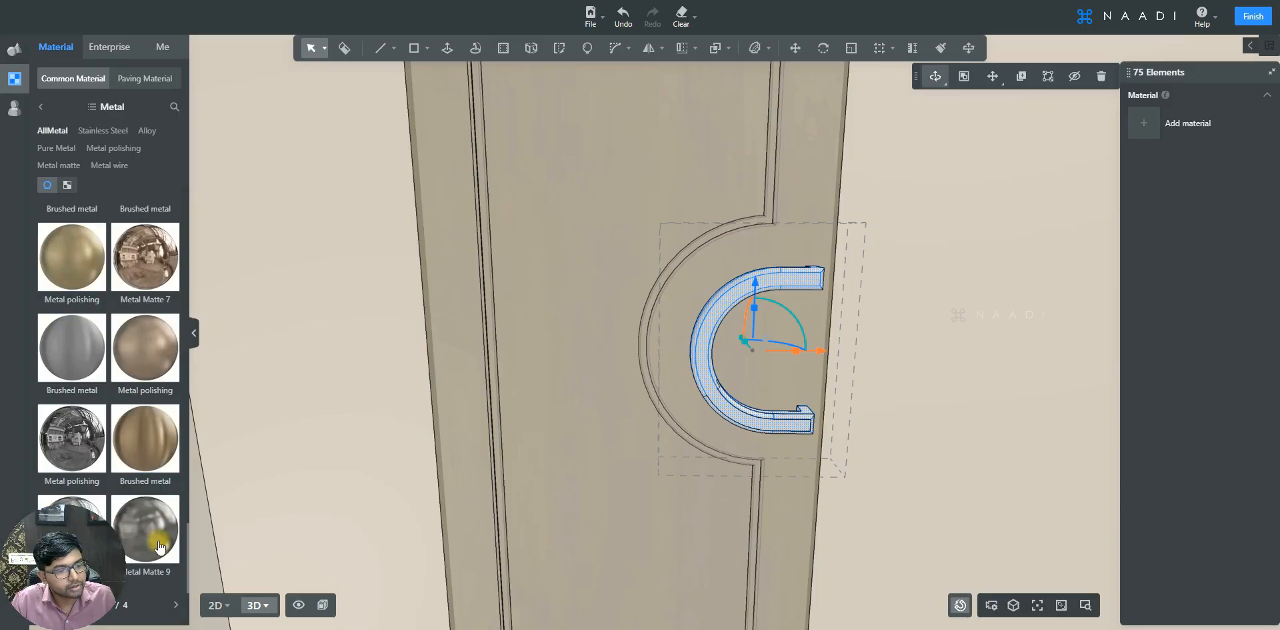
click(177, 605)
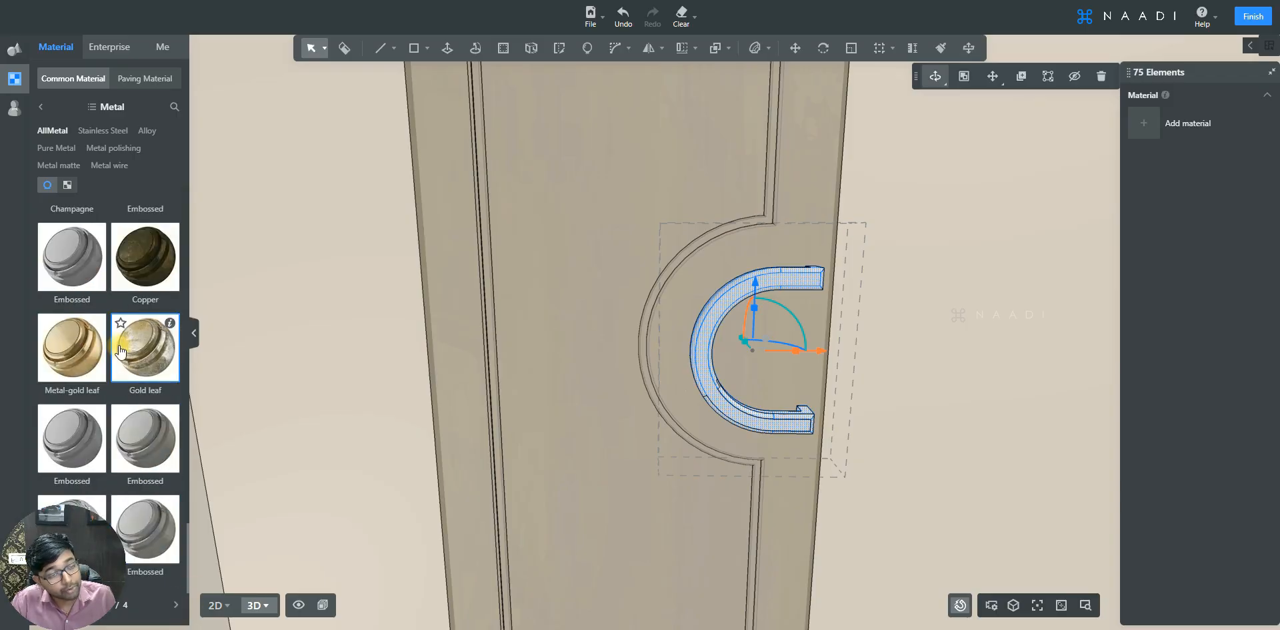
scroll(119, 350, up, 5)
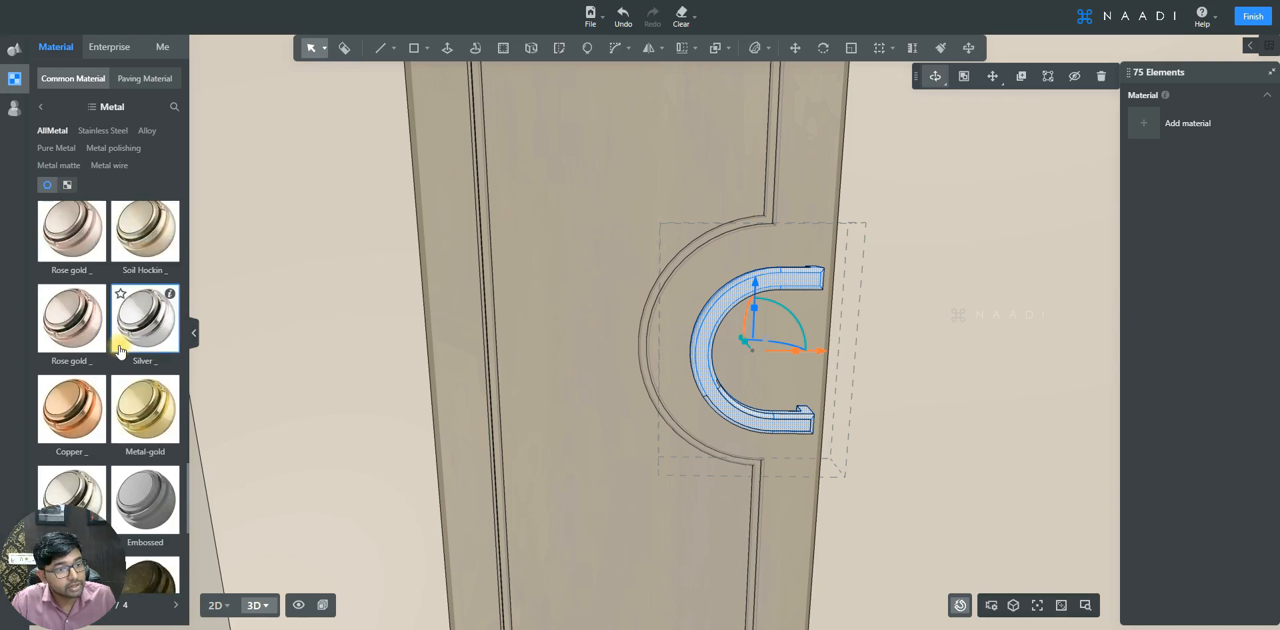
scroll(119, 347, up, 3)
drag(75, 397, 752, 285)
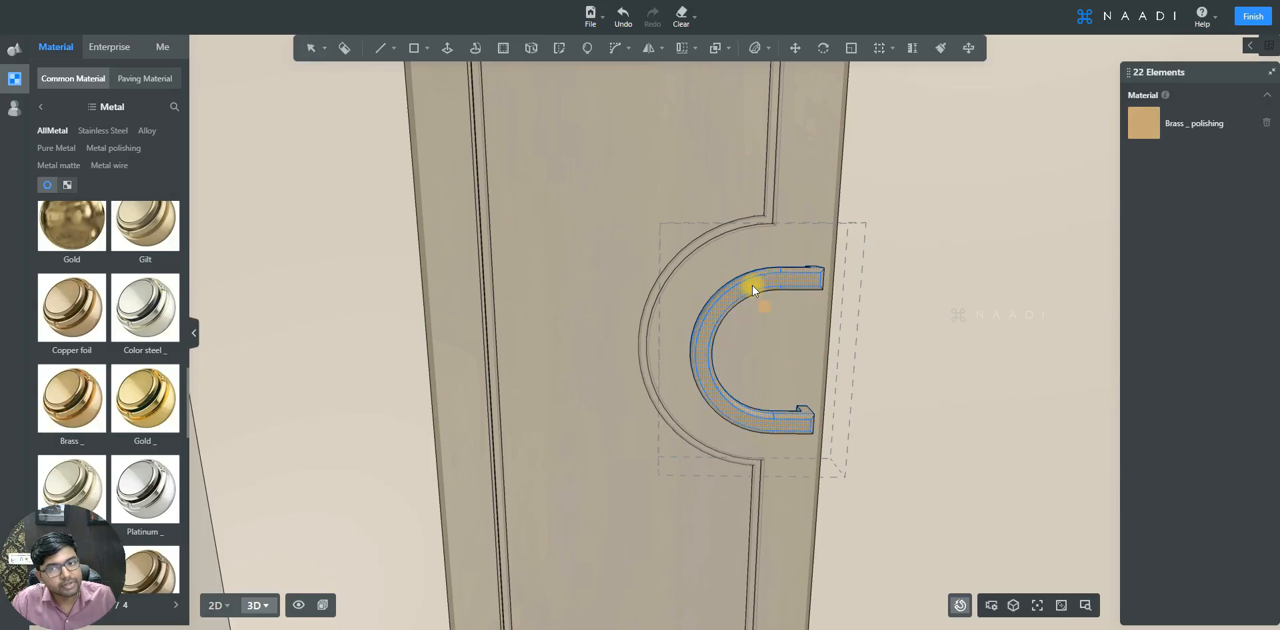
- Select the door panel together with the handle and group them into one object
scroll(523, 295, down, 5)
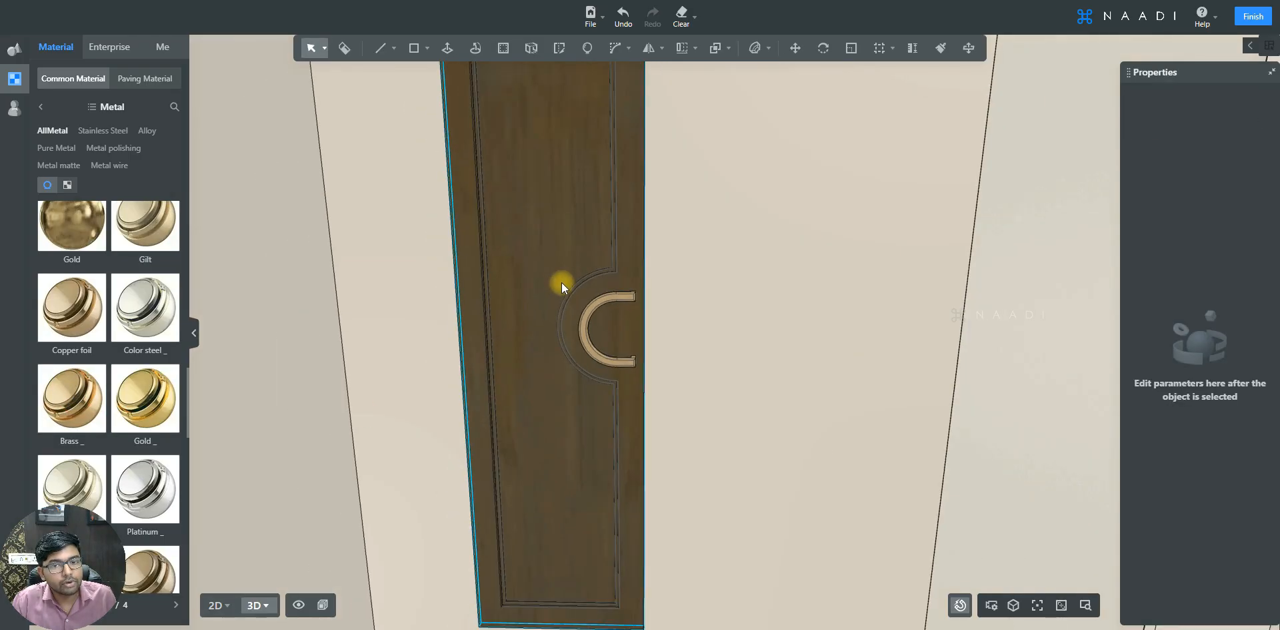
scroll(562, 282, up, 2)
click(579, 252)
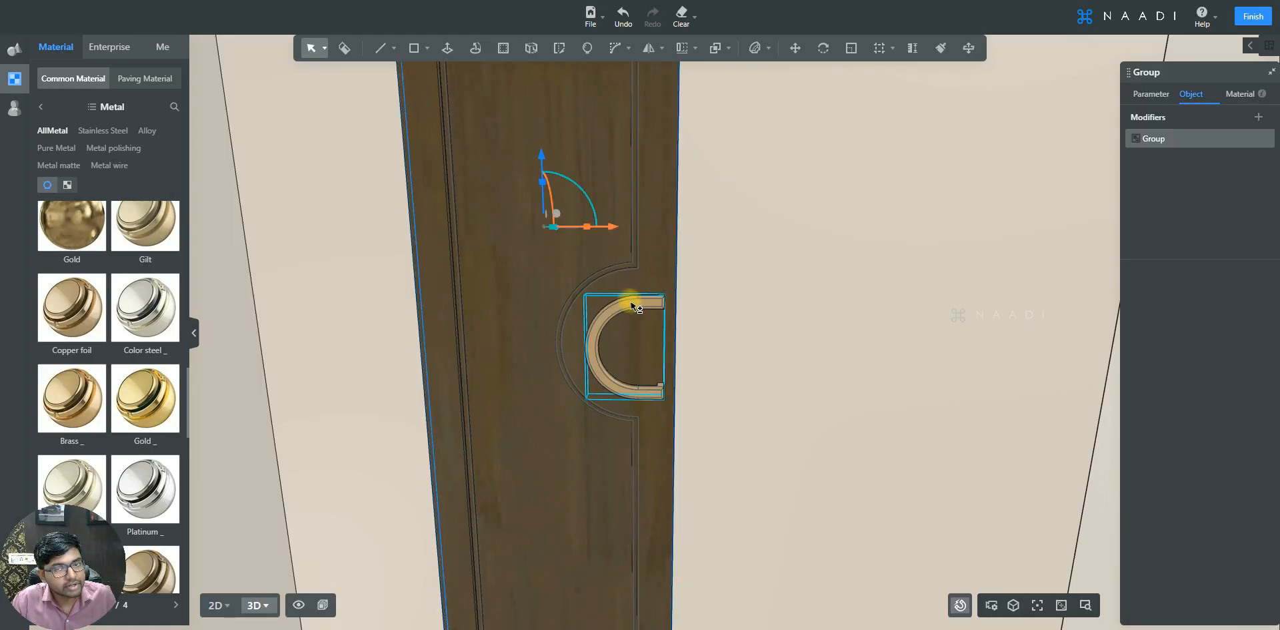
shift+click(632, 304)
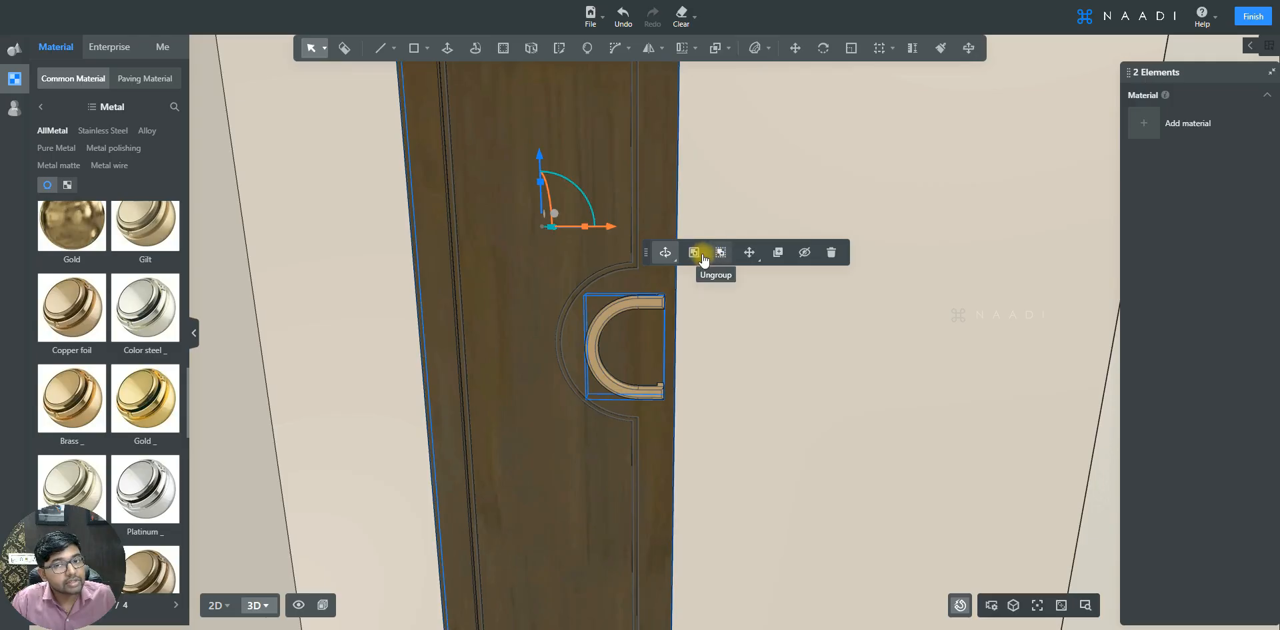
click(696, 254)
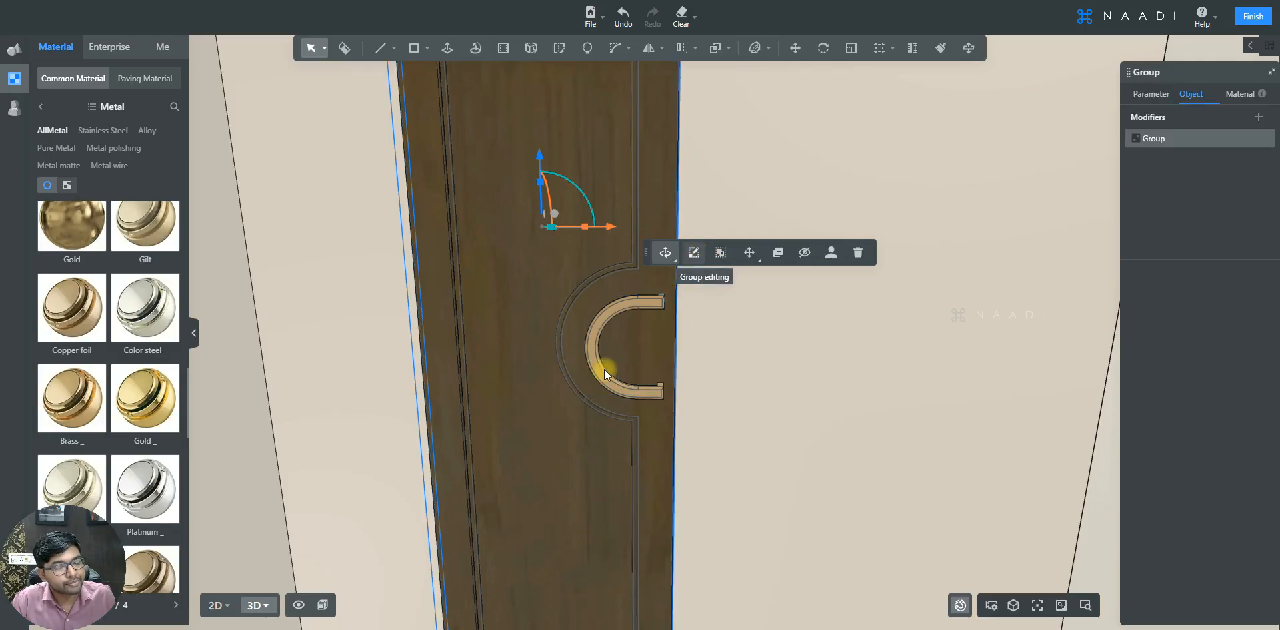
- Inspect the finished door and its brass handle from different angles
scroll(572, 351, down, 5)
scroll(579, 358, down, 2)
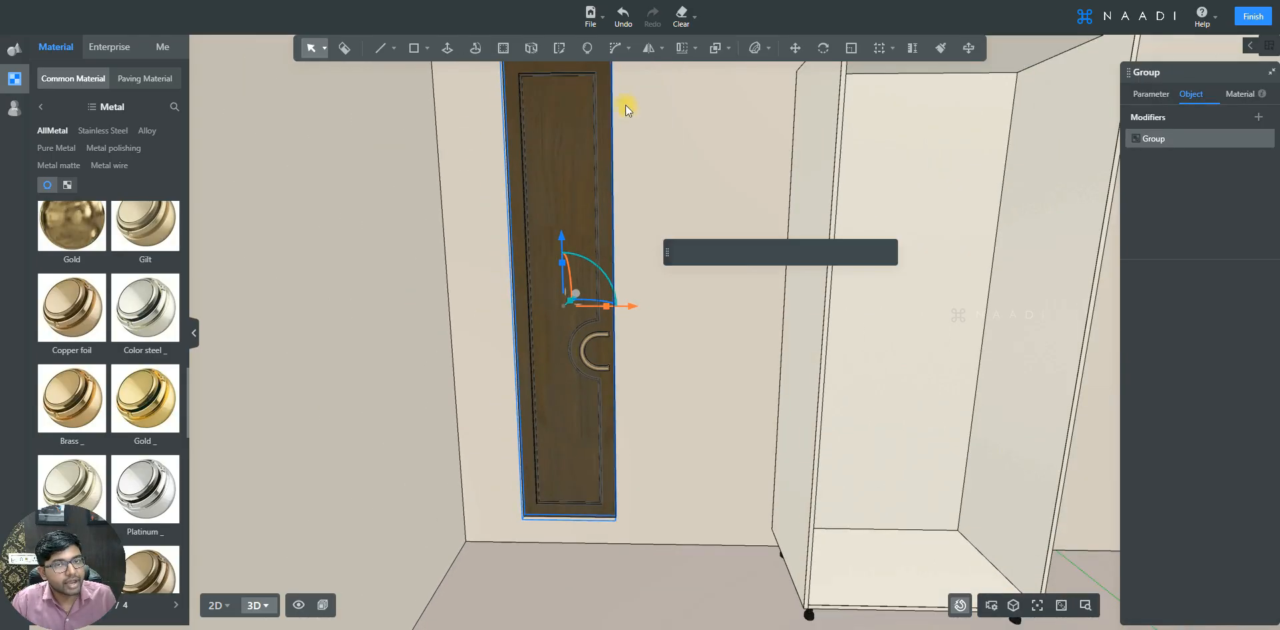
scroll(593, 358, down, 1)
scroll(593, 358, up, 2)
double_click(594, 358)
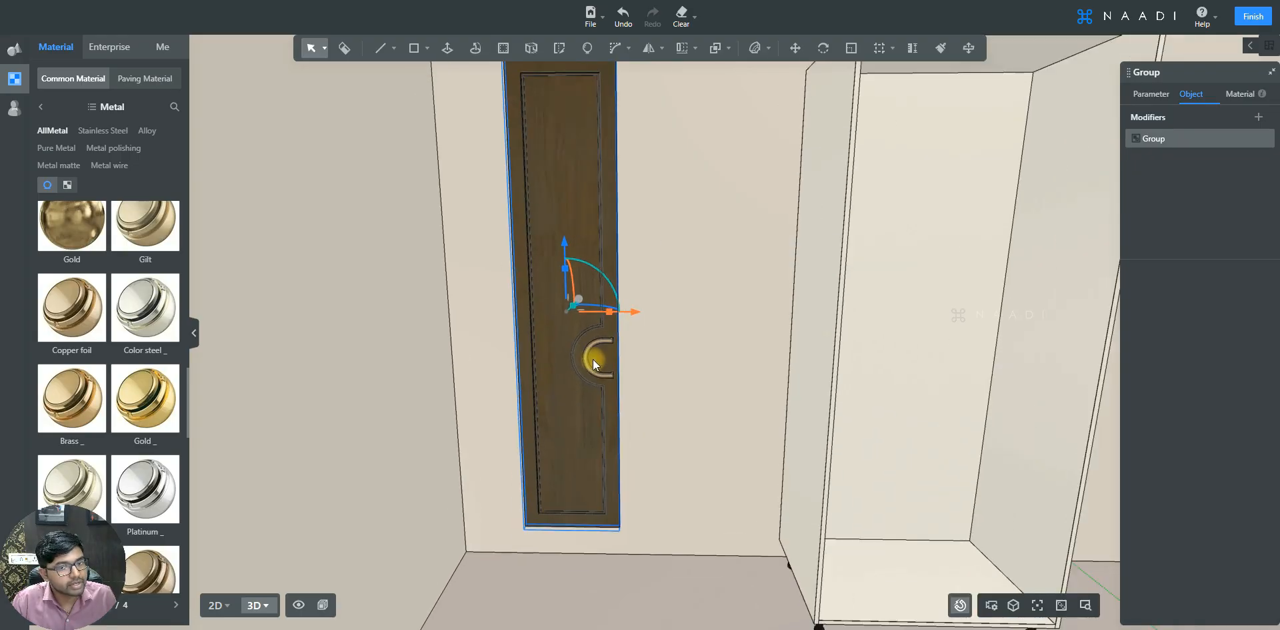
click(563, 238)
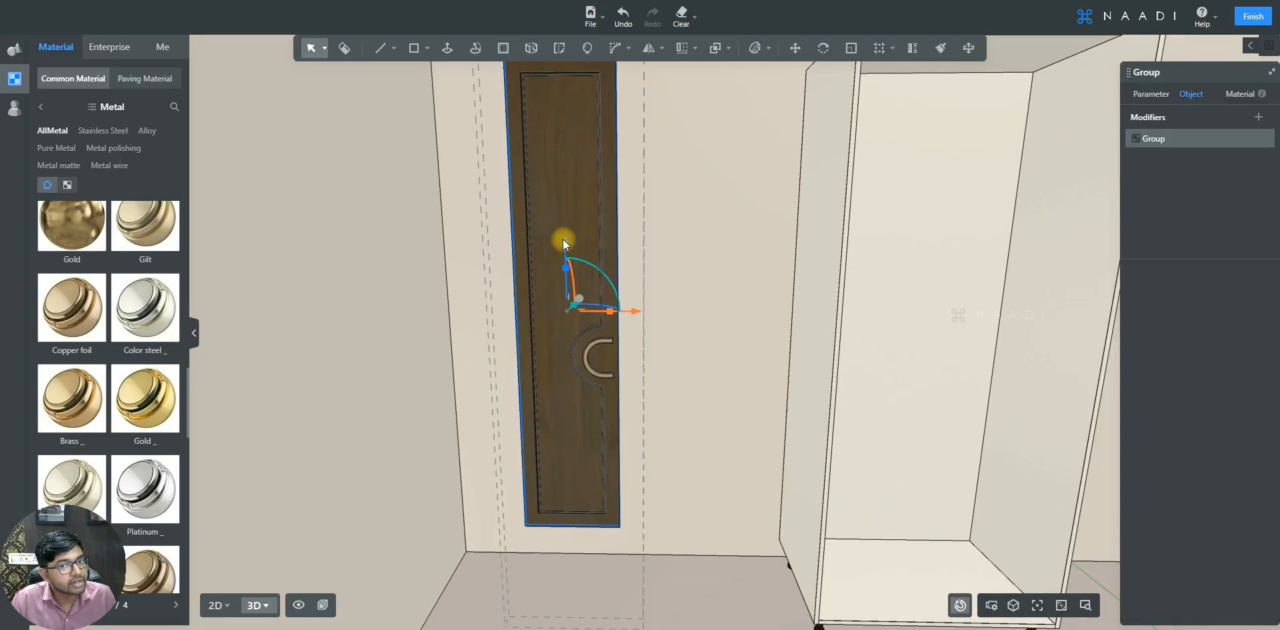
click(602, 342)
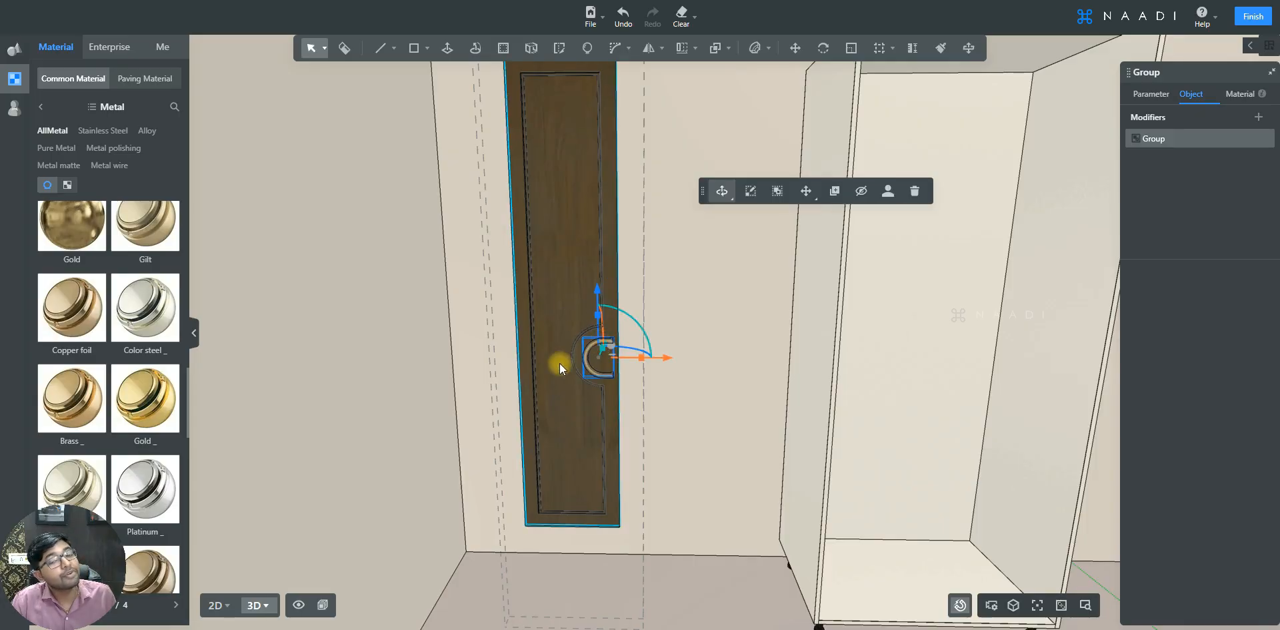
double_click(554, 252)
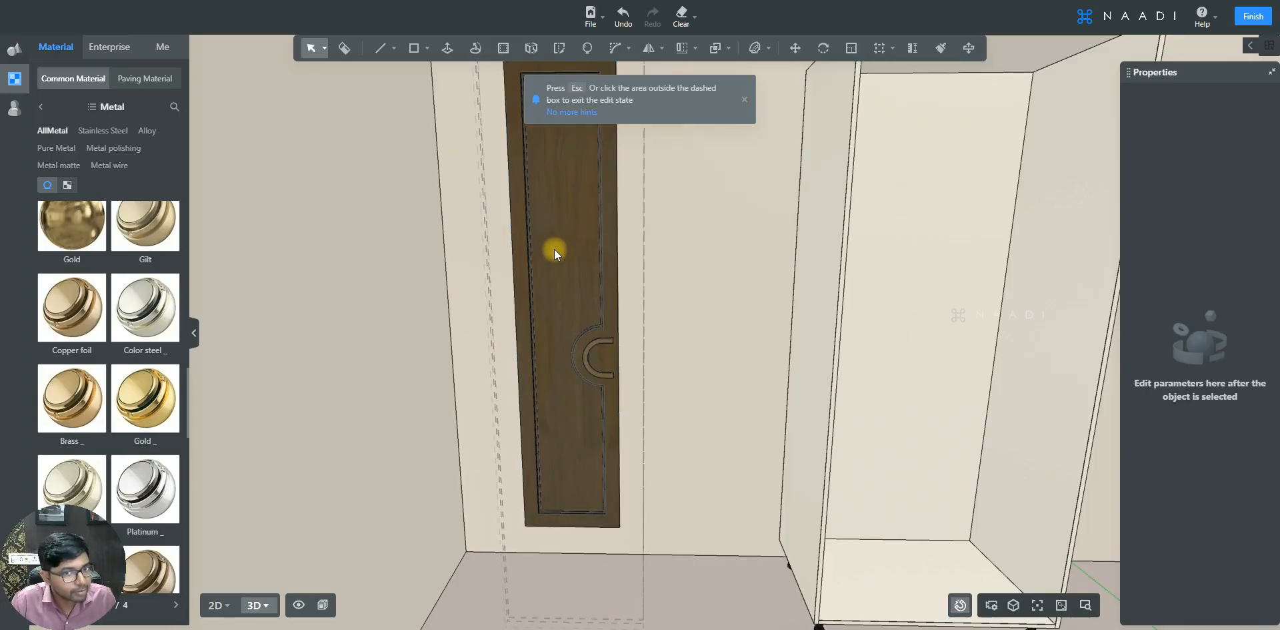
click(556, 202)
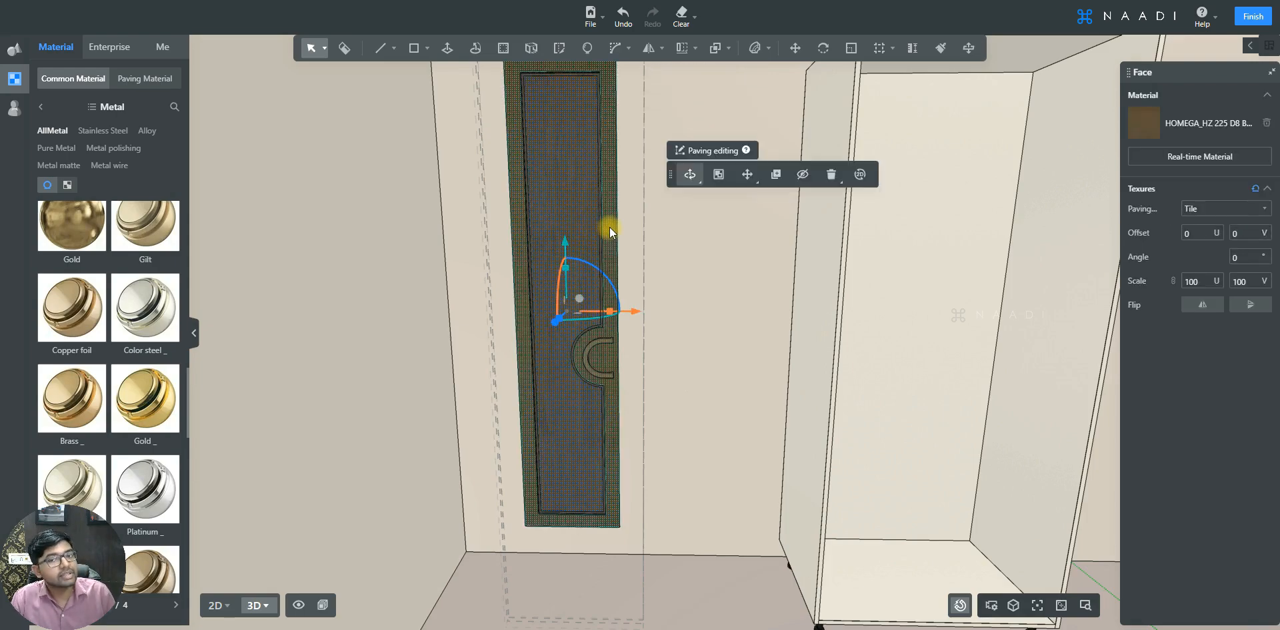
click(690, 287)
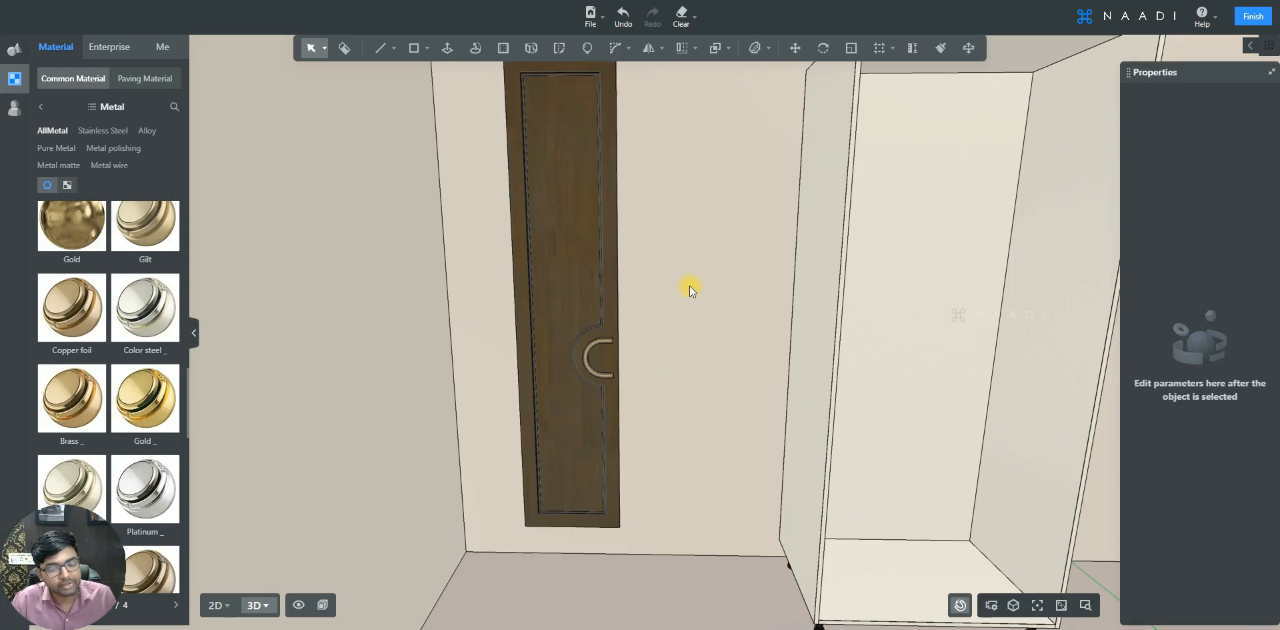
drag(691, 294, 665, 342)
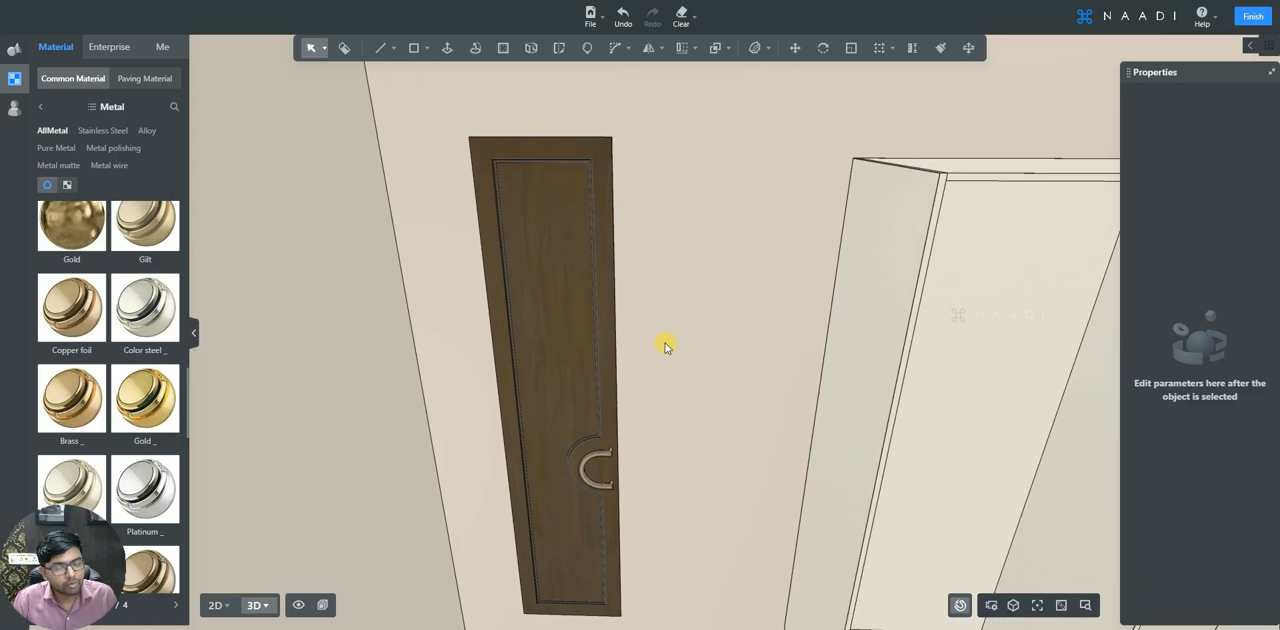
drag(709, 322, 715, 351)
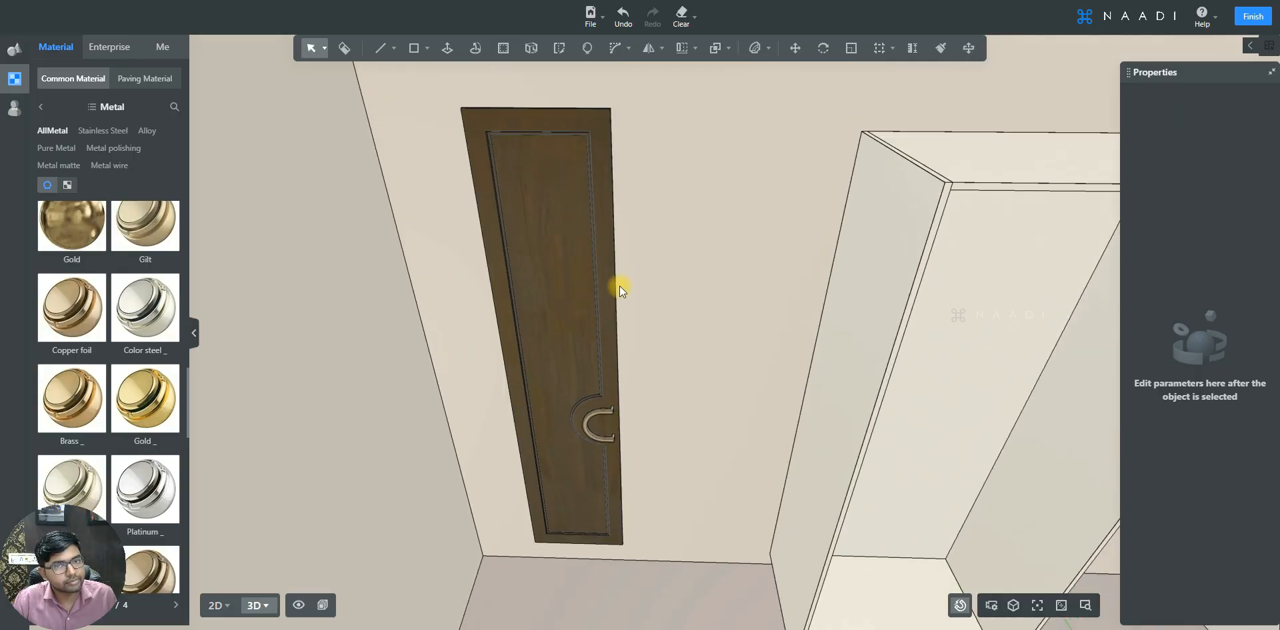
drag(533, 174, 528, 166)
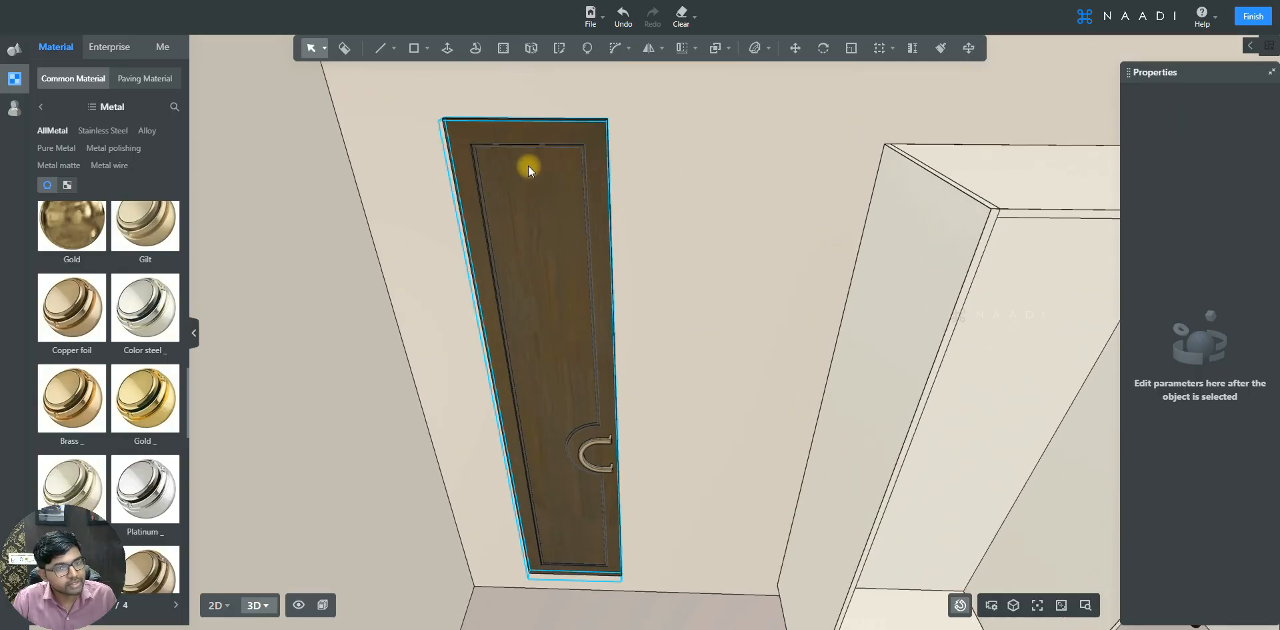
- Mirror a copy of the door group about the YZ plane while keeping the original door
click(530, 175)
drag(530, 175, 585, 128)
click(656, 49)
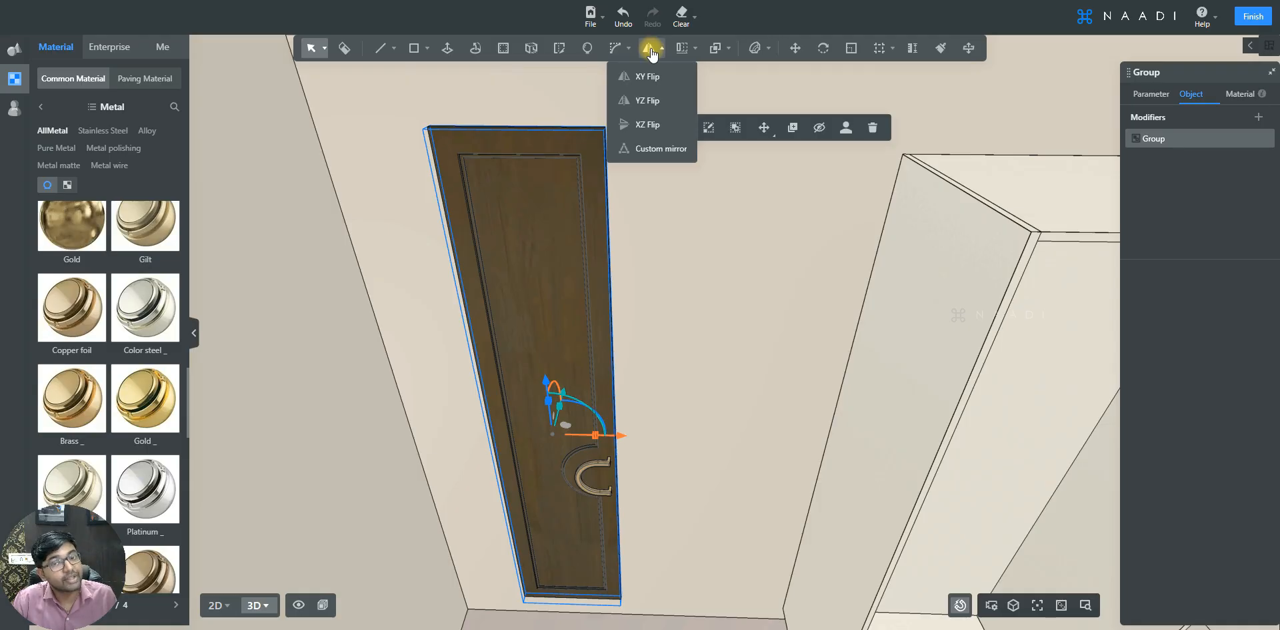
click(640, 102)
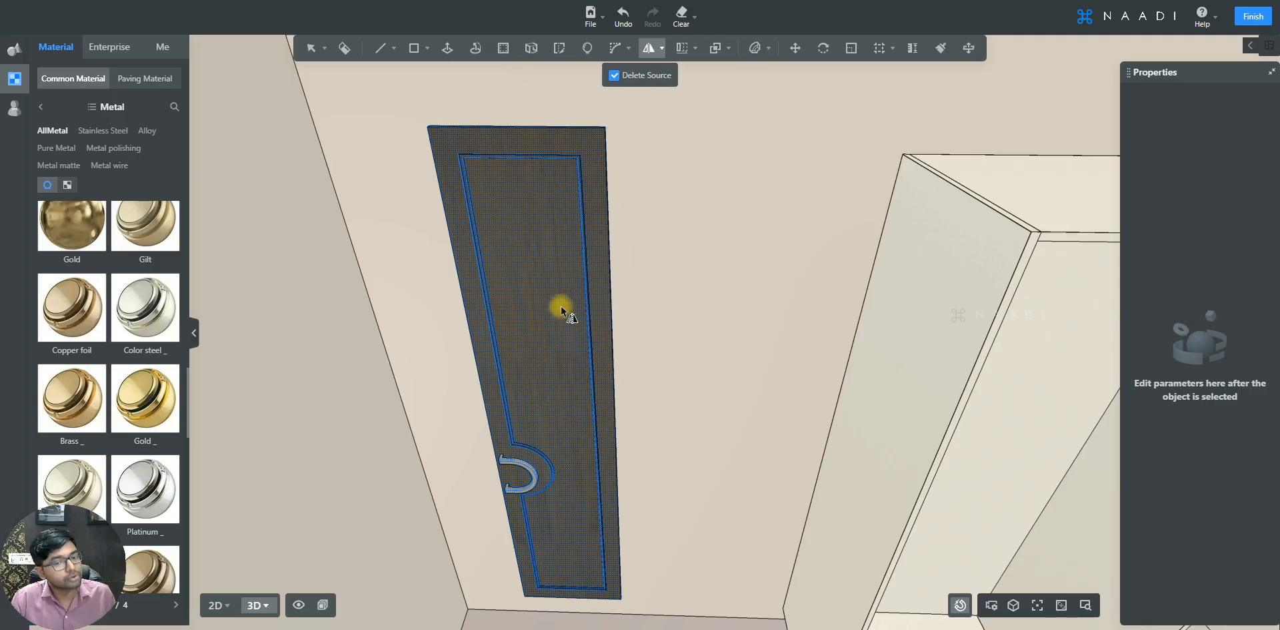
click(614, 76)
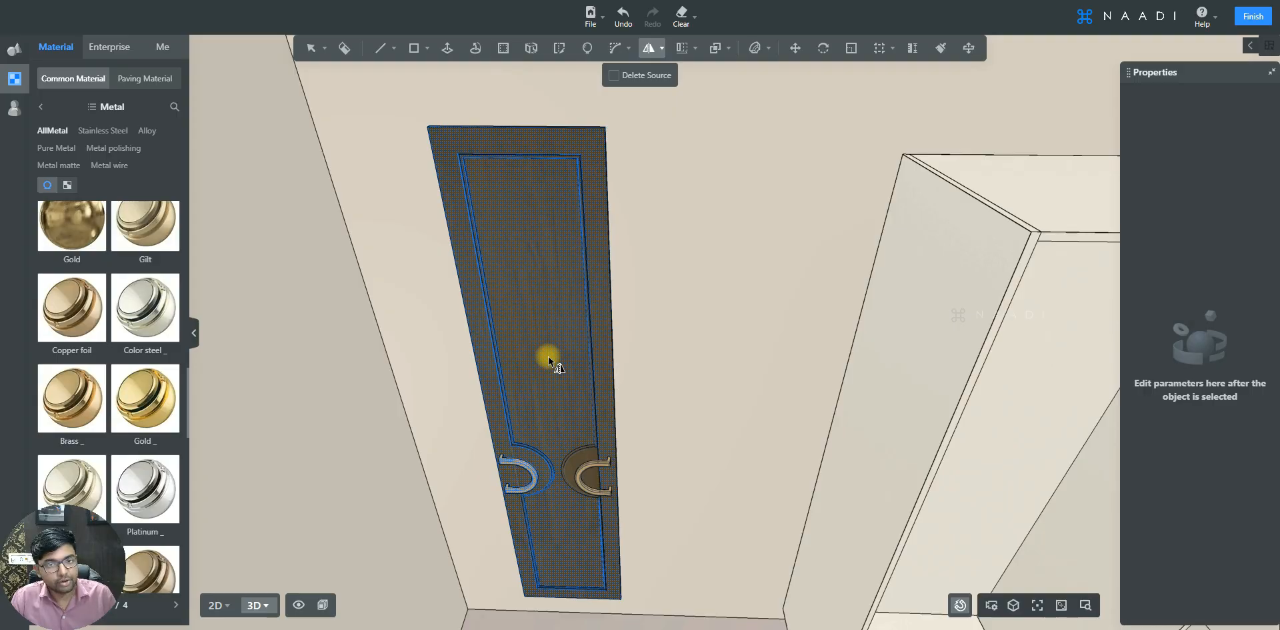
key(Escape)
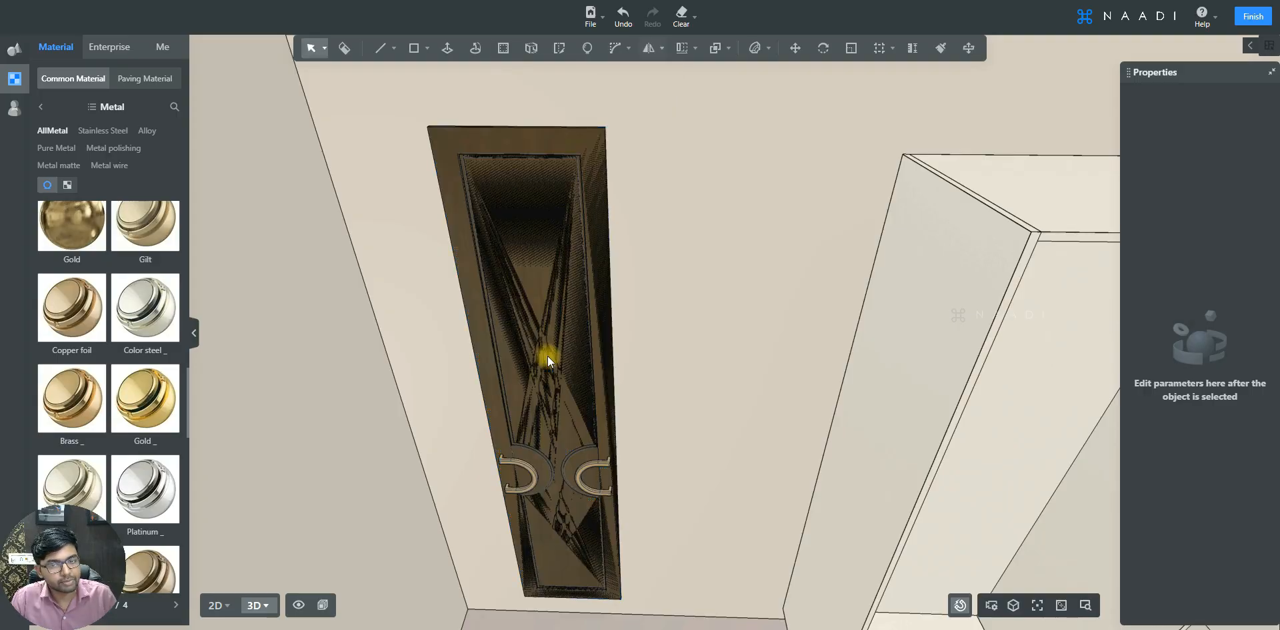
- Move the mirrored door so it sits beside the original as a double door
click(521, 238)
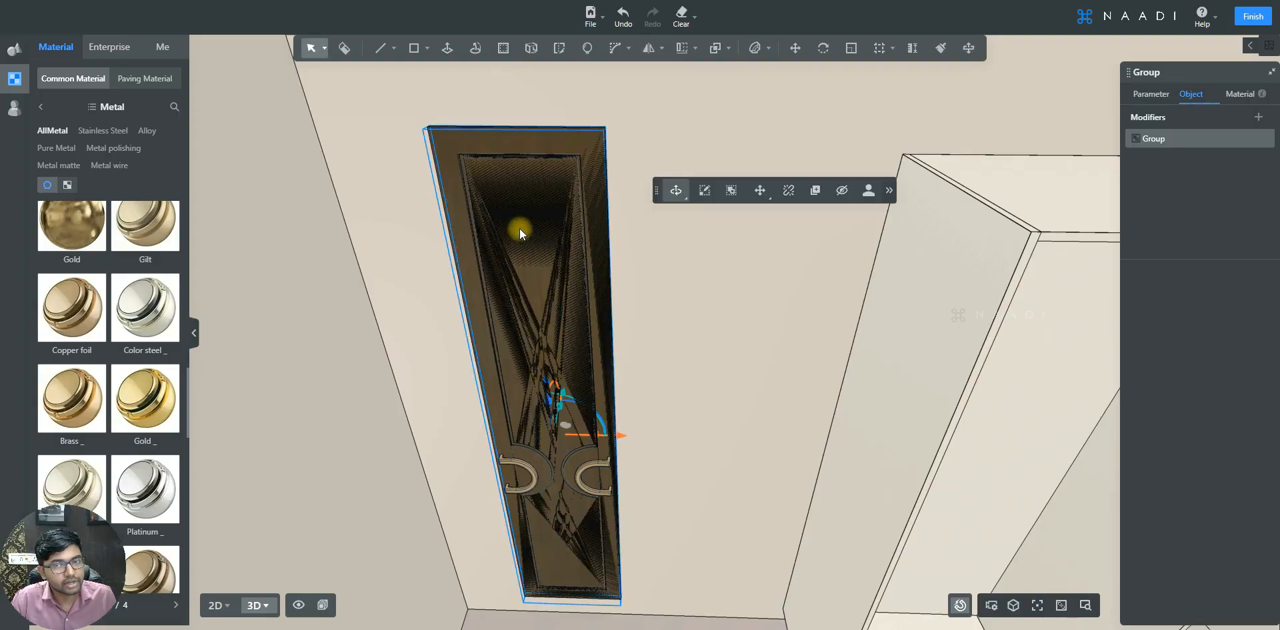
click(760, 190)
click(749, 234)
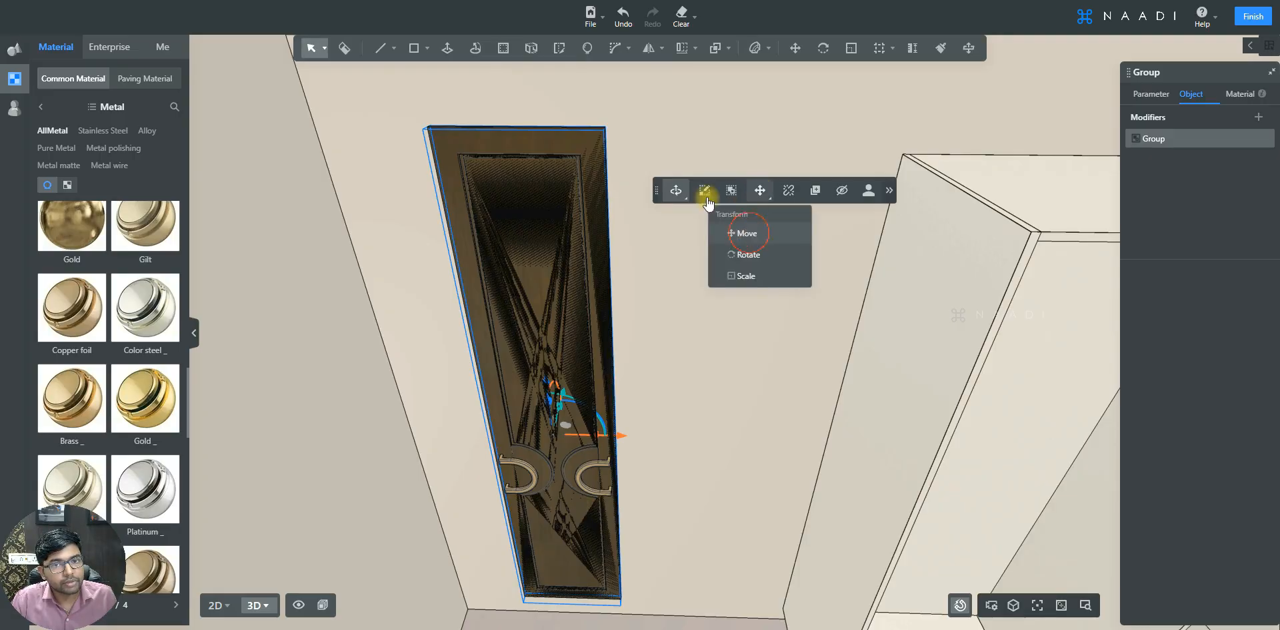
right_drag(673, 321, 621, 255)
- Select both door leaves and group them into one object
scroll(622, 254, up, 3)
ctrl+click(579, 235)
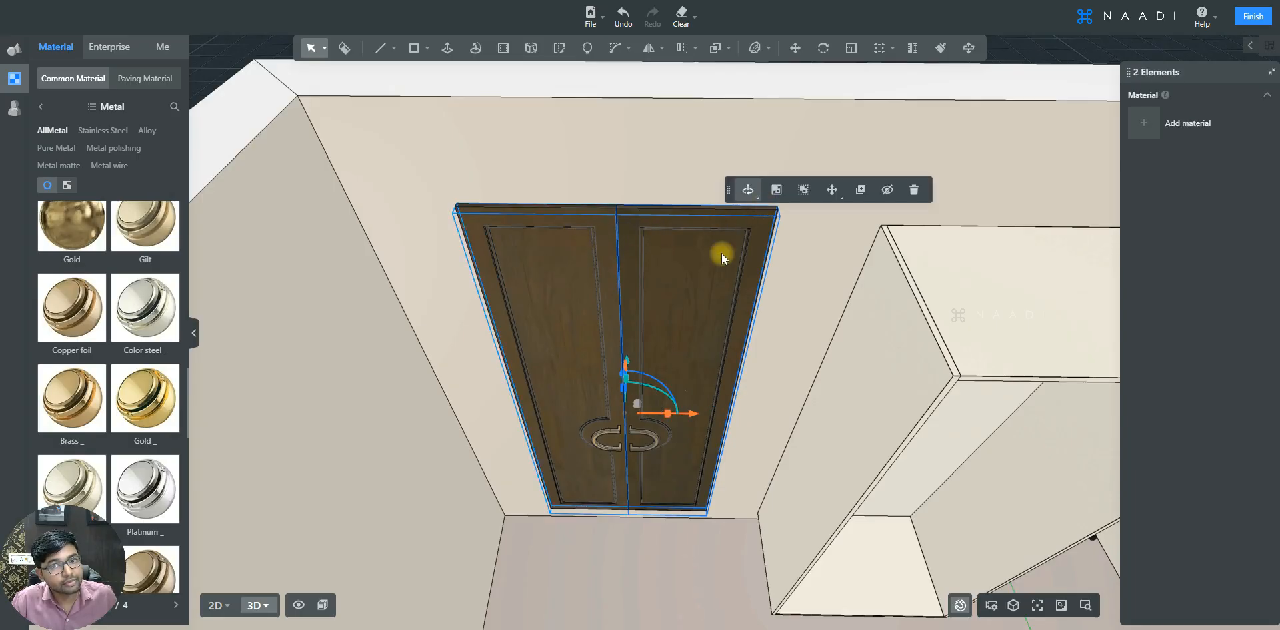
click(776, 192)
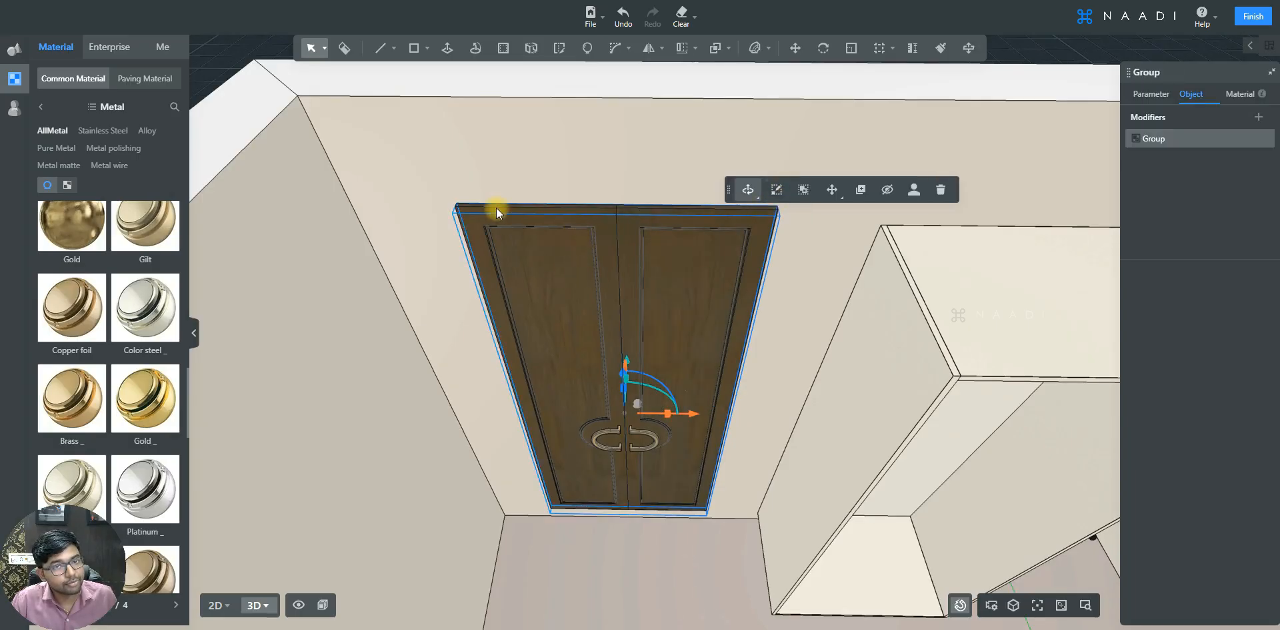
- Move the double door group onto the wardrobe front, snapping its corner to the wardrobe's end point
scroll(496, 207, up, 2)
click(795, 48)
scroll(427, 250, up, 5)
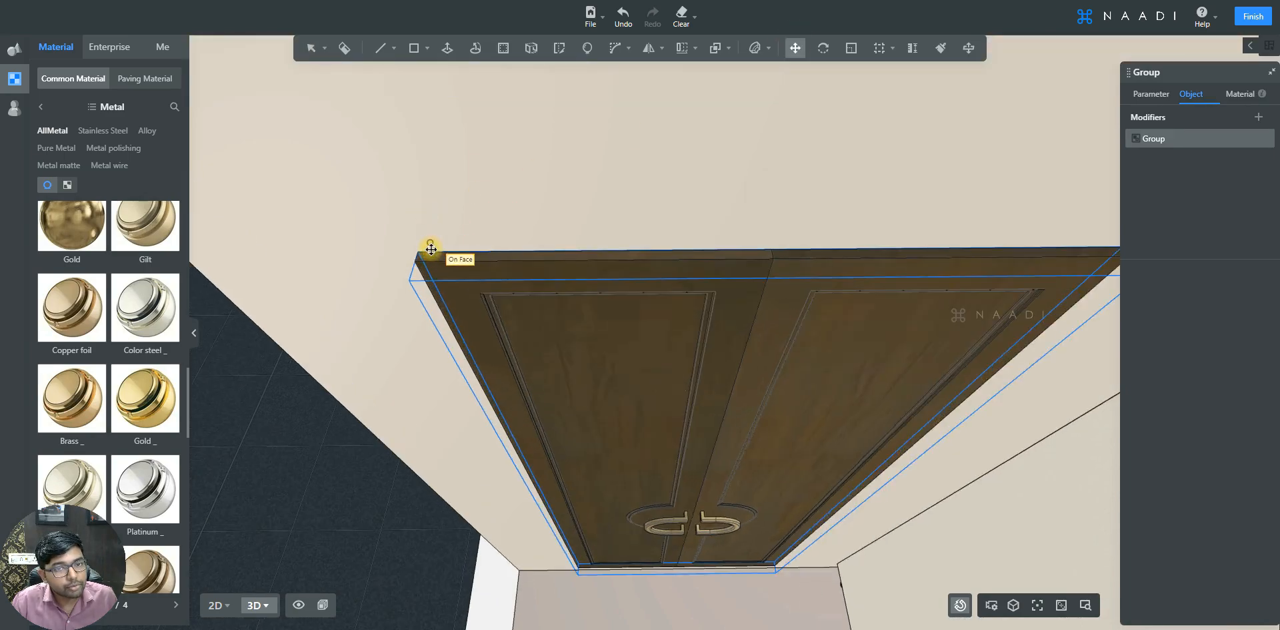
scroll(419, 256, down, 3)
click(324, 290)
scroll(318, 246, down, 3)
middle_drag(317, 246, 581, 386)
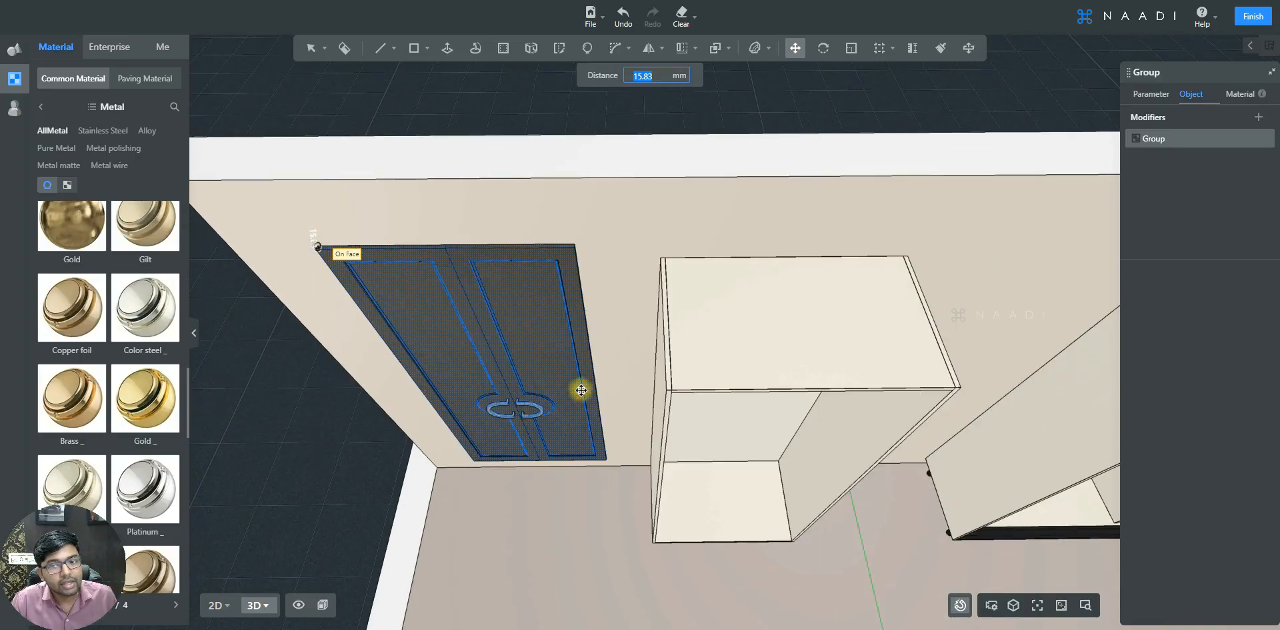
scroll(298, 151, up, 2)
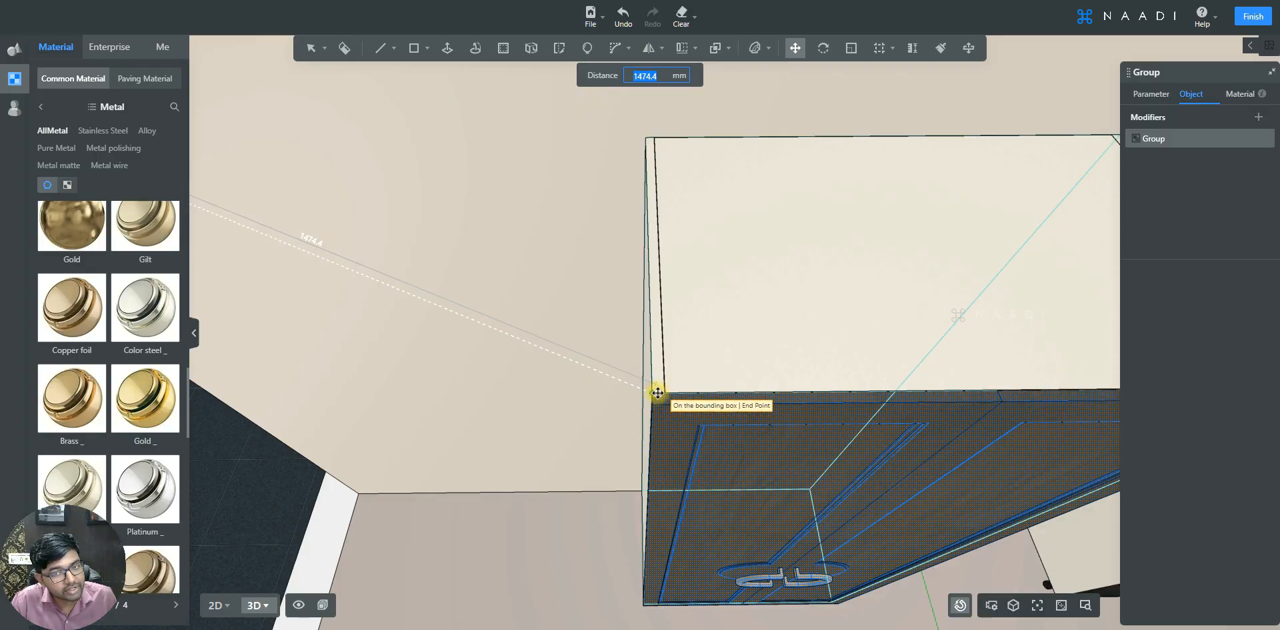
click(658, 392)
- Save the double door group as a private model in the model library
middle_drag(623, 357, 480, 183)
click(644, 356)
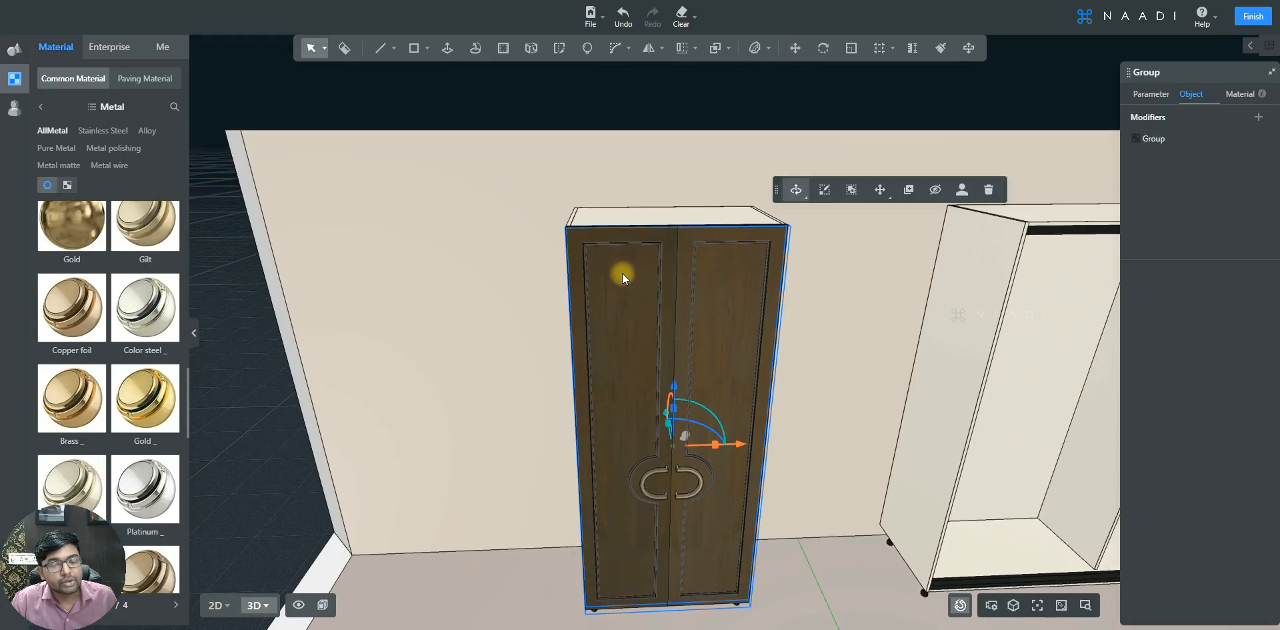
middle_drag(622, 274, 741, 473)
scroll(740, 474, up, 3)
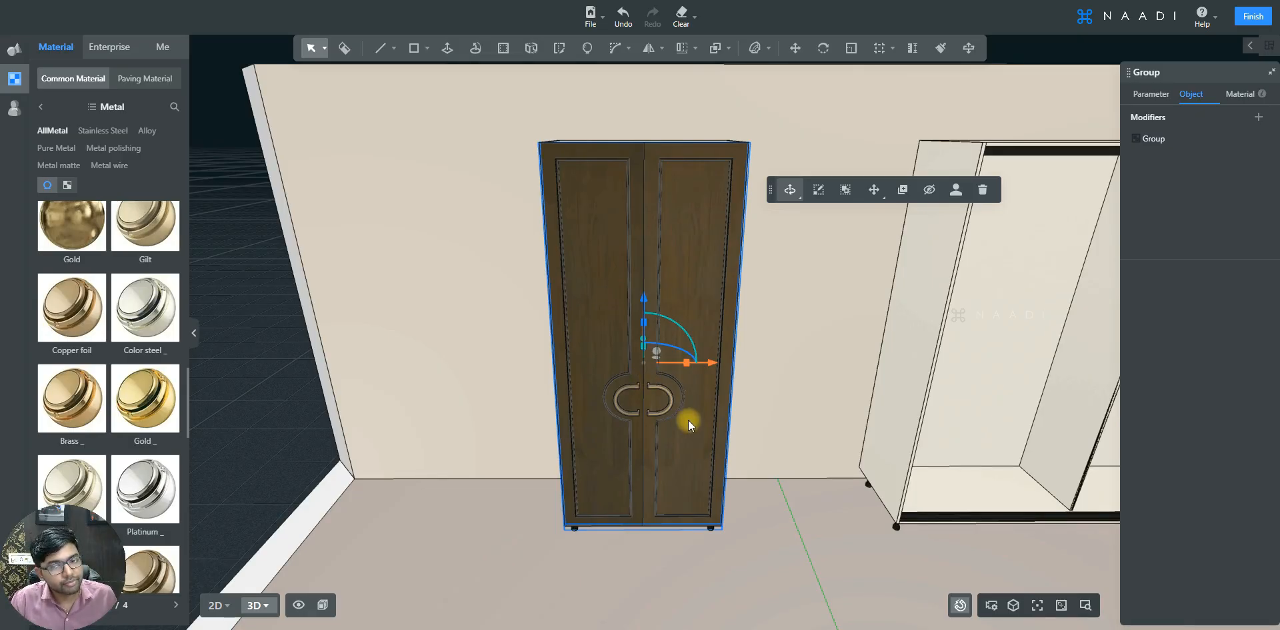
click(683, 238)
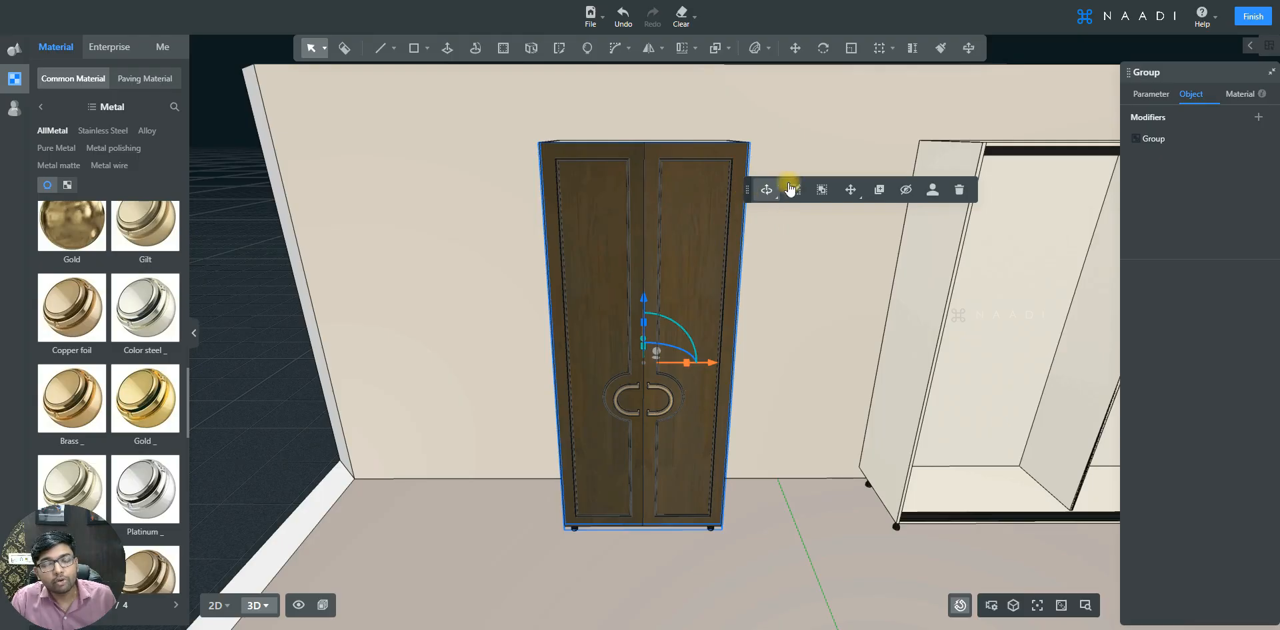
click(932, 191)
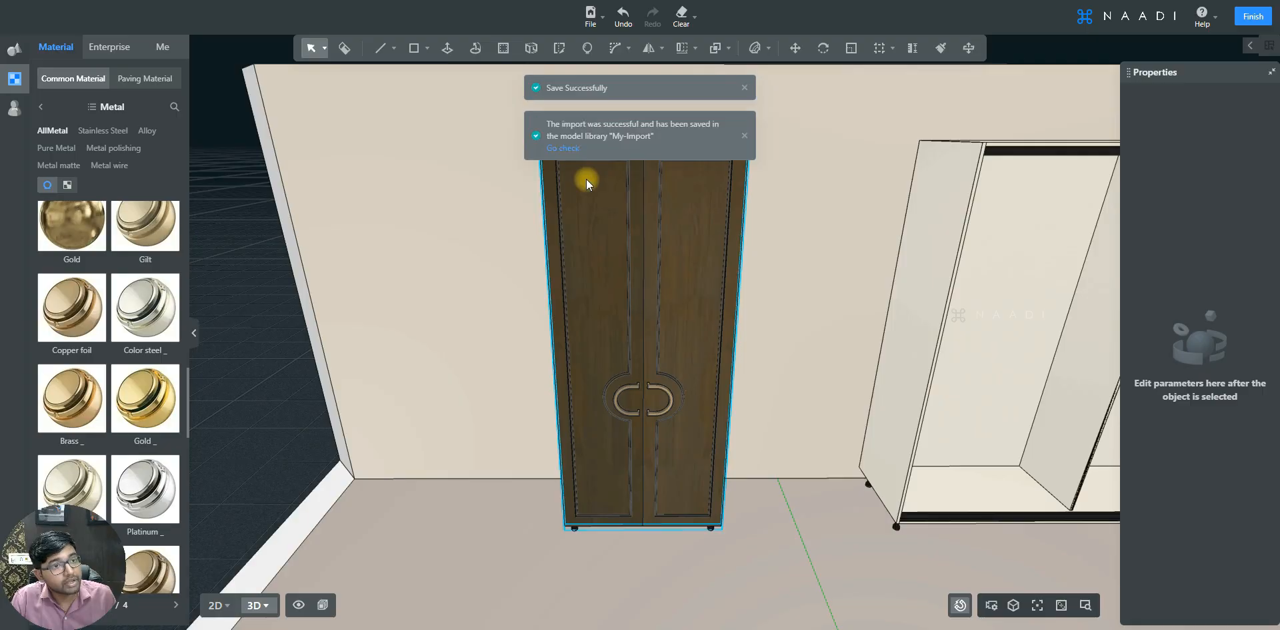
- Insert the saved double door from the private models library, then delete both double doors from the scene
click(14, 108)
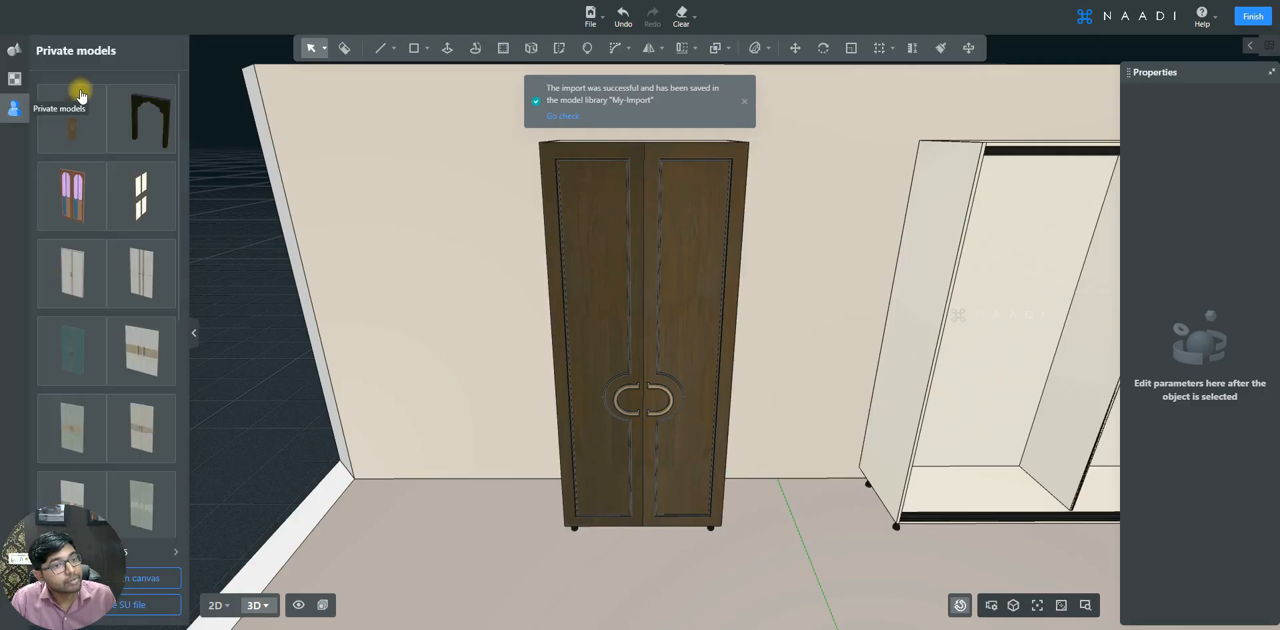
mouse_move(97, 100)
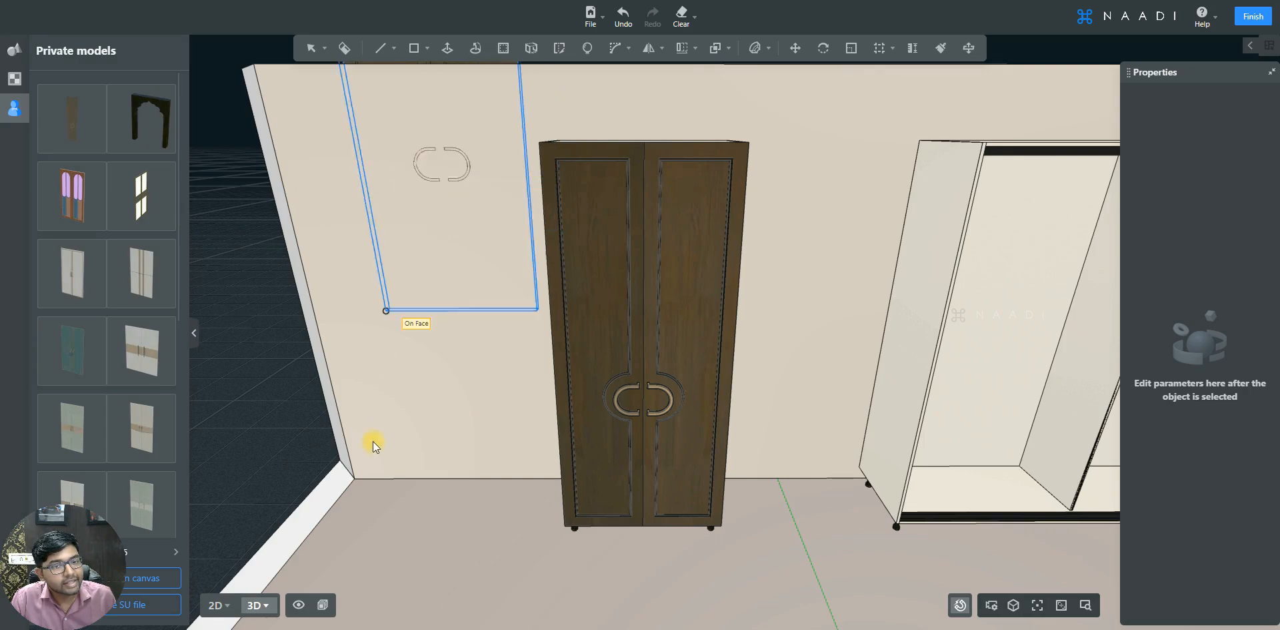
click(382, 529)
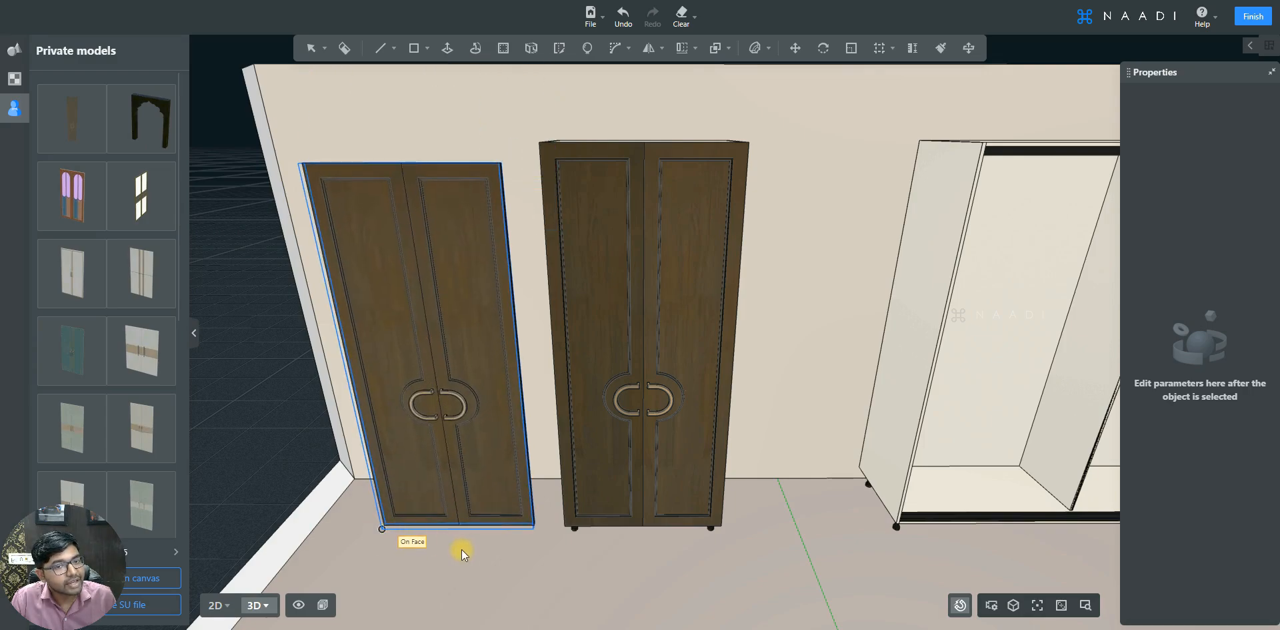
click(470, 221)
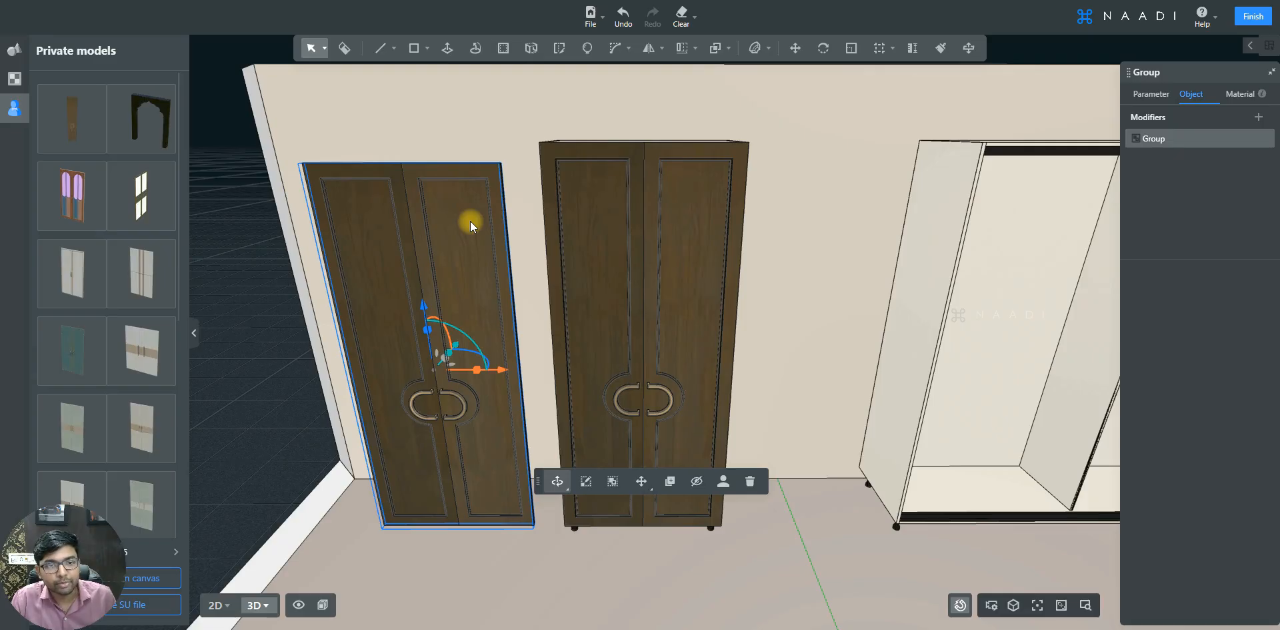
key(Delete)
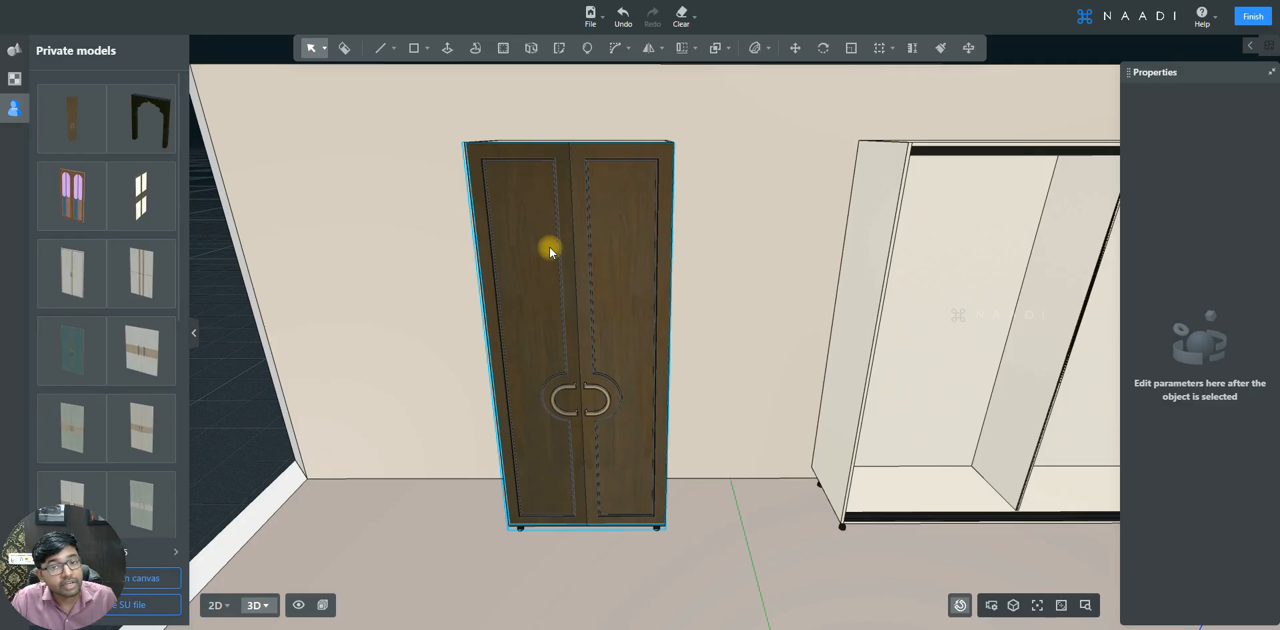
key(Delete)
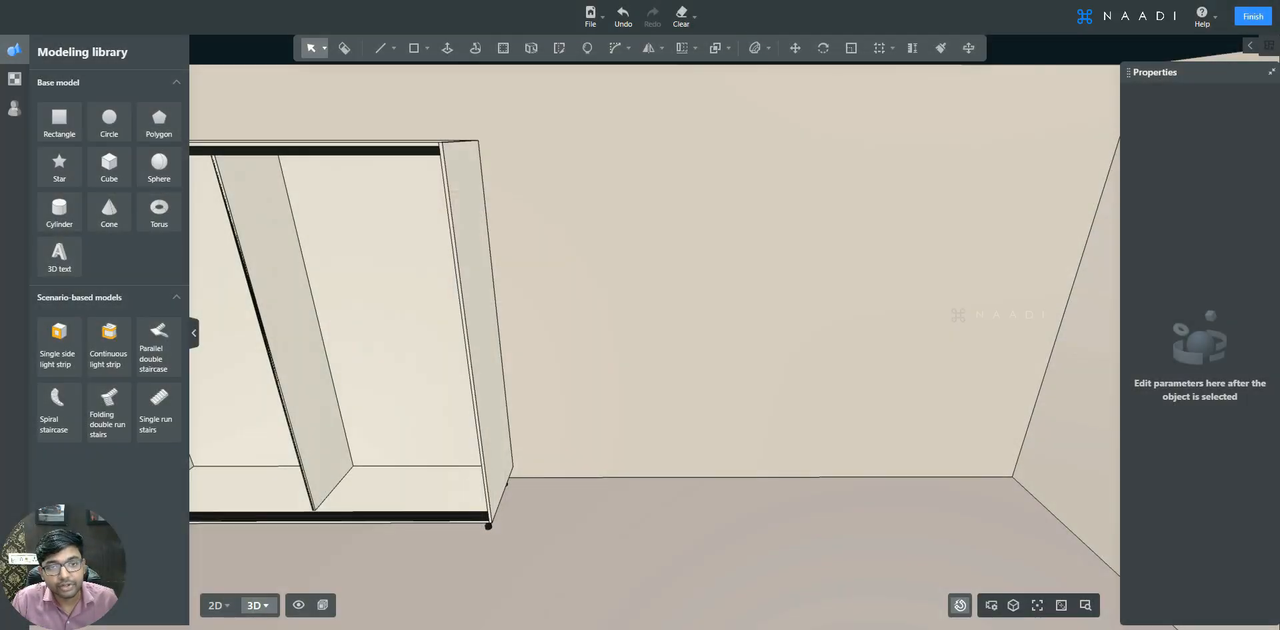
- Draw a 1200 by 2300 mm rectangle on the wall
scroll(663, 181, up, 3)
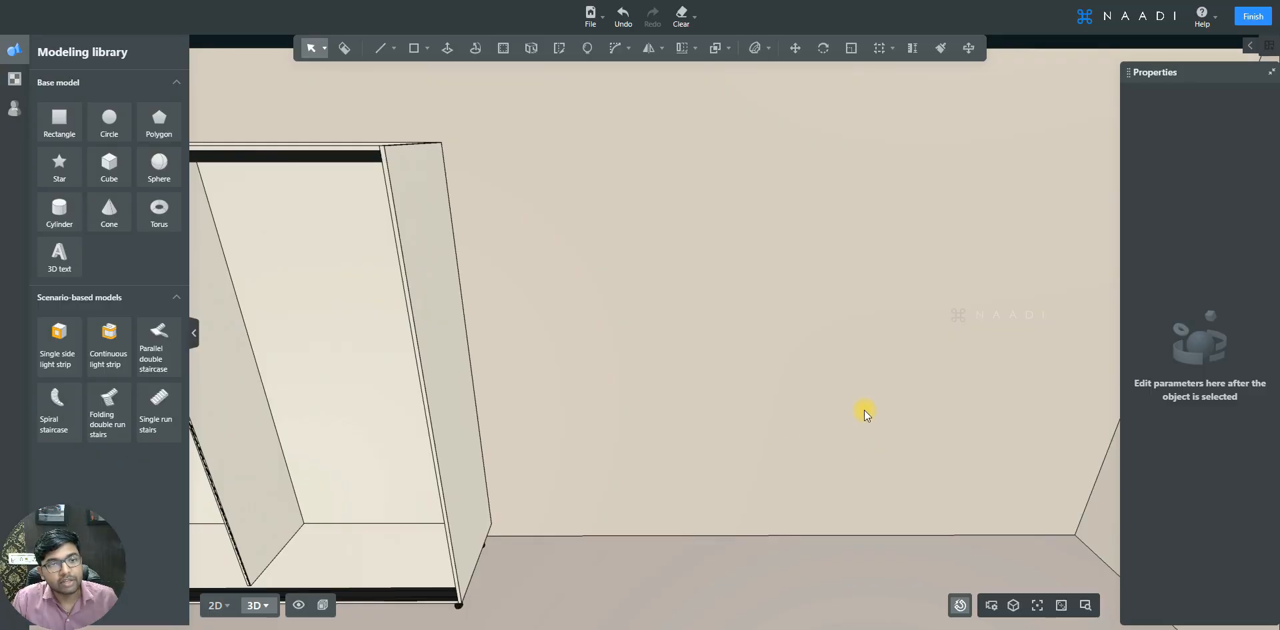
click(415, 48)
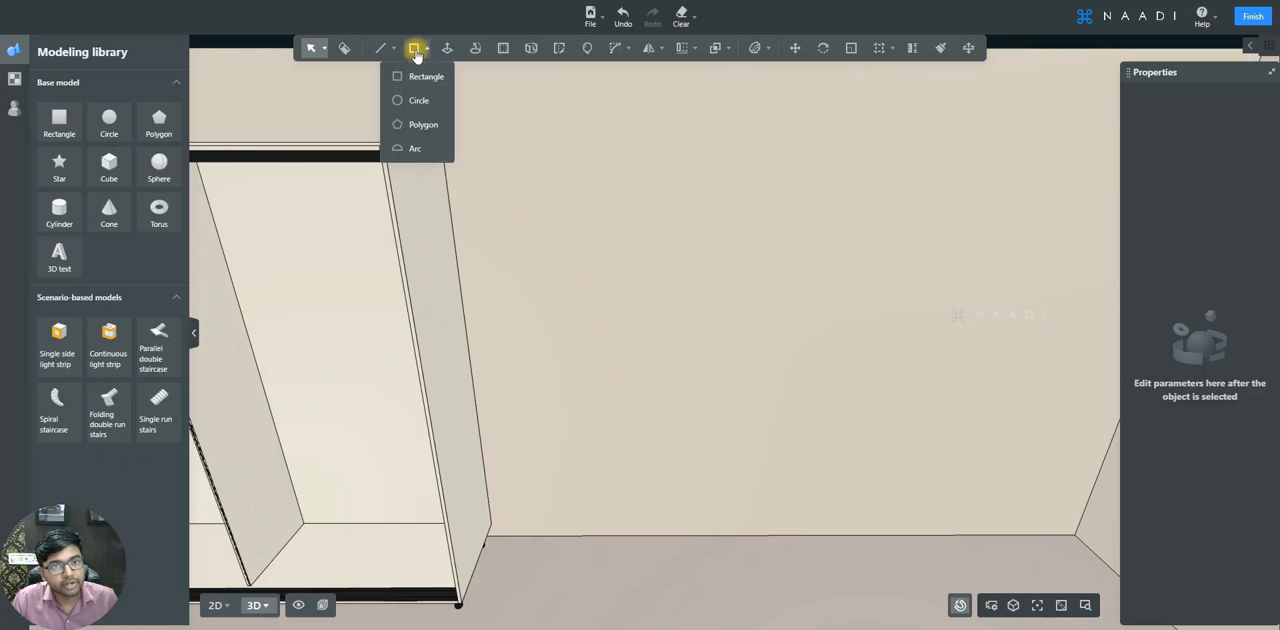
click(420, 77)
click(569, 124)
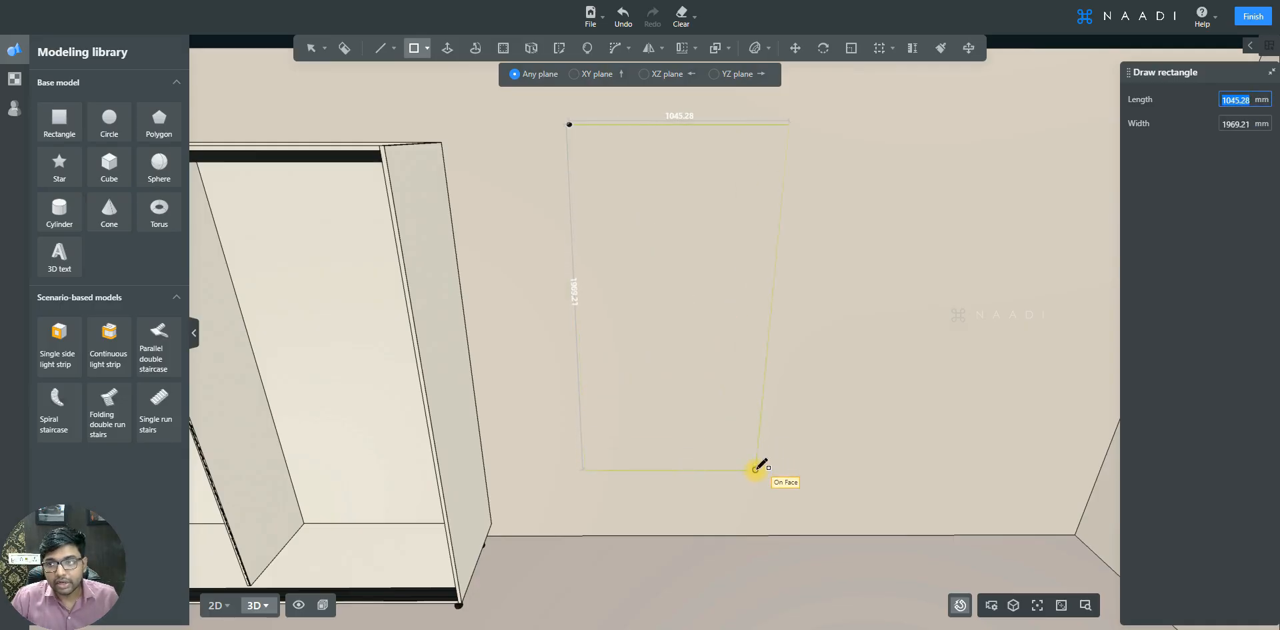
text(1200)
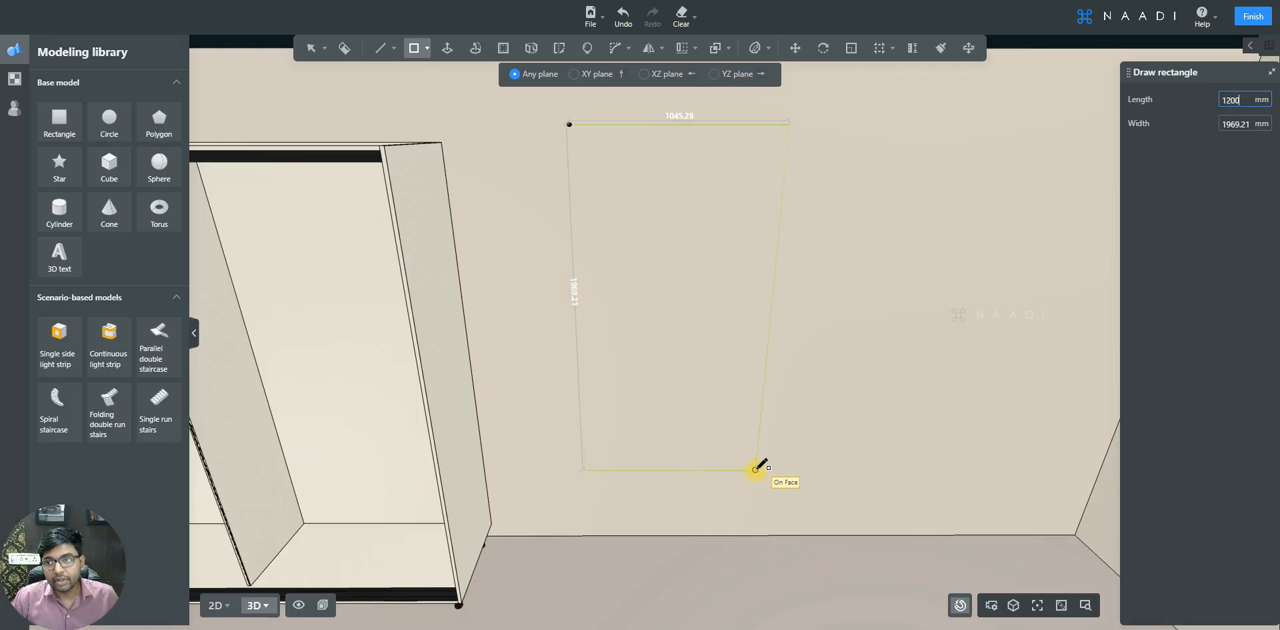
key(Tab)
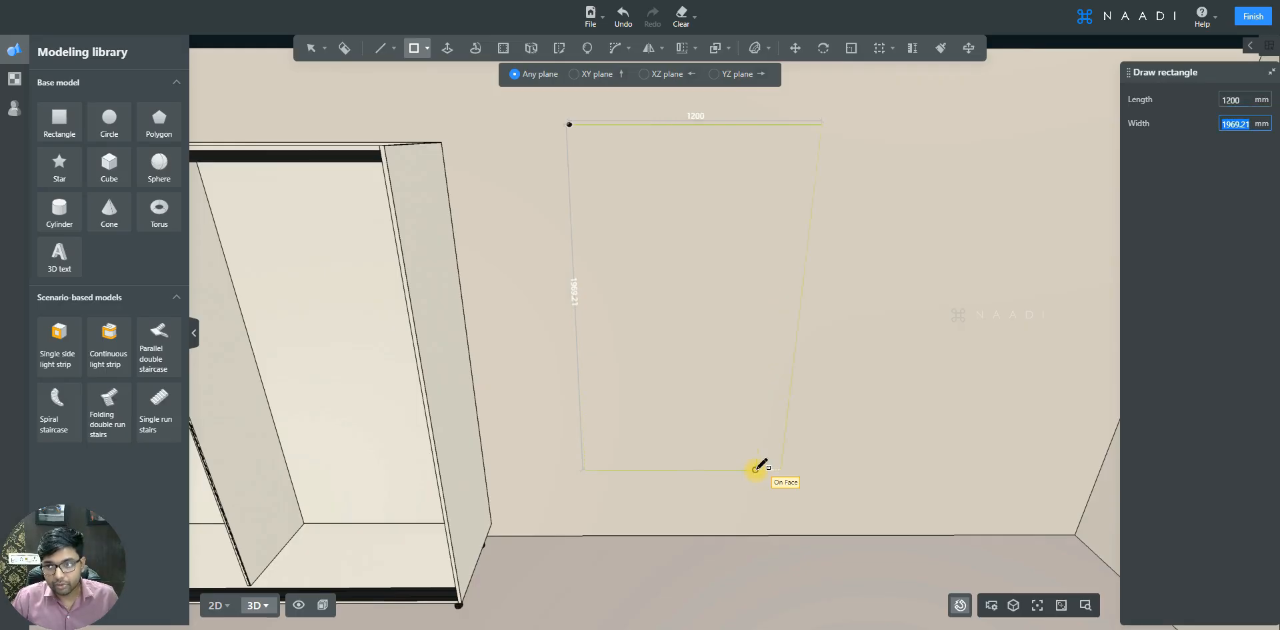
text(2300)
key(Return)
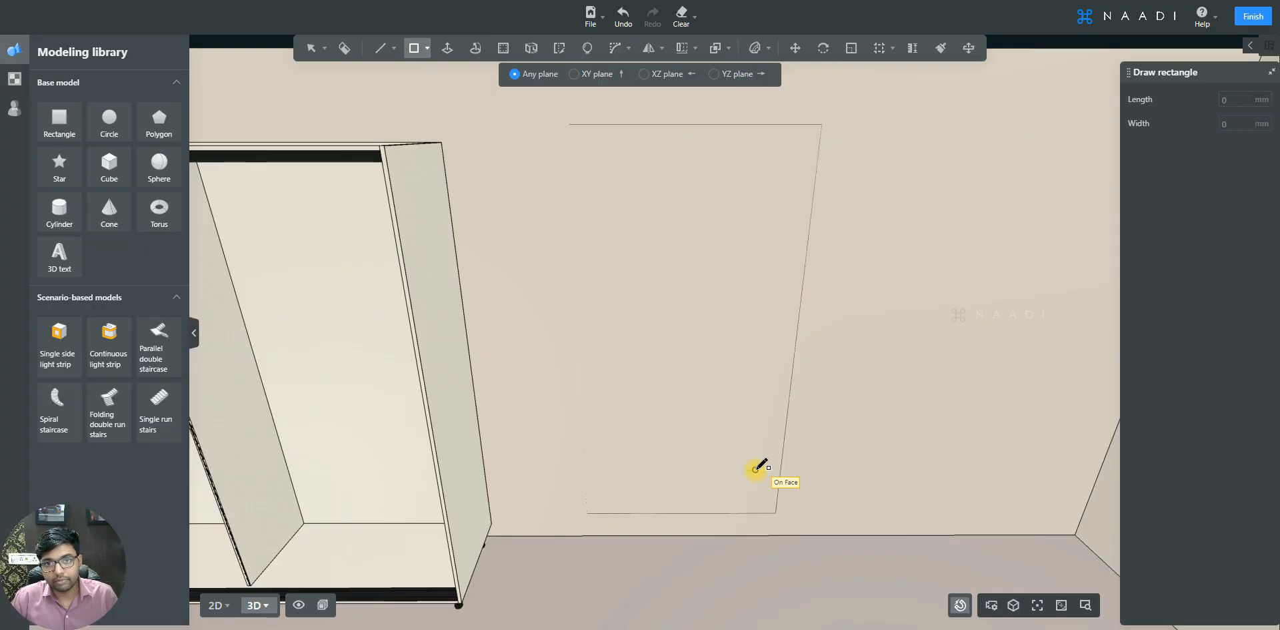
key(Escape)
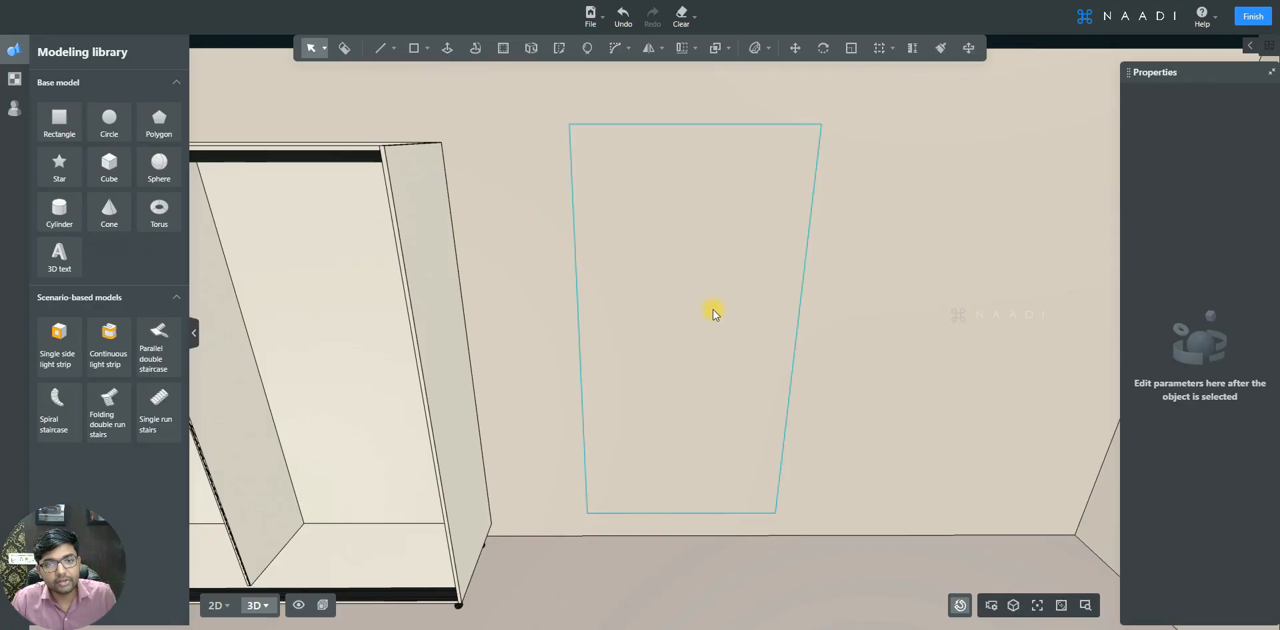
- Push/pull the rectangle out 18 mm to form a door panel
click(721, 311)
middle_drag(859, 406, 723, 304)
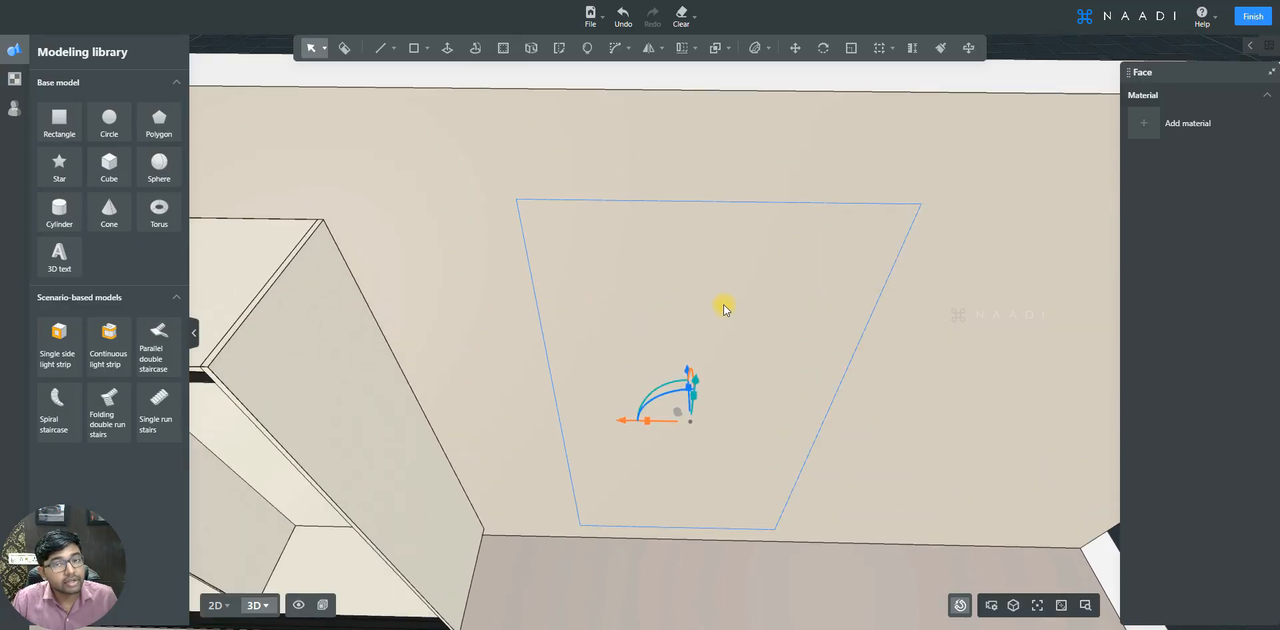
click(447, 48)
click(614, 224)
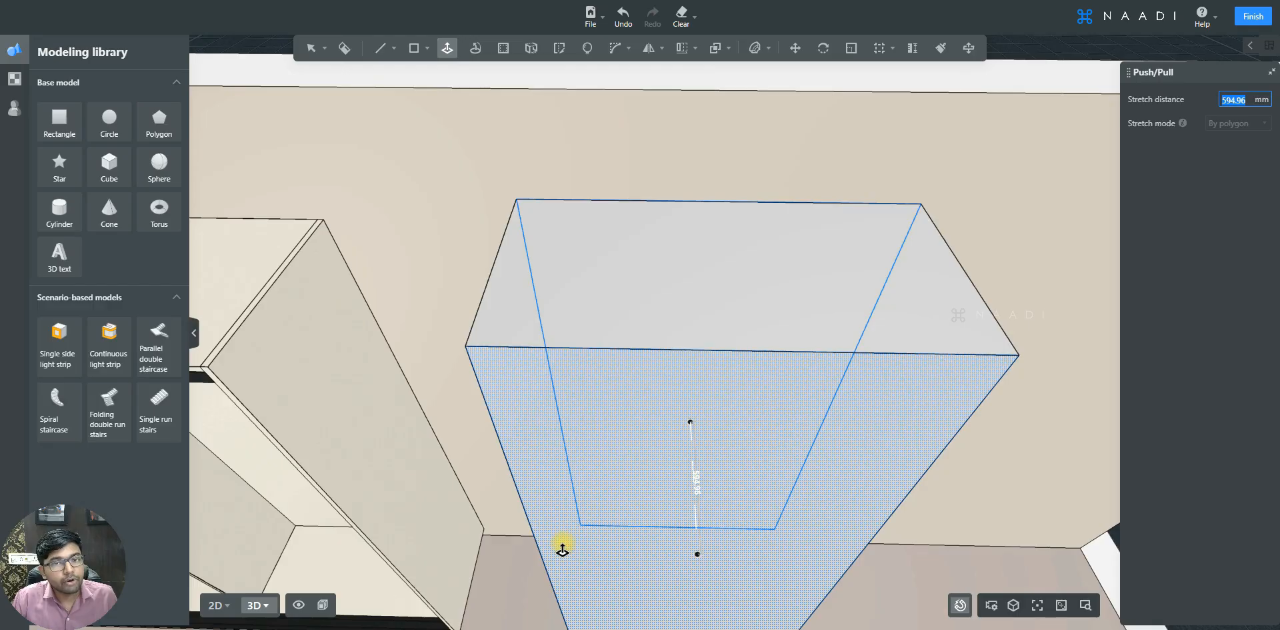
text(18)
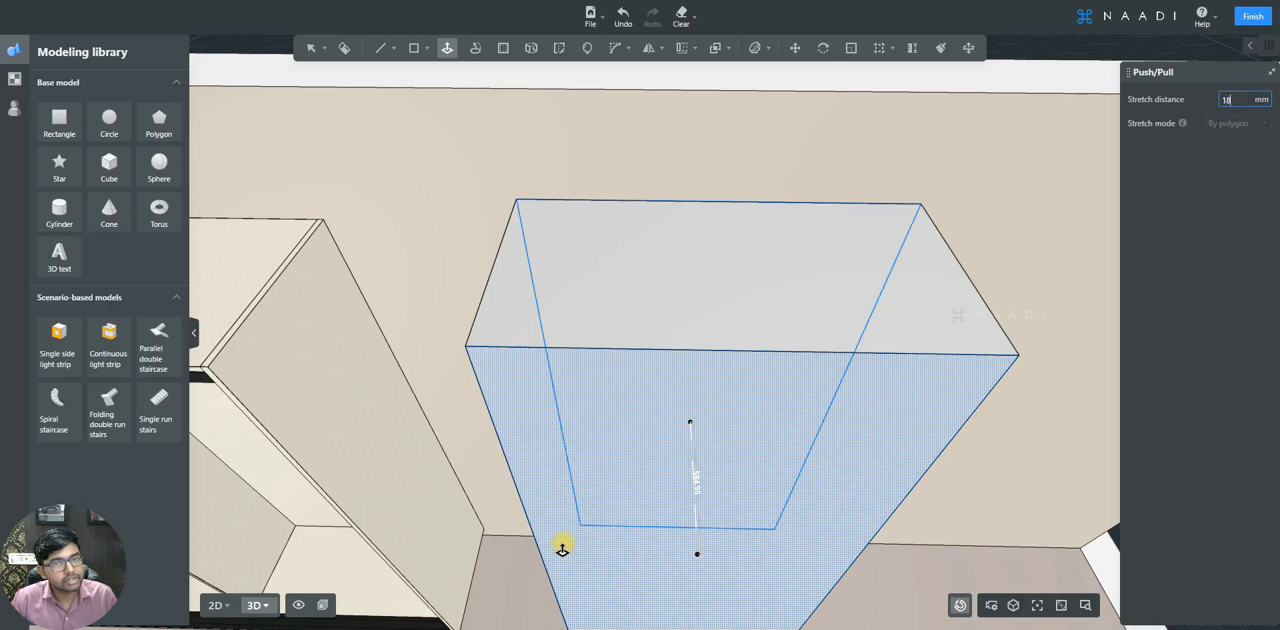
key(Return)
key(Escape)
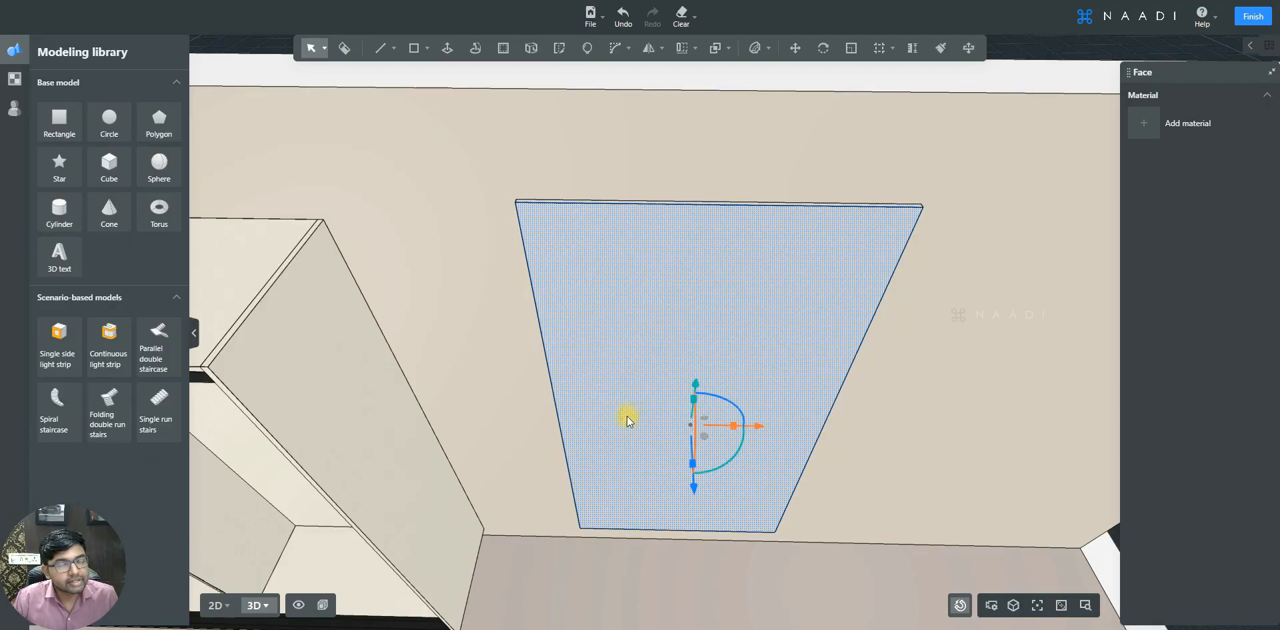
middle_drag(600, 287, 614, 221)
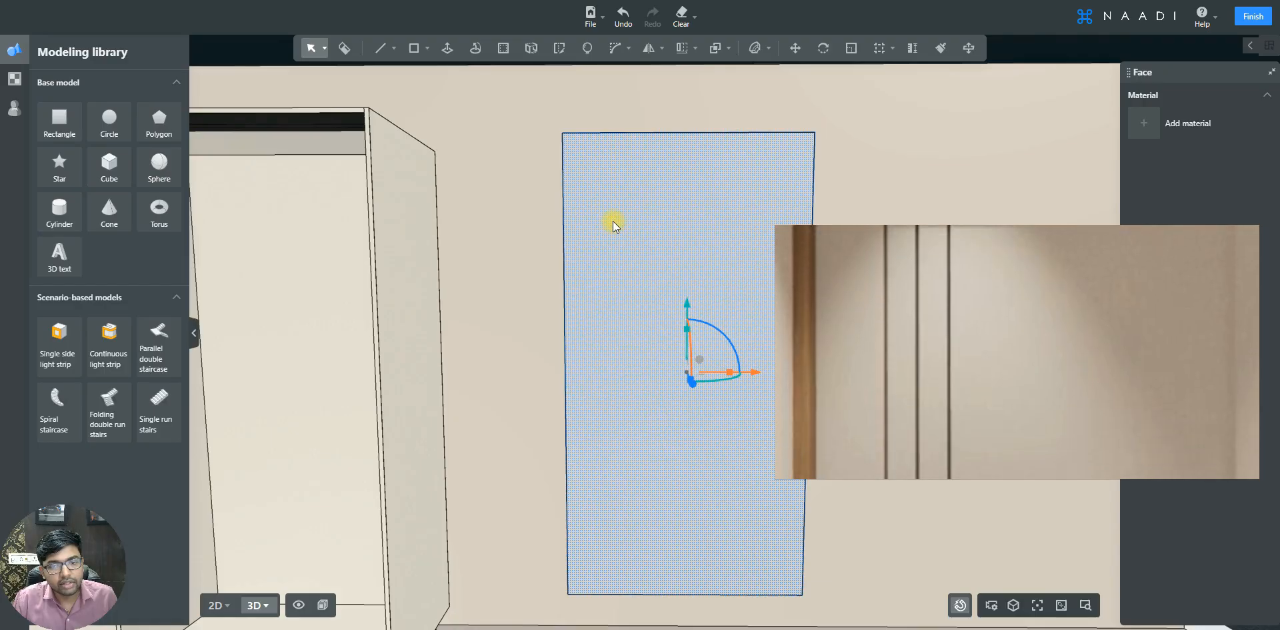
scroll(613, 221, up, 1)
scroll(614, 221, down, 2)
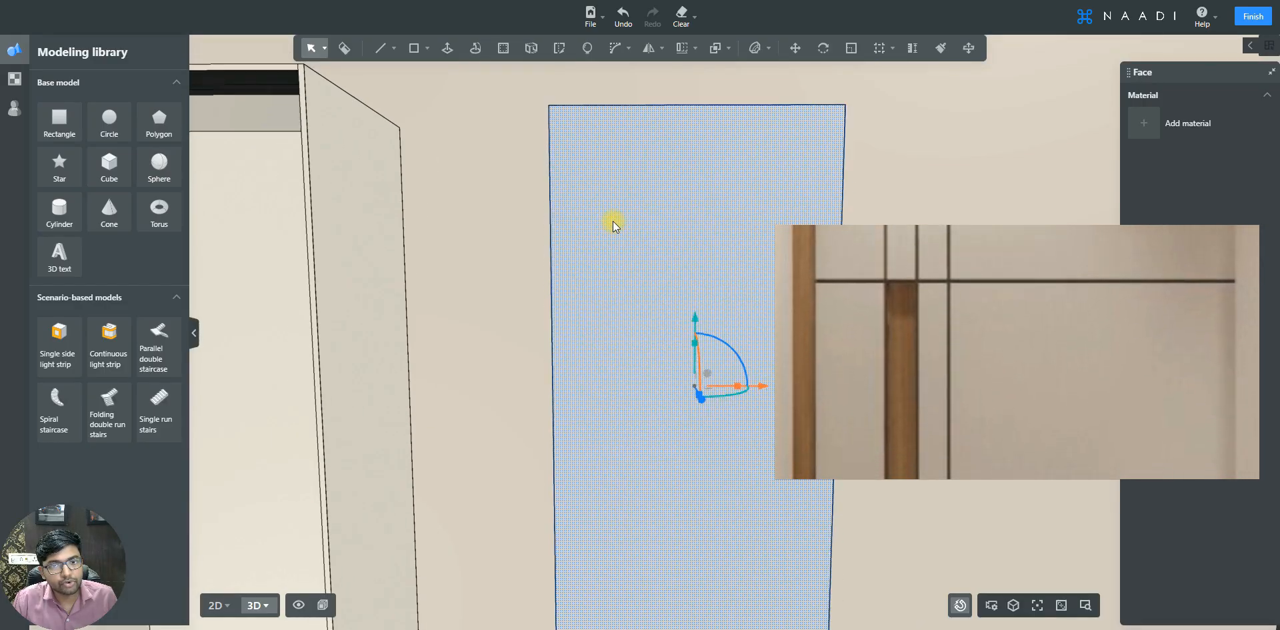
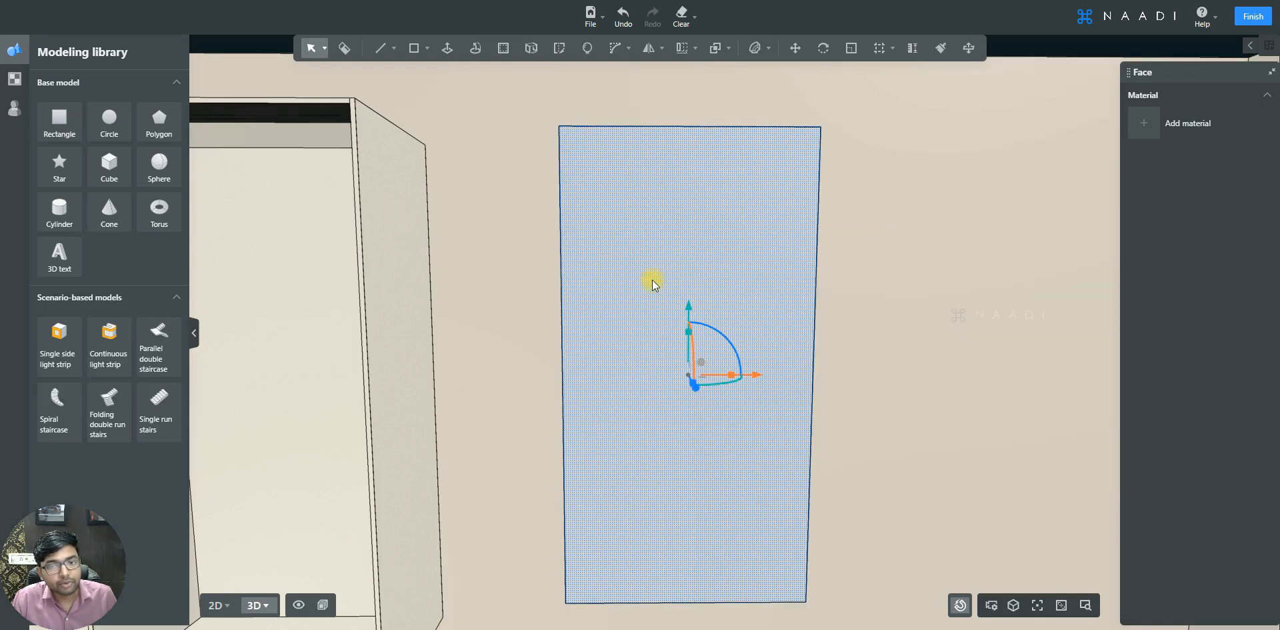
- Add vertical reference lines across the door panel at successive offsets of 2, 10, 75, 10, 75 and 10 mm
scroll(630, 218, up, 2)
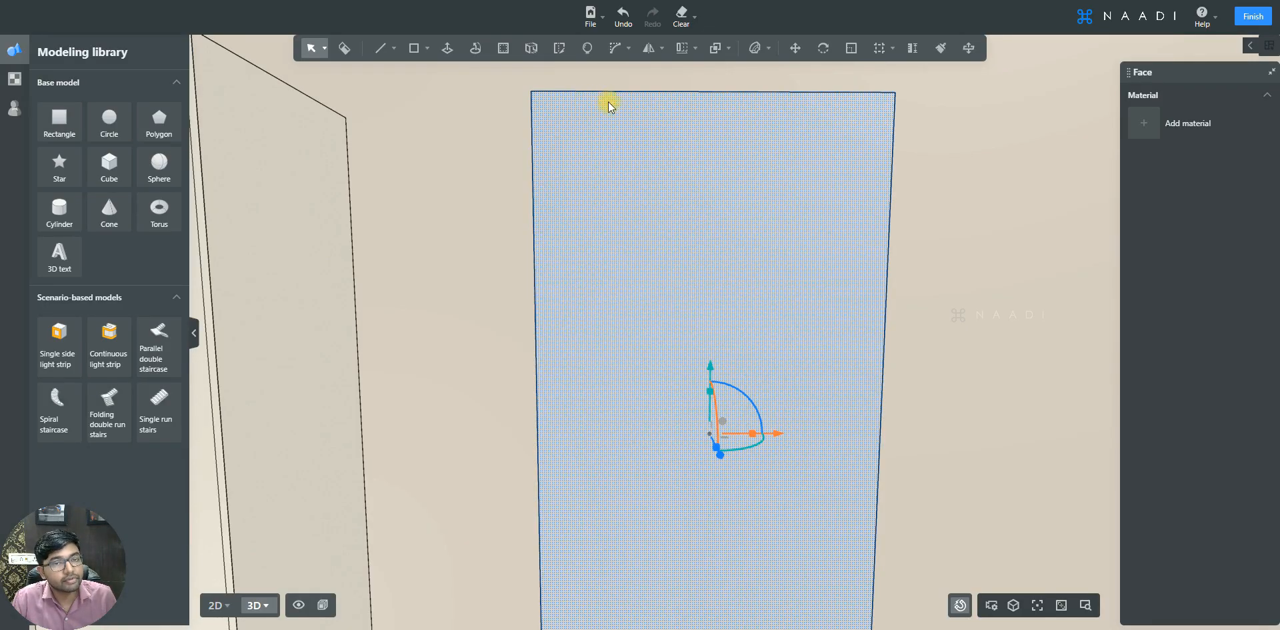
click(891, 48)
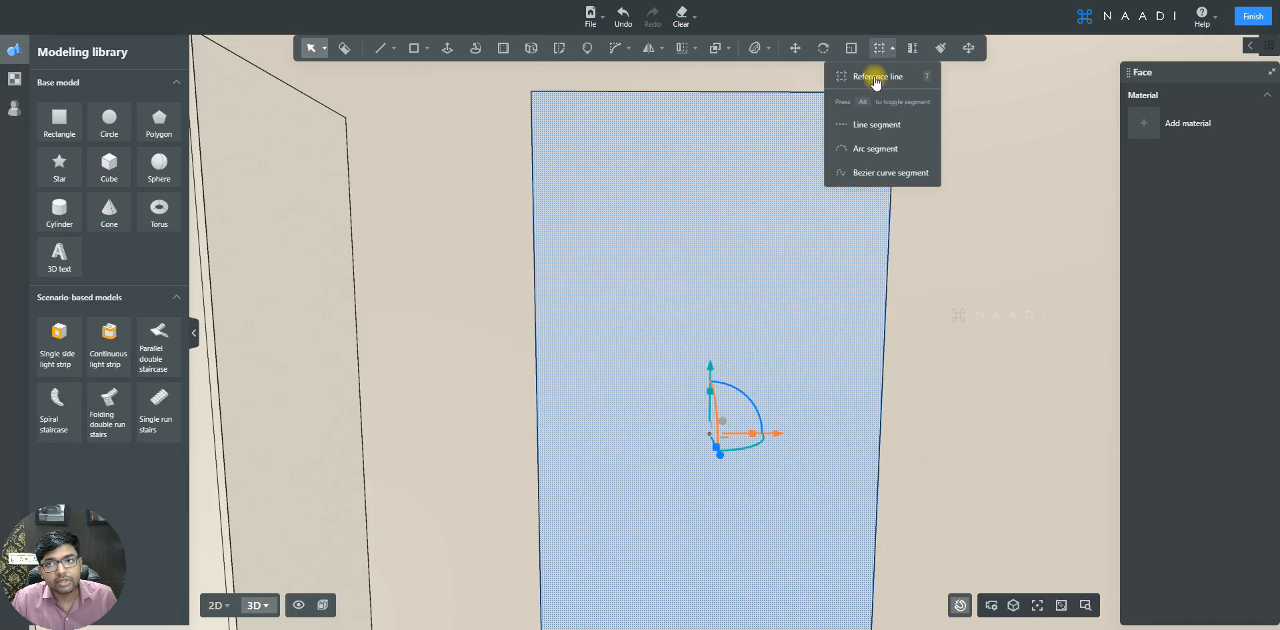
click(876, 76)
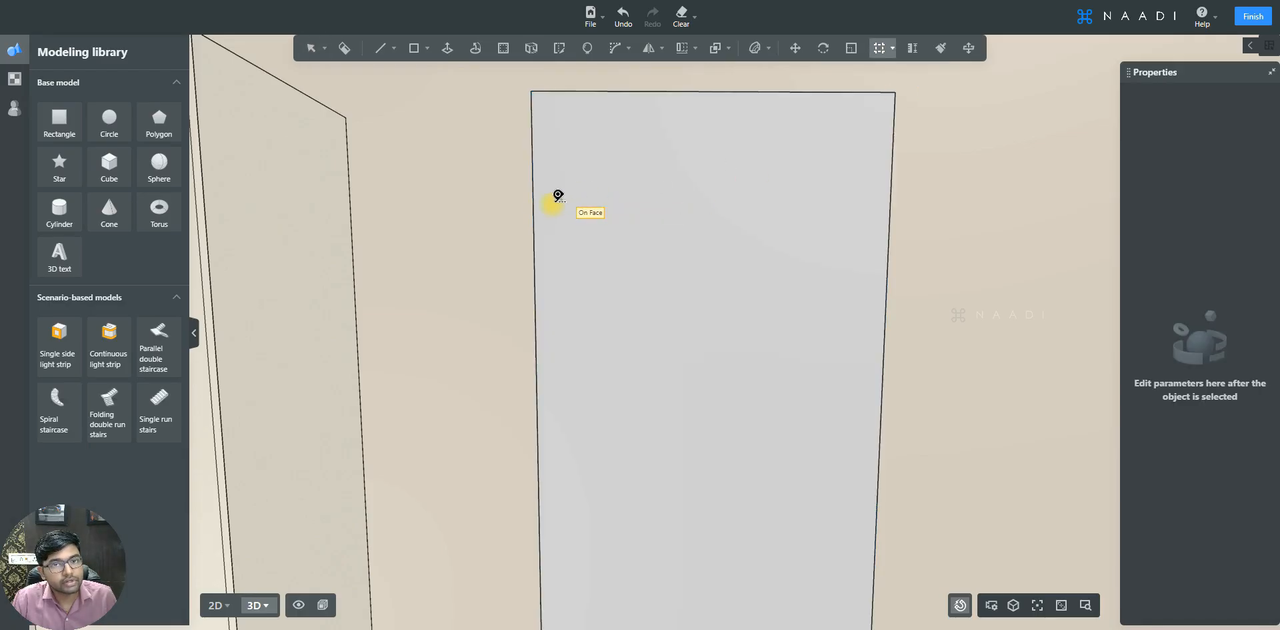
text(2)
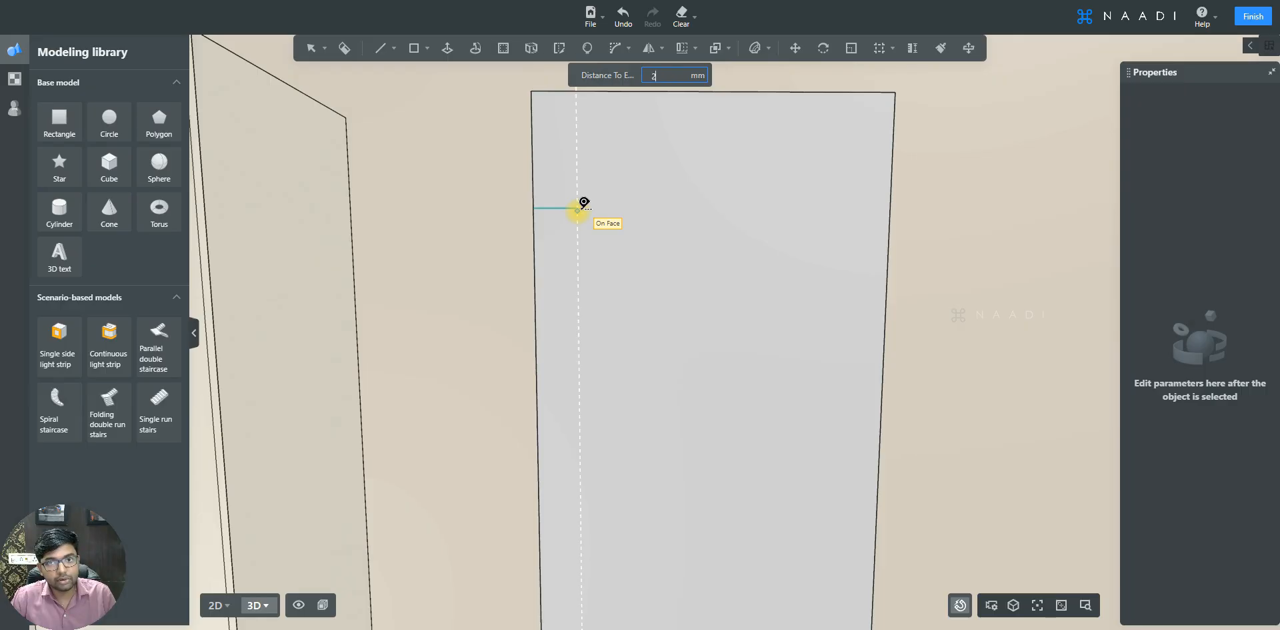
key(Return)
scroll(592, 204, up, 2)
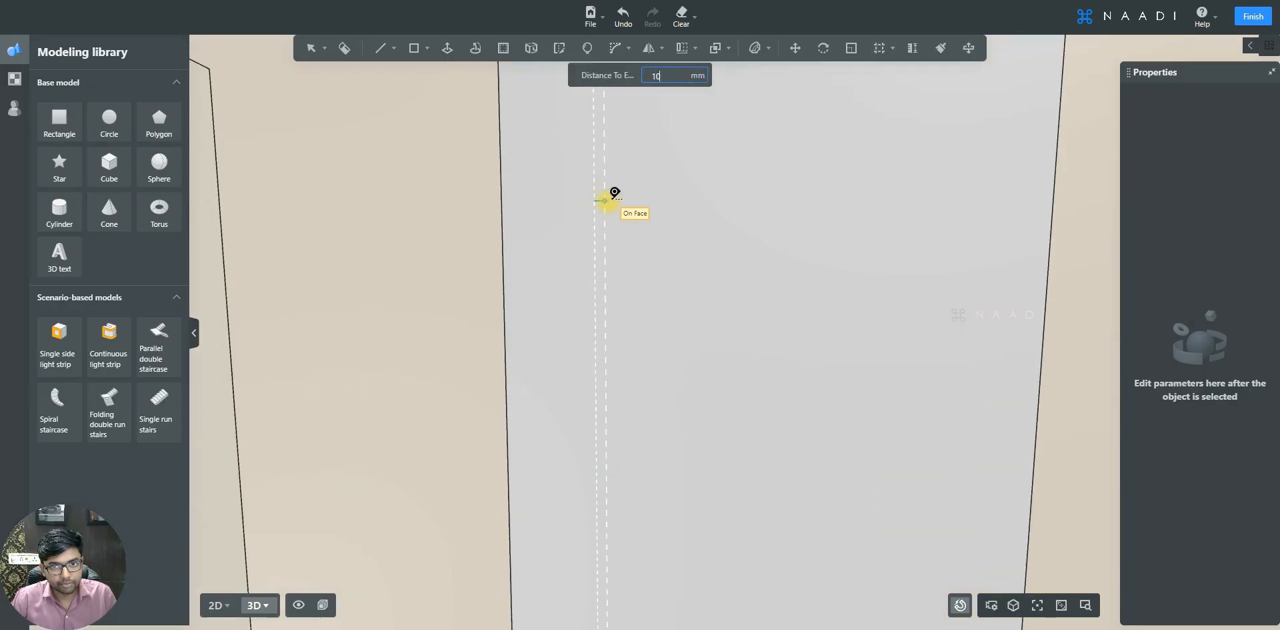
text(10)
key(Return)
scroll(608, 190, up, 2)
click(592, 193)
scroll(650, 189, down, 1)
text(75)
key(Return)
click(652, 192)
text(10)
key(Return)
click(660, 203)
text(75)
key(Return)
click(723, 202)
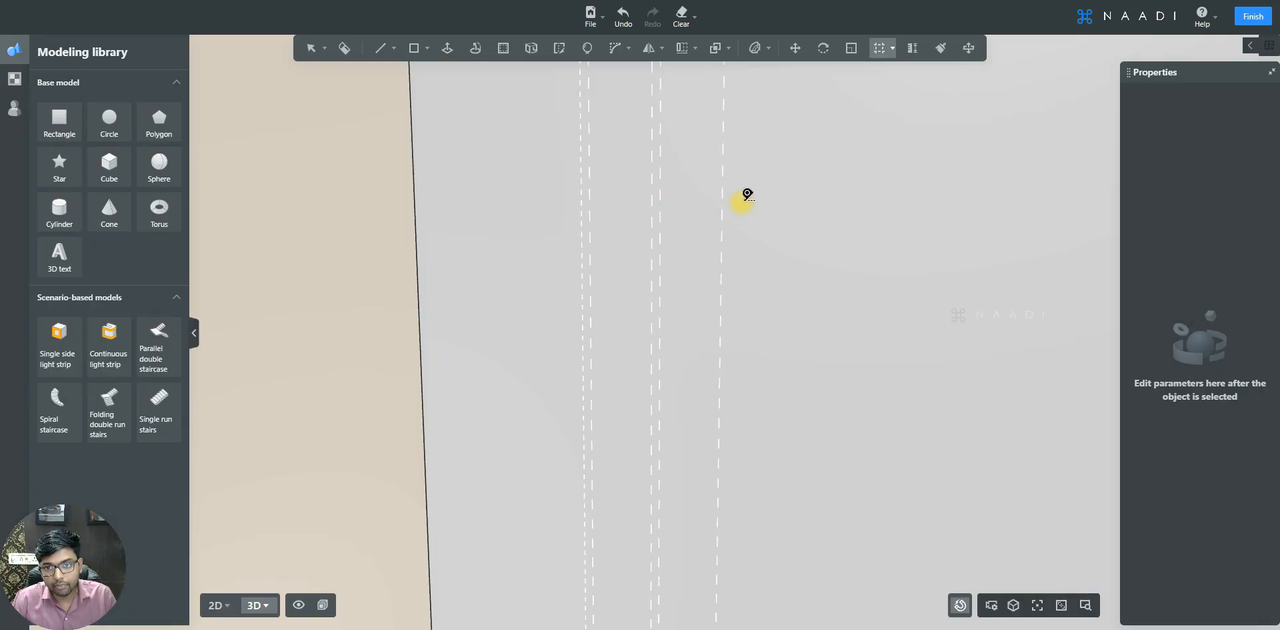
text(10)
key(Return)
scroll(572, 188, down, 2)
scroll(701, 94, down, 1)
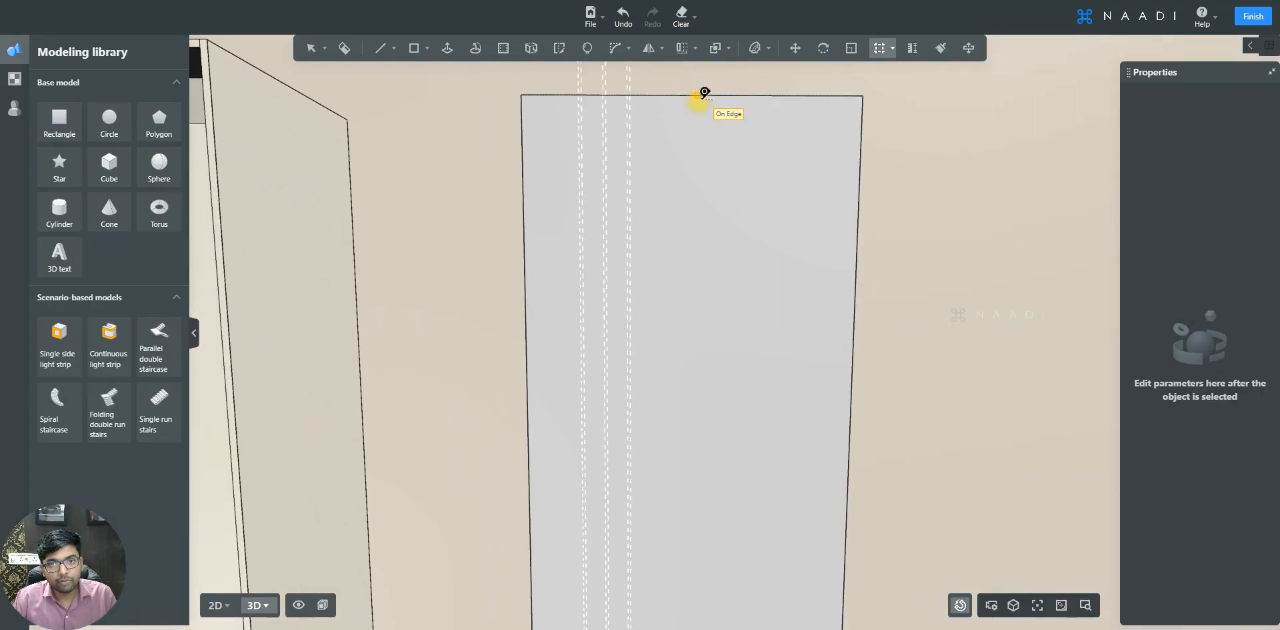
- Add a horizontal reference line 80 mm below the panel's top edge
click(699, 95)
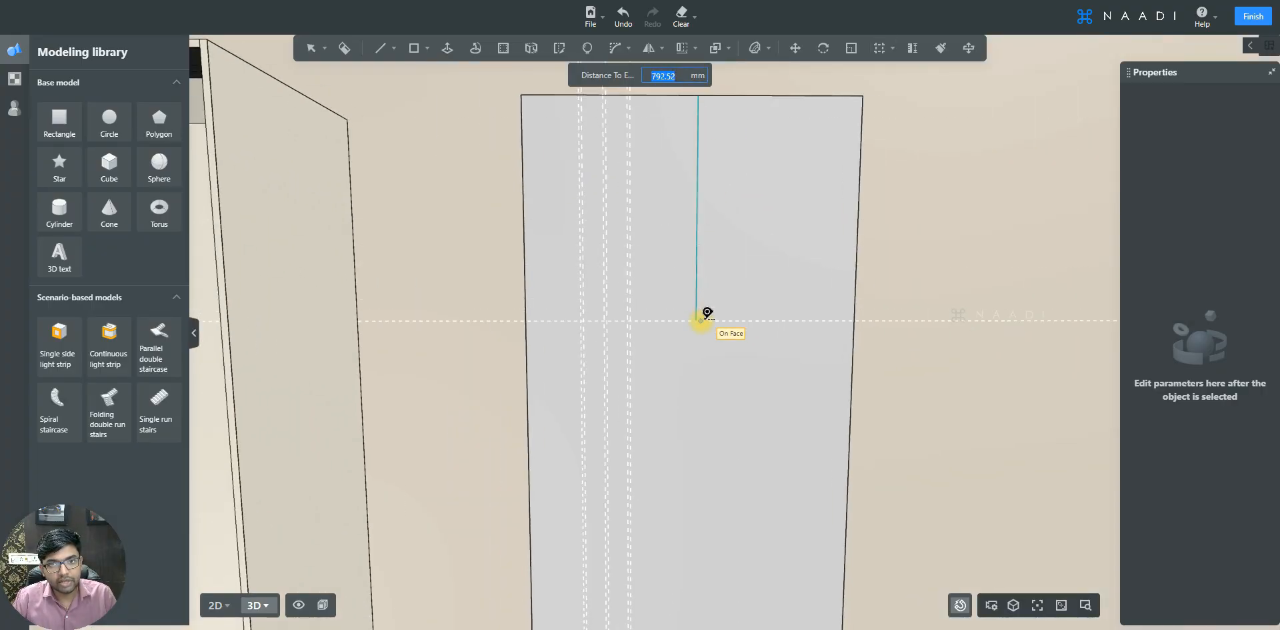
text(8)
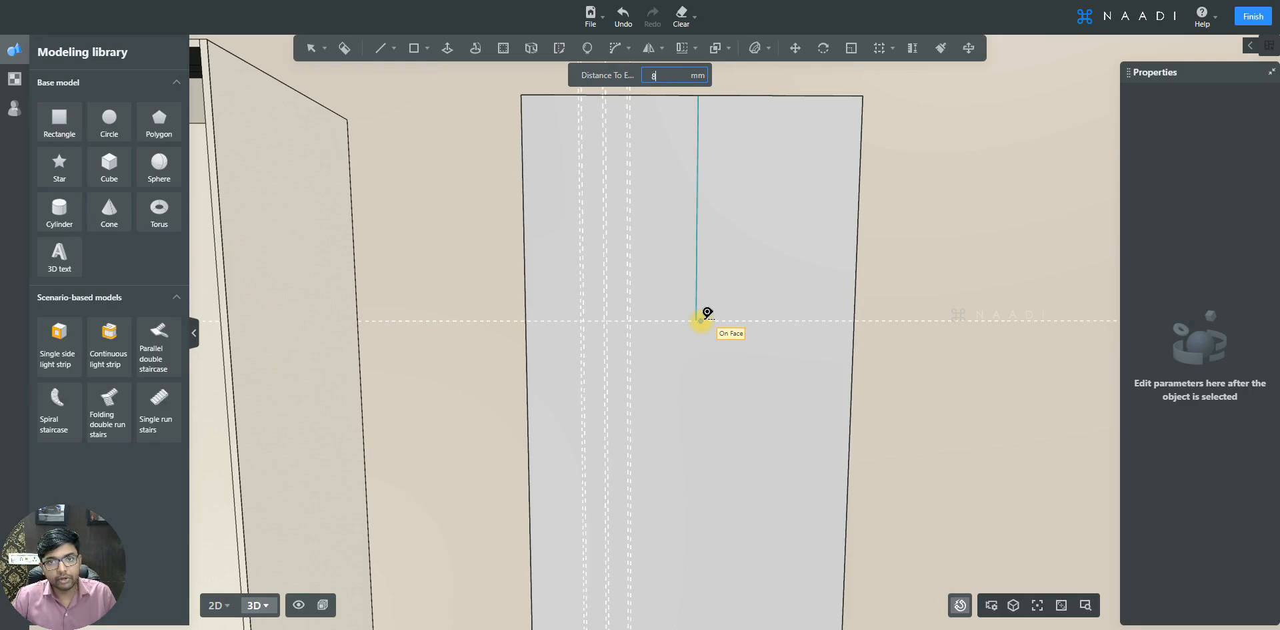
text(0)
key(Return)
scroll(661, 300, up, 3)
scroll(659, 288, down, 5)
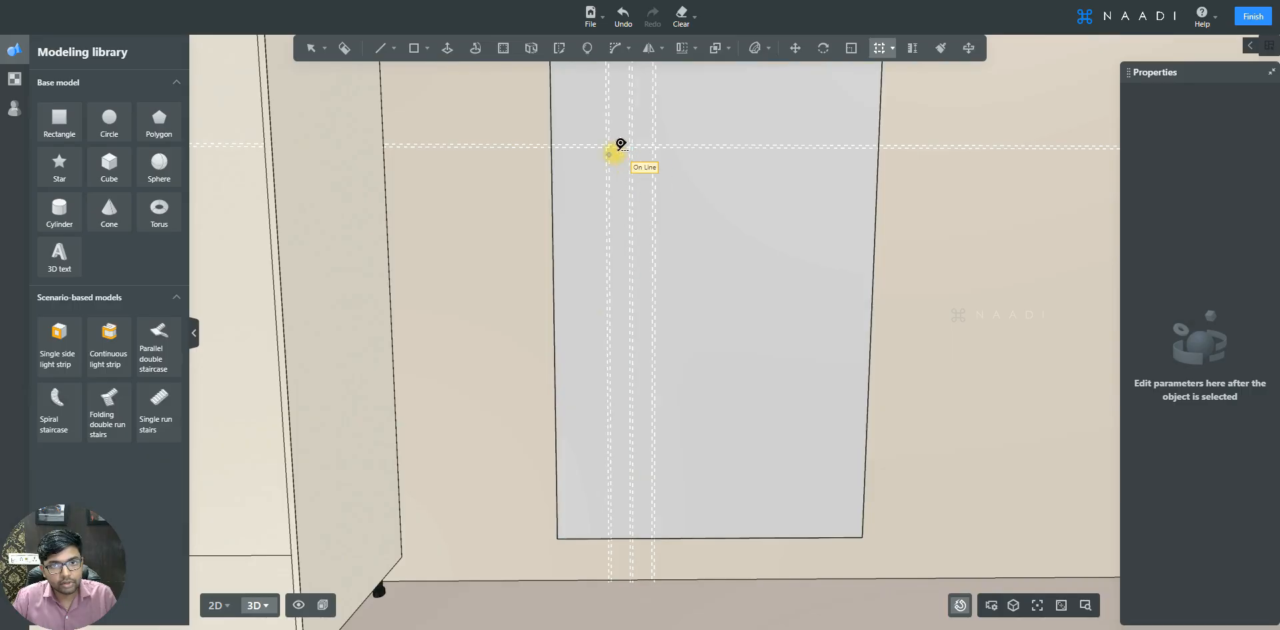
- Add a horizontal reference line 250 mm above the panel's bottom edge
scroll(674, 517, up, 3)
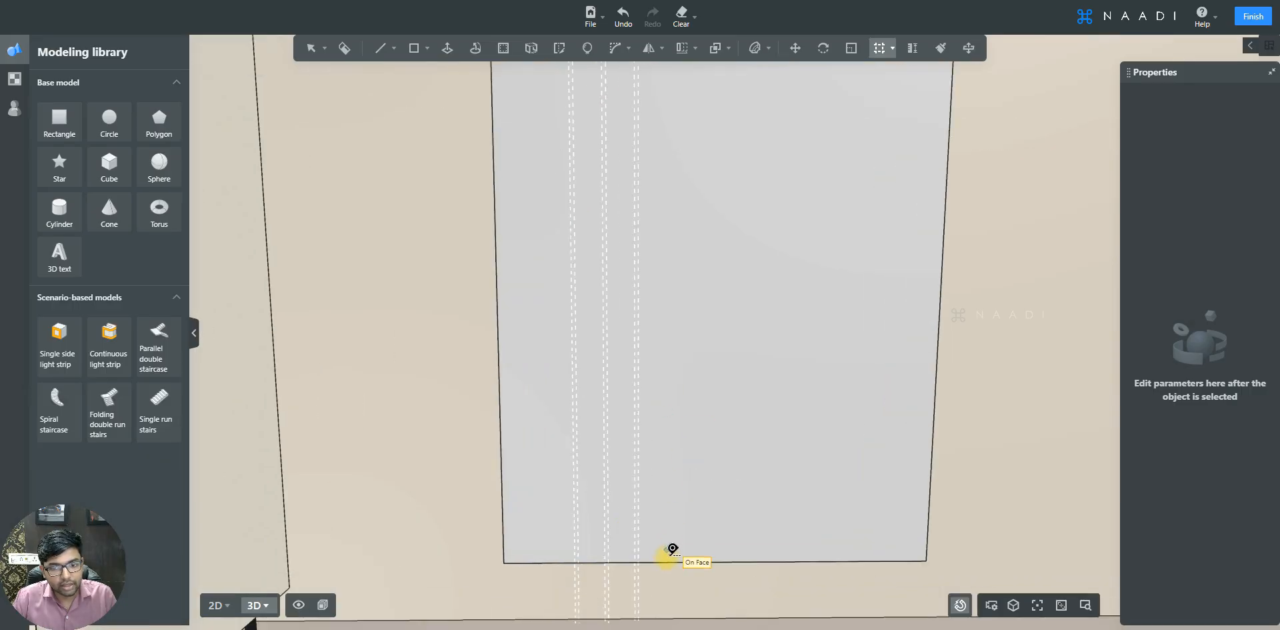
click(665, 561)
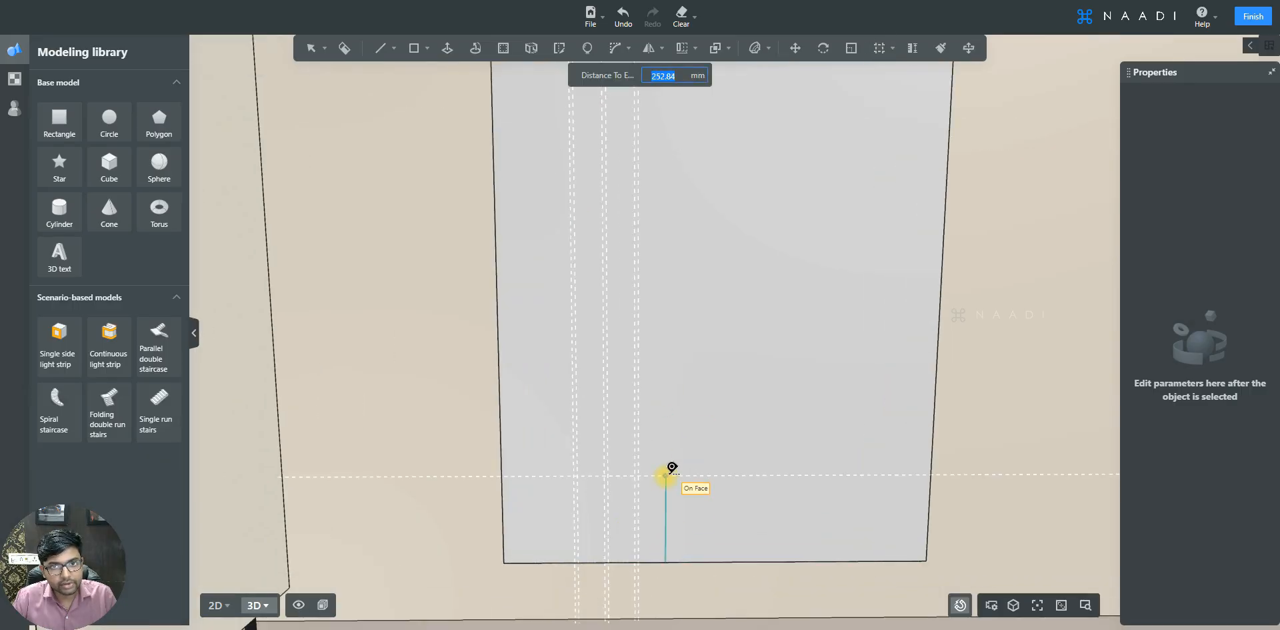
text(250)
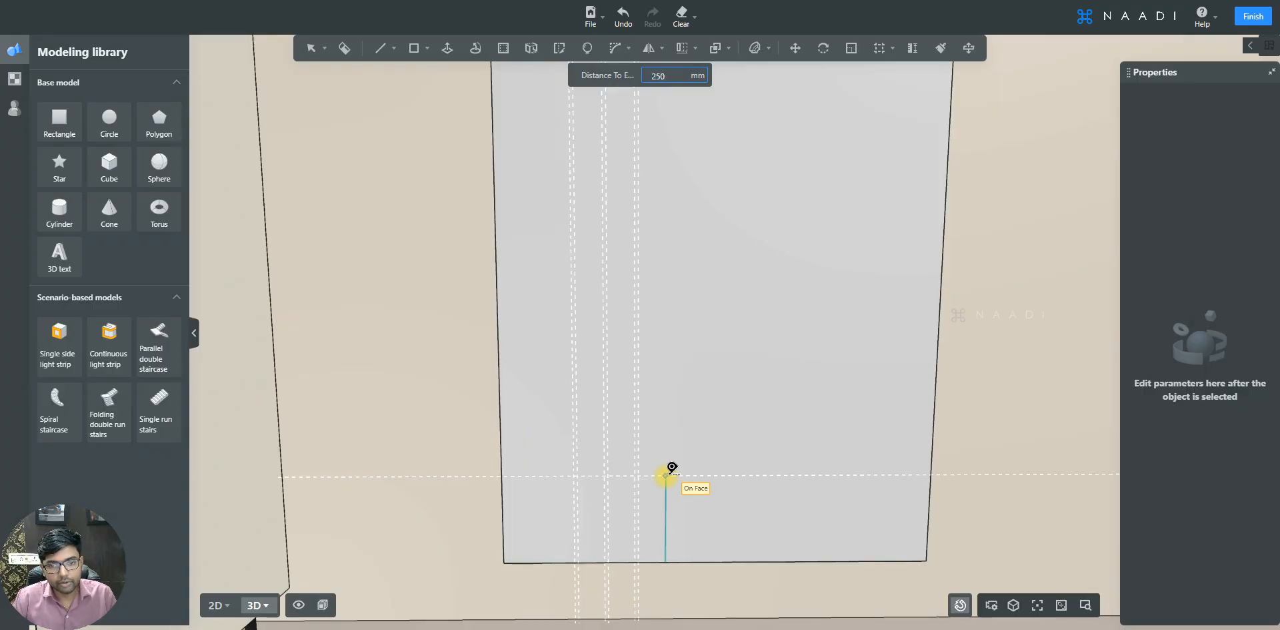
key(Return)
scroll(640, 470, down, 3)
scroll(651, 186, up, 2)
- Draw a narrow full-height rectangle about 86 mm wide on the panel along the vertical reference lines
middle_drag(652, 186, 606, 200)
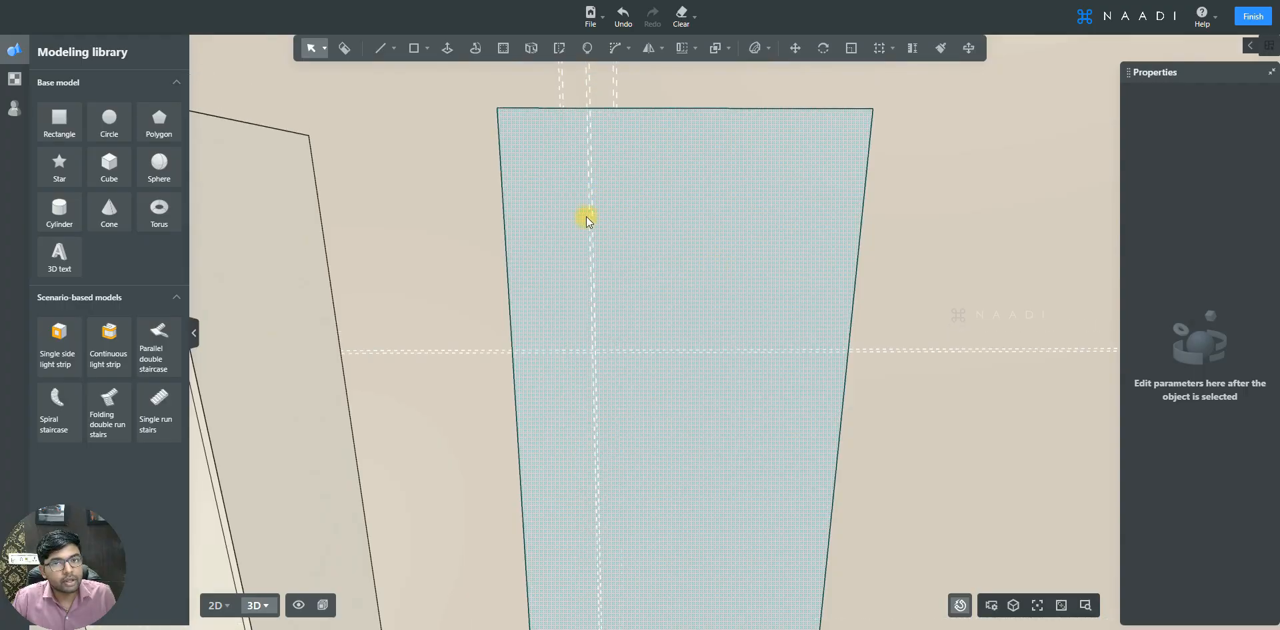
scroll(577, 217, up, 1)
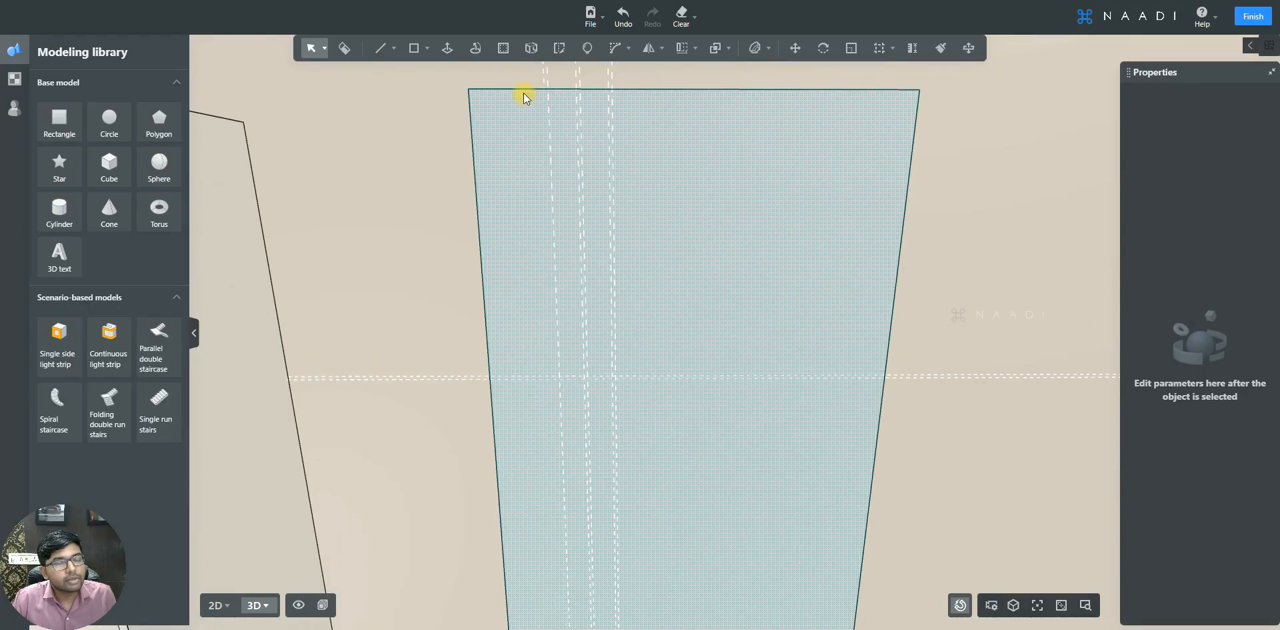
click(418, 46)
click(419, 75)
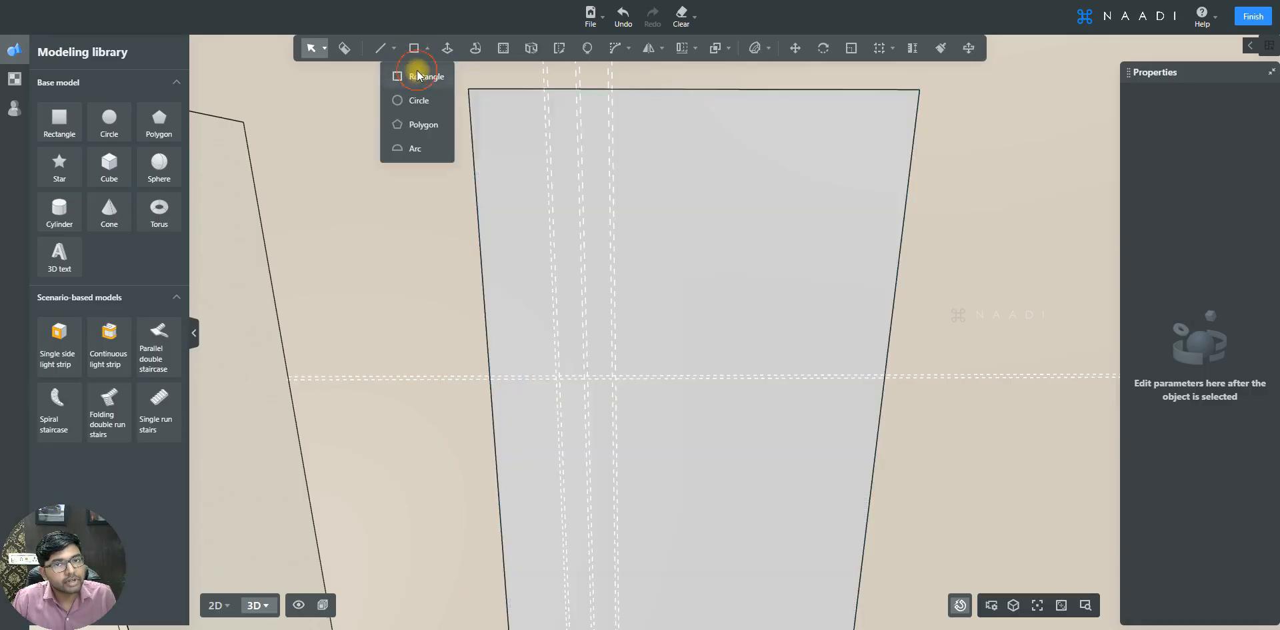
click(536, 92)
scroll(580, 200, up, 2)
scroll(575, 192, down, 4)
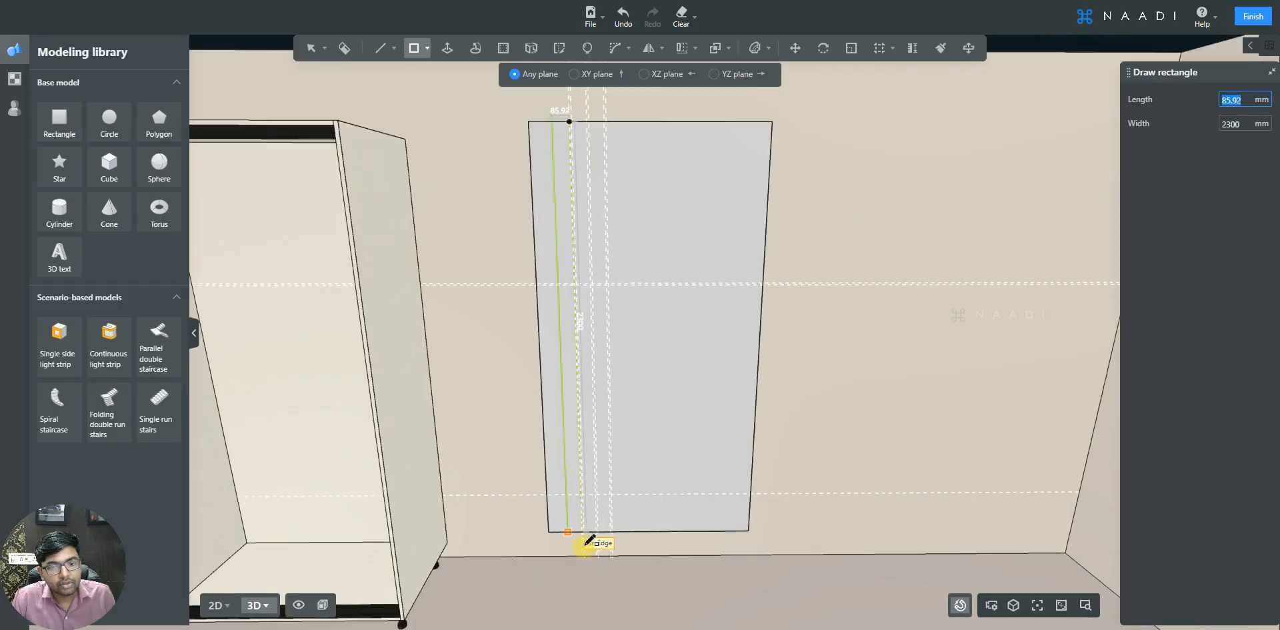
scroll(590, 540, up, 5)
click(608, 514)
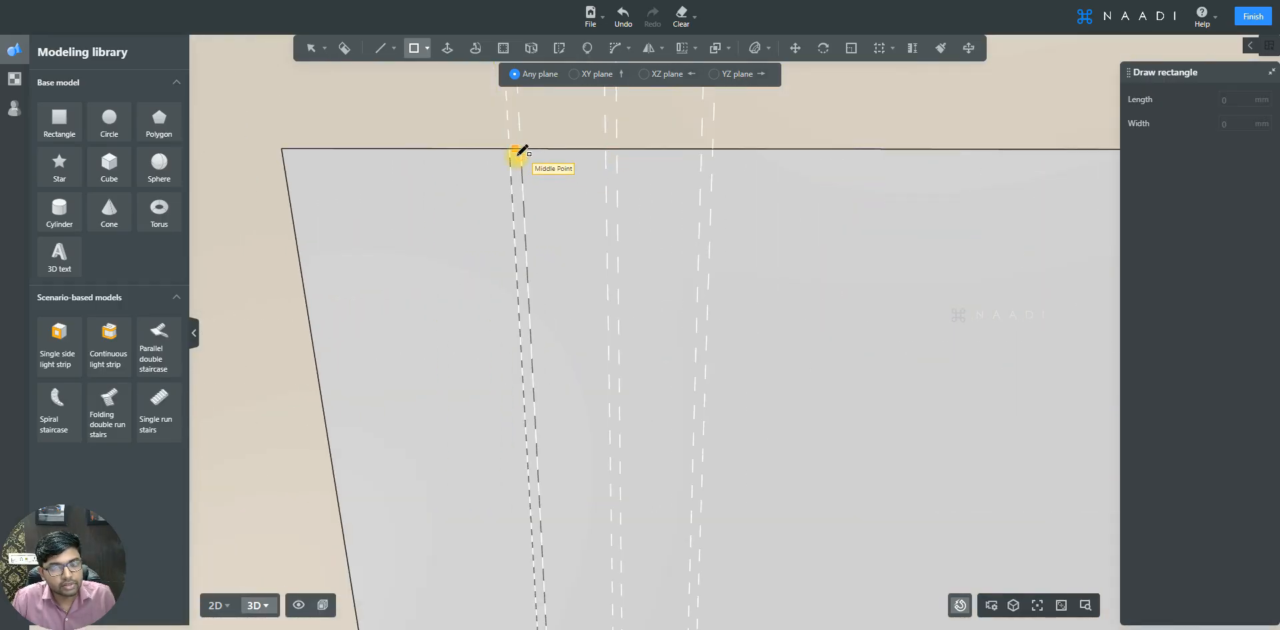
key(Escape)
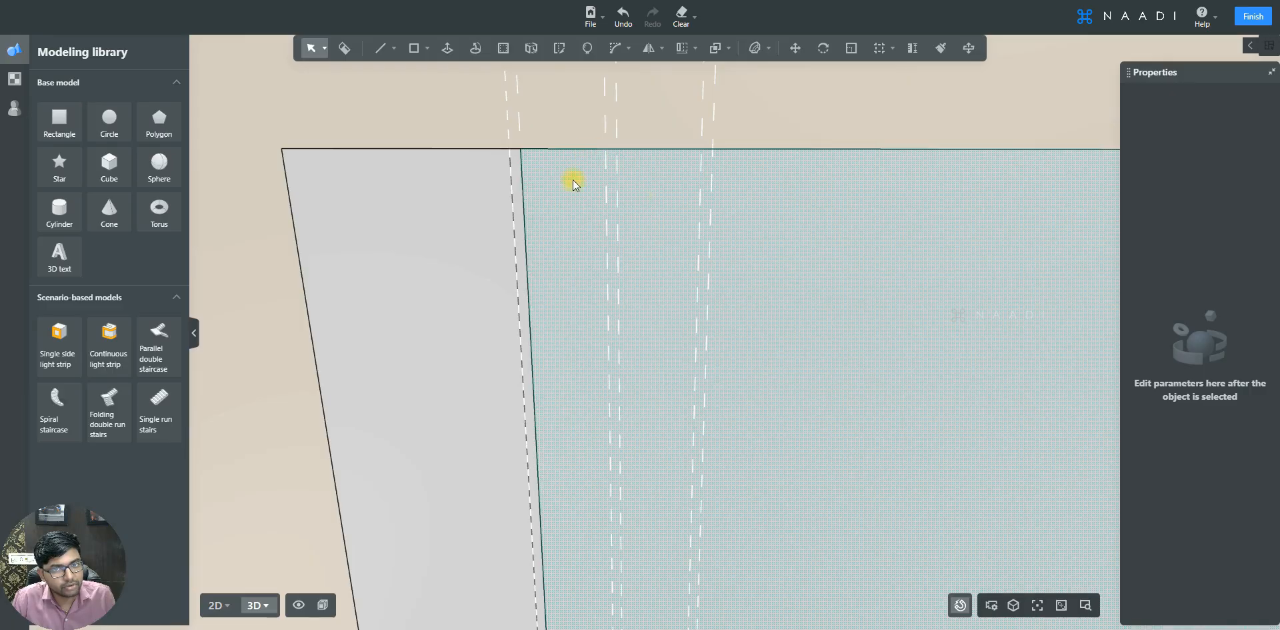
- Copy the narrow vertical strip 85 mm to the right along the reference lines
click(518, 162)
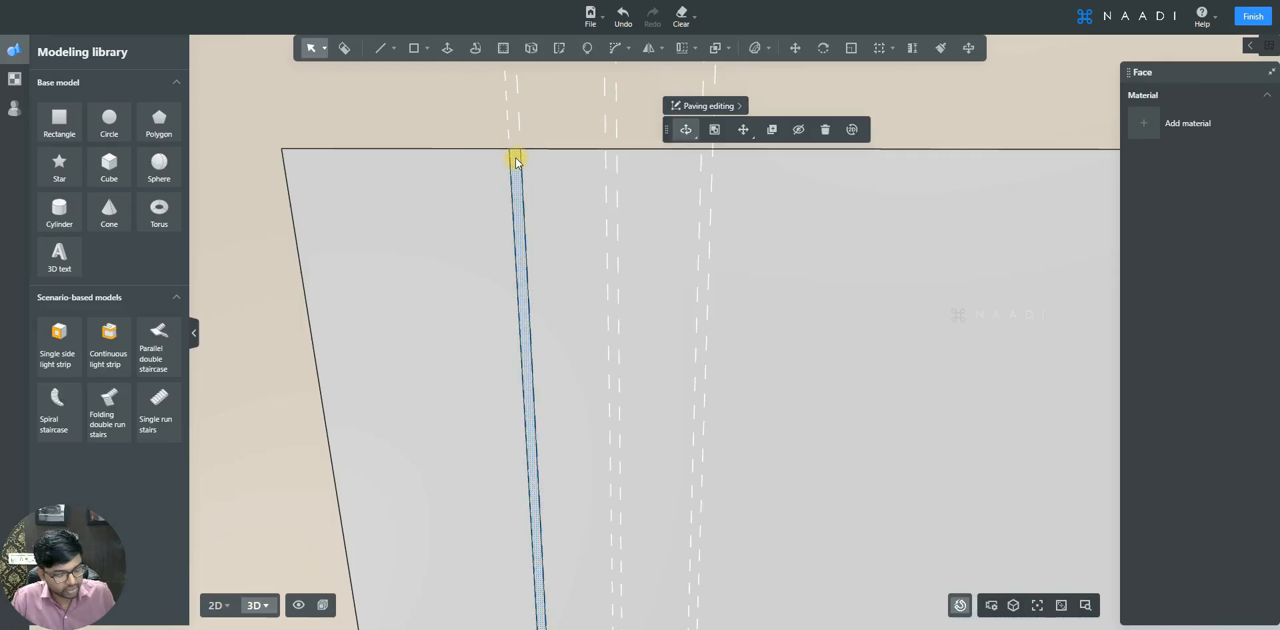
key(ctrl+c)
click(510, 149)
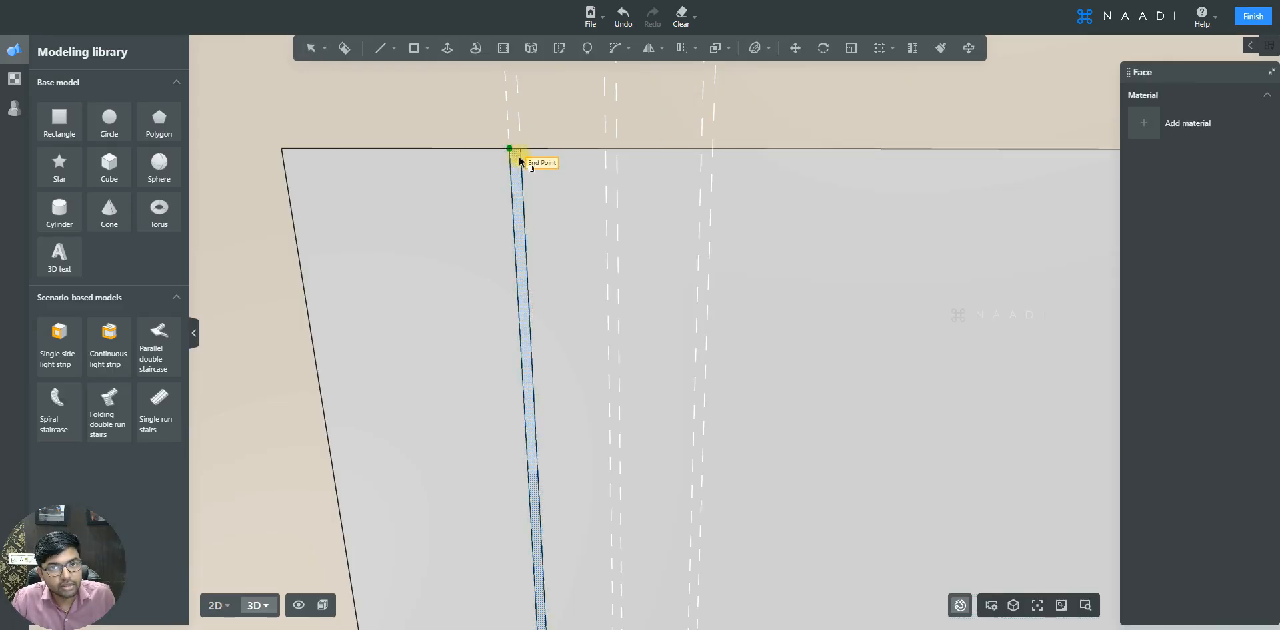
click(606, 153)
click(607, 149)
click(700, 153)
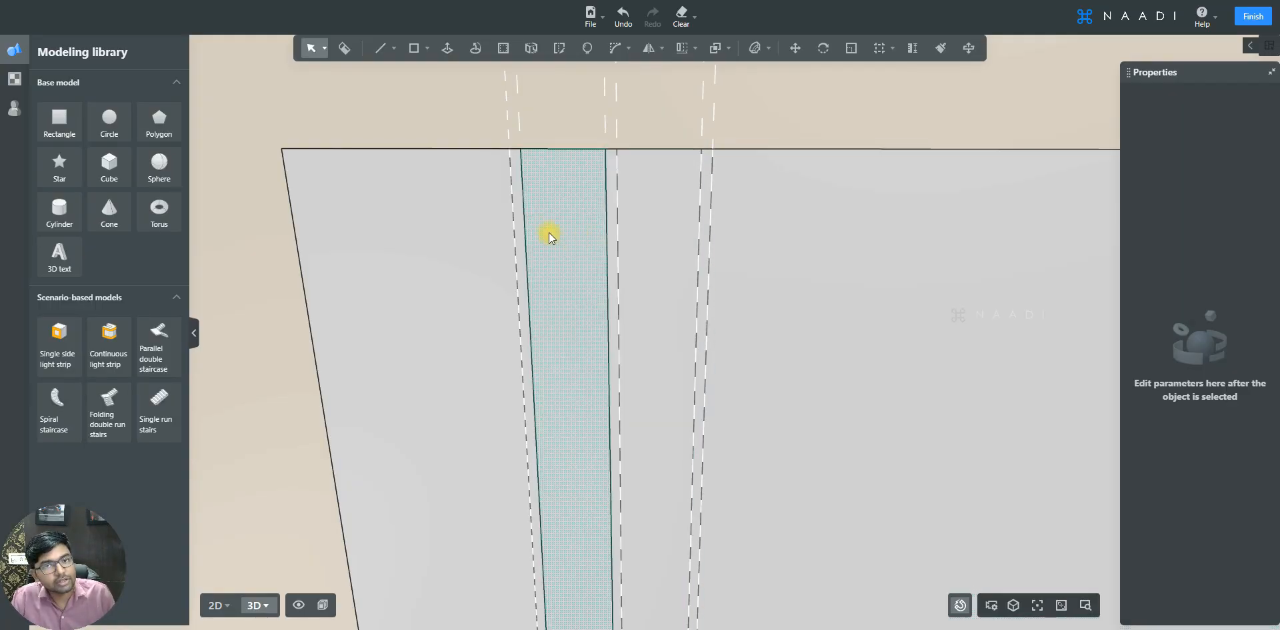
click(682, 48)
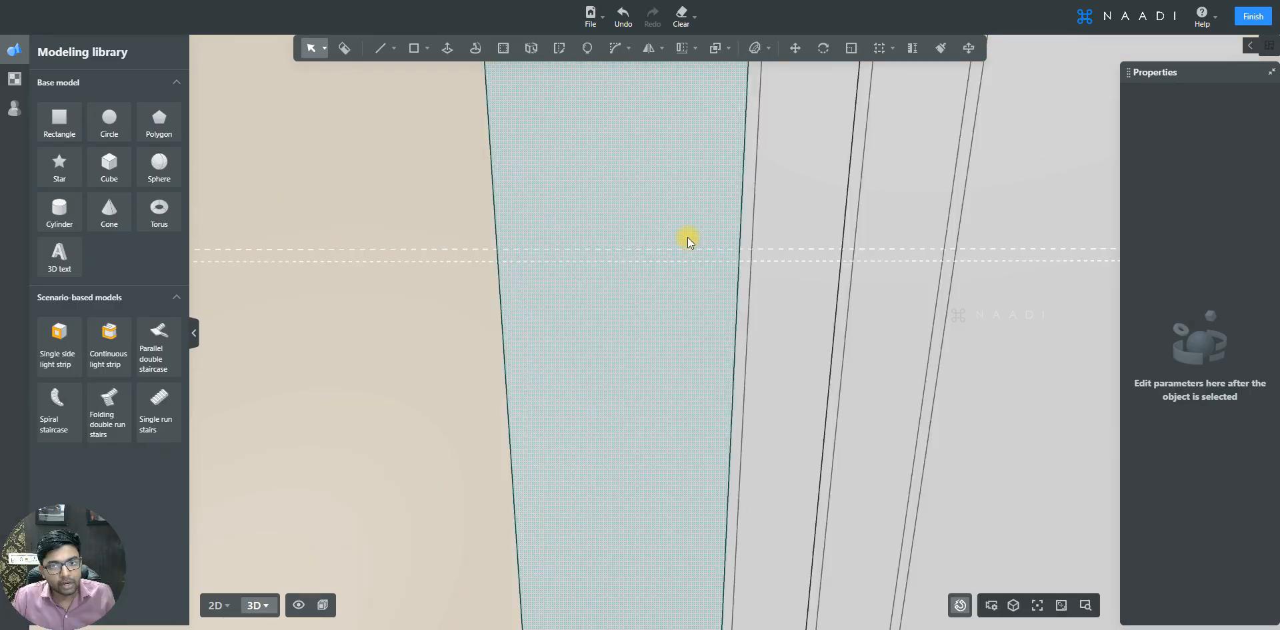
- Draw a thin horizontal rectangle across the panel's full width at the upper reference line
scroll(687, 237, up, 1)
key(r)
scroll(479, 252, down, 5)
click(478, 252)
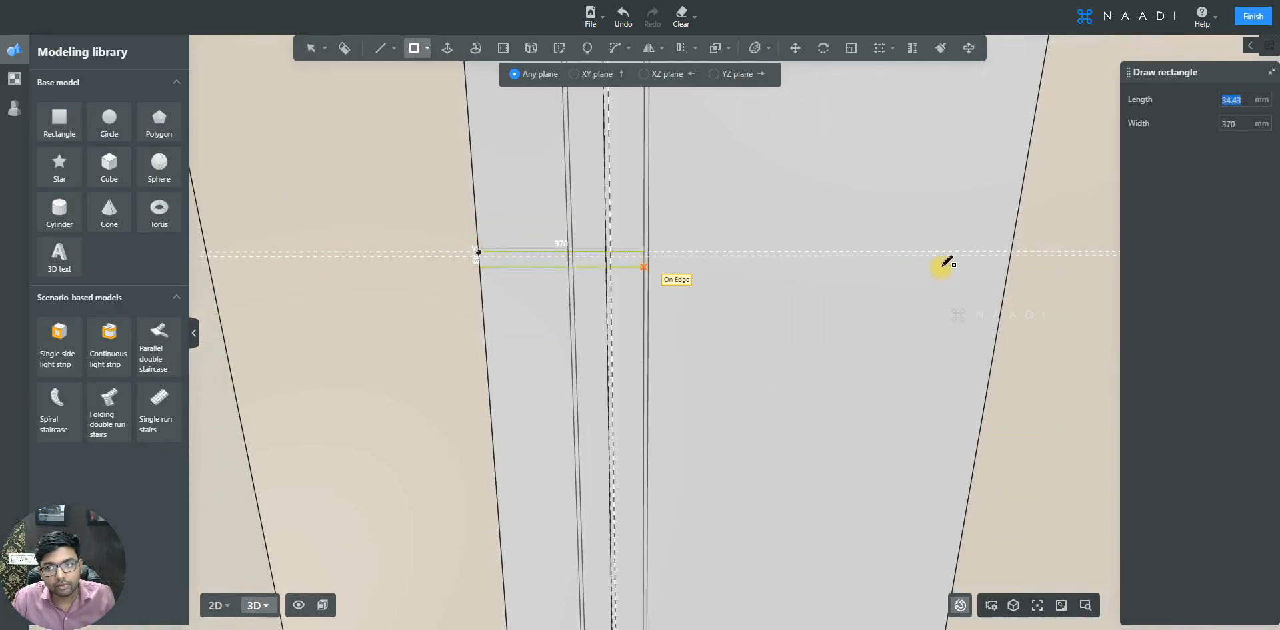
scroll(993, 258, up, 5)
click(1078, 241)
scroll(1067, 241, down, 5)
scroll(652, 277, up, 5)
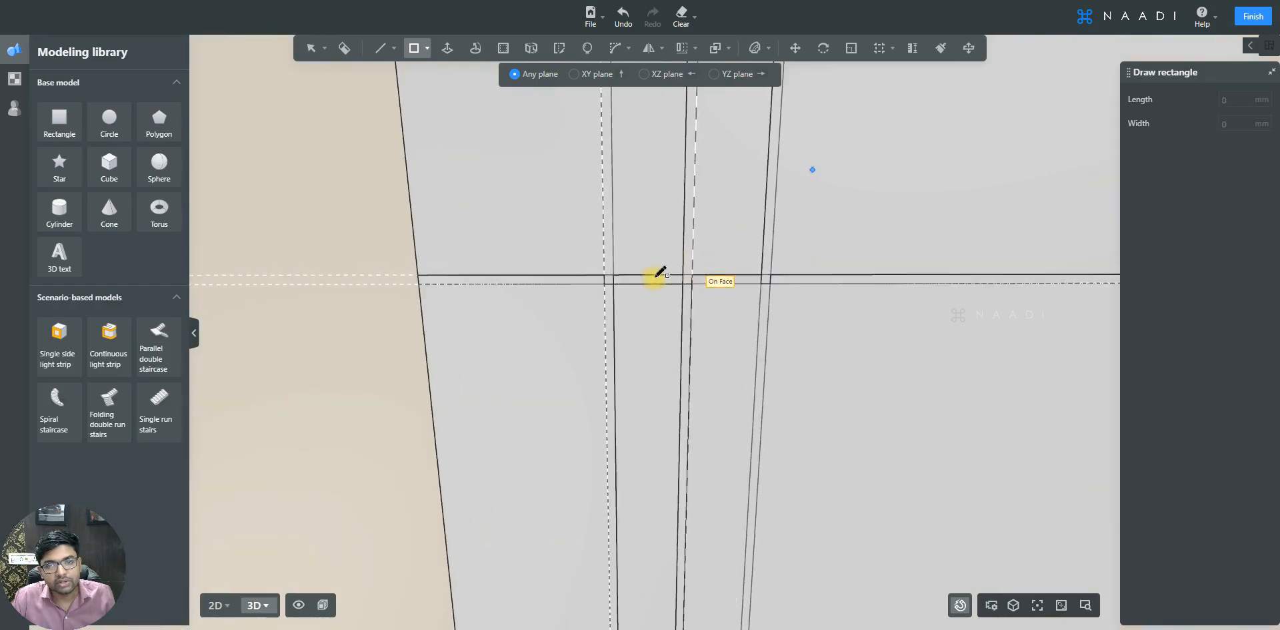
key(Escape)
- Inspect the divided door panel and select all of its faces
scroll(581, 275, up, 2)
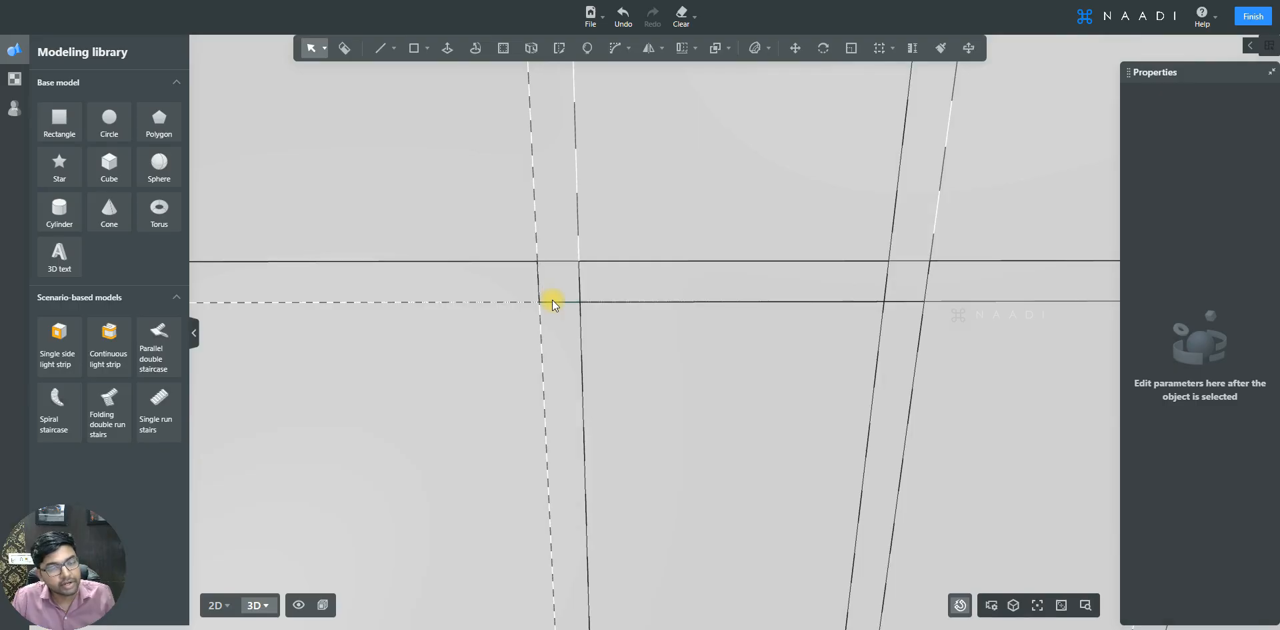
scroll(658, 160, down, 5)
scroll(663, 180, up, 5)
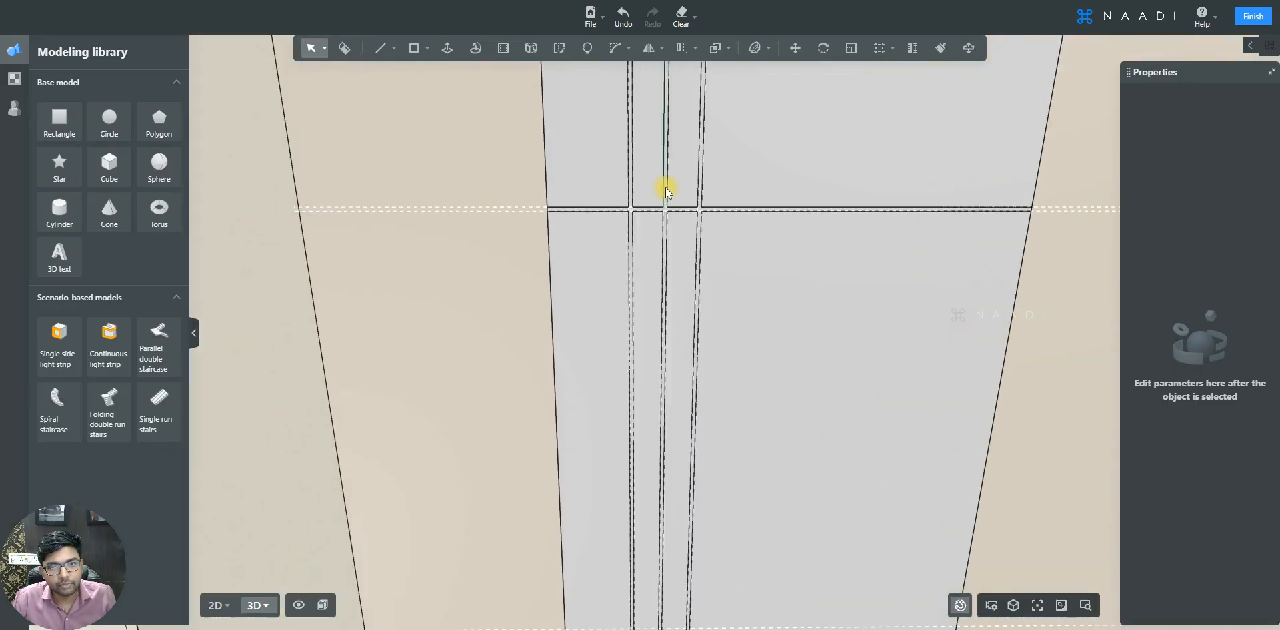
scroll(665, 214, up, 4)
click(664, 227)
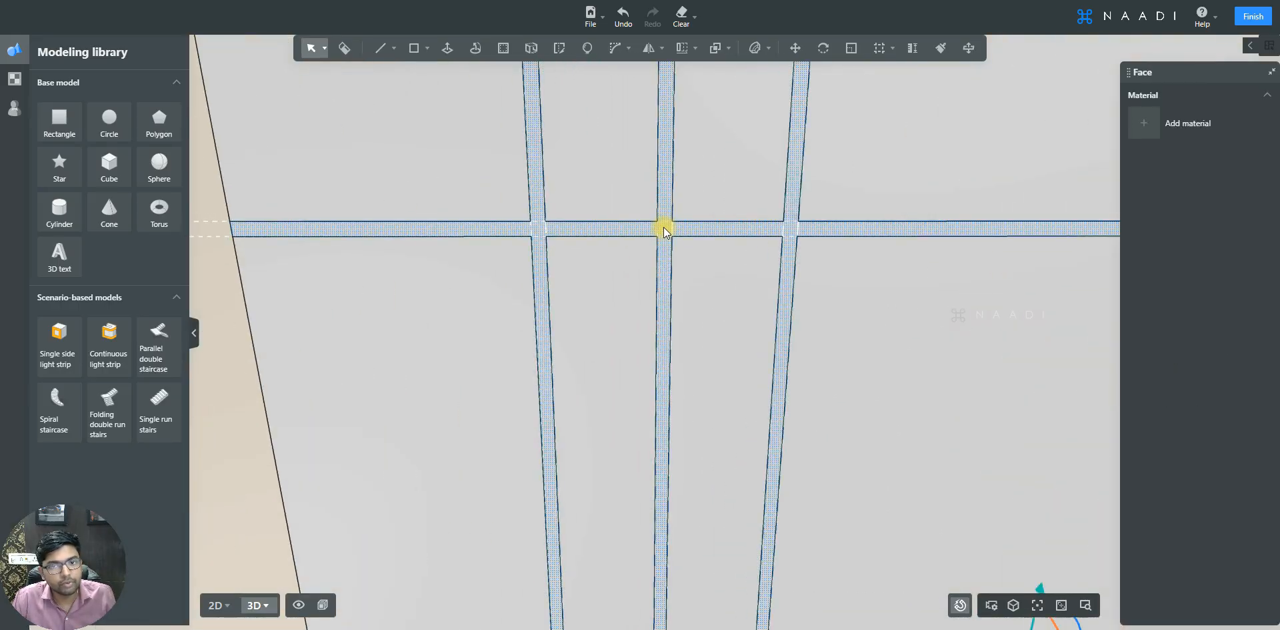
scroll(664, 230, up, 3)
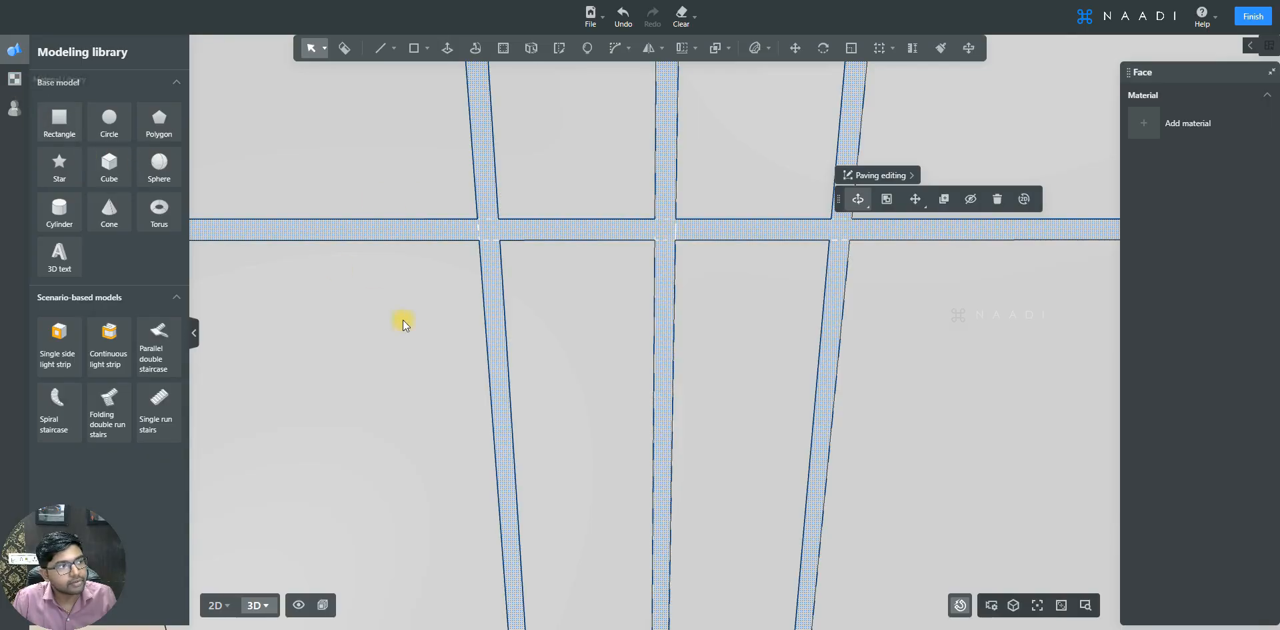
scroll(610, 313, down, 12)
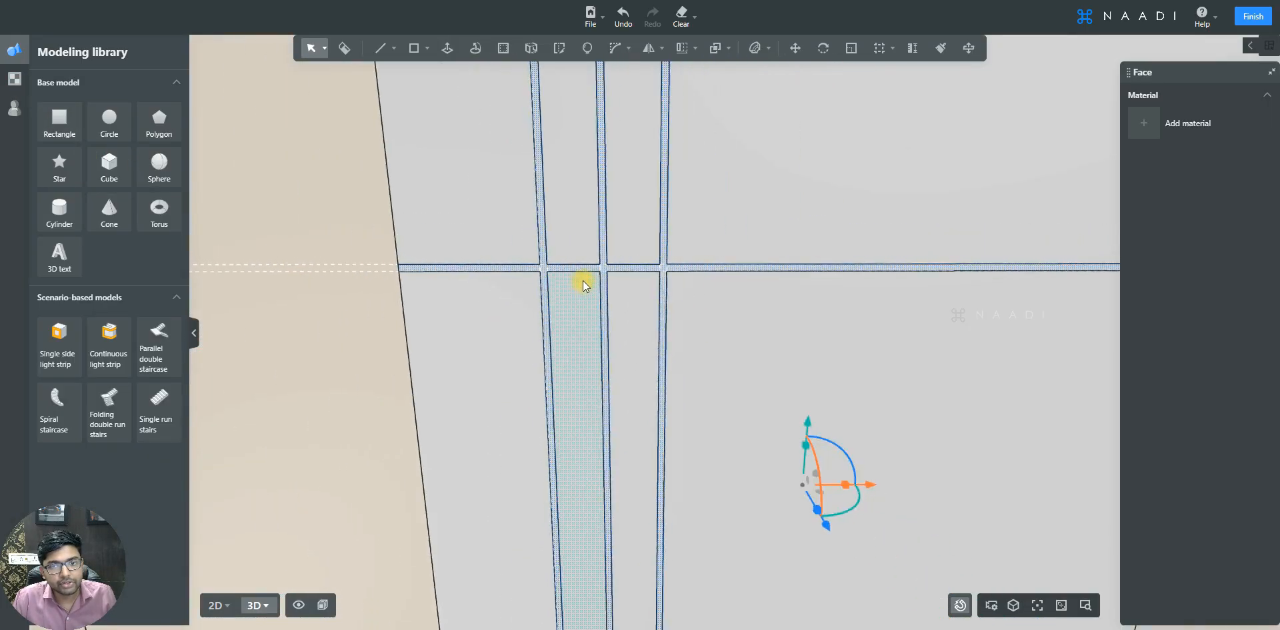
click(677, 302)
triple_click(675, 311)
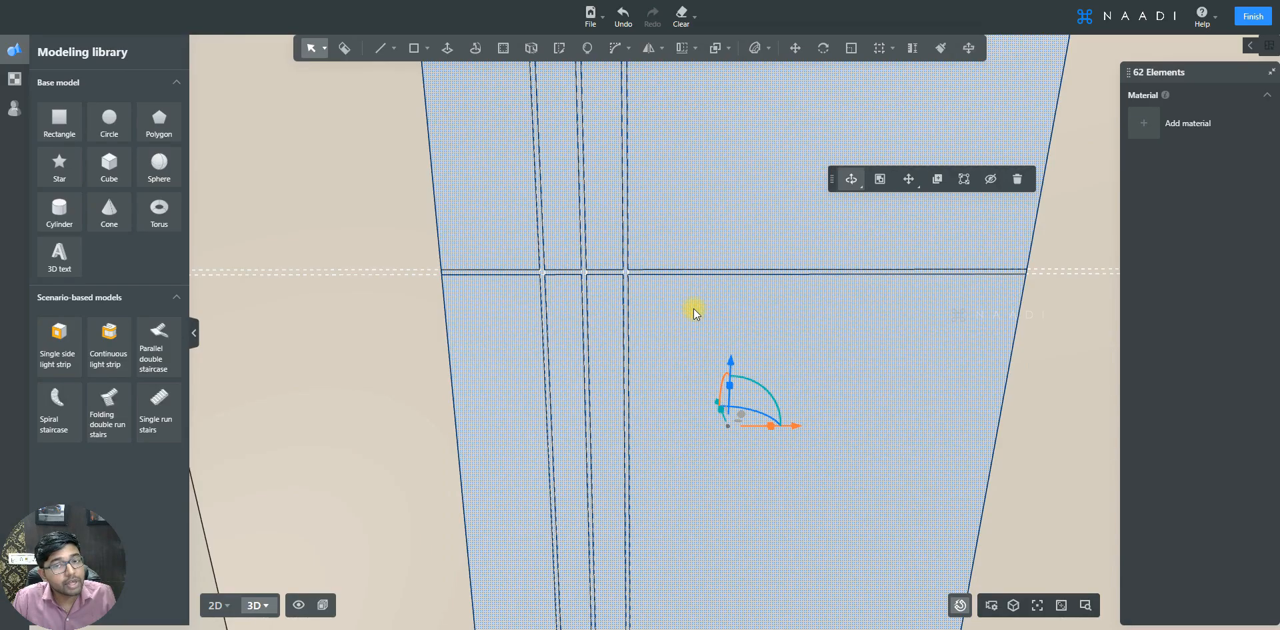
click(694, 310)
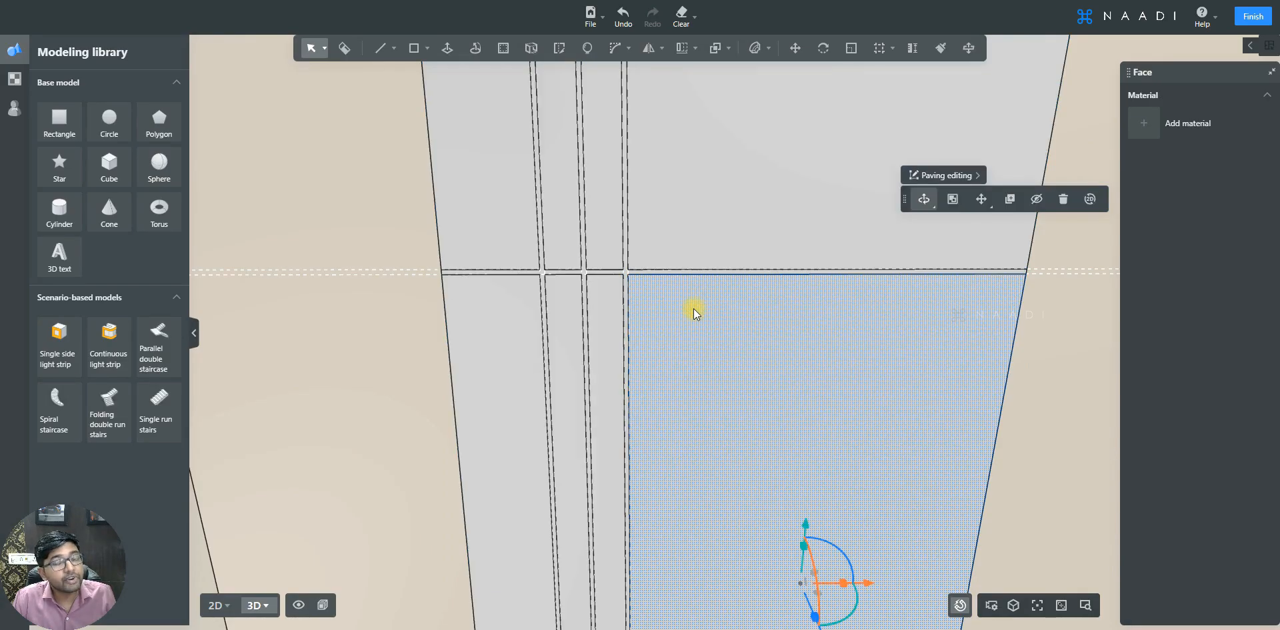
scroll(671, 275, down, 2)
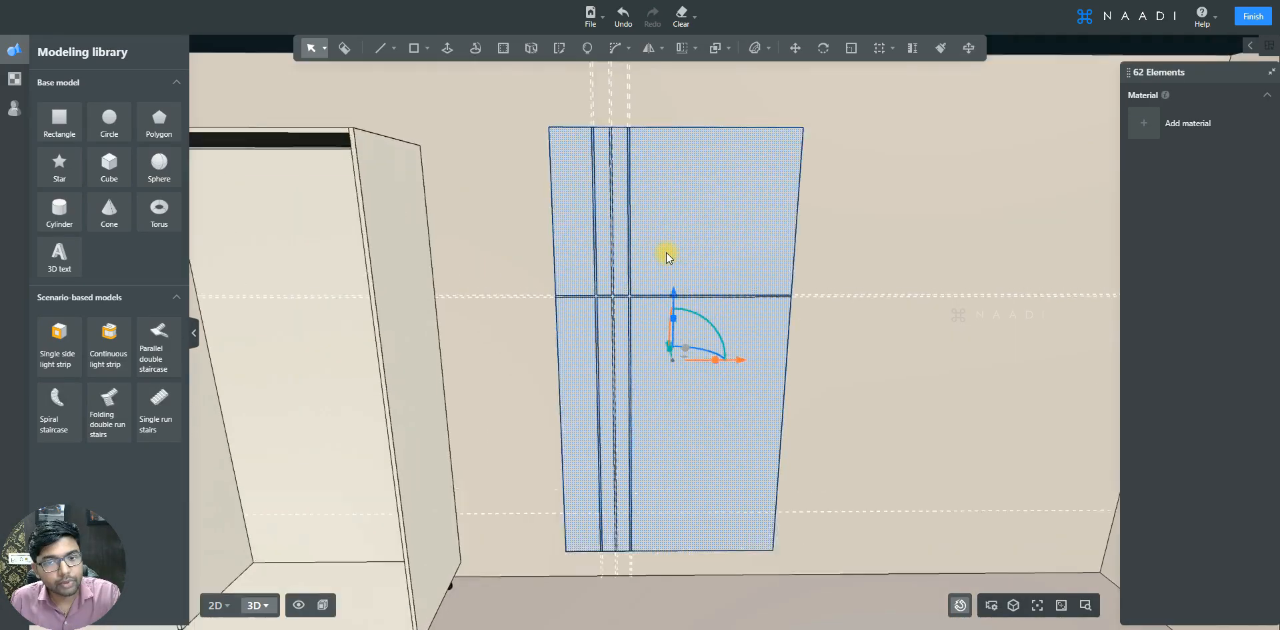
scroll(666, 252, up, 3)
scroll(667, 252, down, 3)
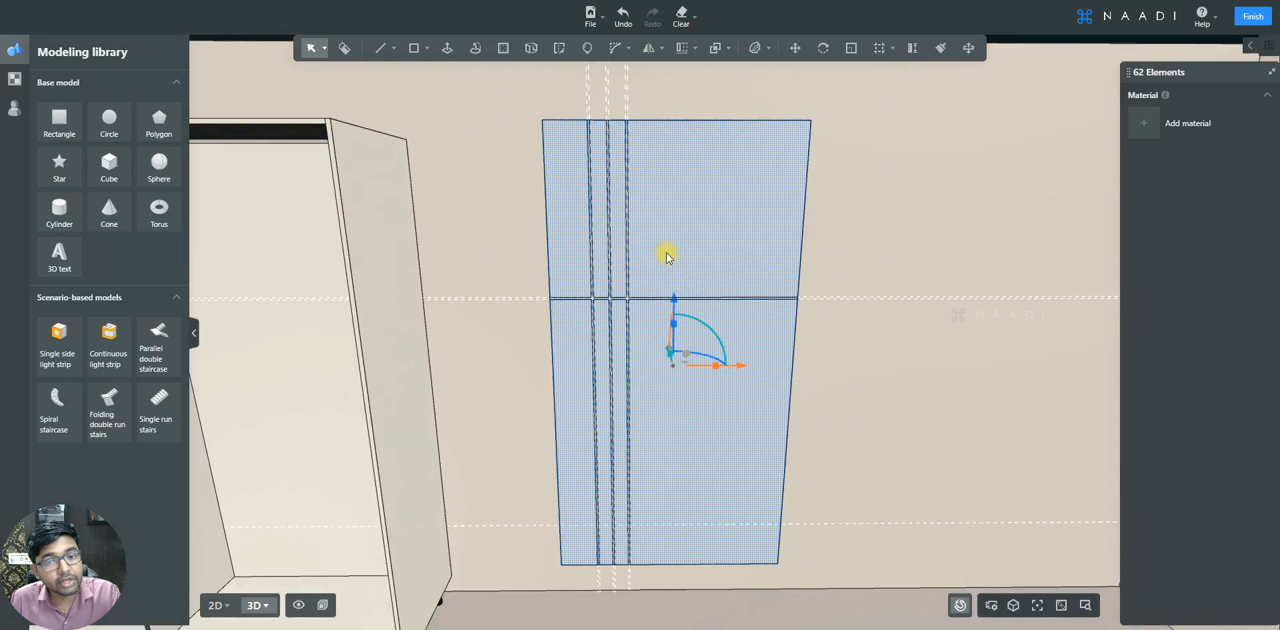
scroll(666, 252, down, 3)
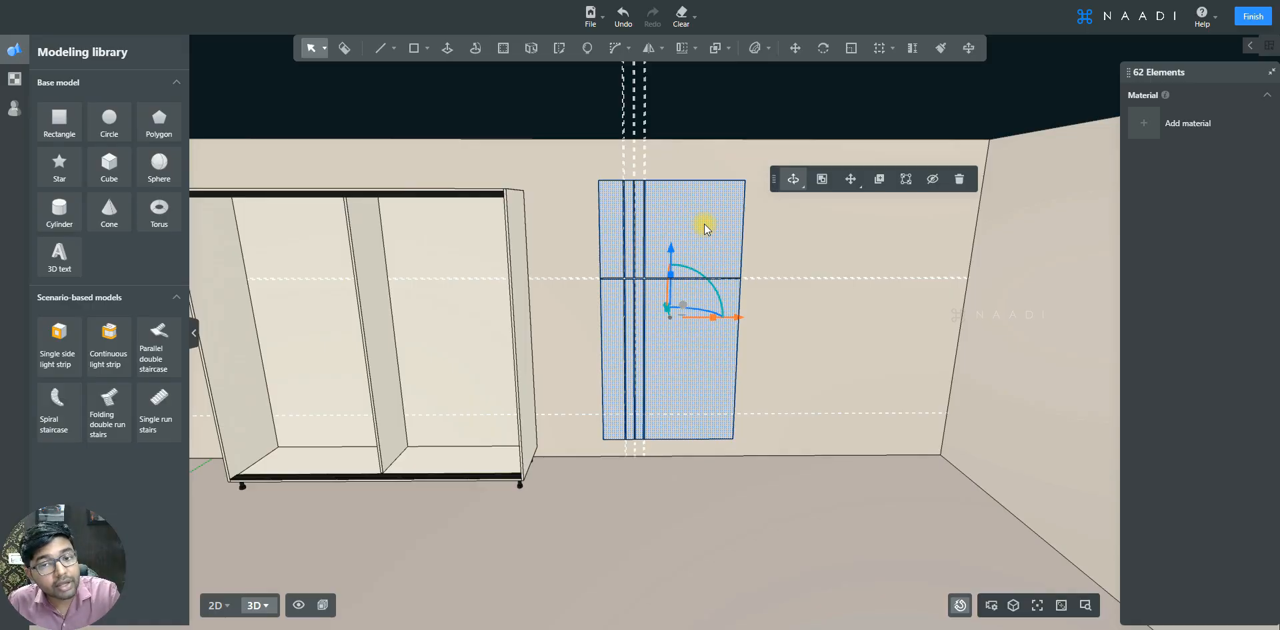
- Finish custom modeling and open the Kitchen & Bath product catalogue
scroll(704, 223, up, 3)
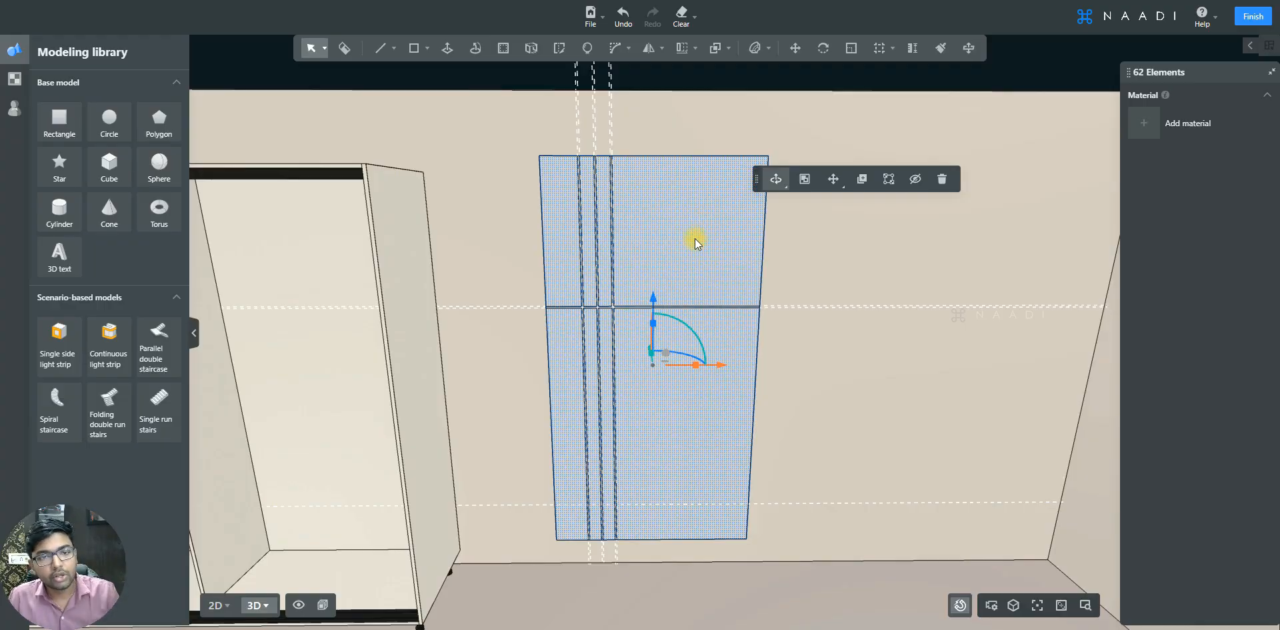
click(1251, 19)
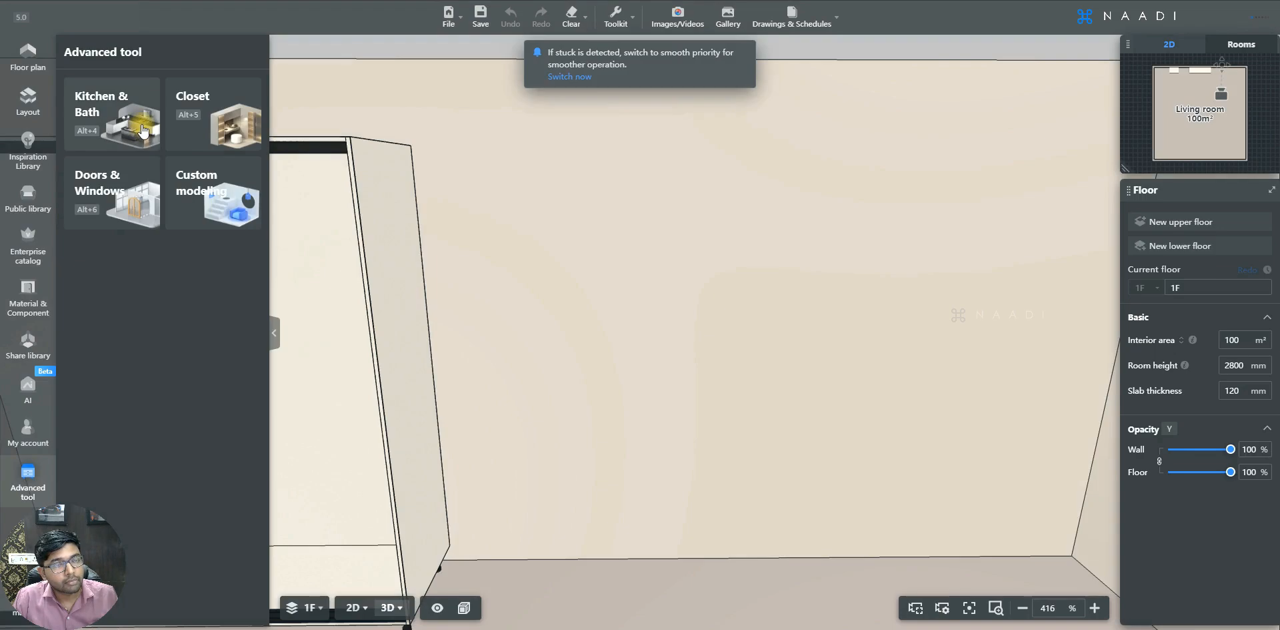
click(139, 119)
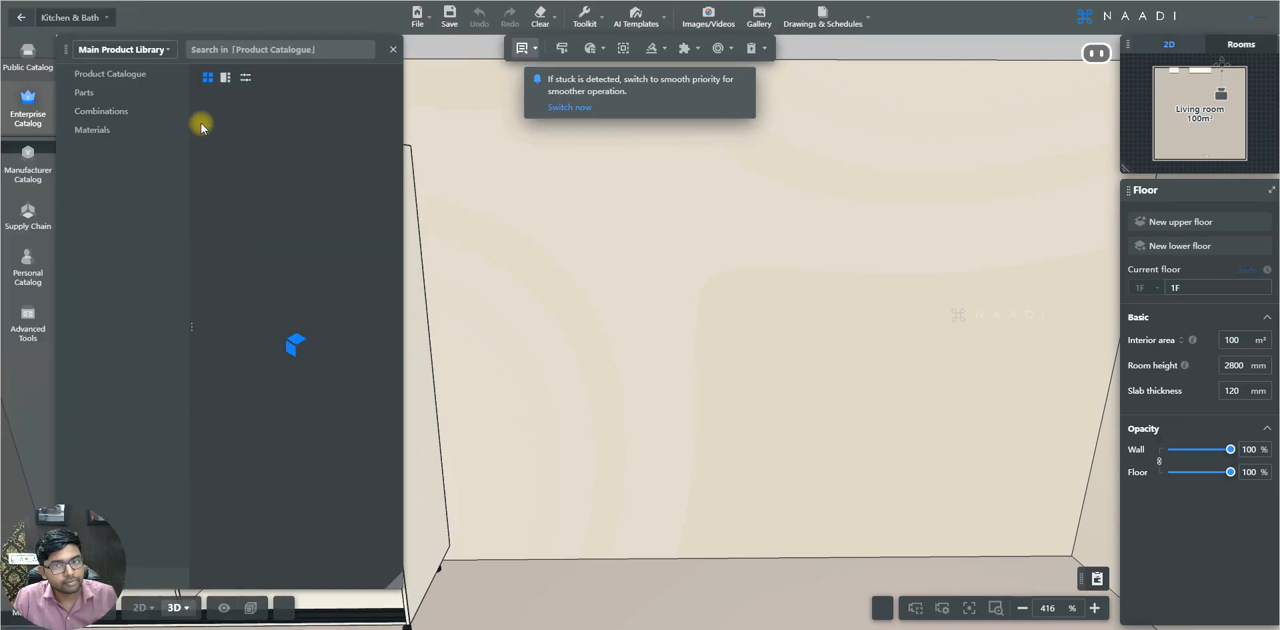
click(113, 74)
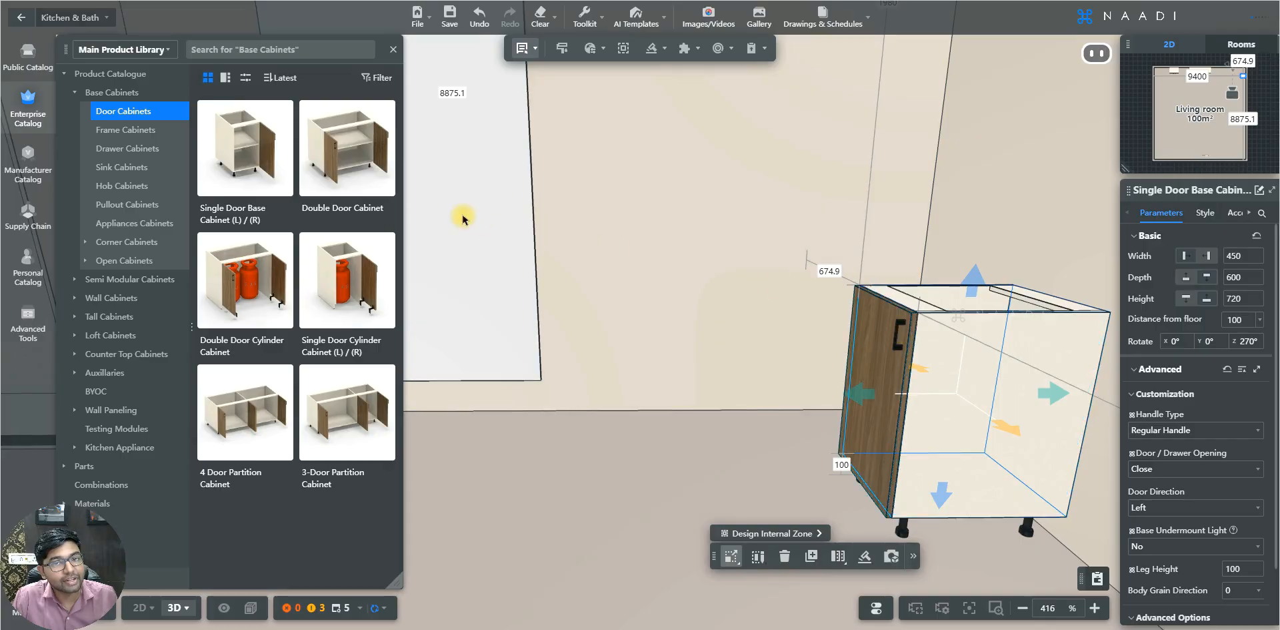
- Set the base cabinet's door external finish to 49790 - SF - White Needle
click(1208, 214)
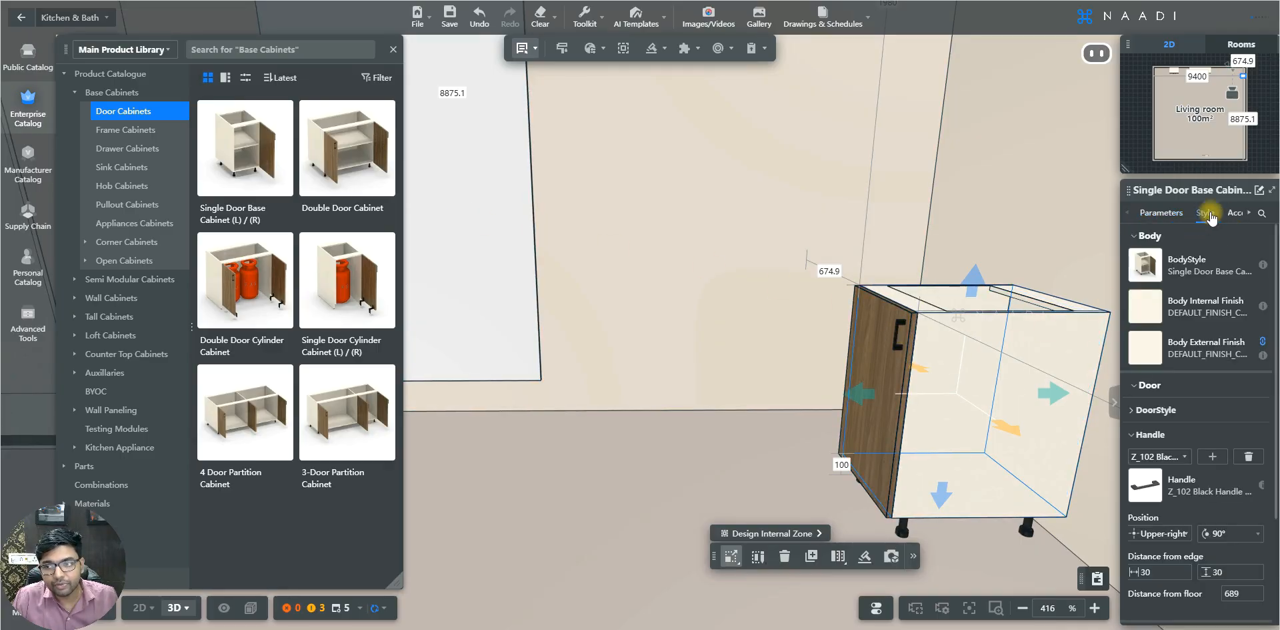
click(1150, 409)
click(1146, 481)
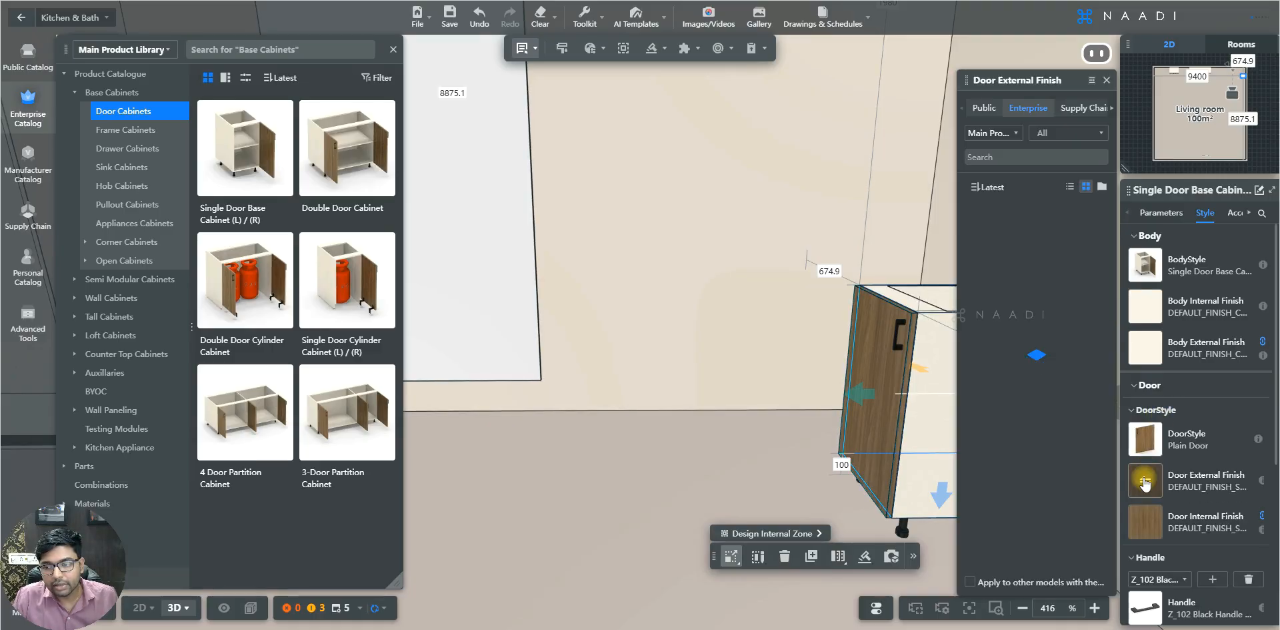
click(1067, 133)
click(905, 167)
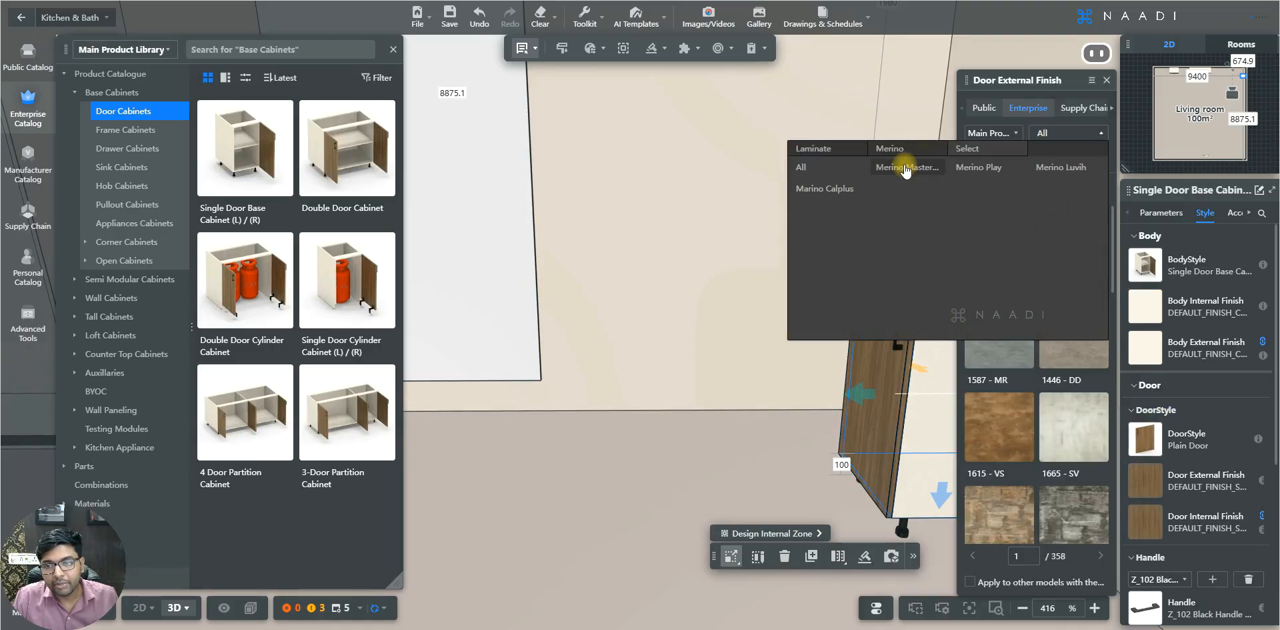
click(905, 167)
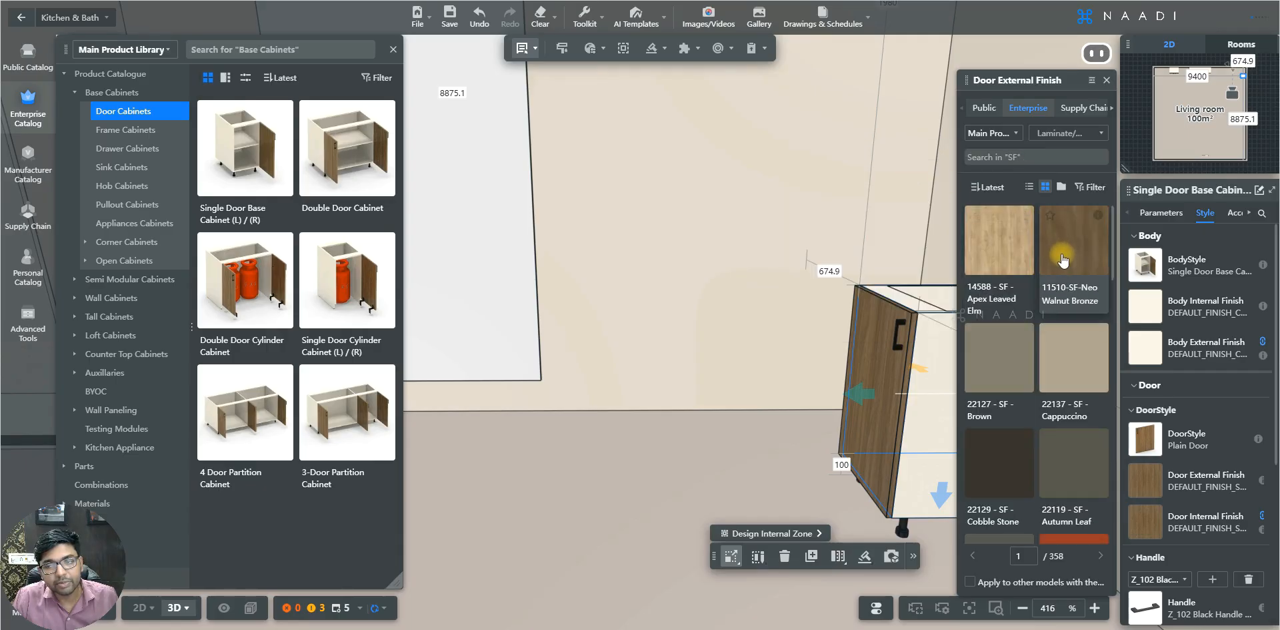
scroll(1025, 405, down, 5)
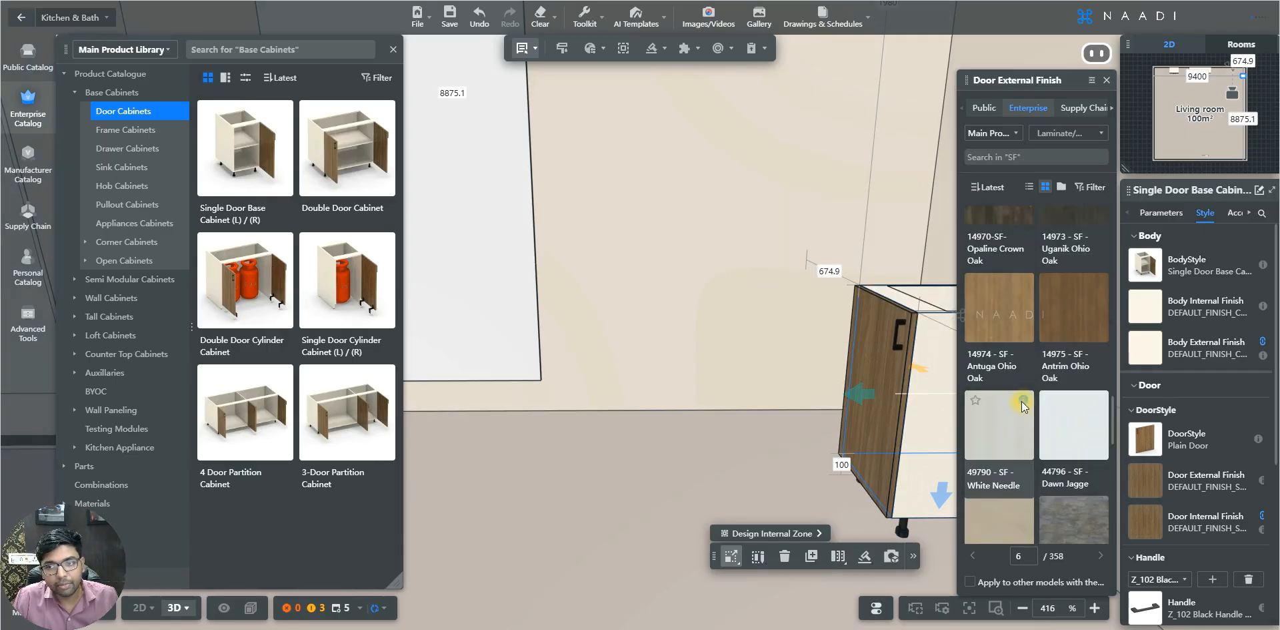
mouse_move(1024, 403)
click(1009, 425)
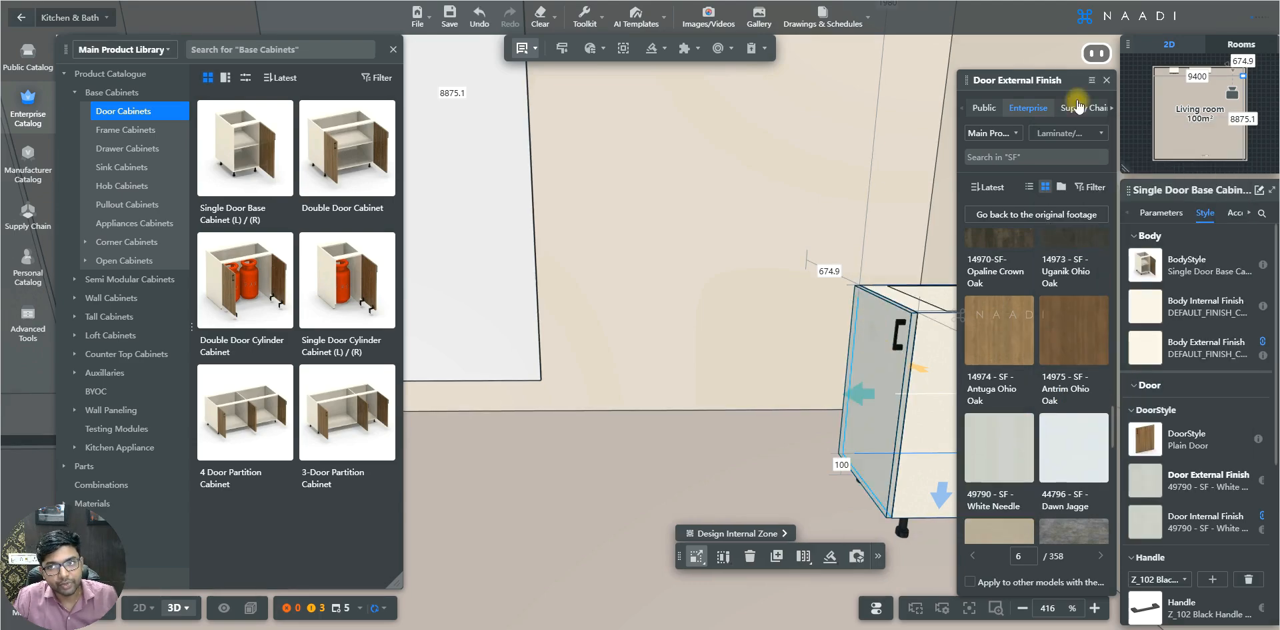
click(1107, 80)
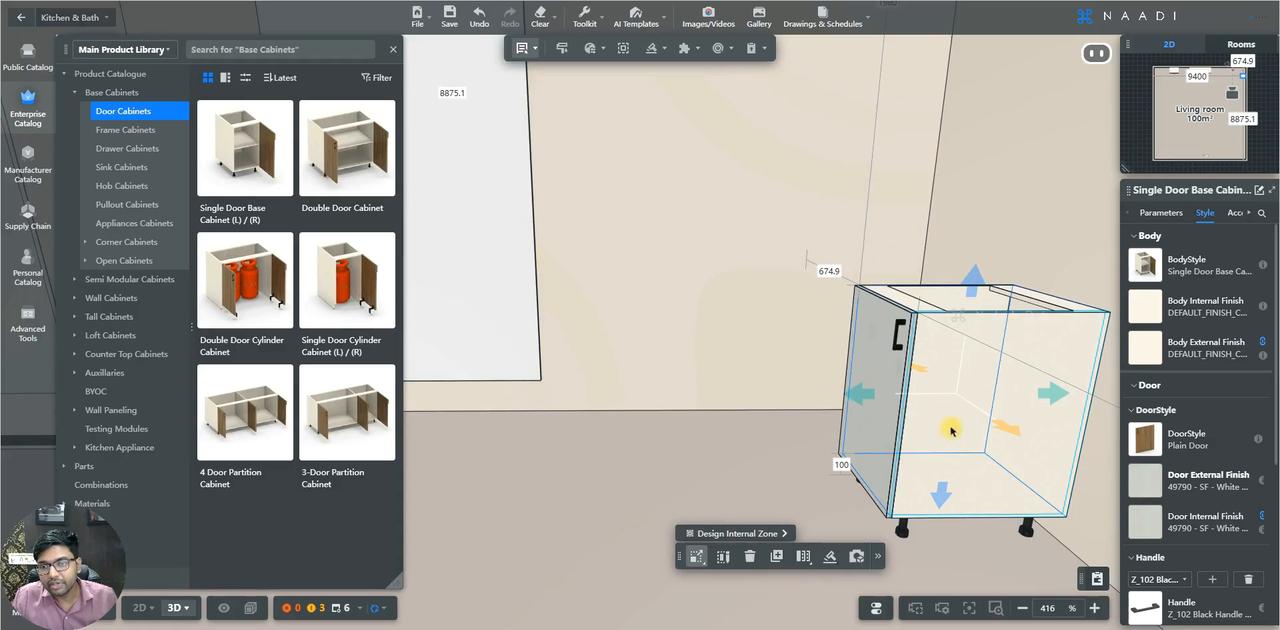
- Set the cabinet's right side panel external finish to 22104 - MR+ - Pink Salt
click(1002, 343)
click(1004, 341)
click(1146, 306)
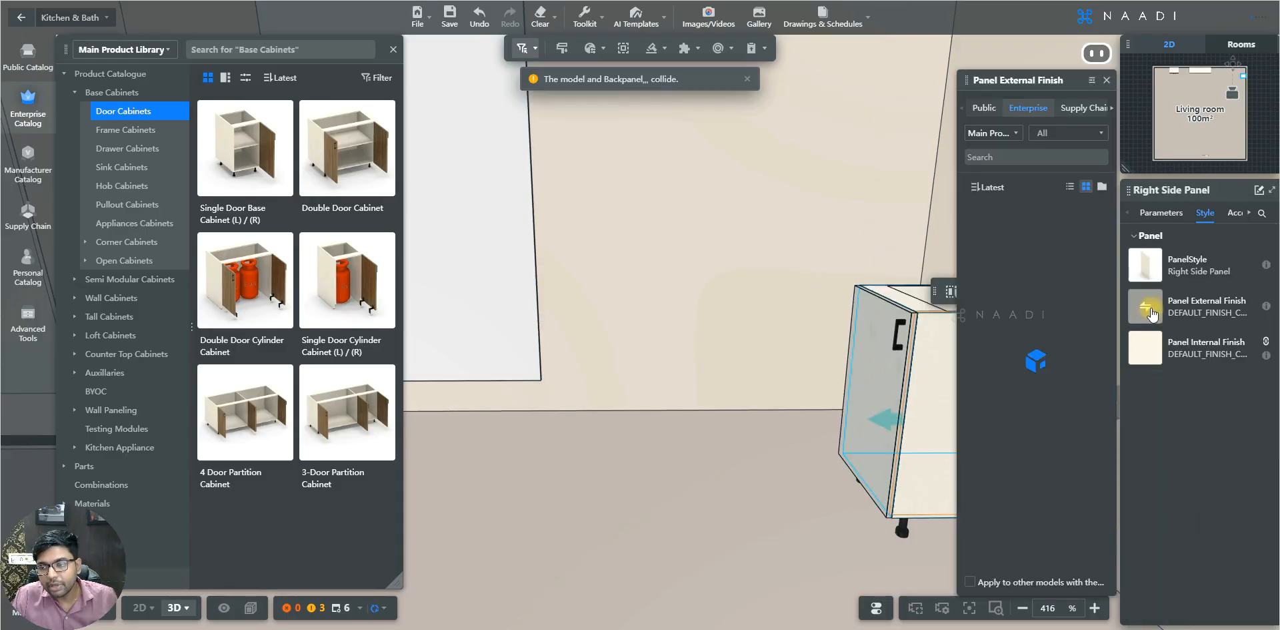
click(1070, 133)
click(894, 170)
click(890, 173)
click(891, 170)
click(966, 168)
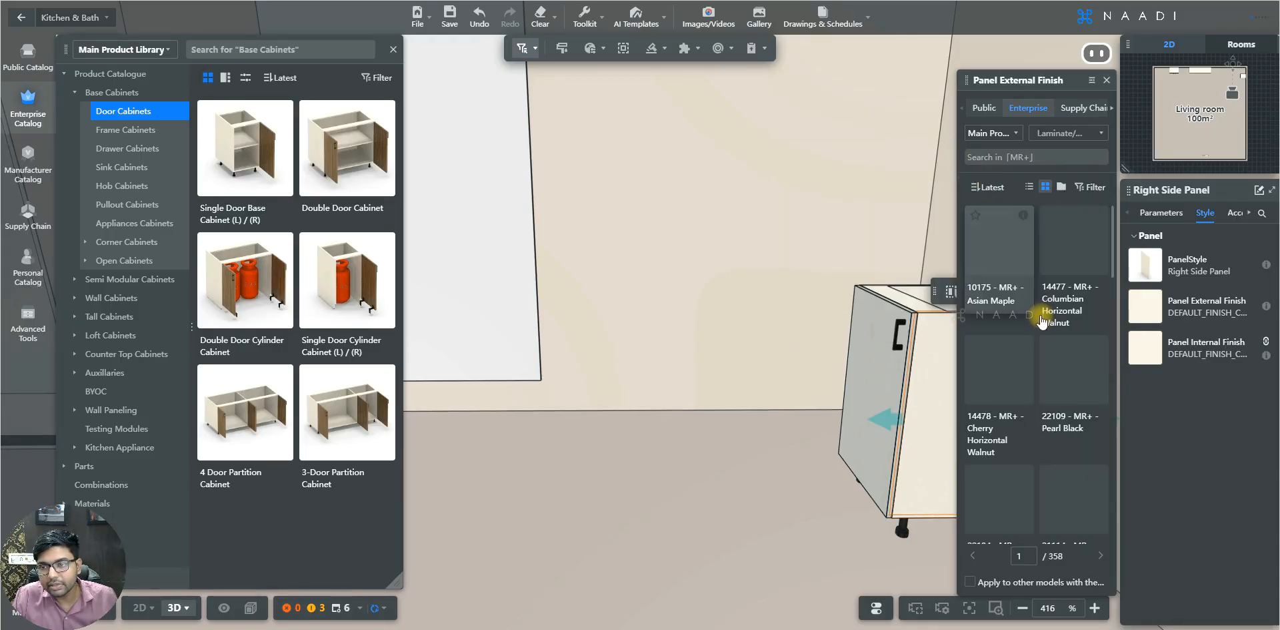
click(1004, 312)
key(w)
key(d)
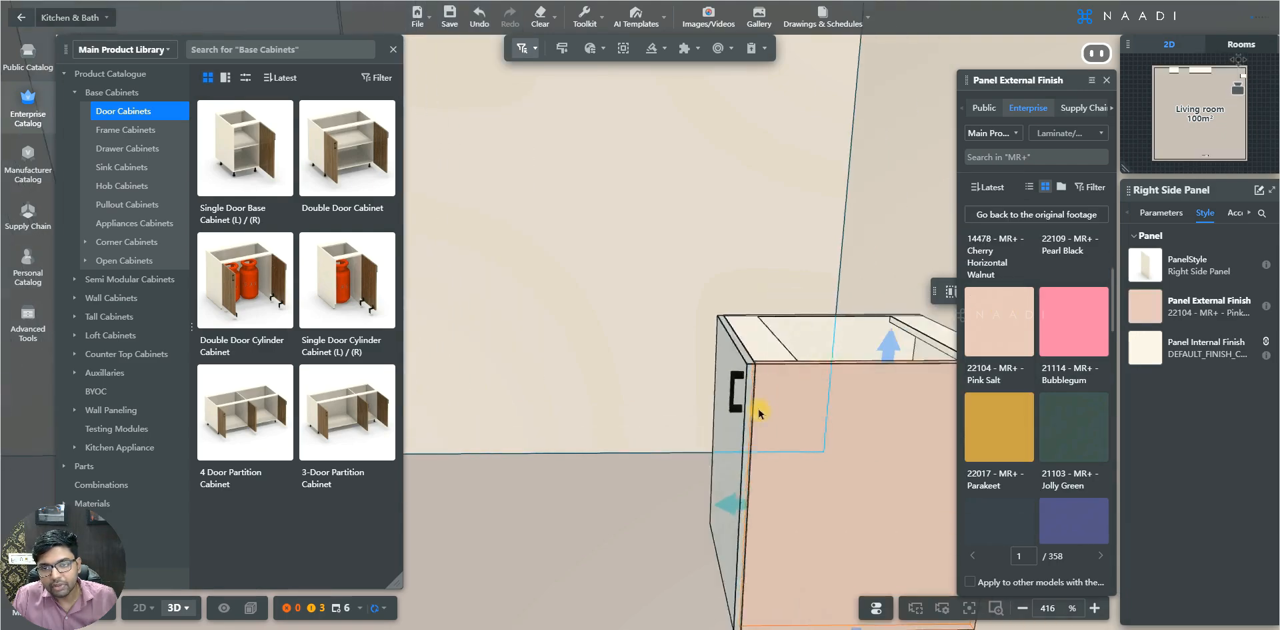
- Set the cabinet's left side panel external finish to 243 - HDG - SEA GREEN
click(637, 341)
click(1150, 313)
click(1043, 134)
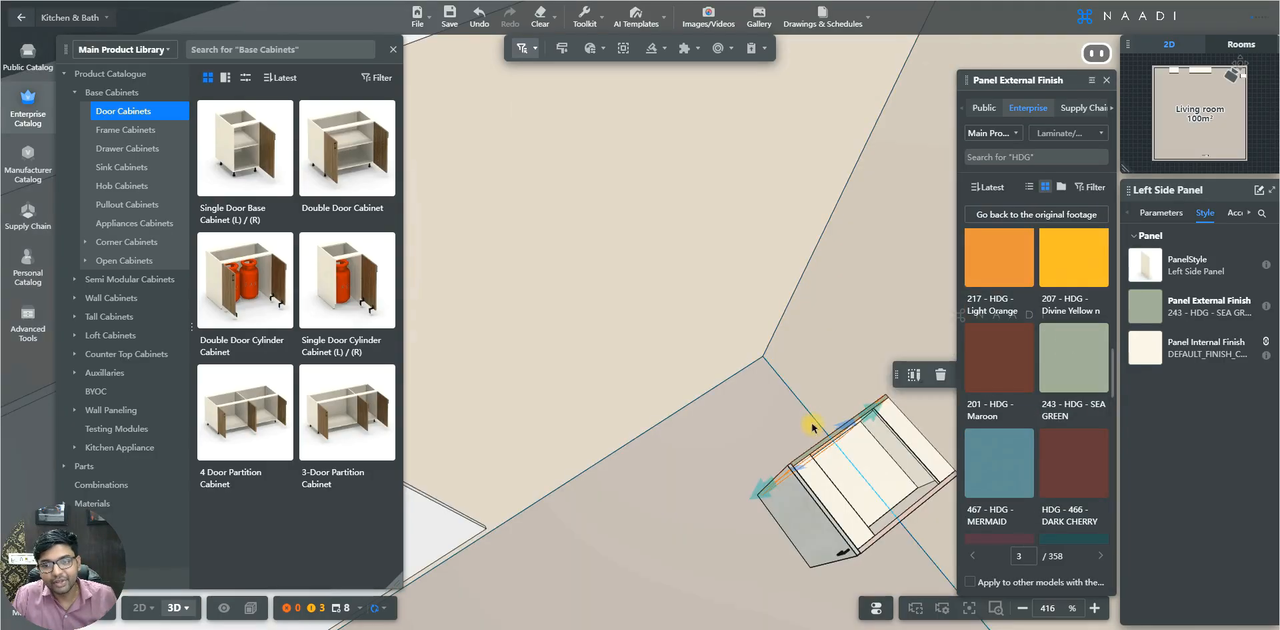
click(743, 486)
drag(743, 483, 675, 422)
- Return to custom modeling and switch the display to Material + Wireframe Mode
mouse_move(103, 20)
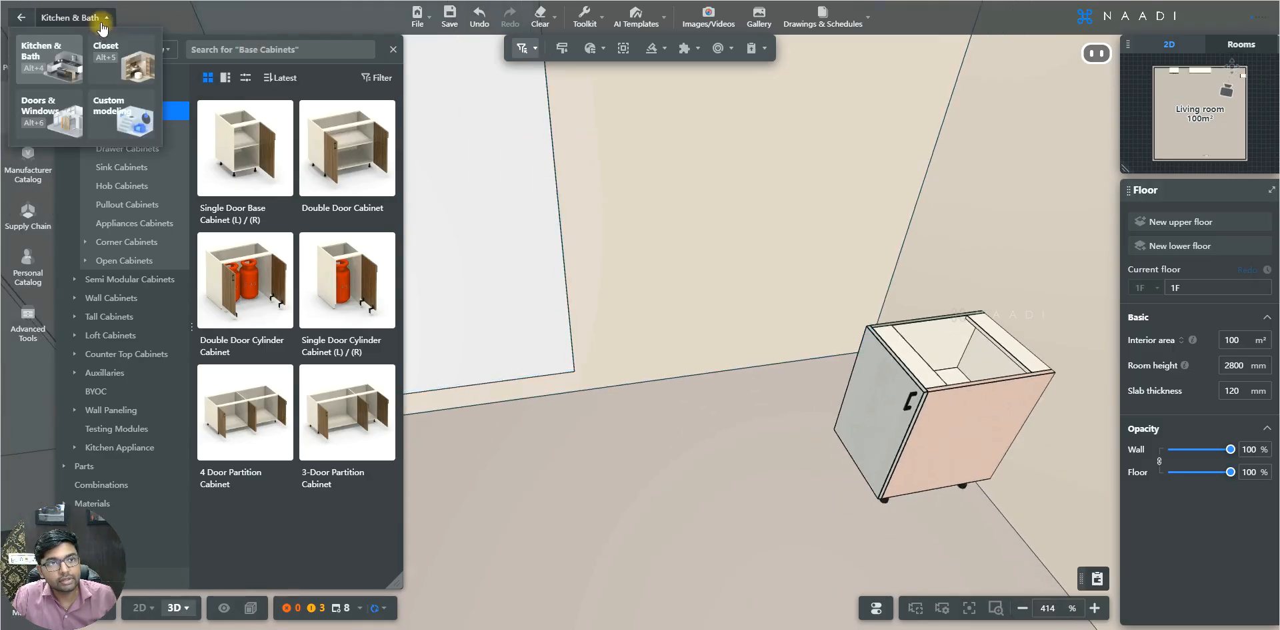
click(122, 111)
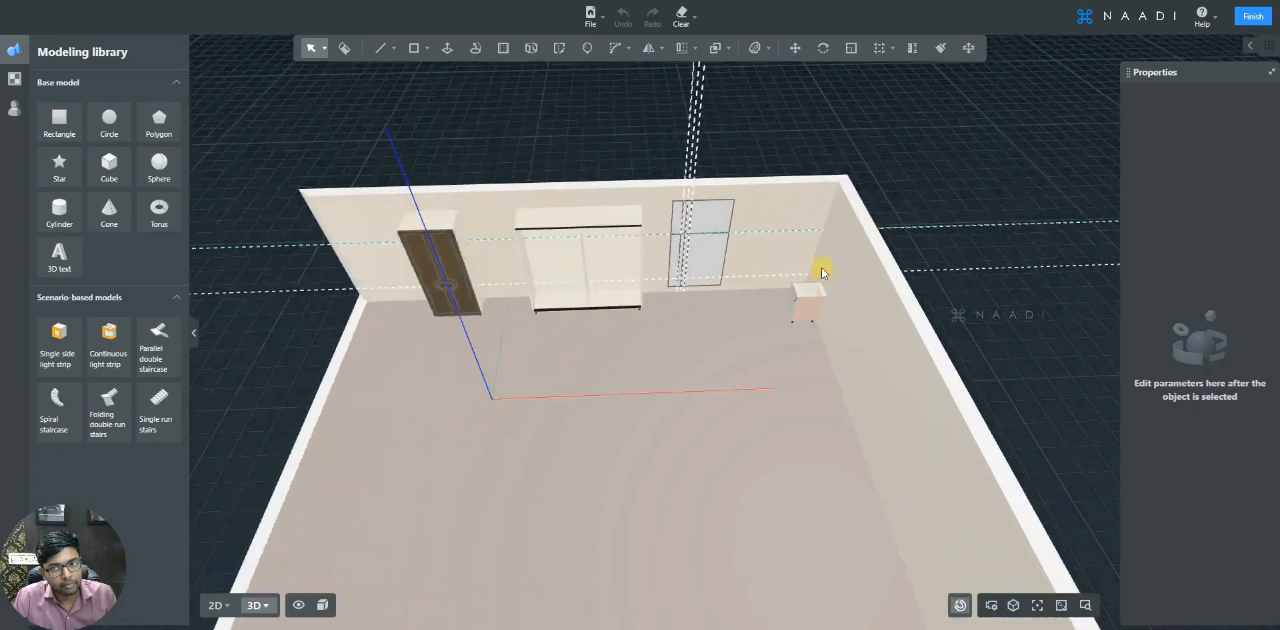
drag(720, 381, 602, 450)
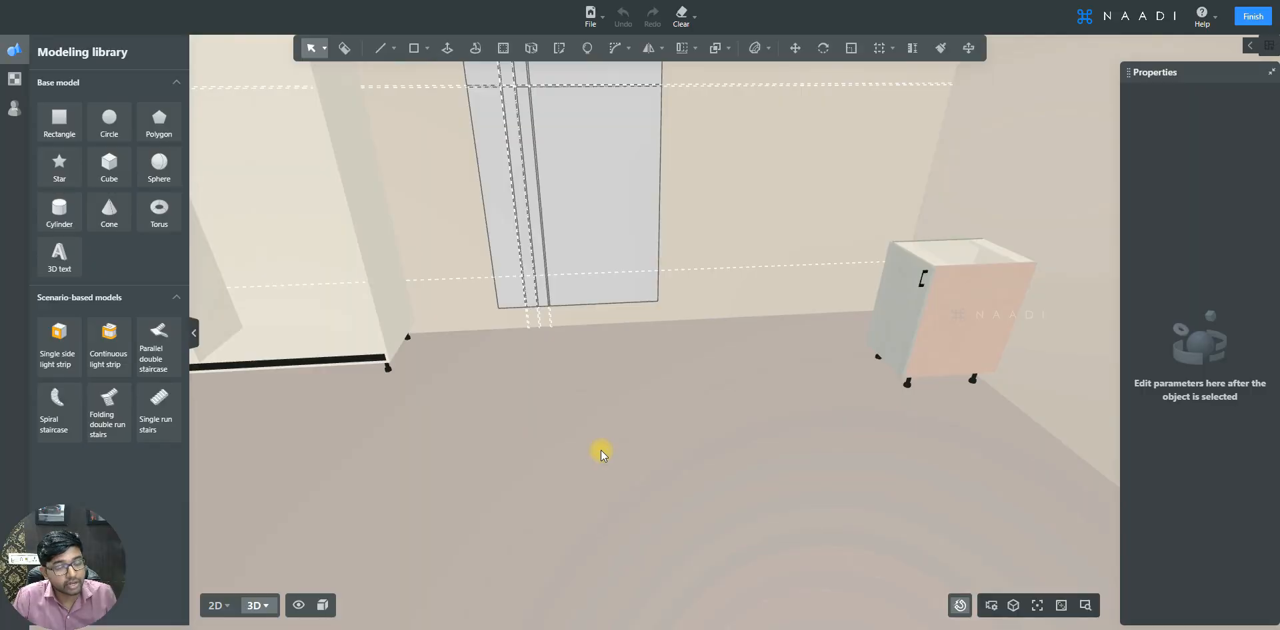
click(323, 605)
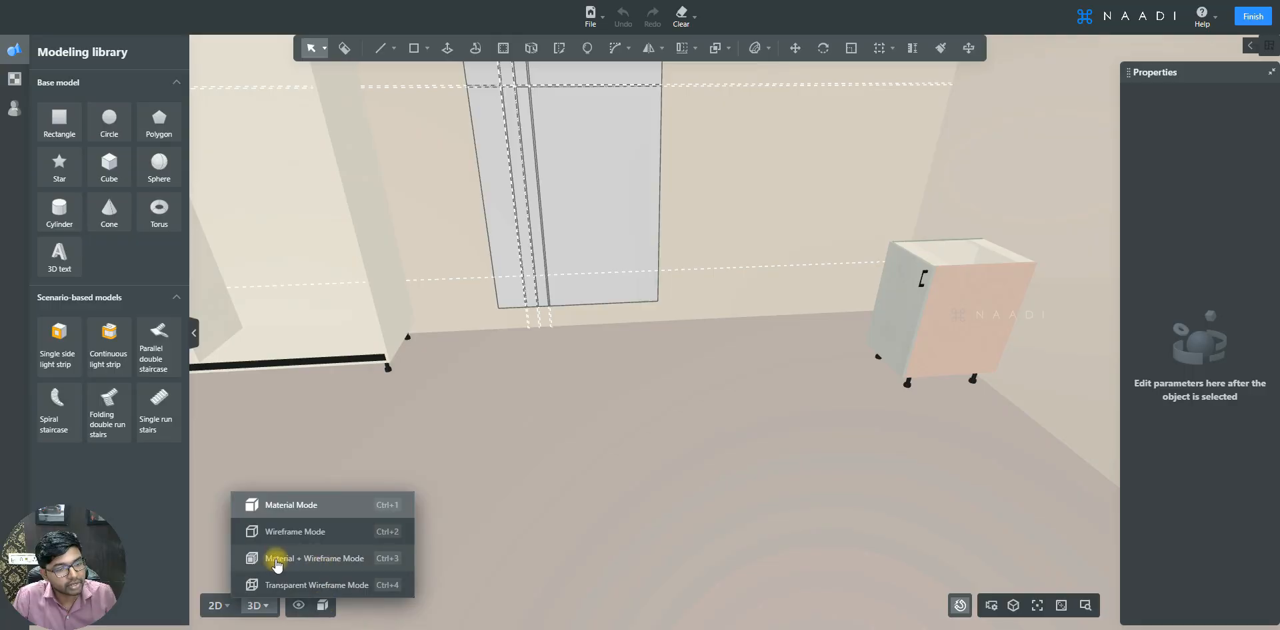
click(321, 564)
- Select all faces of the divided door panel and group them
drag(657, 471, 691, 423)
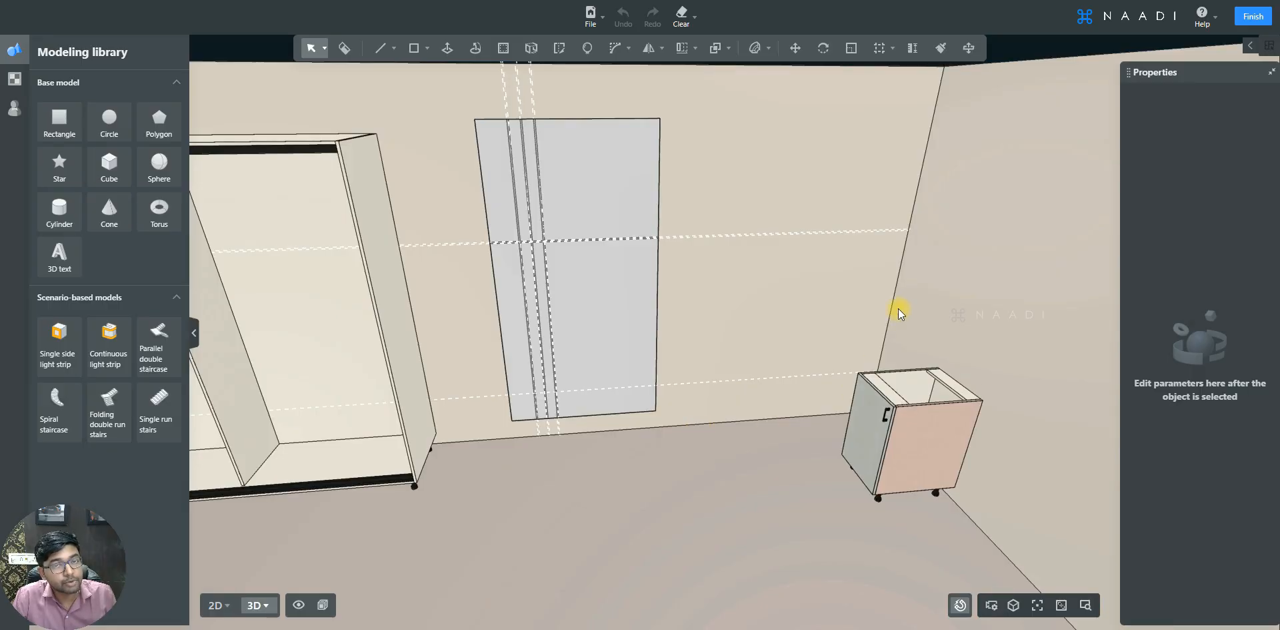
drag(828, 341, 925, 472)
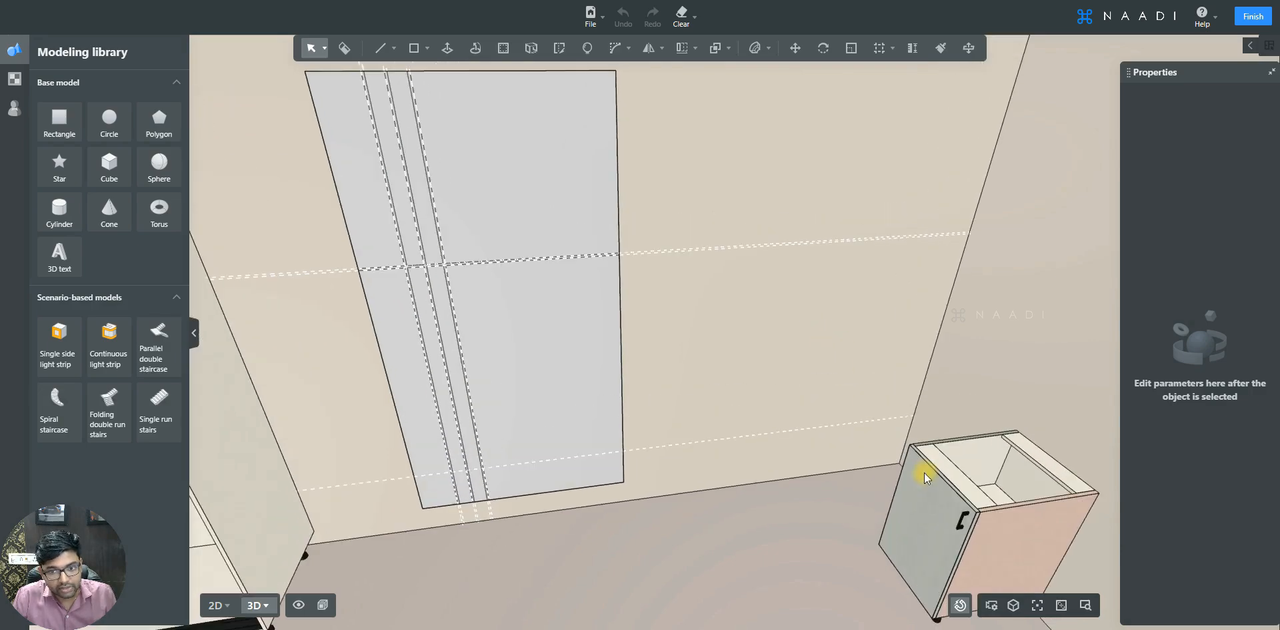
click(530, 332)
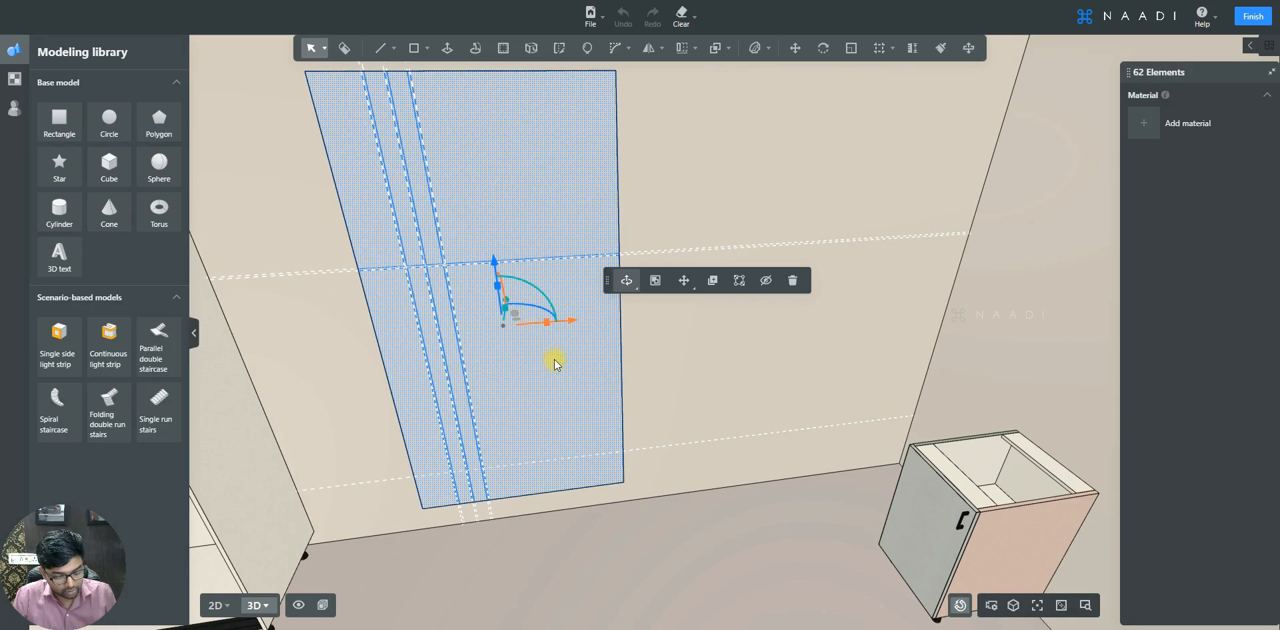
key(b)
key(Escape)
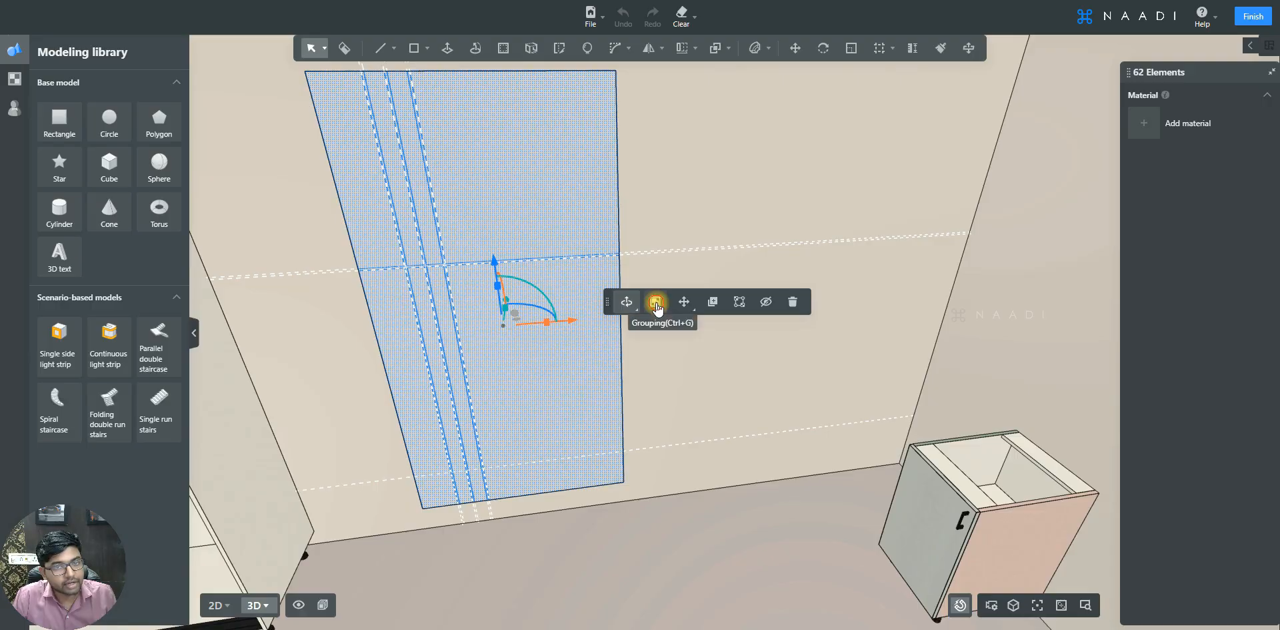
click(657, 306)
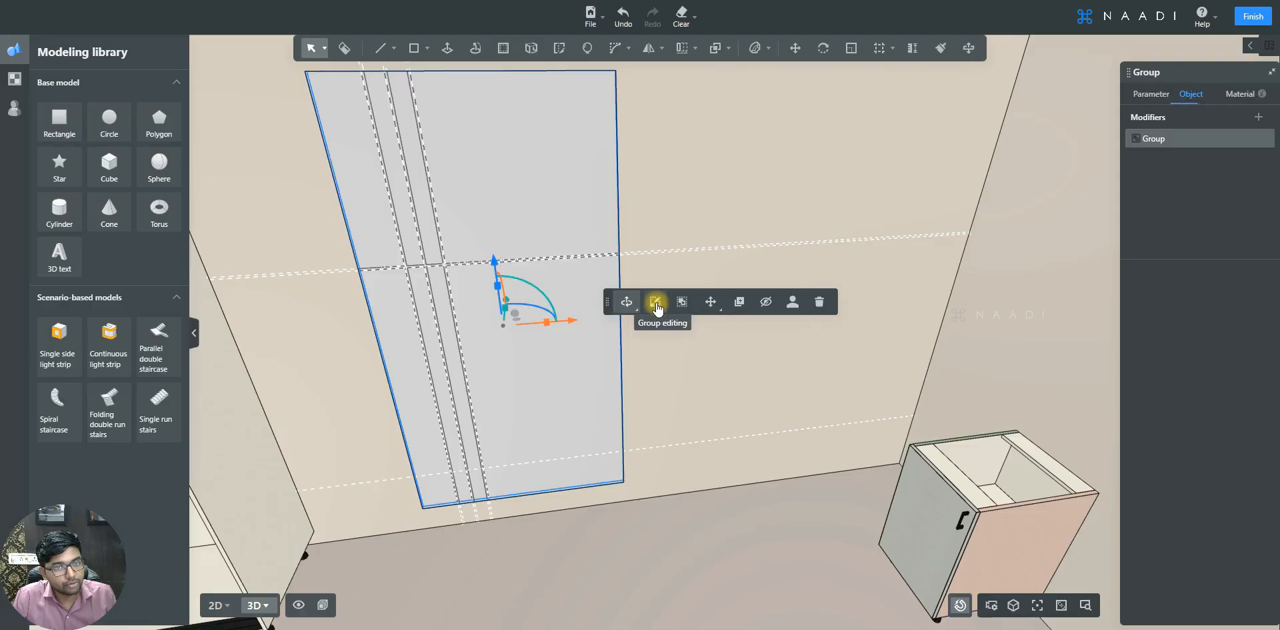
- With the material brush, copy the cabinet's pink side finish onto the door panel's faces
double_click(582, 379)
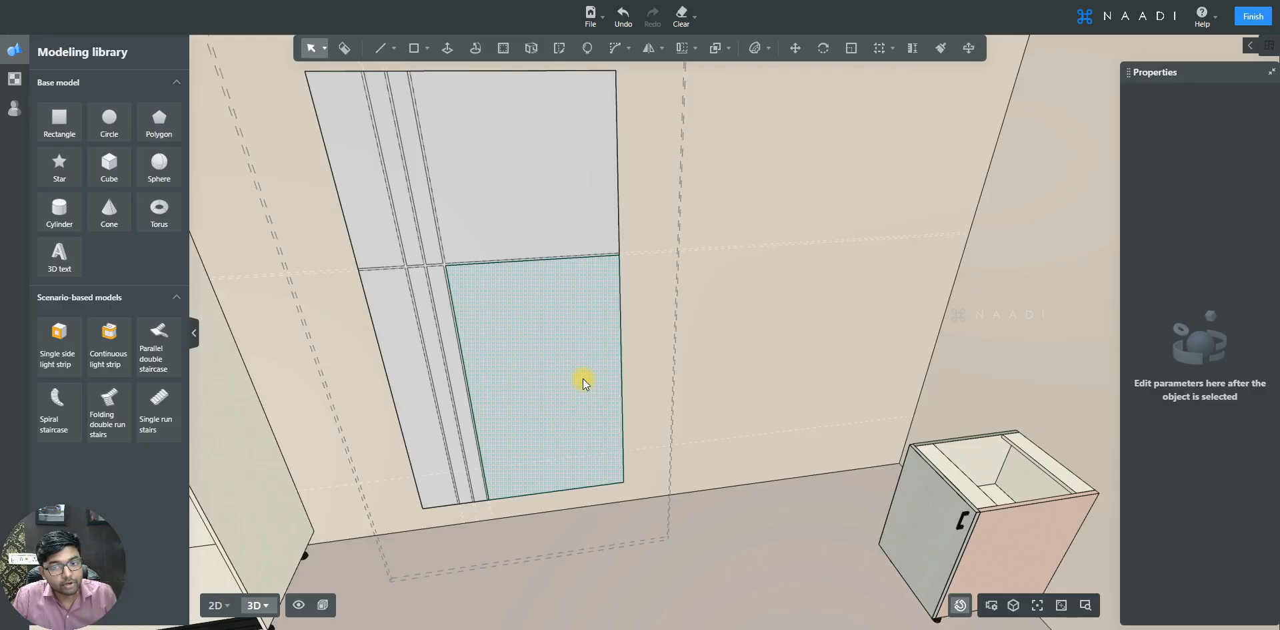
key(b)
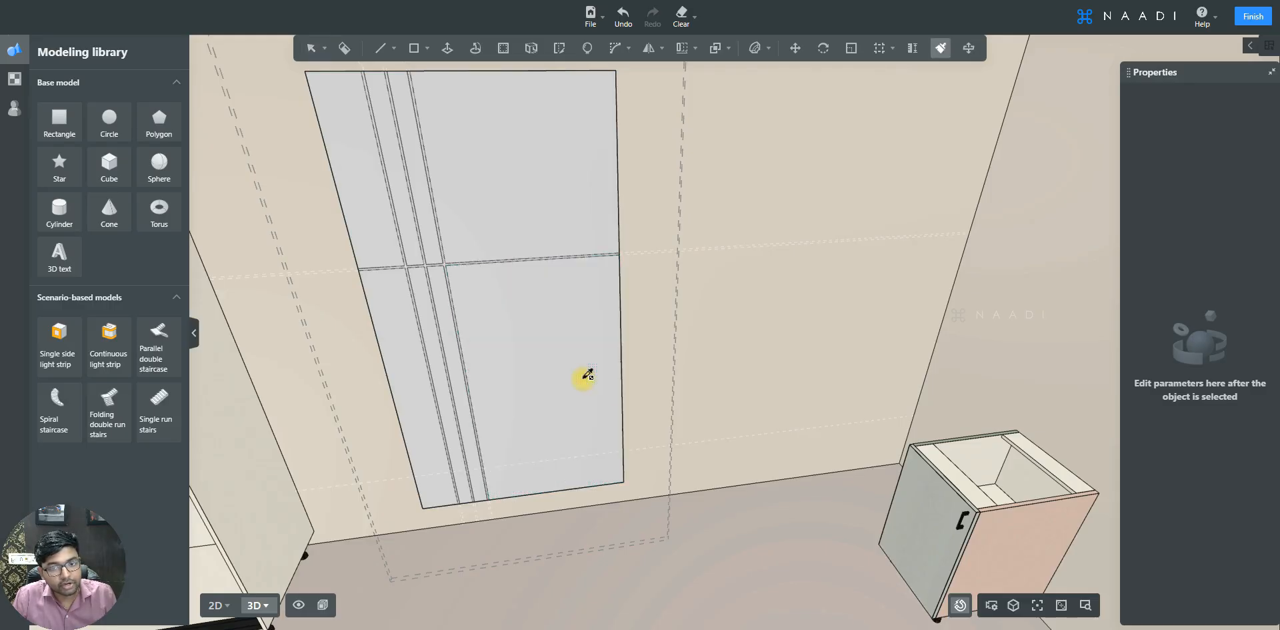
alt+click(927, 493)
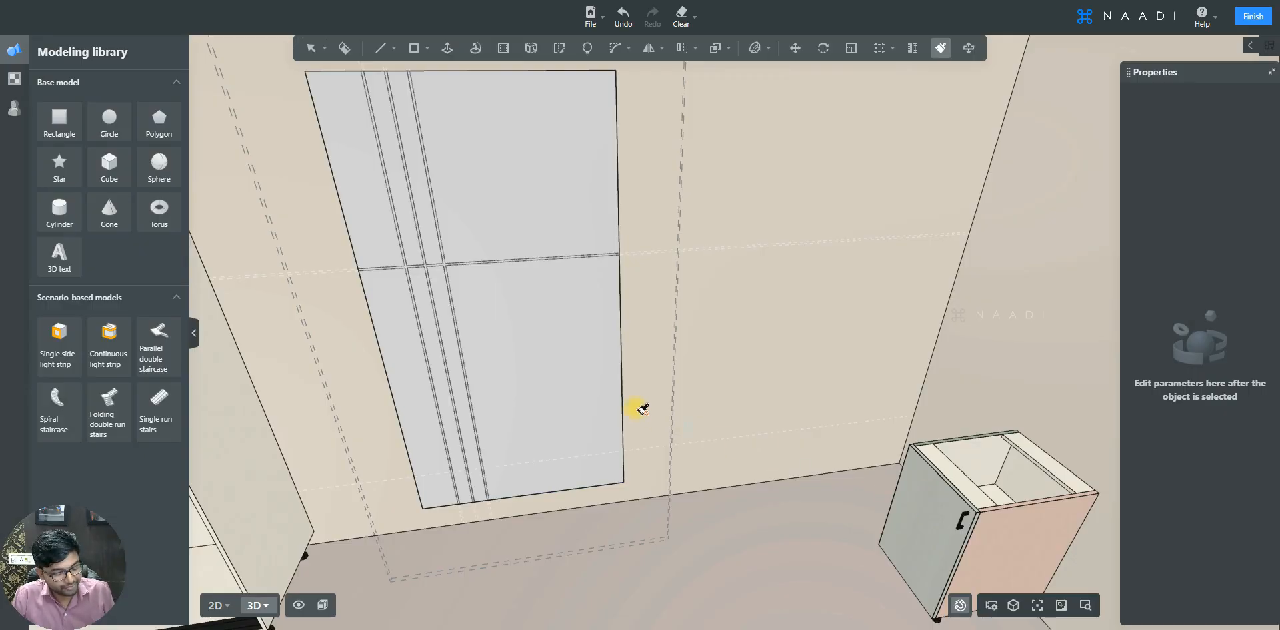
click(528, 333)
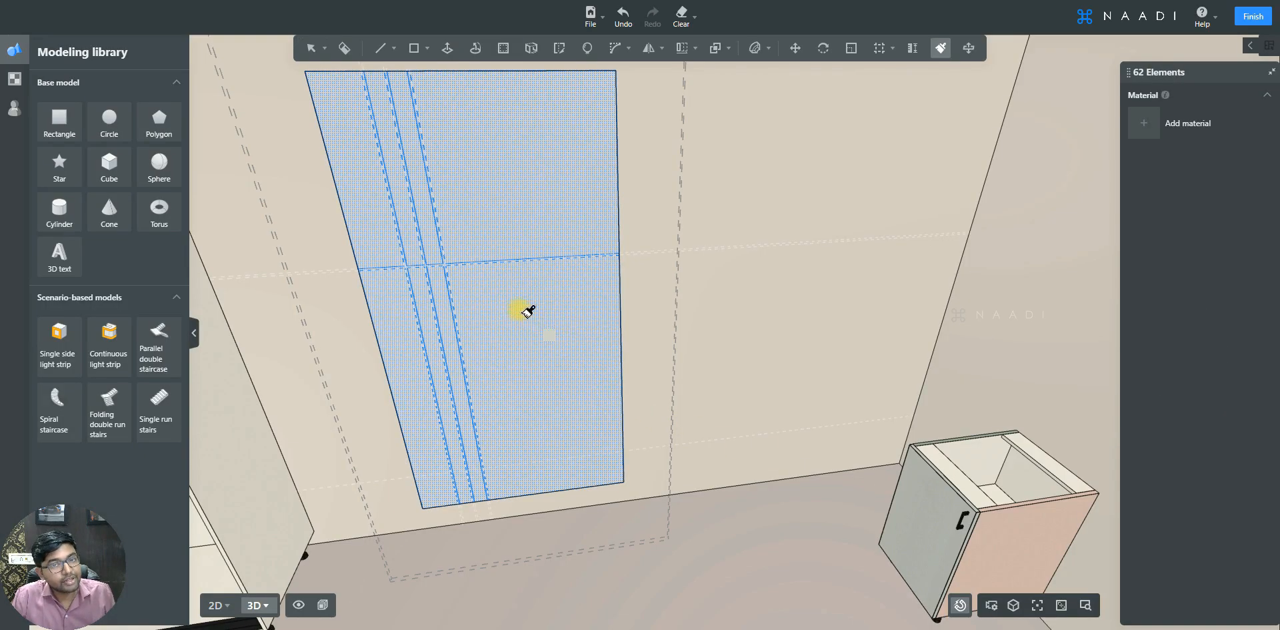
click(503, 185)
mouse_move(534, 215)
middle_down()
mouse_move(550, 361)
mouse_move(538, 360)
middle_up()
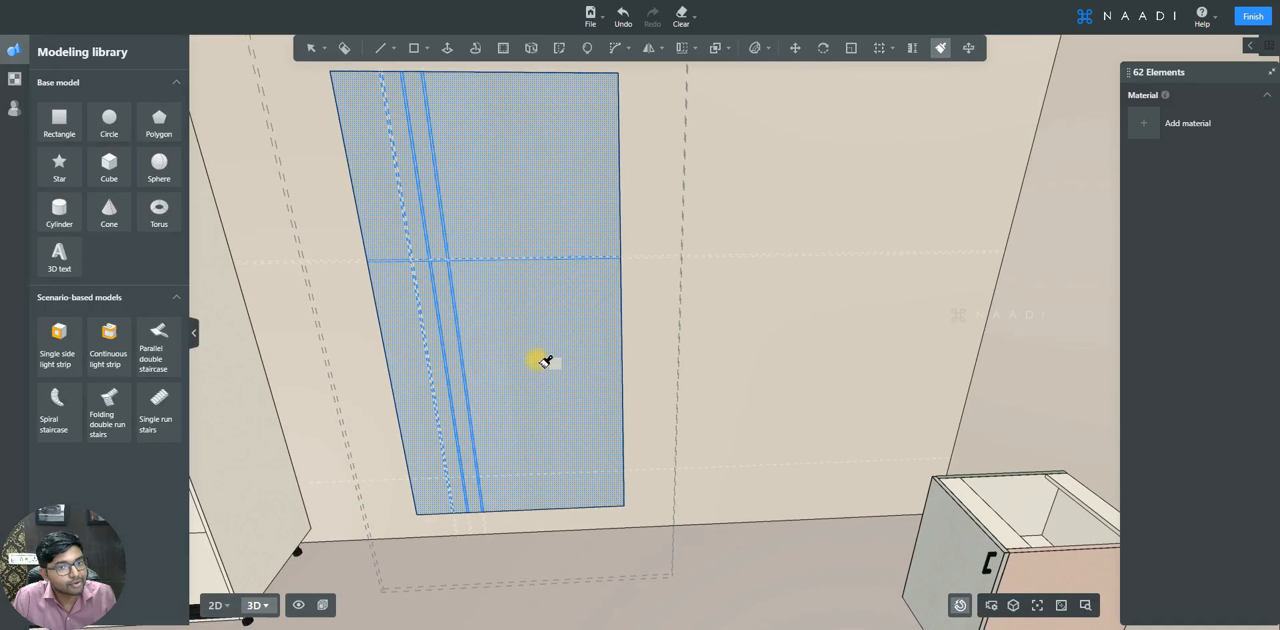
key(Escape)
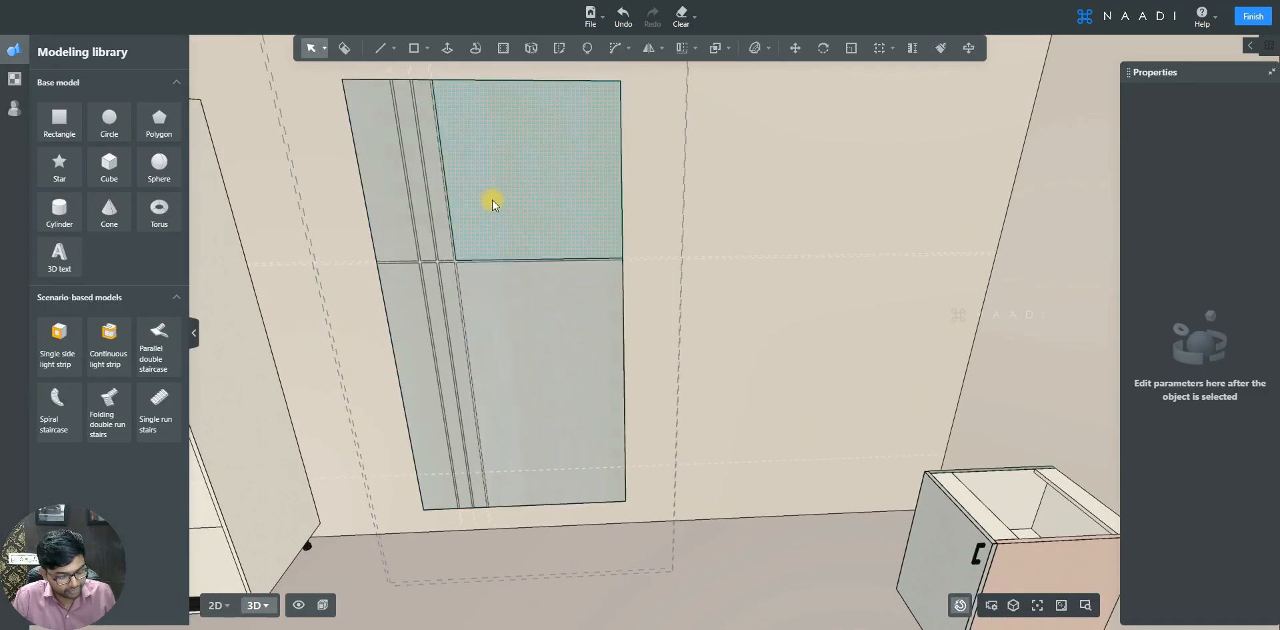
key(b)
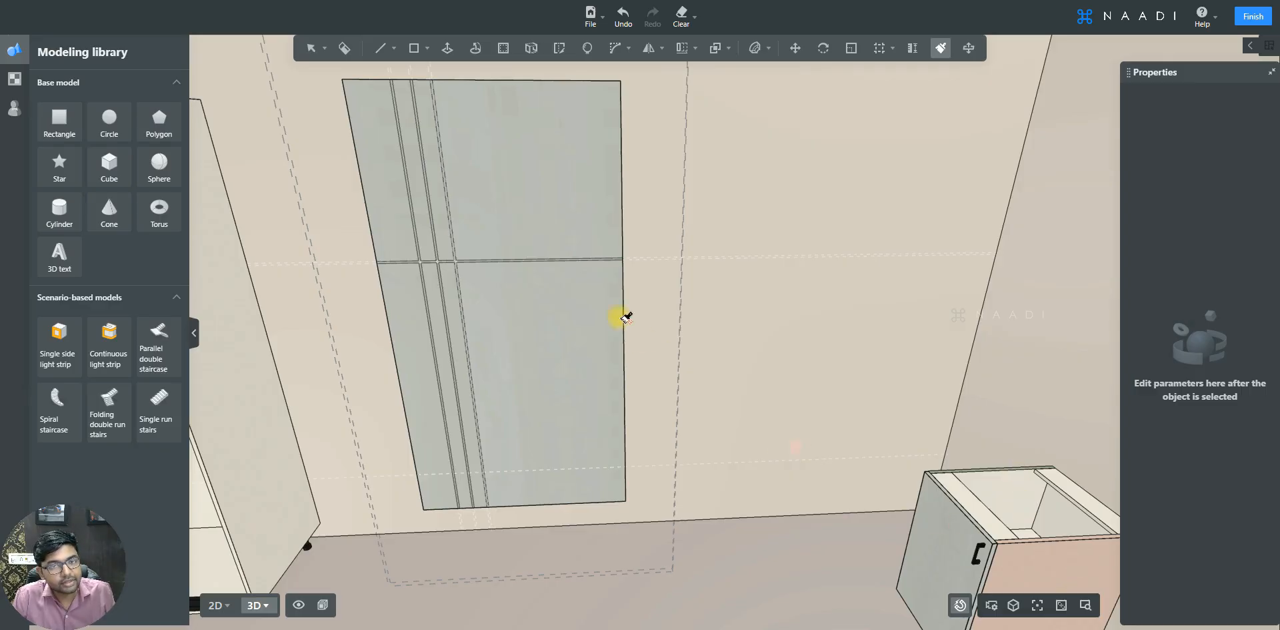
click(546, 228)
key(Escape)
- Zoom into the panel's grooves and select a groove face to check its material
scroll(547, 267, up, 5)
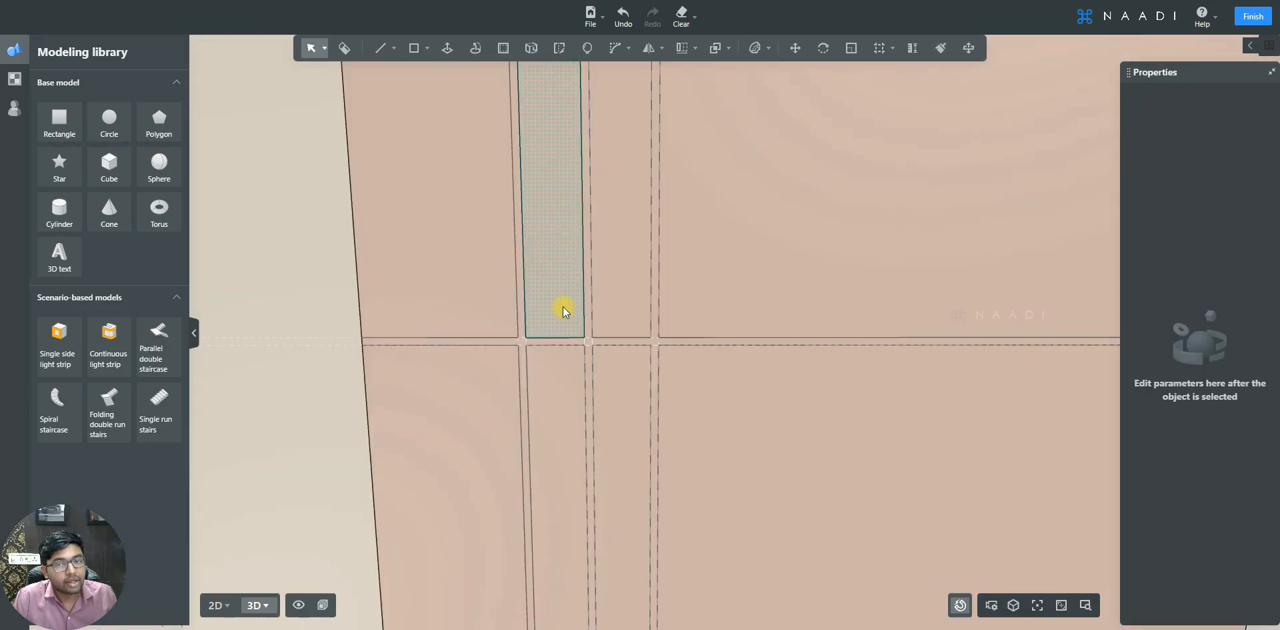
scroll(565, 307, down, 4)
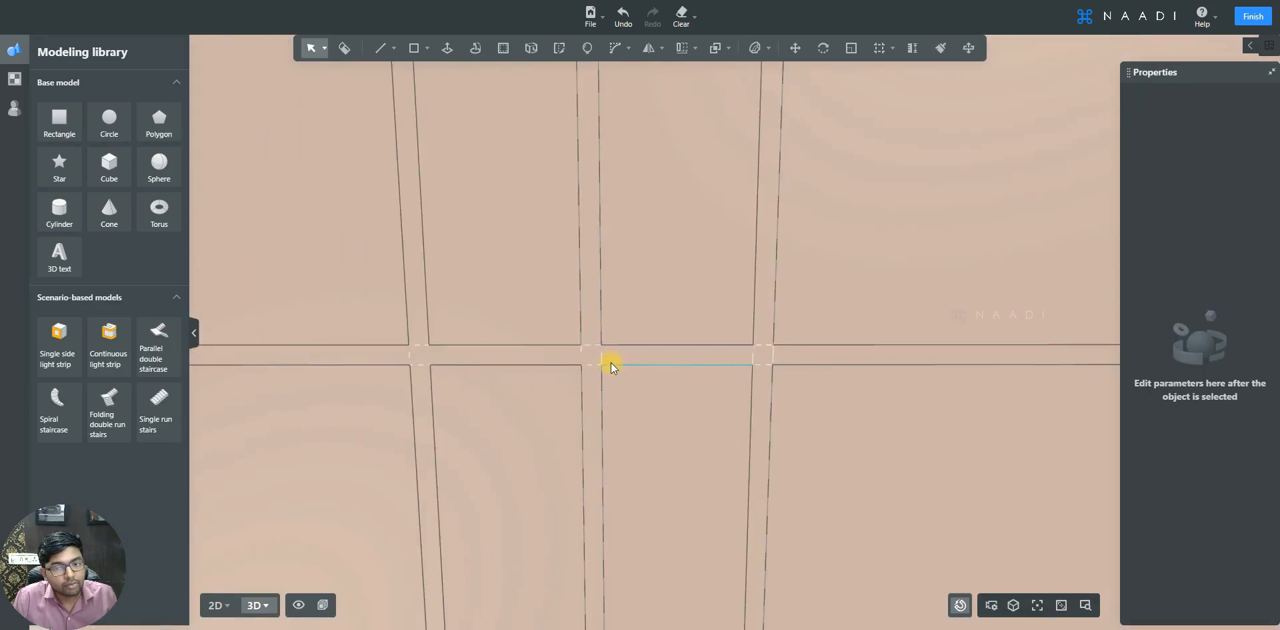
scroll(623, 353, down, 2)
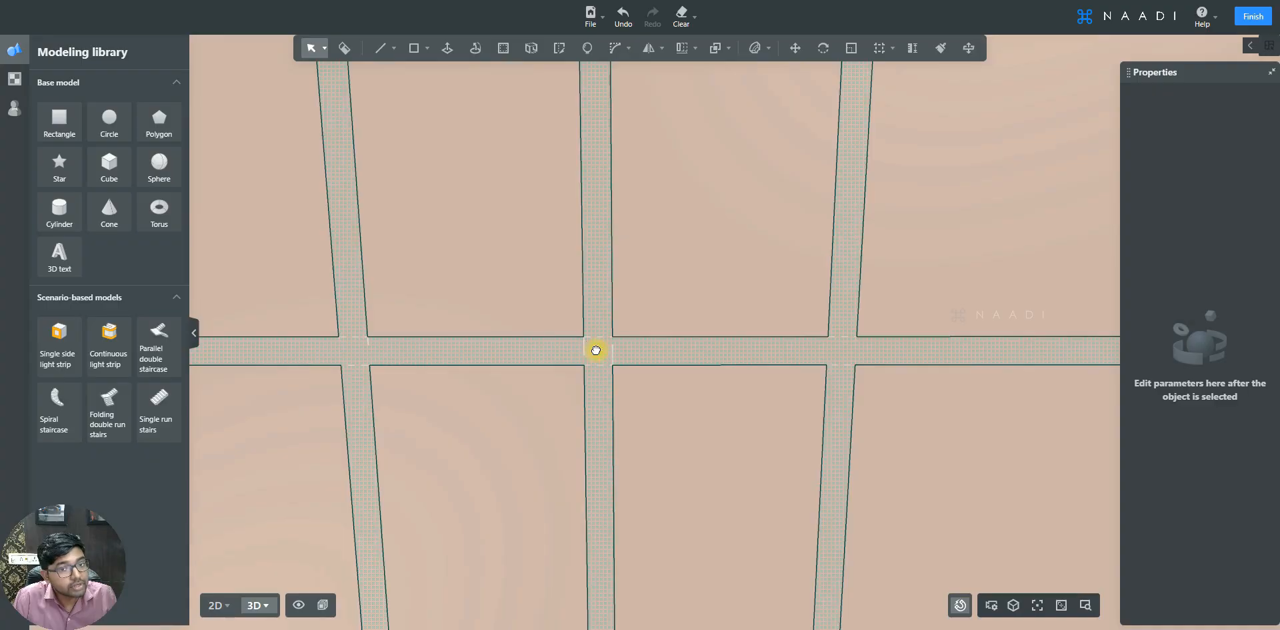
click(597, 349)
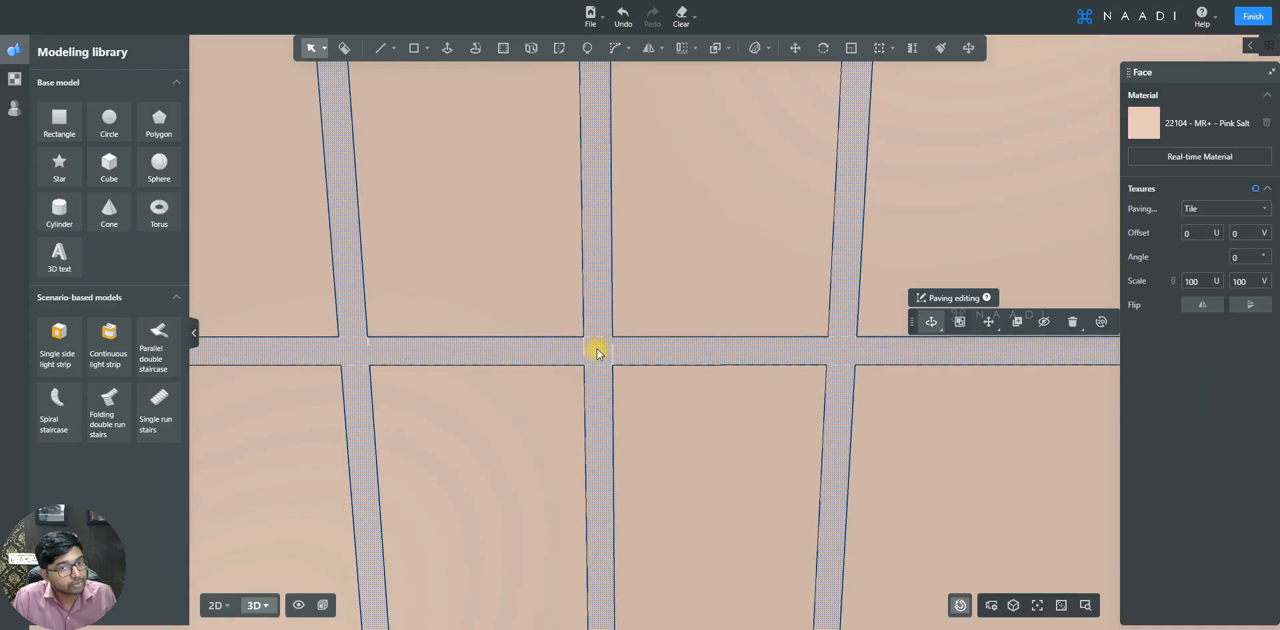
- Apply the dark HOMEGA_HZ material from the material library to the selected groove faces
click(14, 78)
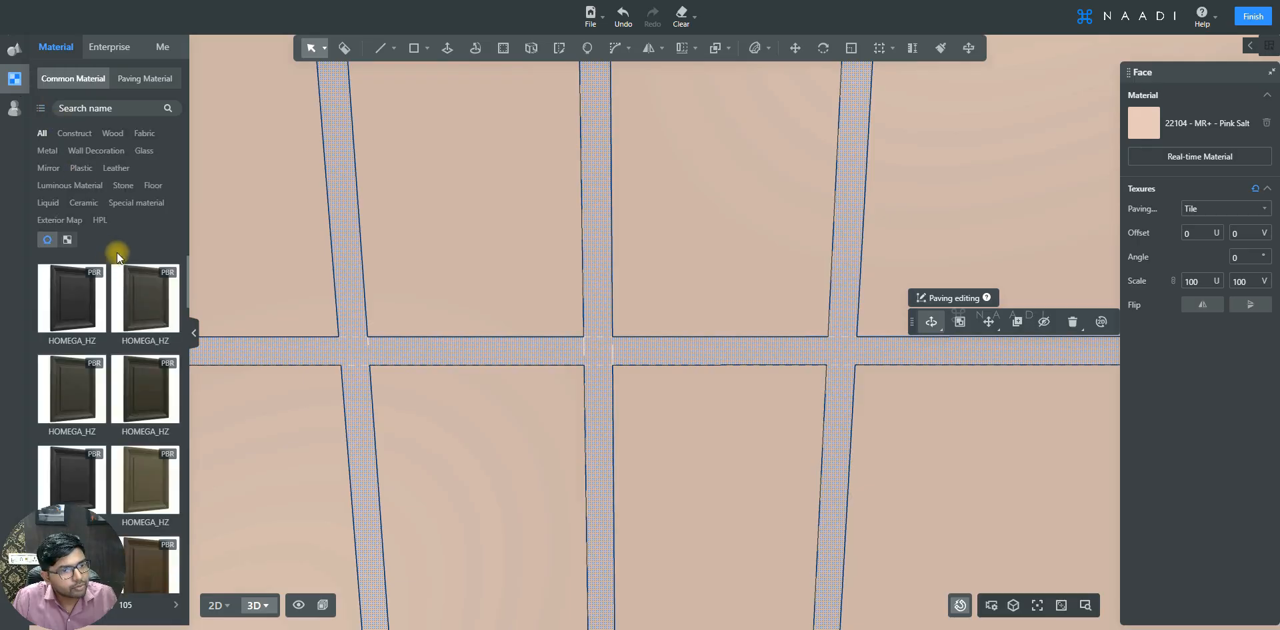
click(67, 297)
scroll(617, 307, down, 4)
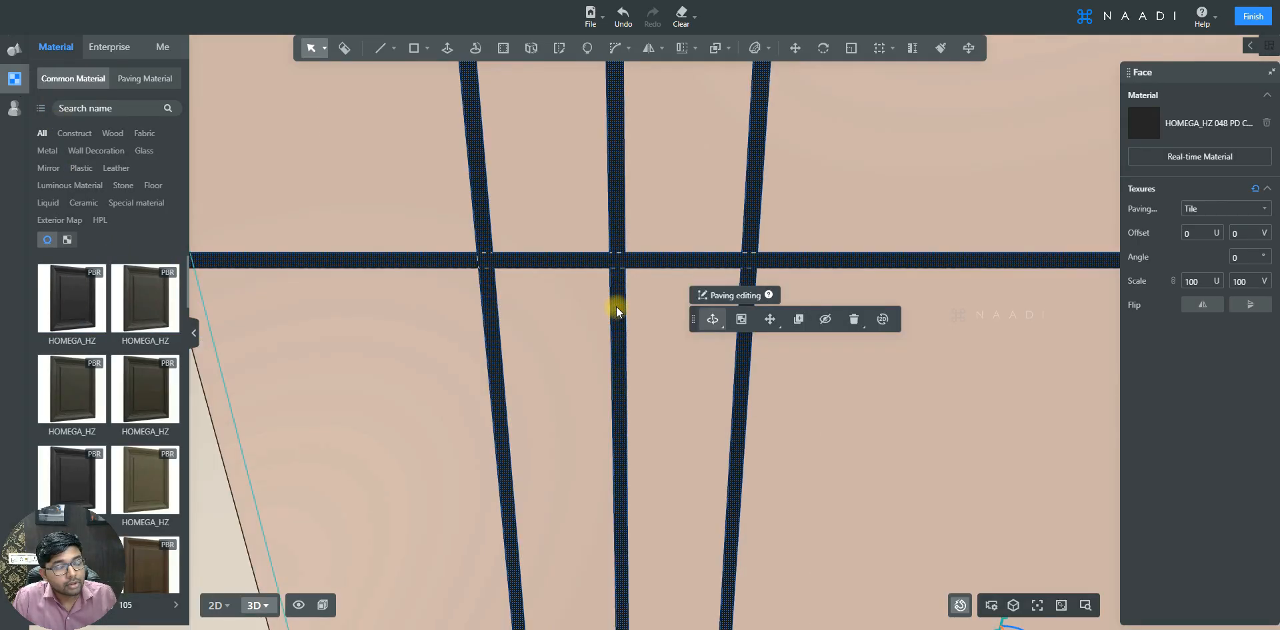
scroll(616, 305, up, 5)
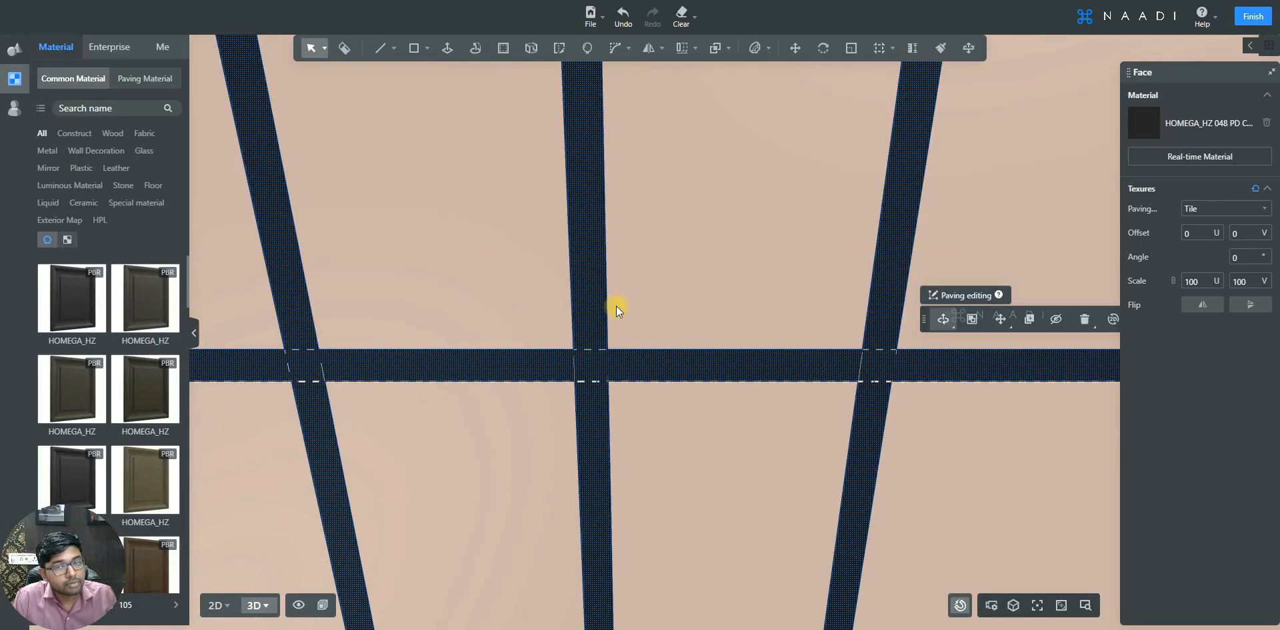
click(447, 49)
click(596, 364)
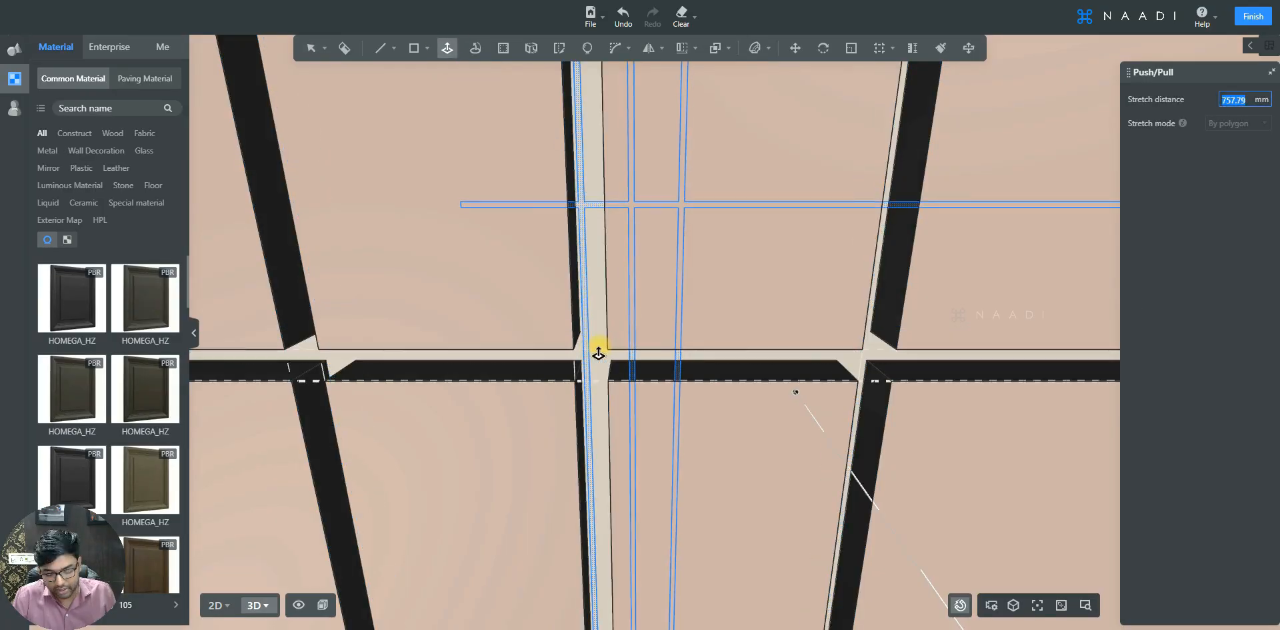
key(Return)
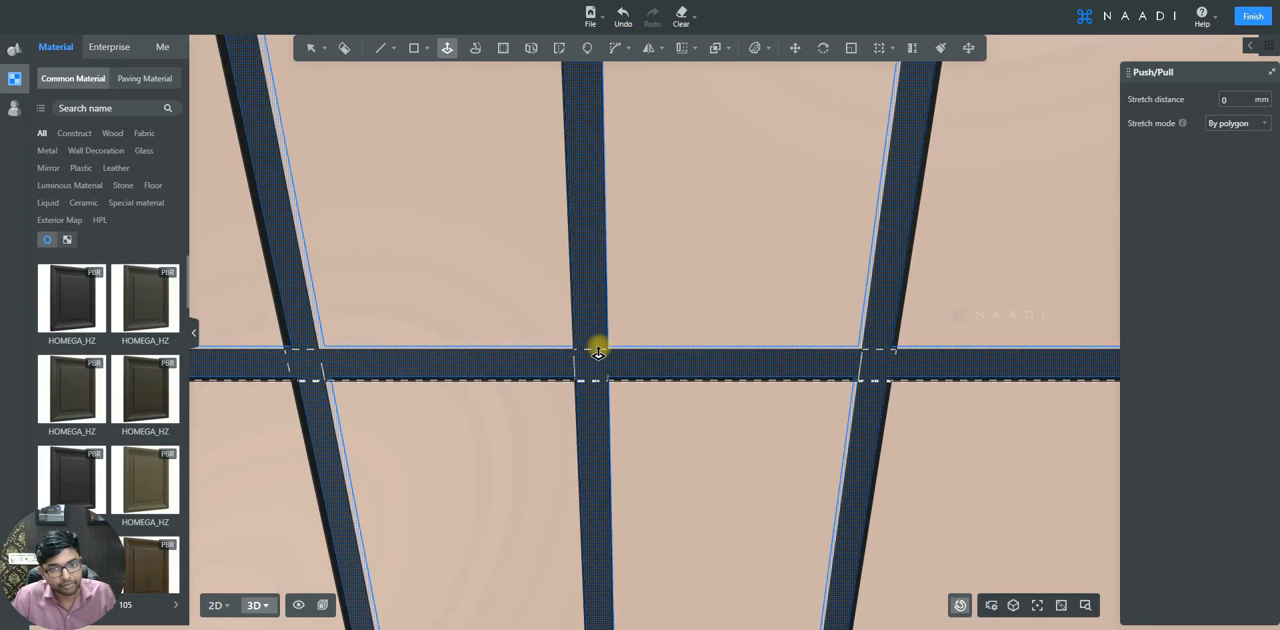
key(Escape)
- Select the panel face between two vertical grooves below the horizontal groove and apply Brown Wood - High Gloss to it
scroll(587, 283, down, 5)
scroll(555, 317, up, 3)
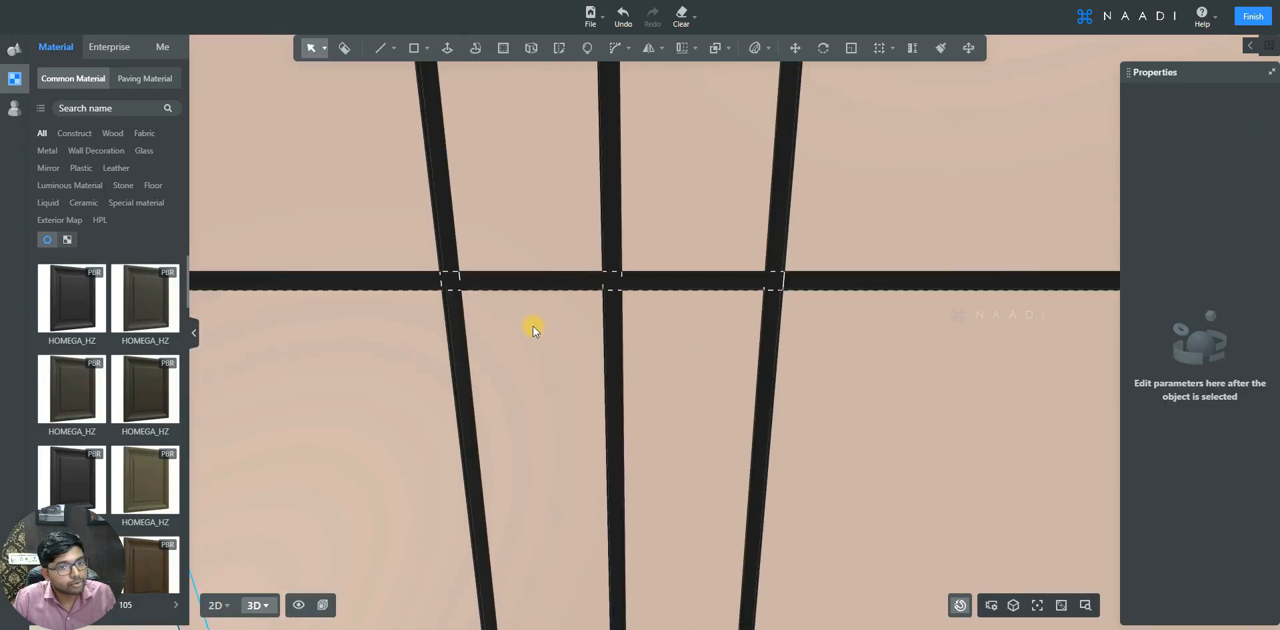
click(534, 326)
double_click(516, 327)
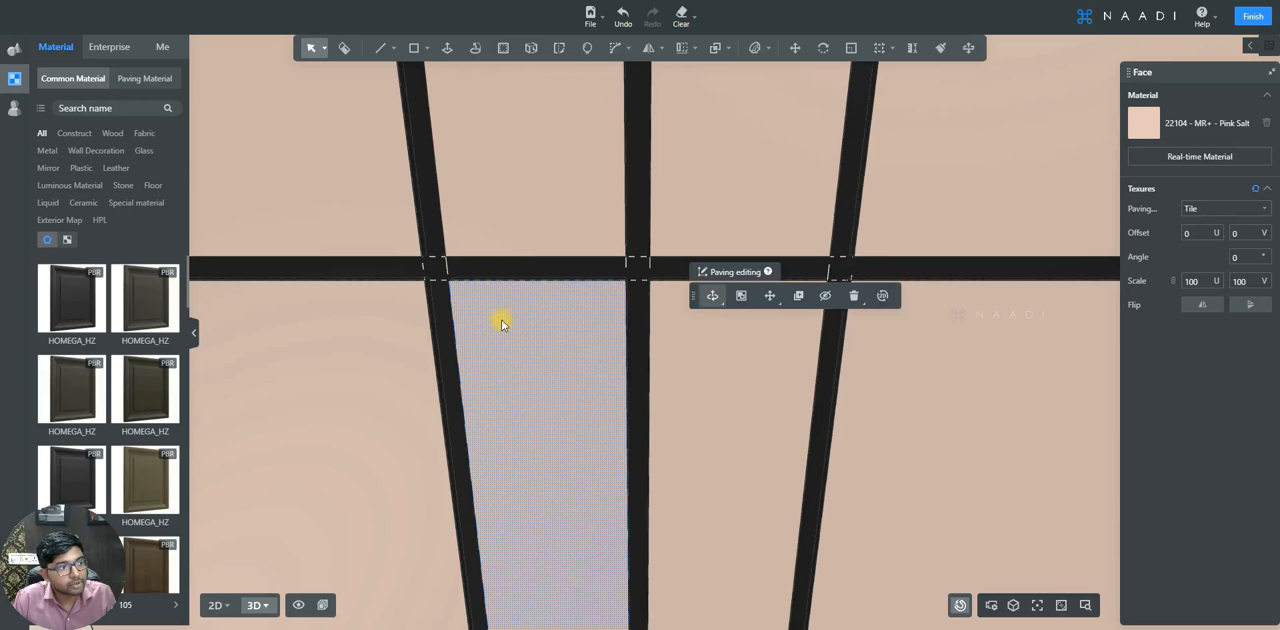
click(113, 133)
mouse_move(172, 343)
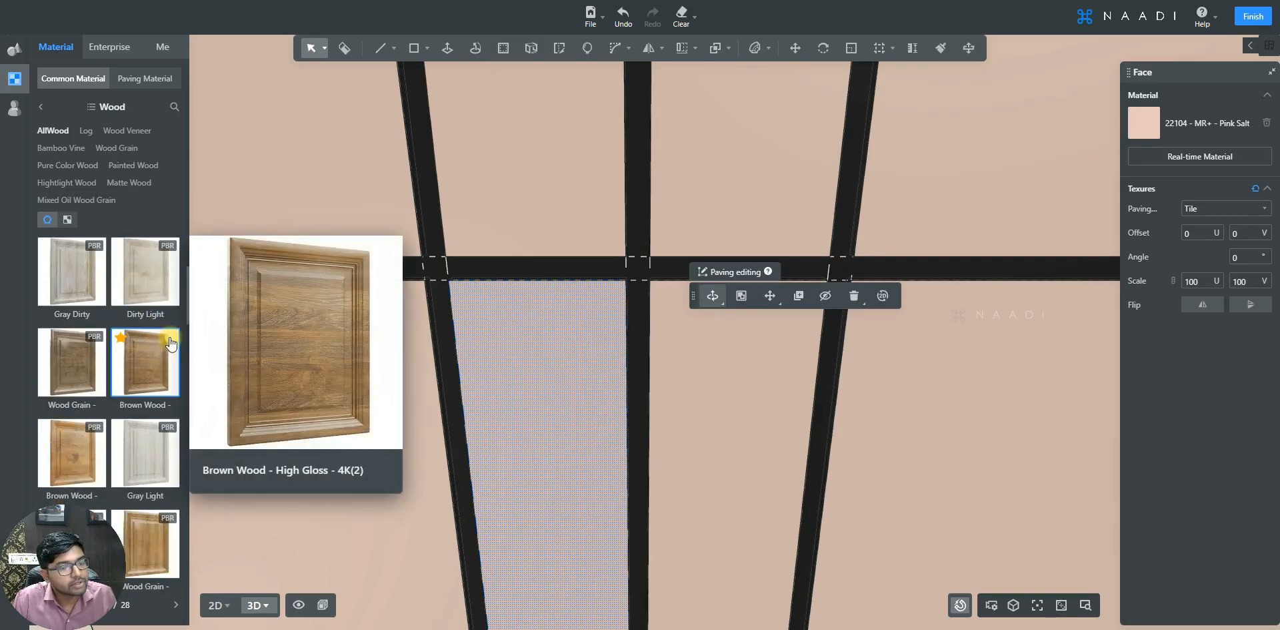
drag(172, 343, 544, 341)
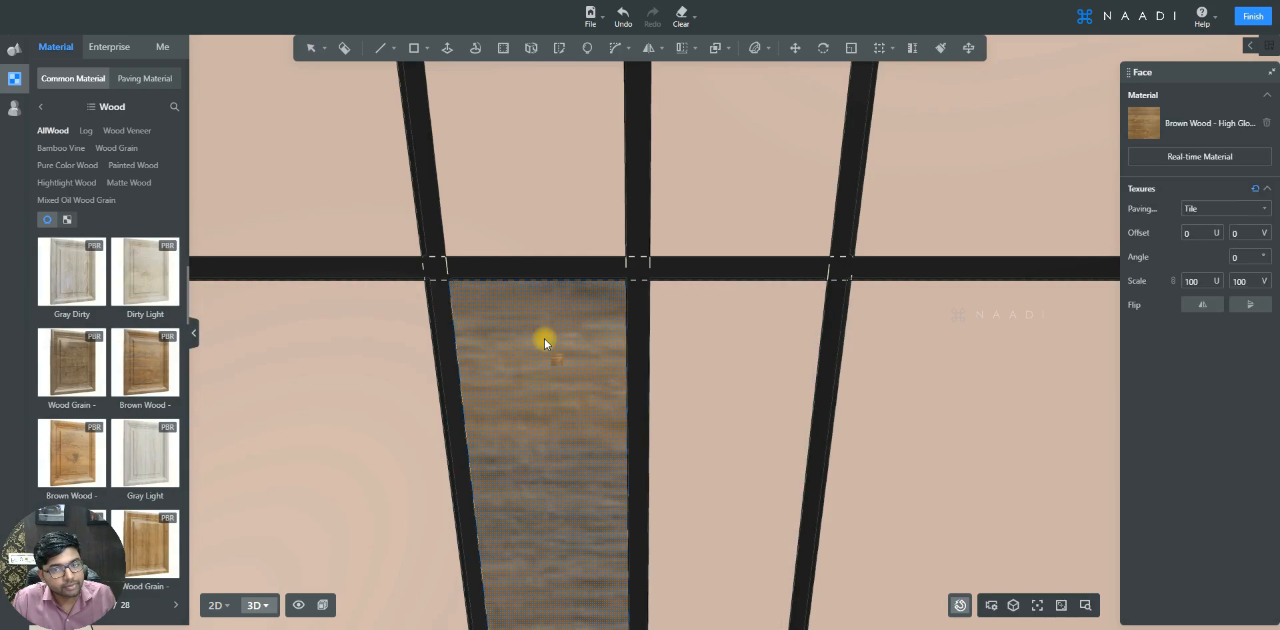
- Set the wood strip's texture angle to 90° and its scale to 50 by 50
middle_drag(544, 341, 546, 310)
scroll(545, 311, down, 6)
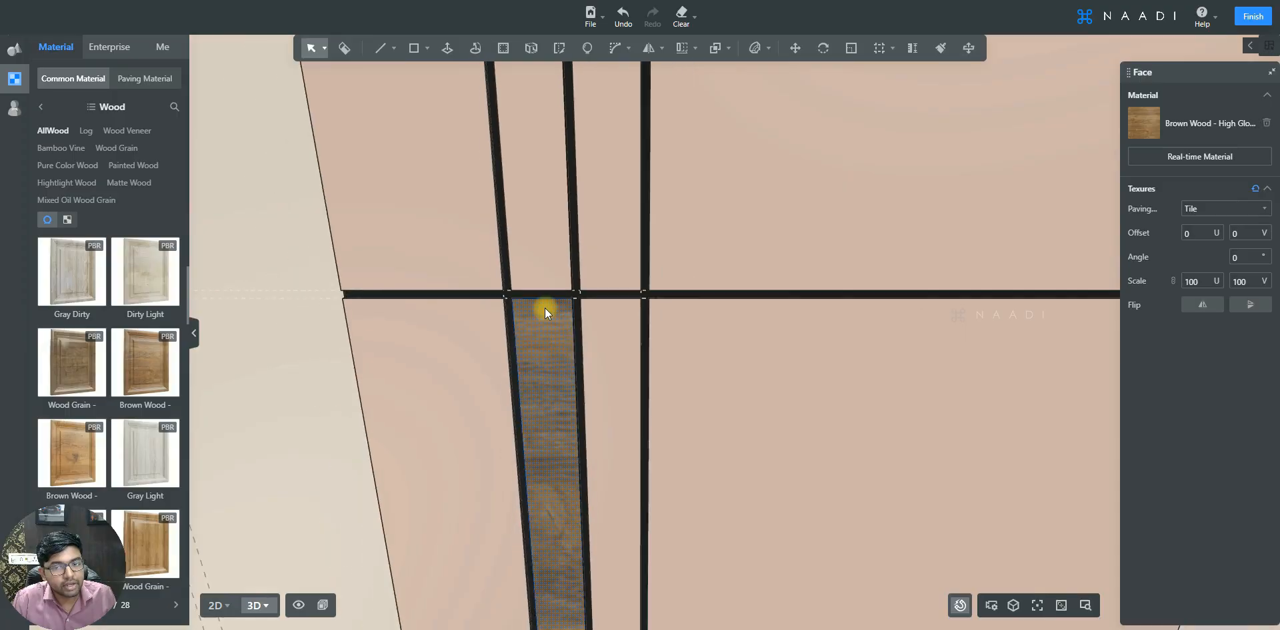
key(e)
key(q)
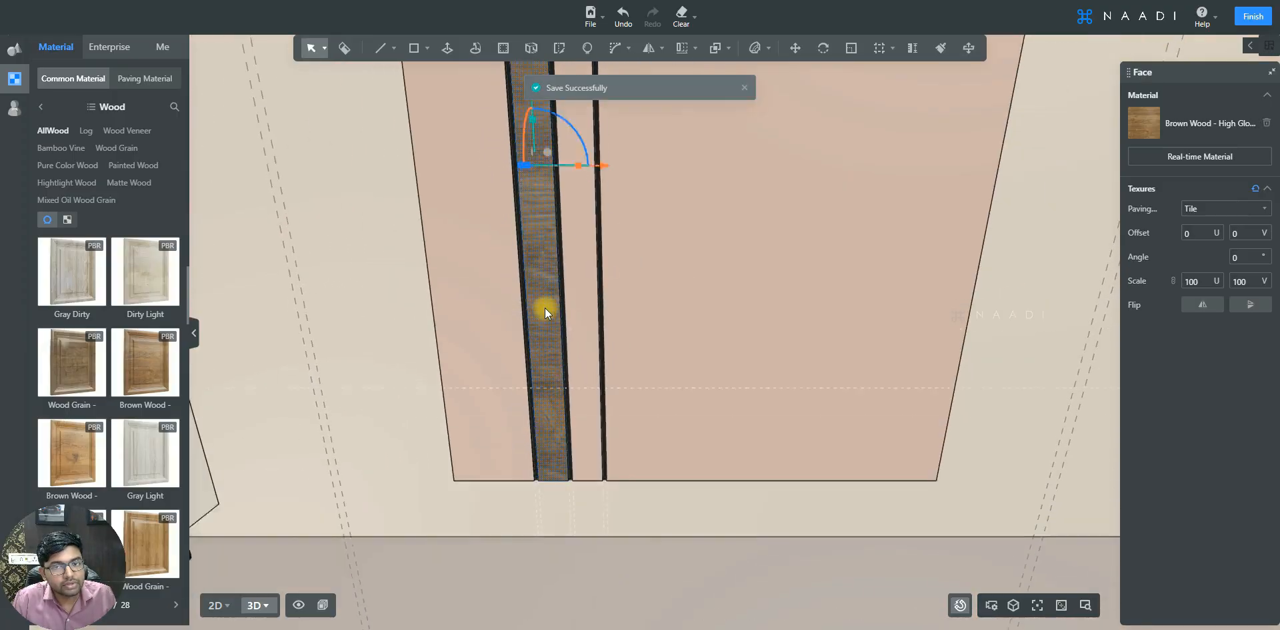
key(s)
key(q)
scroll(563, 246, up, 3)
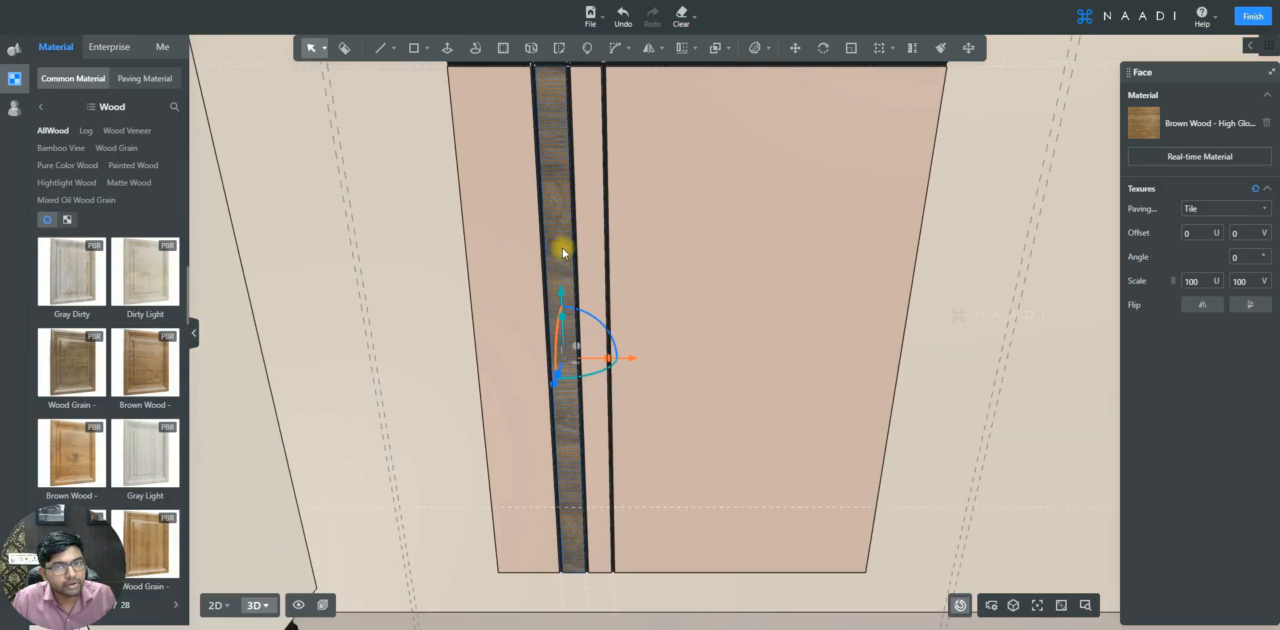
scroll(535, 250, up, 1)
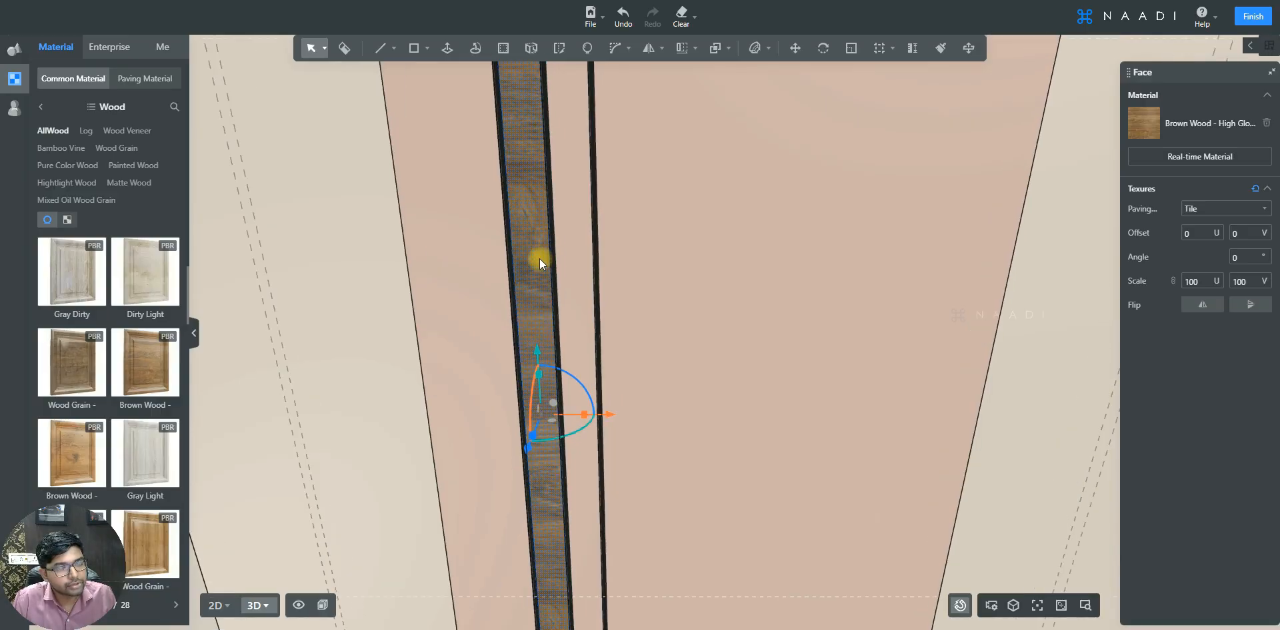
double_click(534, 242)
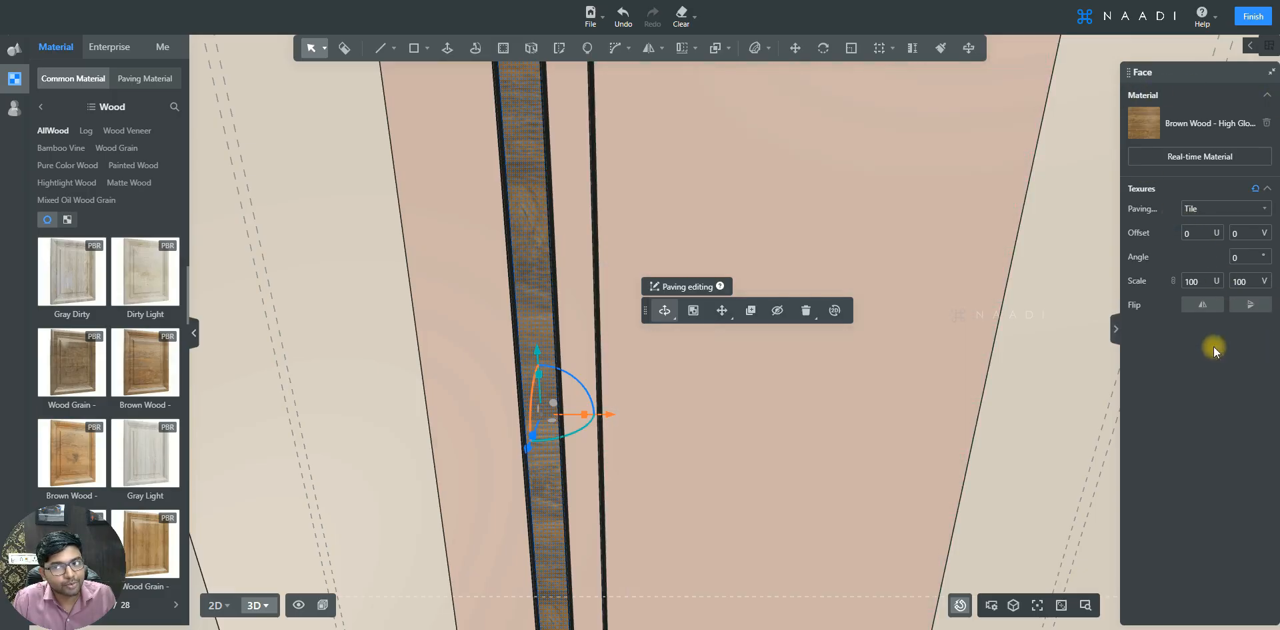
click(1238, 259)
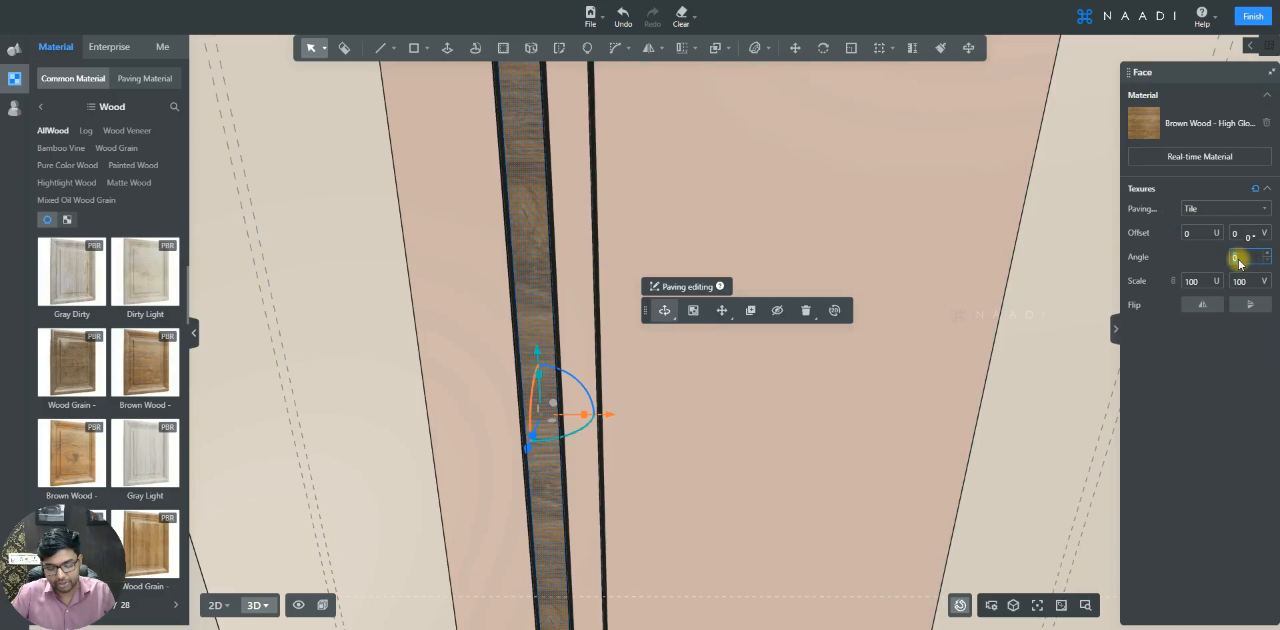
text(90)
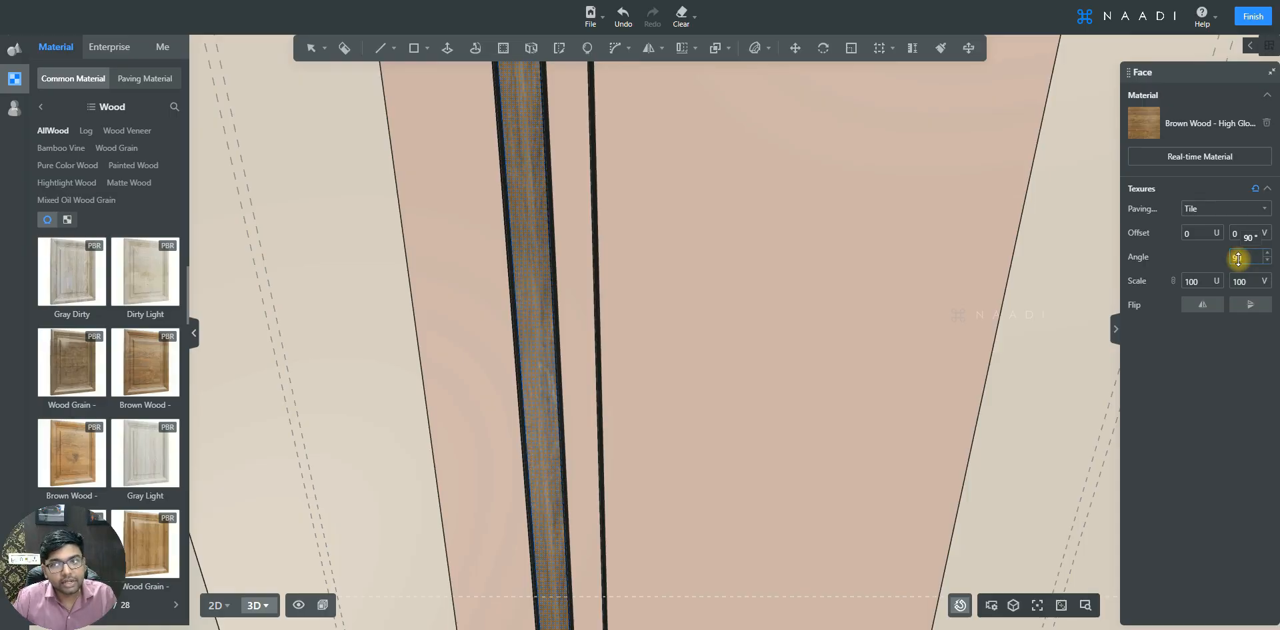
click(1194, 282)
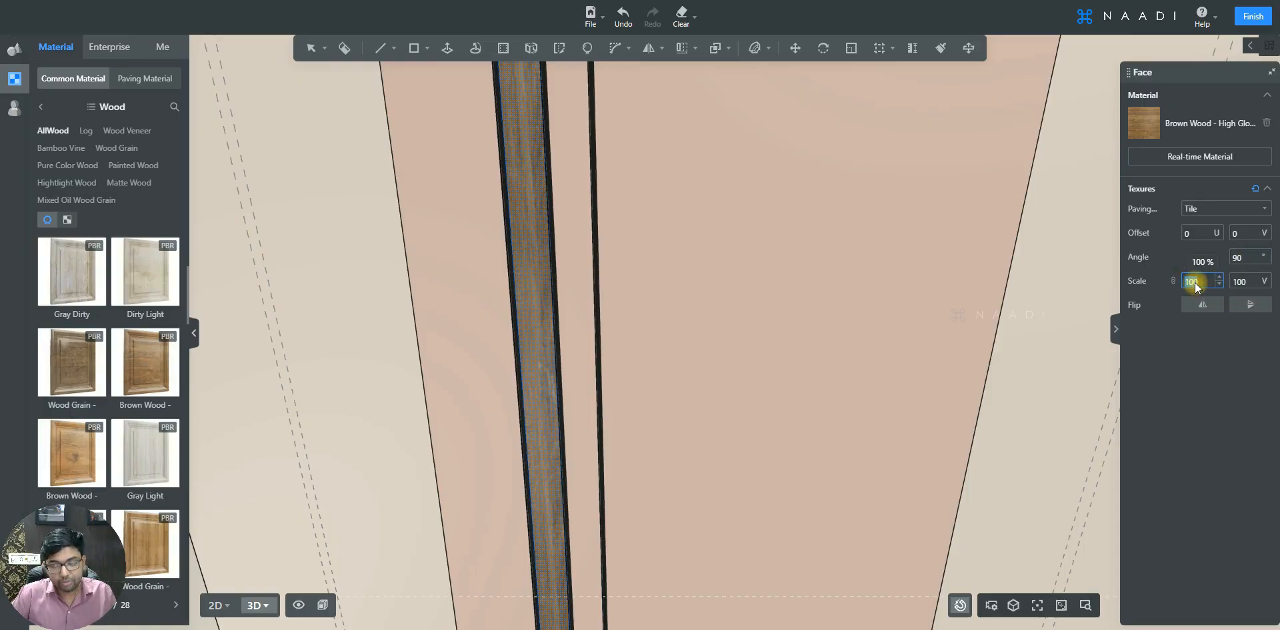
text(50)
click(1240, 283)
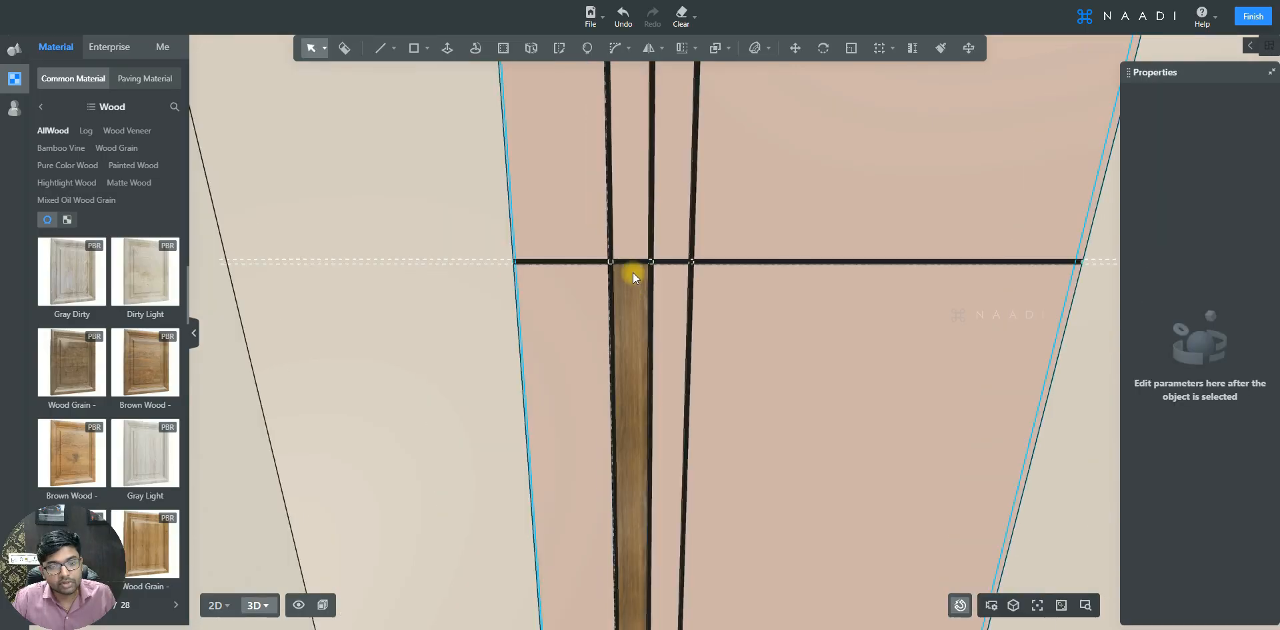
- Clear all reference lines (segments) from the custom model
scroll(635, 273, up, 8)
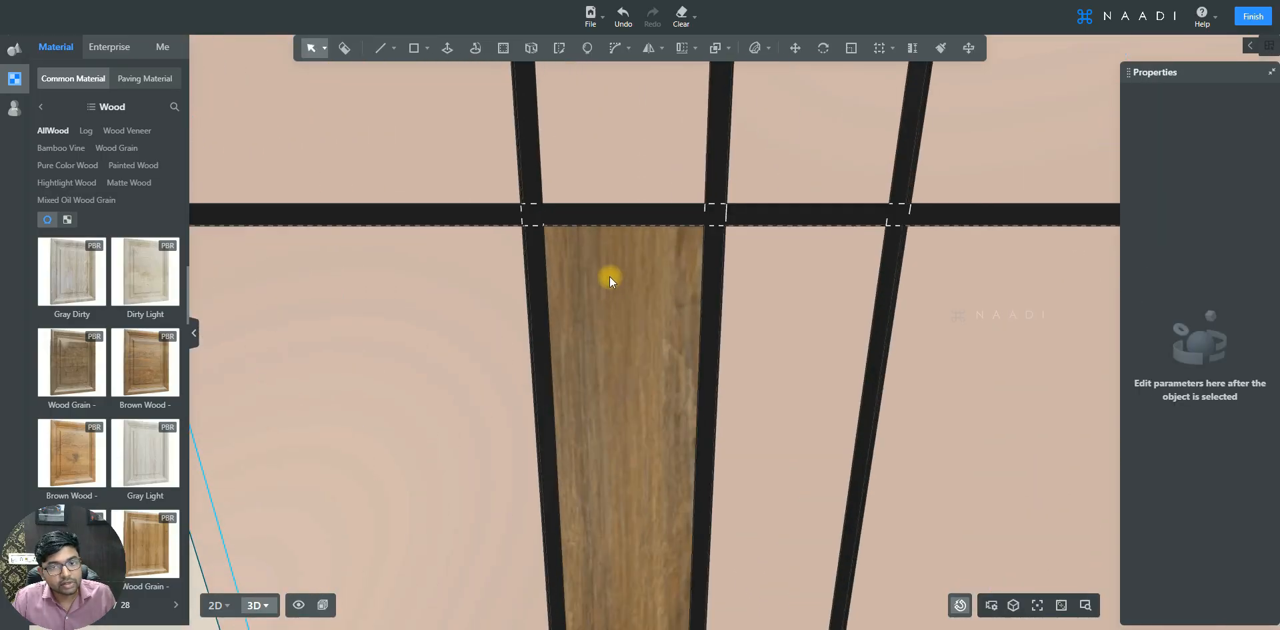
double_click(609, 276)
click(448, 50)
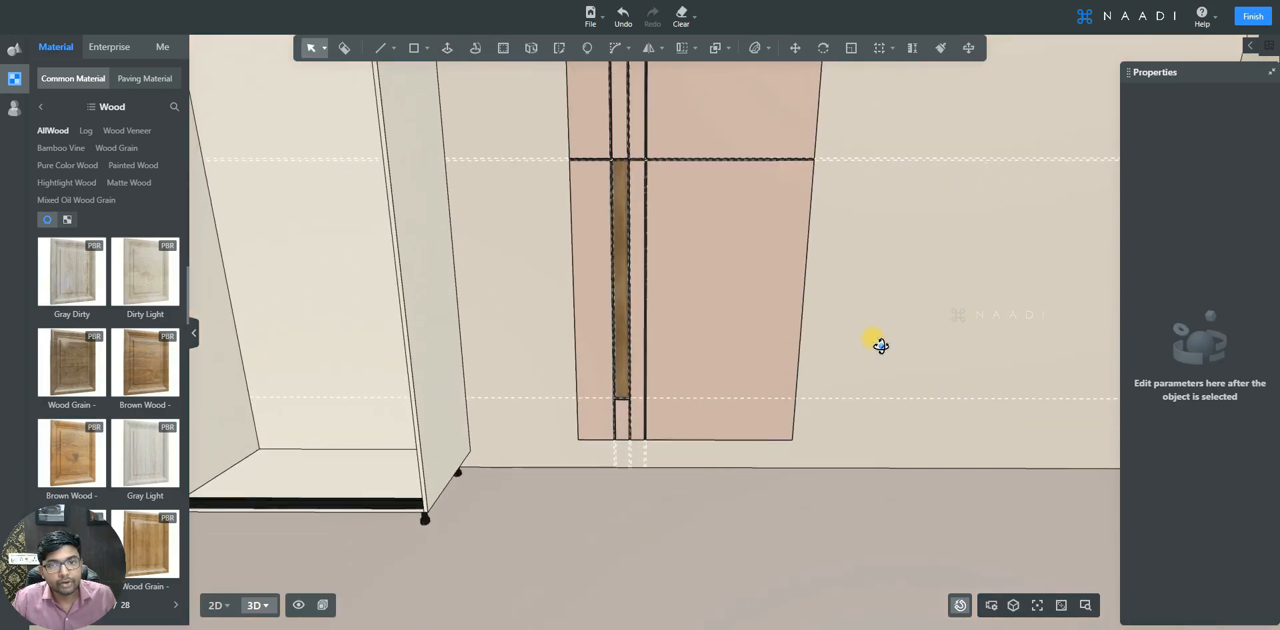
middle_drag(871, 332, 867, 326)
click(670, 211)
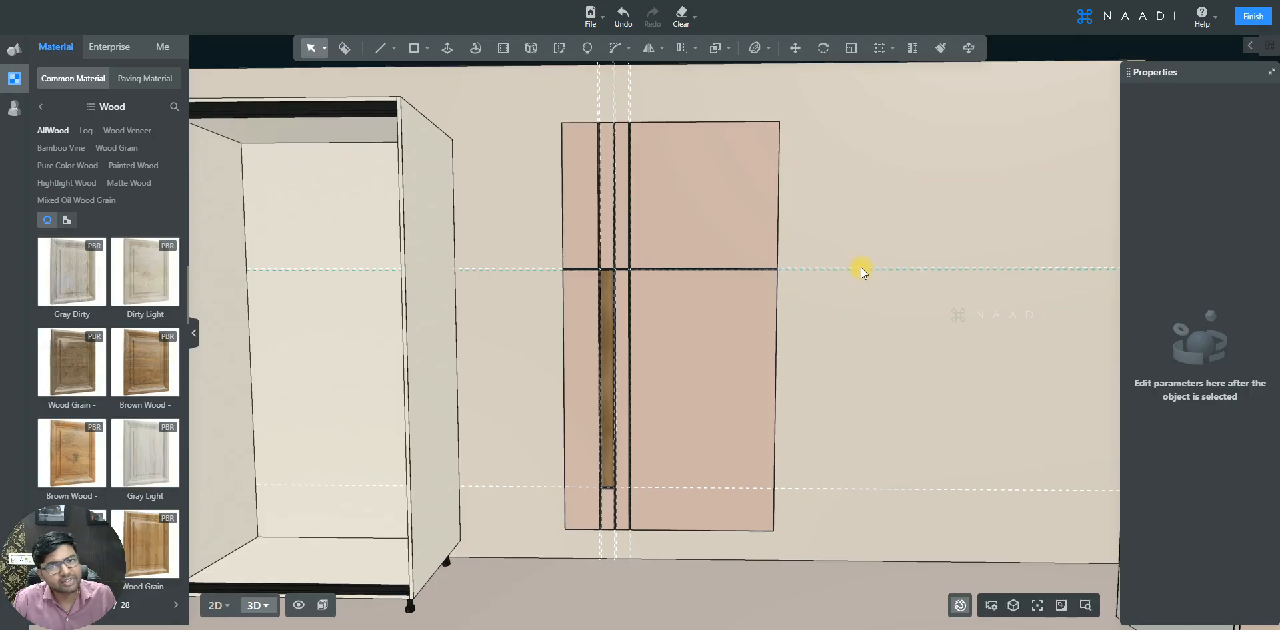
click(686, 21)
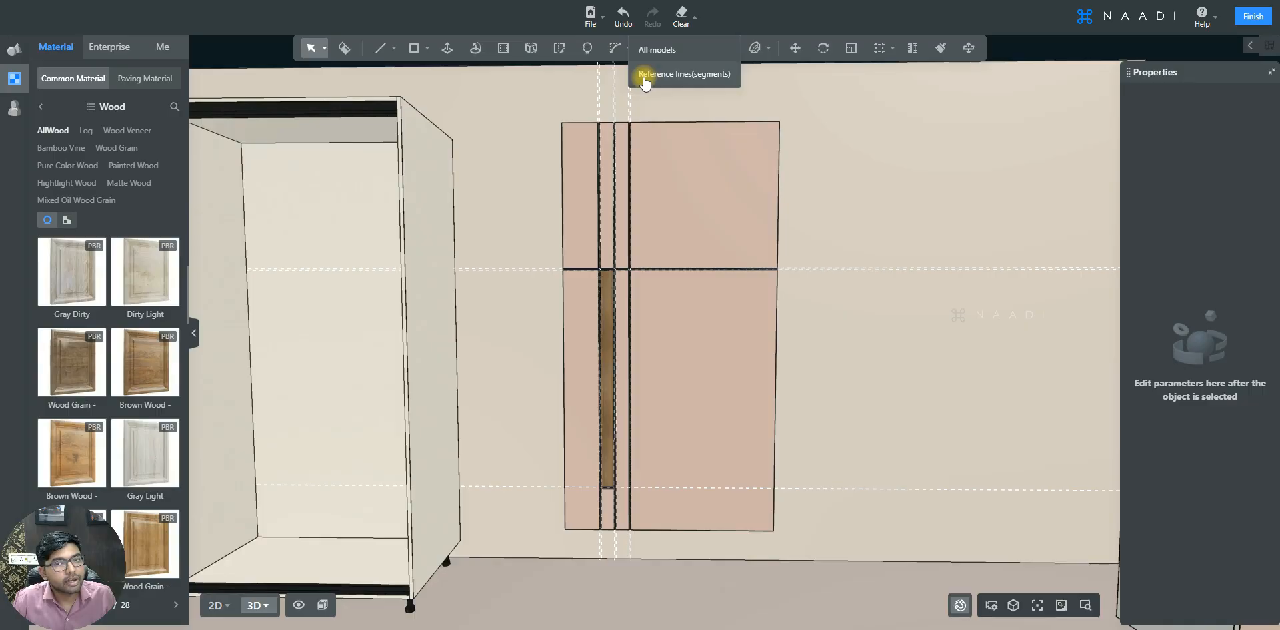
click(691, 76)
click(745, 305)
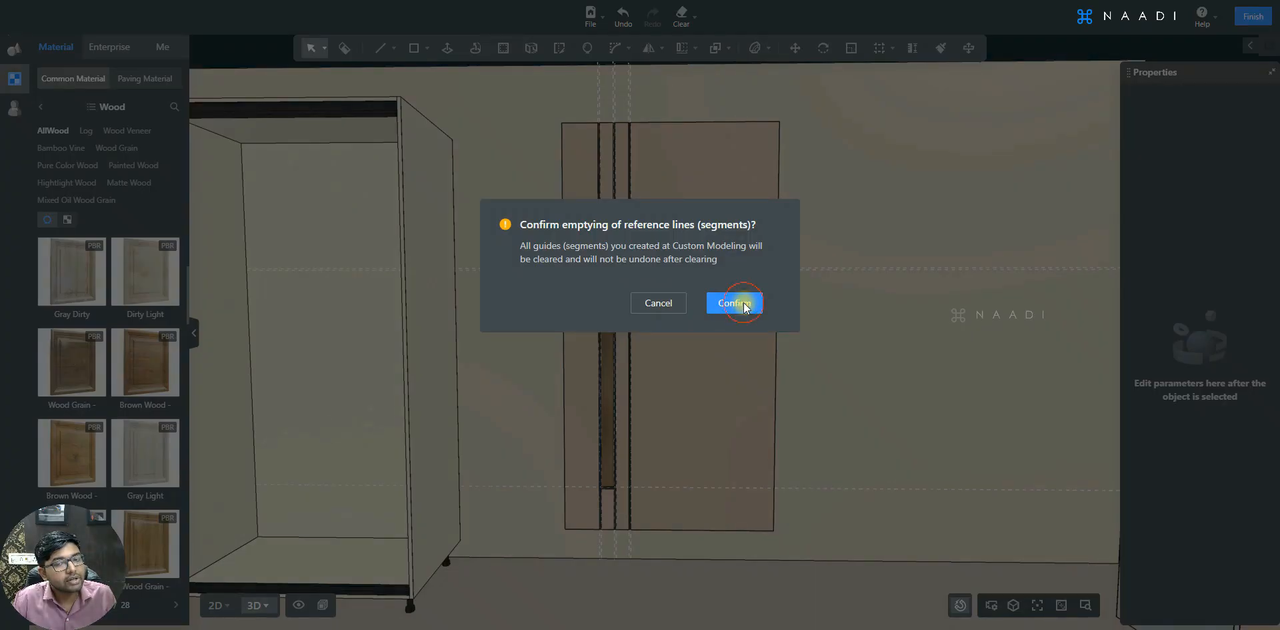
- Copy the finished door panel group and place the copy beside the original
mouse_move(867, 326)
mouse_down()
mouse_move(880, 297)
mouse_move(879, 327)
mouse_up()
click(661, 264)
key(m)
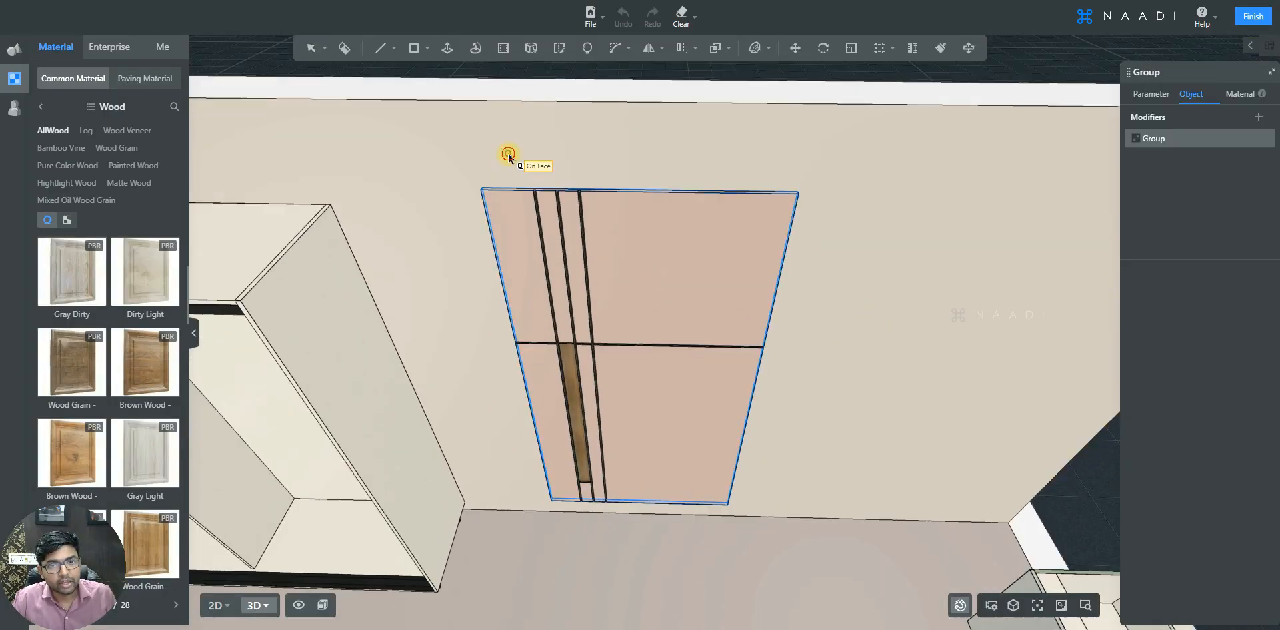
click(509, 154)
key(ctrl)
click(893, 161)
middle_drag(959, 168, 757, 168)
click(775, 278)
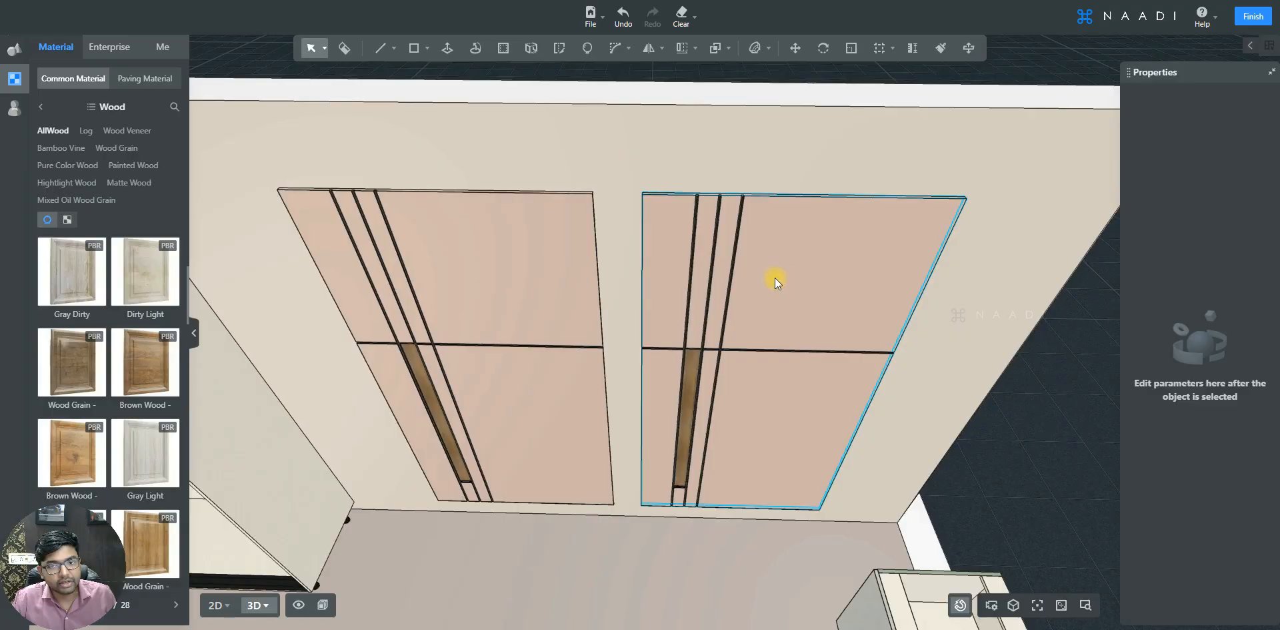
- Mirror the copied door panel with YZ Flip, save the model, then flip it with XY Flip
middle_drag(767, 250, 704, 257)
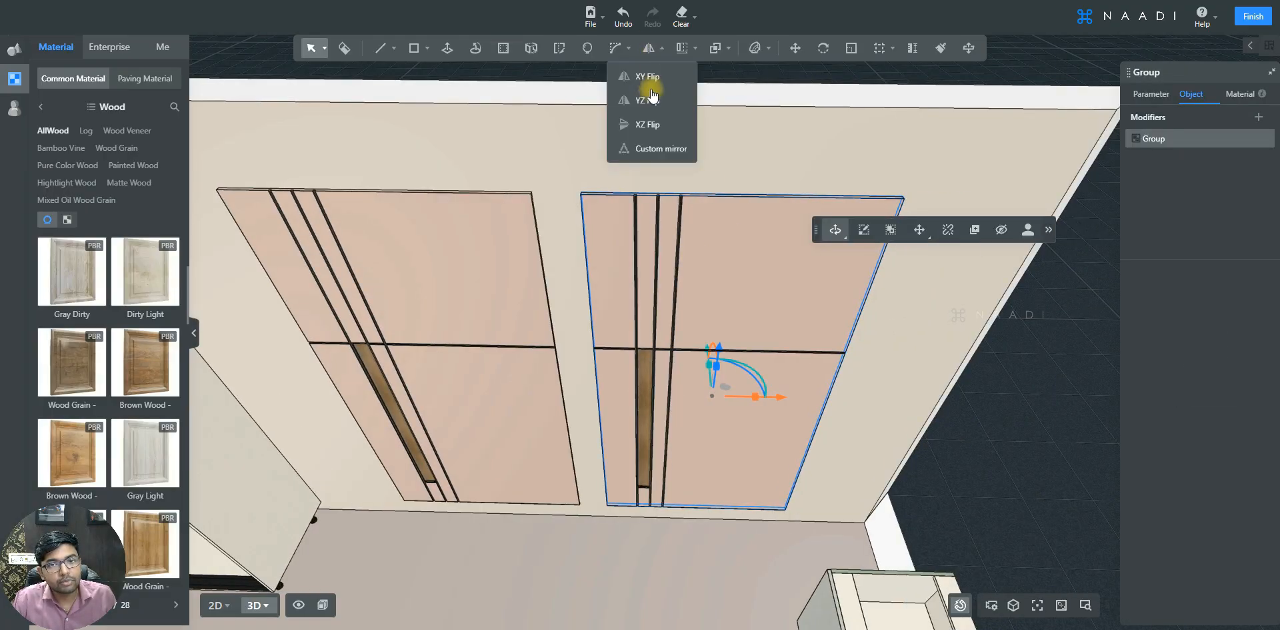
click(648, 100)
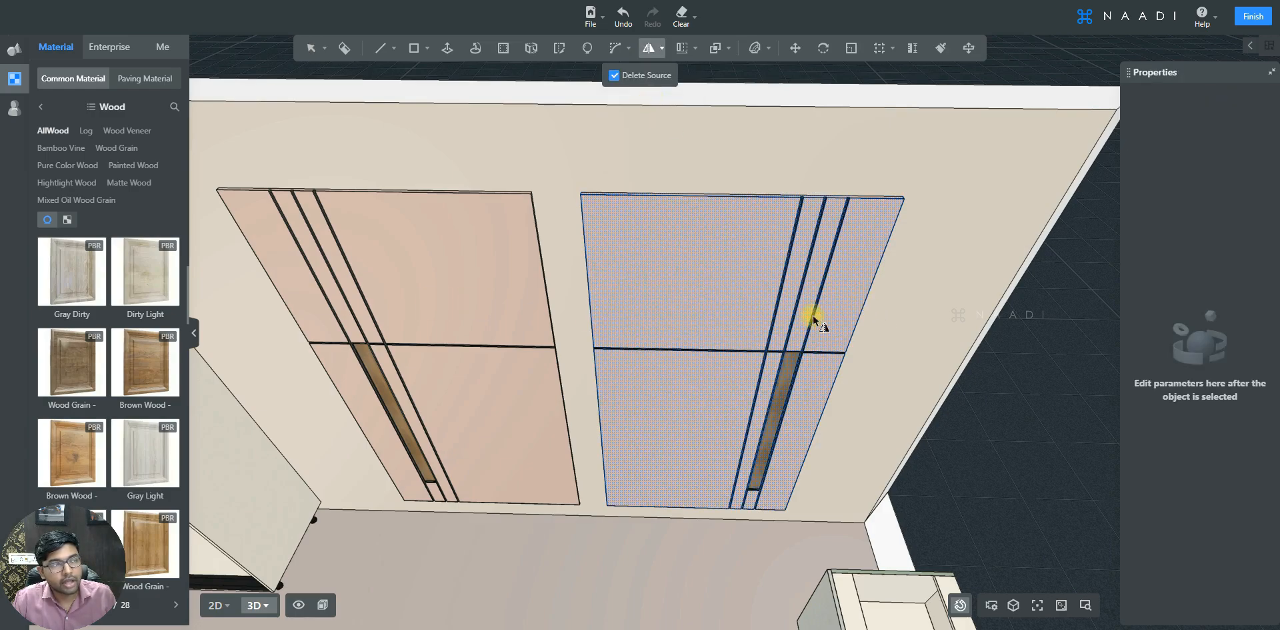
key(ctrl+s)
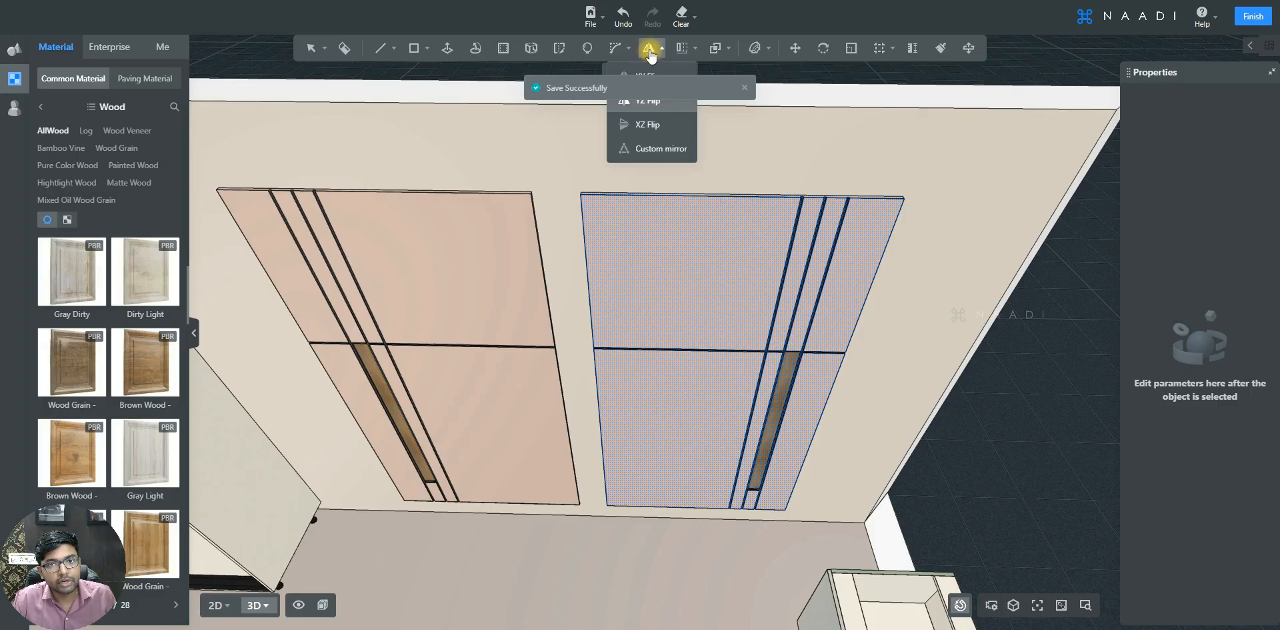
key(Escape)
mouse_move(649, 49)
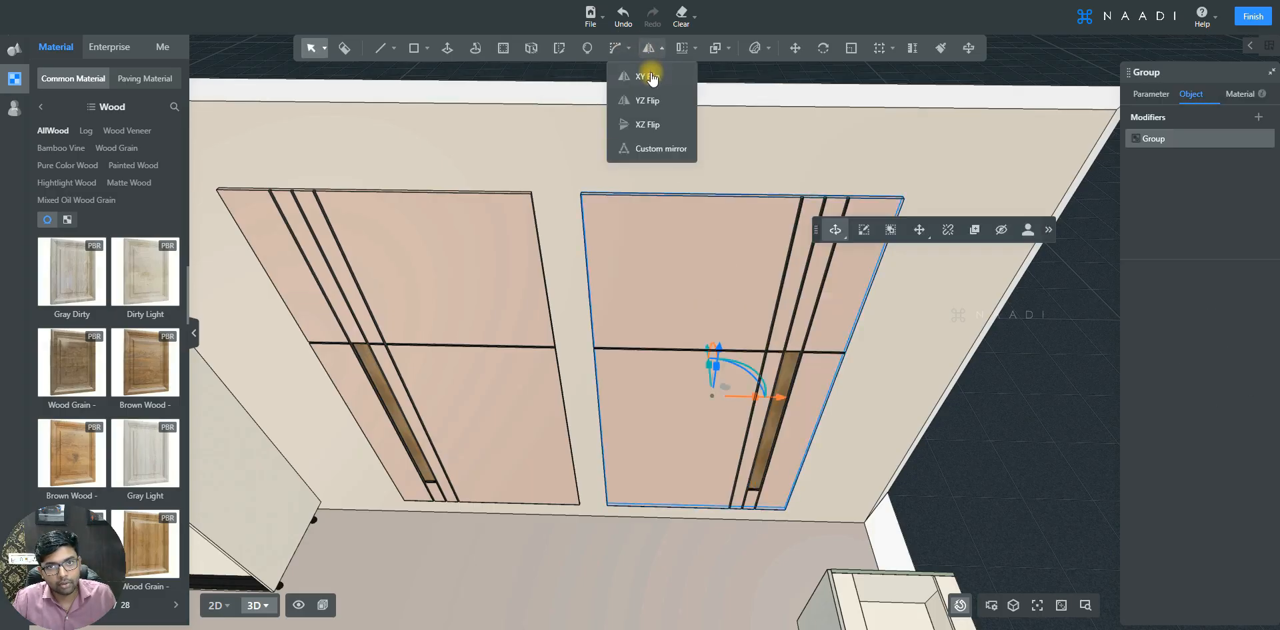
click(650, 77)
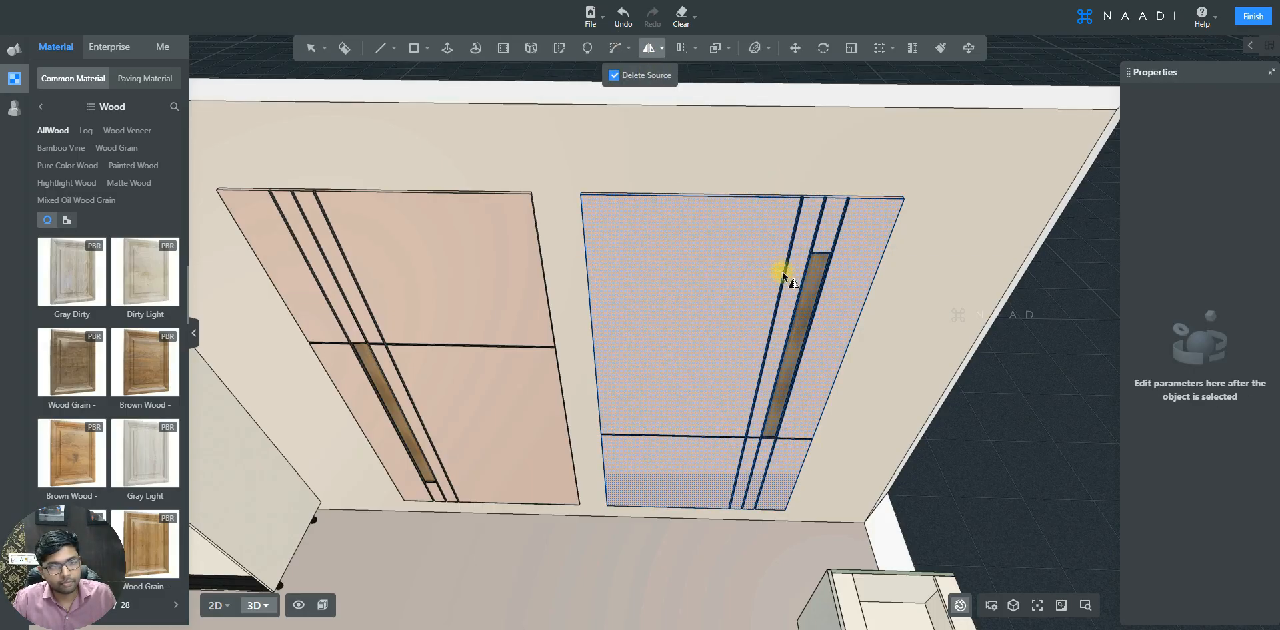
- Move the copied door panel so its corner snaps to the matching corner of the original panel
middle_drag(896, 259, 894, 352)
click(695, 297)
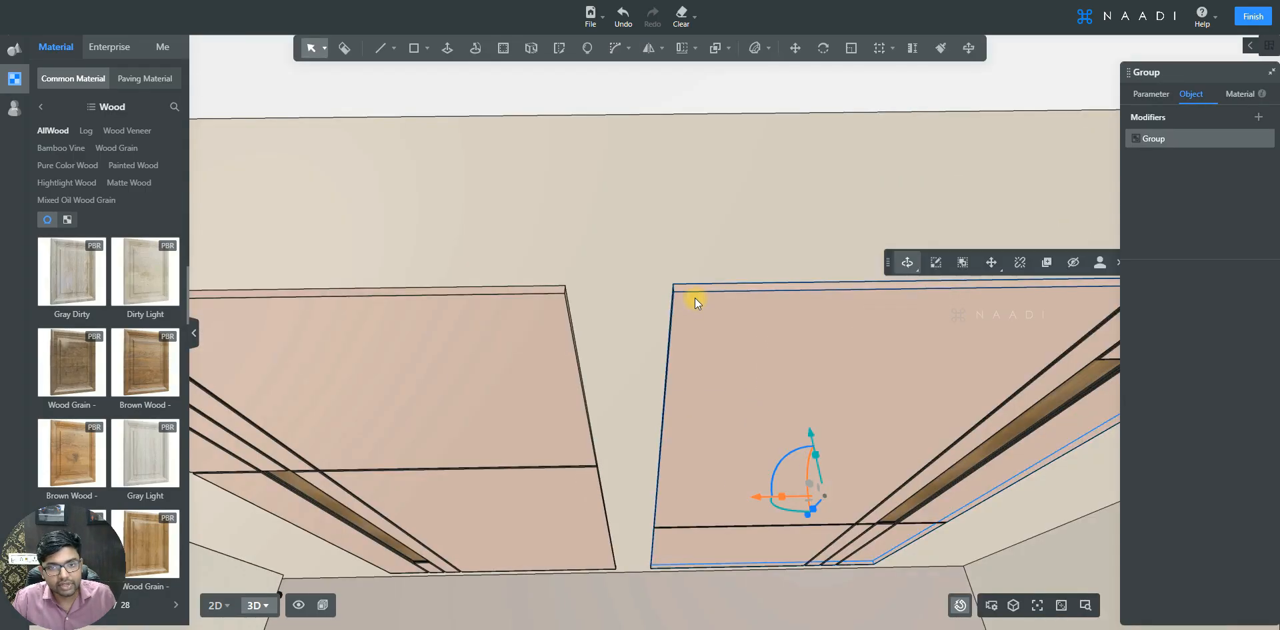
scroll(695, 297, up, 1)
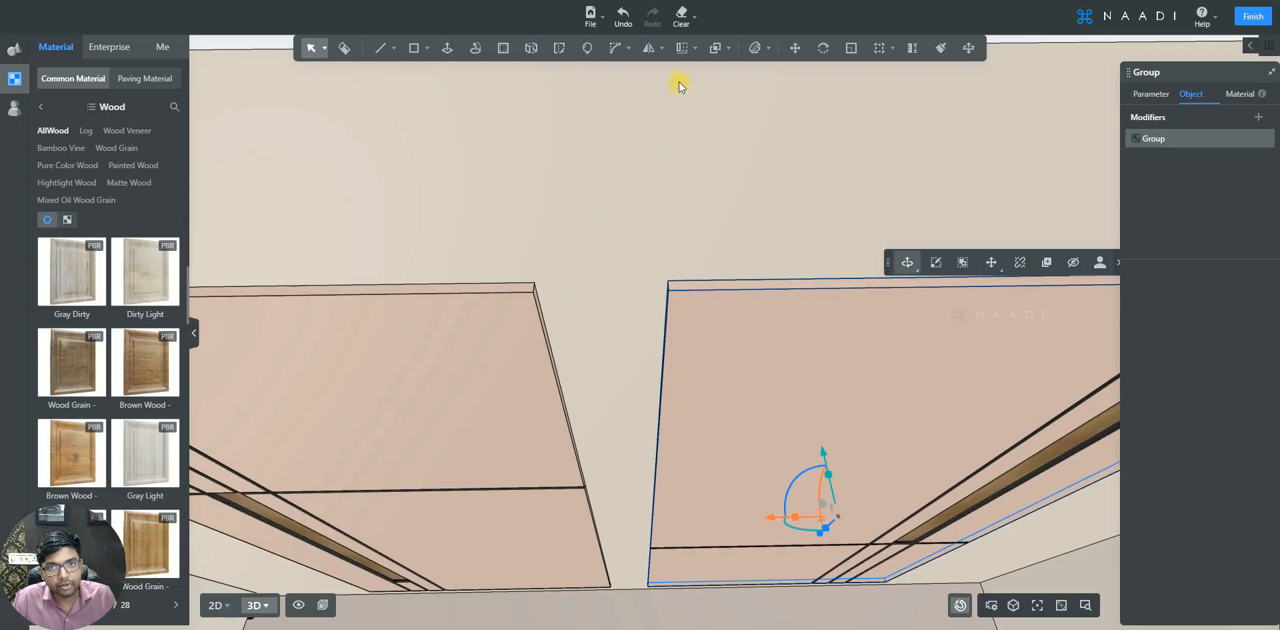
click(795, 48)
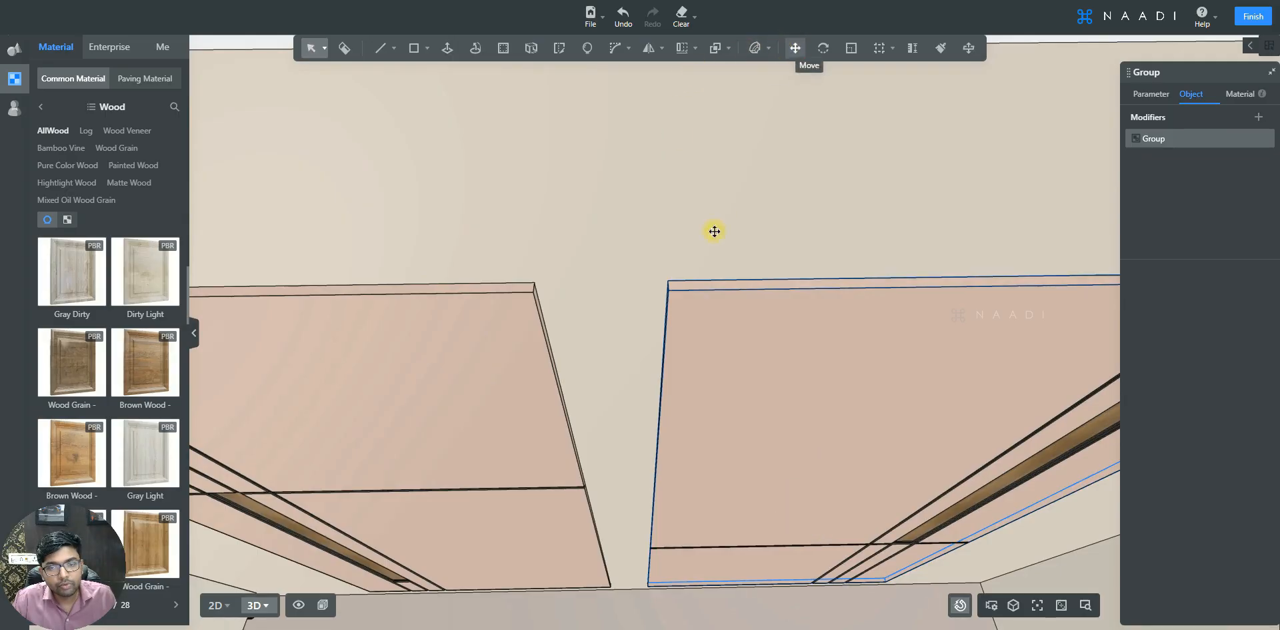
click(667, 281)
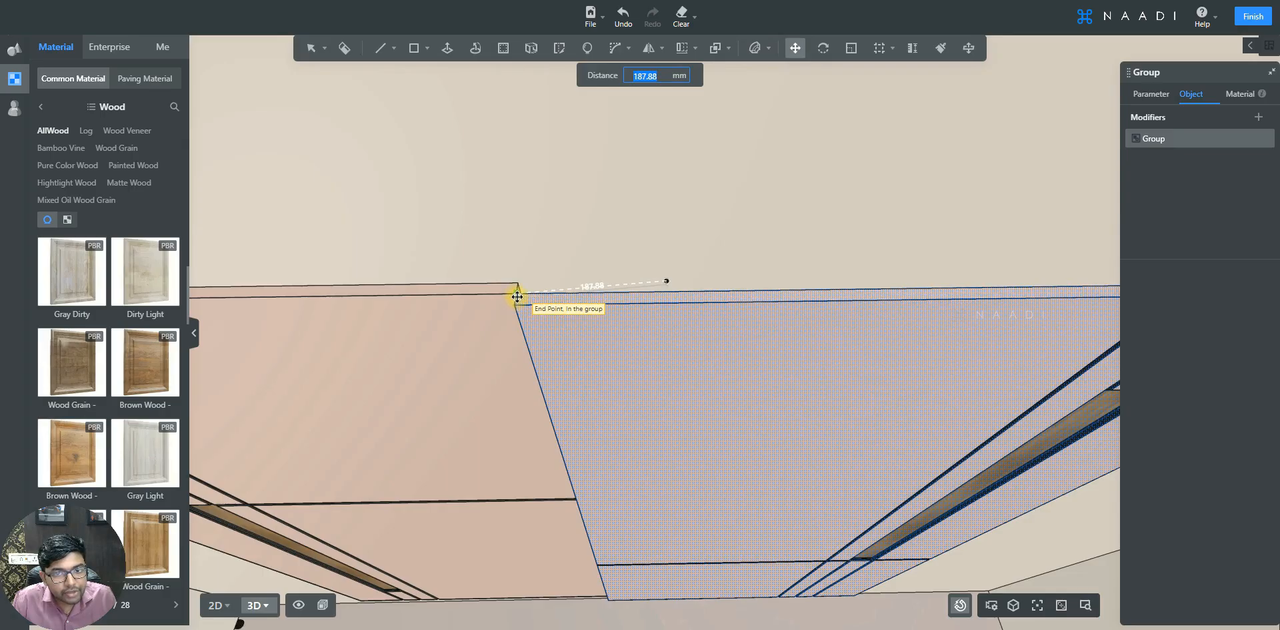
click(518, 296)
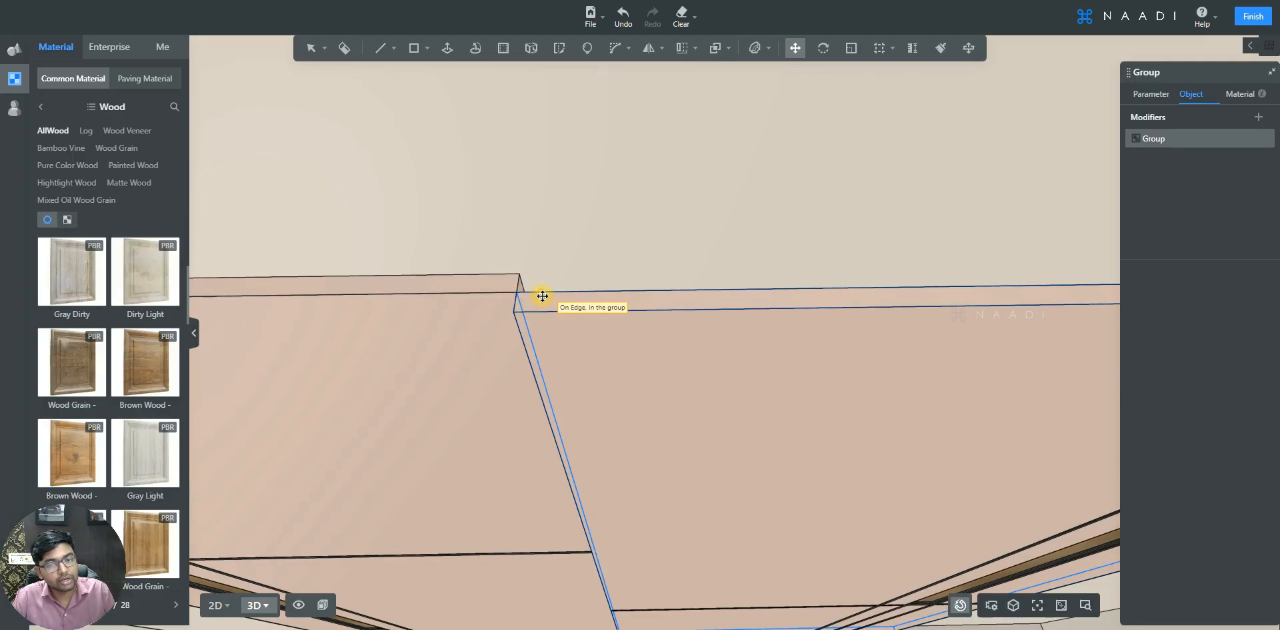
- Shift the copied panel 20 mm along the X axis and exit group editing
click(700, 296)
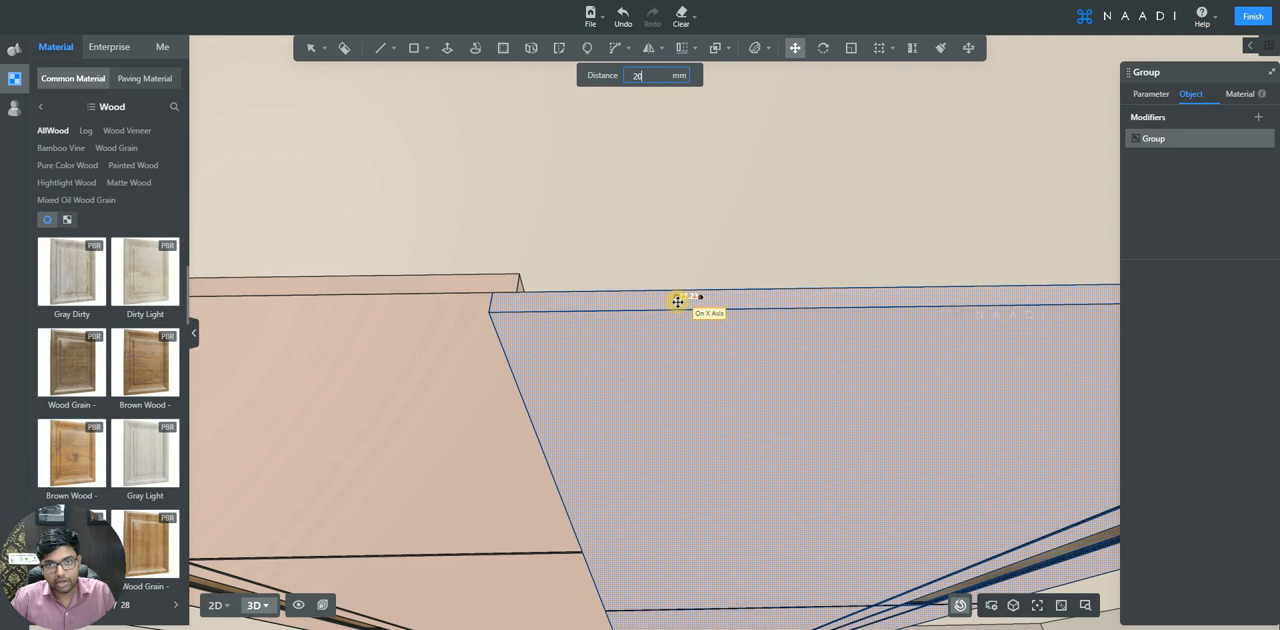
click(677, 300)
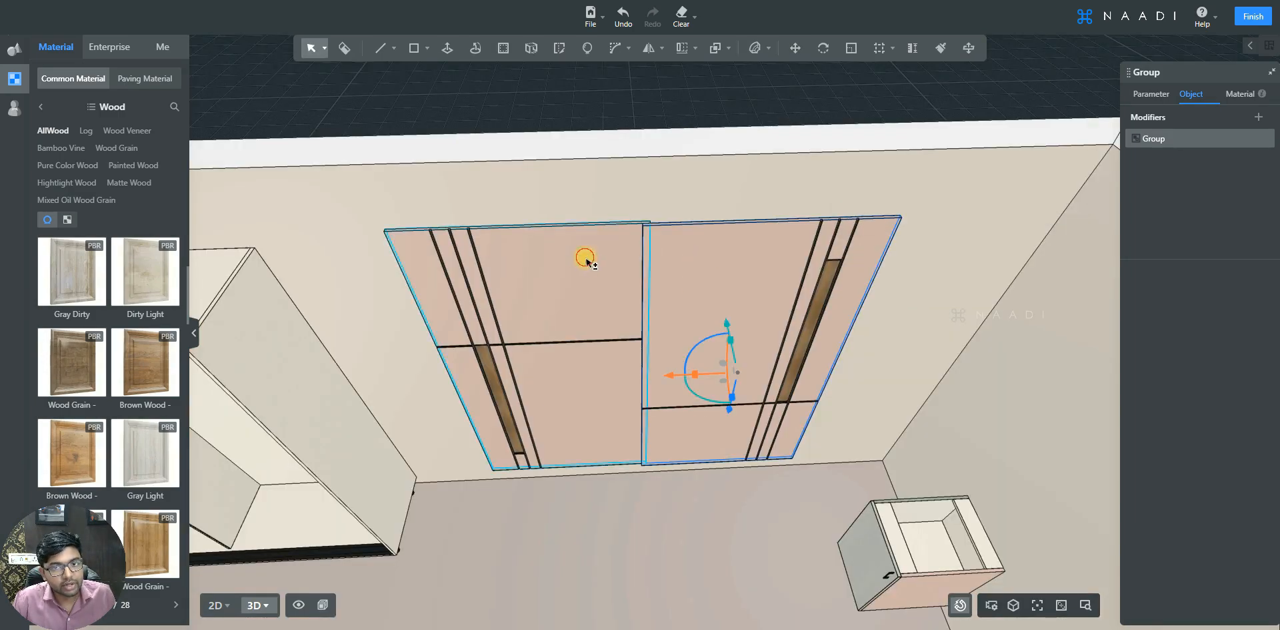
shift+click(585, 259)
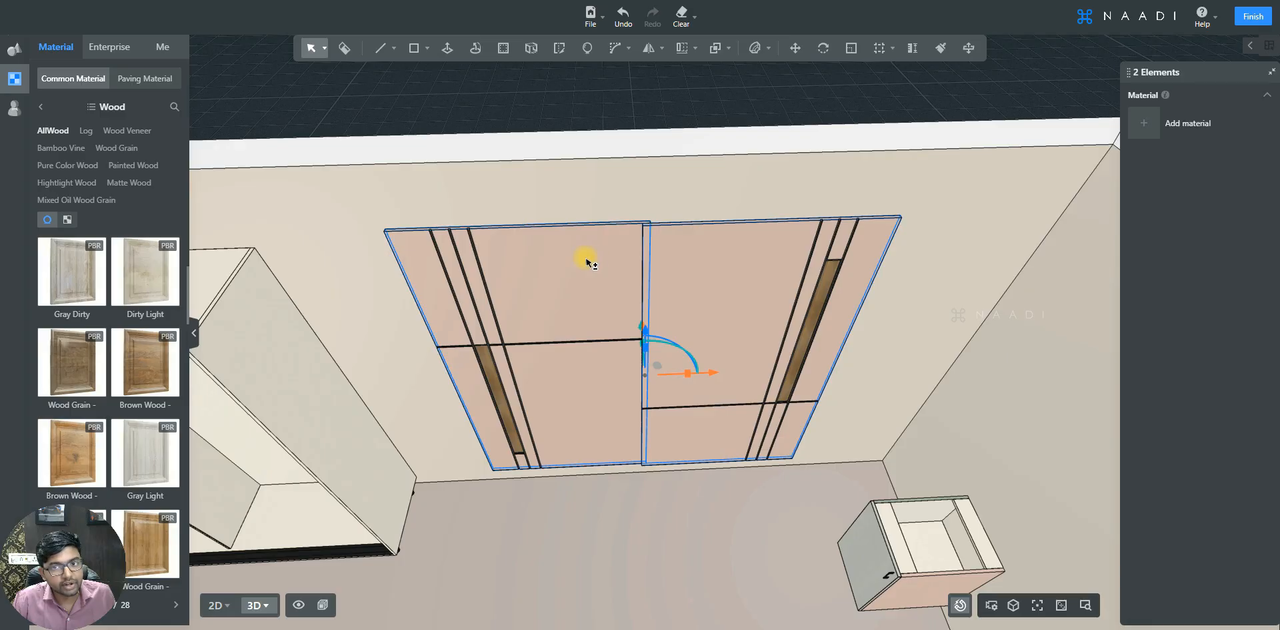
click(796, 211)
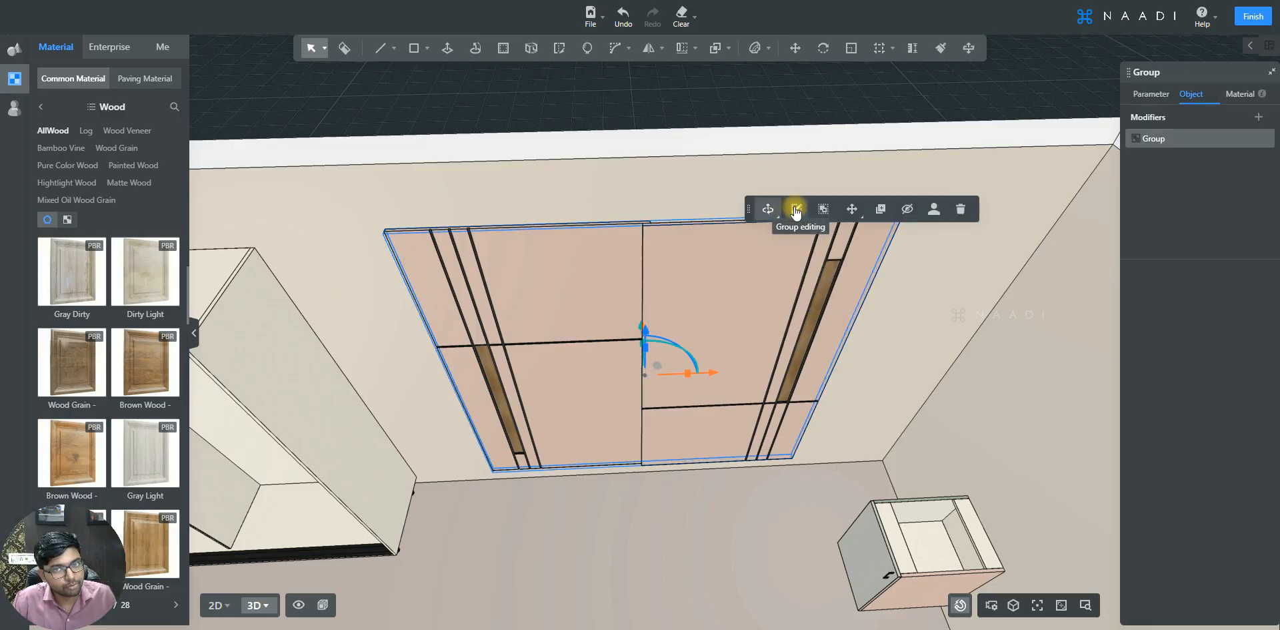
- Move the door panels onto the wardrobe carcass front, snapping to its top corner with a 1 mm distance
scroll(477, 219, up, 2)
click(795, 50)
scroll(723, 347, down, 2)
scroll(446, 281, up, 4)
scroll(453, 262, up, 3)
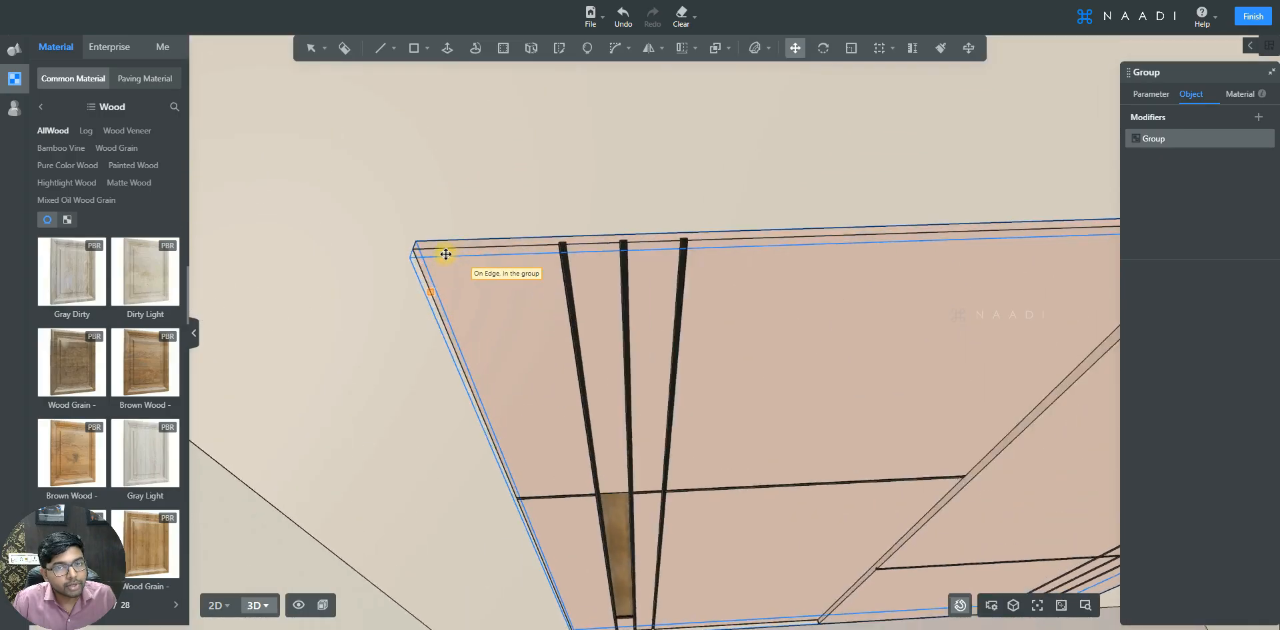
click(414, 236)
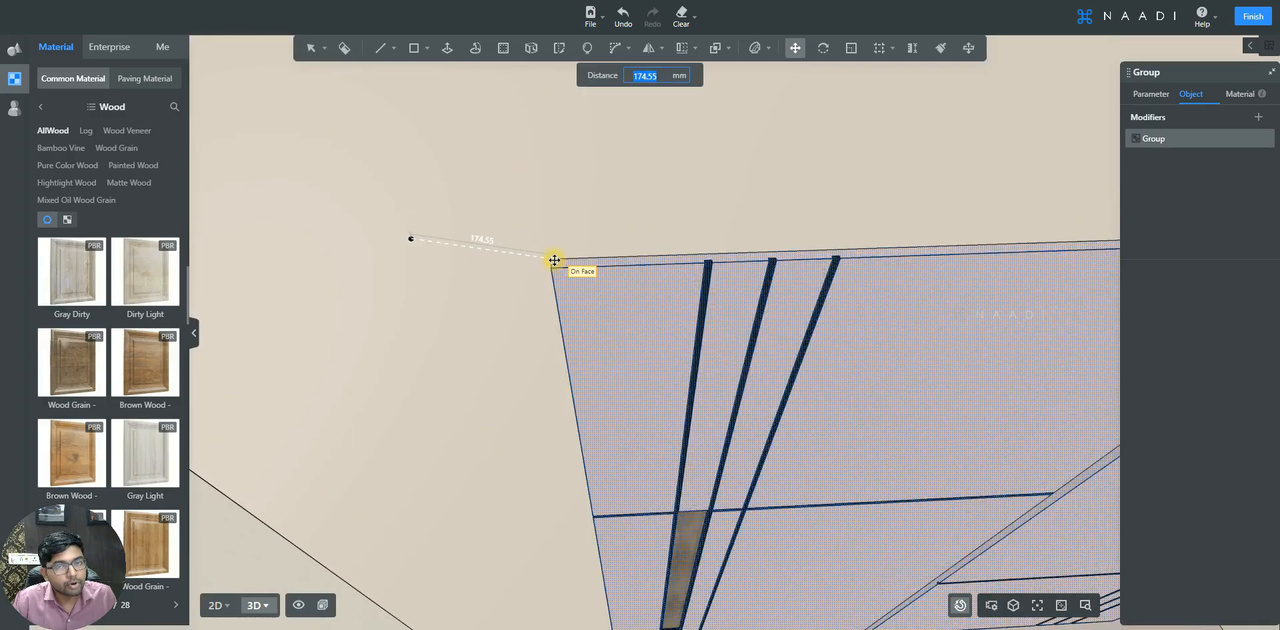
mouse_move(417, 309)
middle_down()
mouse_move(403, 306)
mouse_move(408, 326)
middle_up()
click(443, 215)
click(480, 200)
click(507, 204)
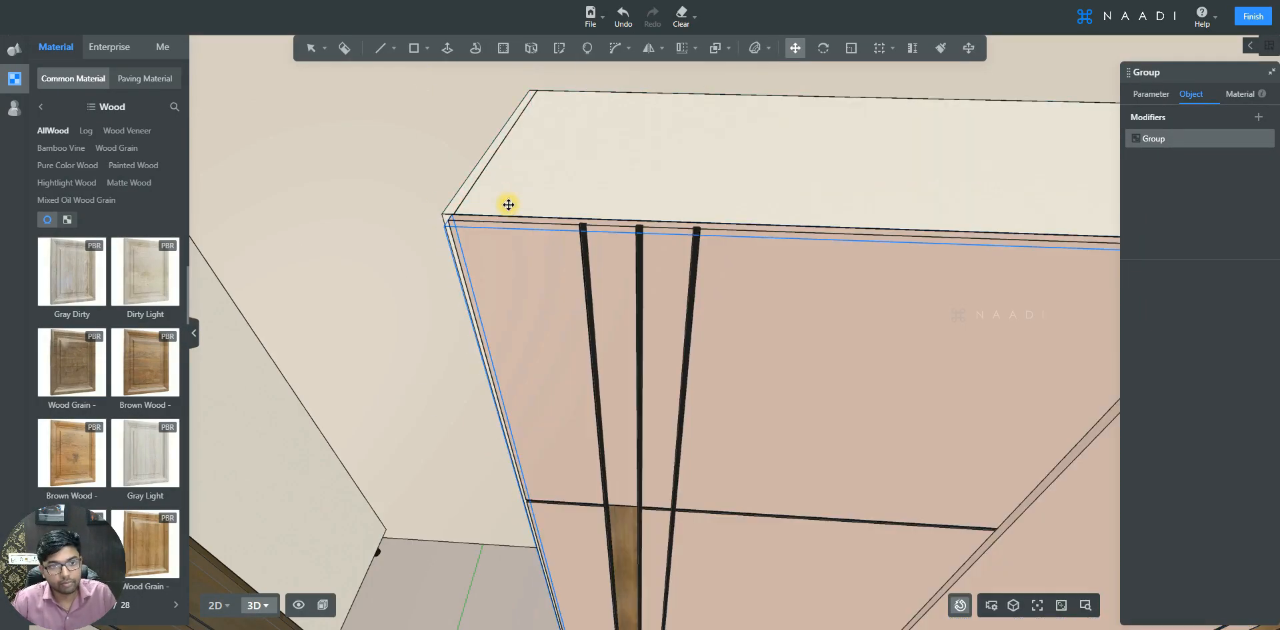
click(397, 104)
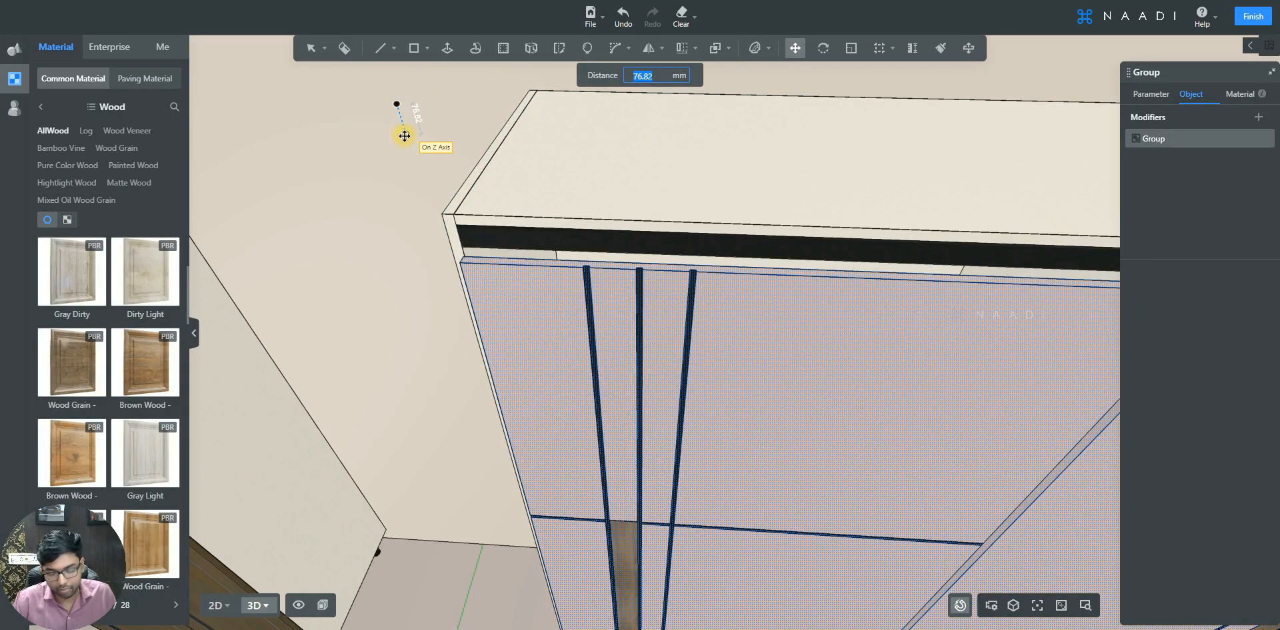
click(405, 135)
click(442, 214)
text(1)
key(Return)
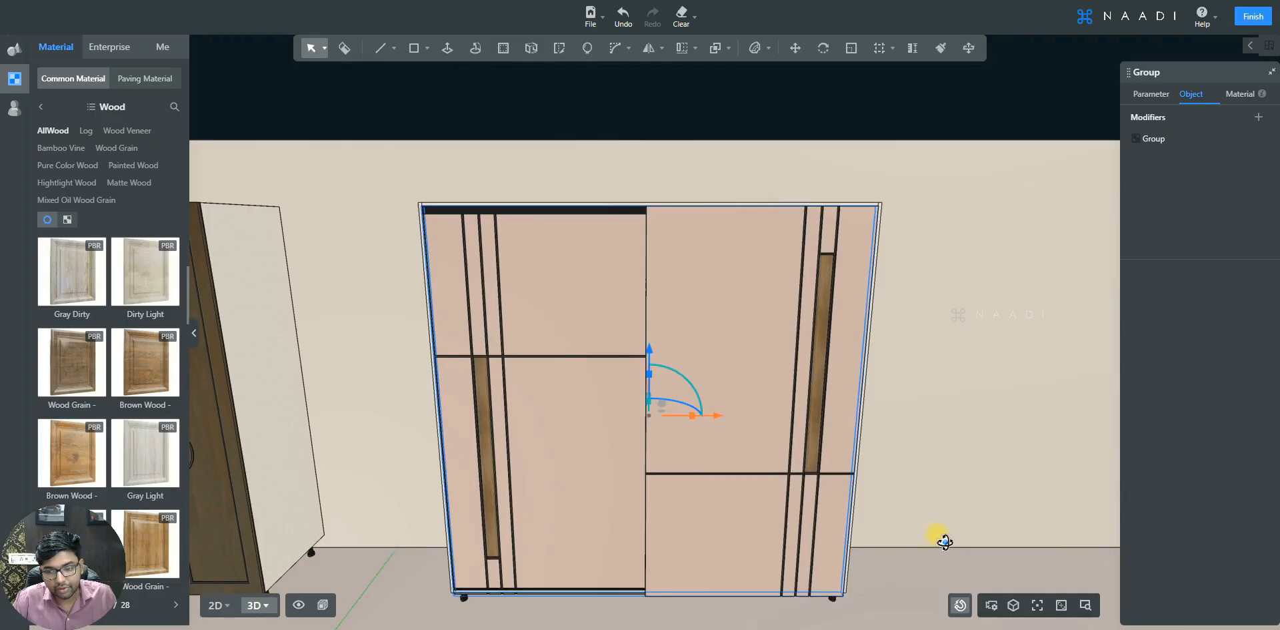
- Move the door group 20 mm along the Y axis, out in front of the carcass
drag(934, 535, 812, 442)
drag(779, 481, 753, 385)
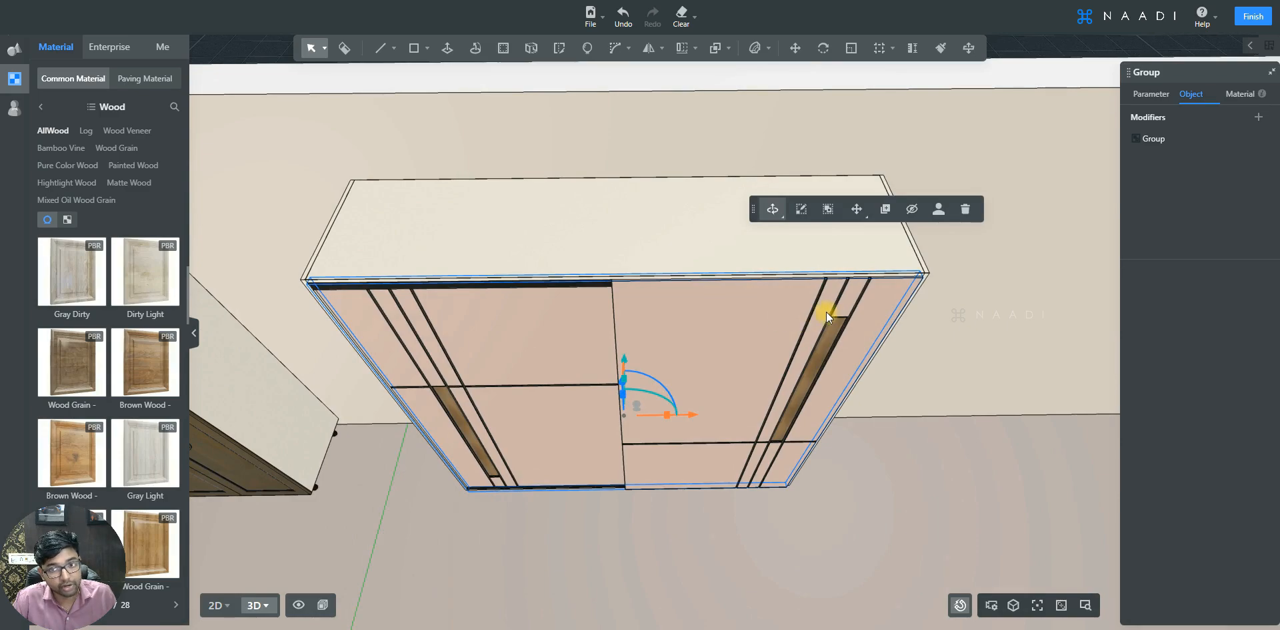
drag(826, 310, 831, 293)
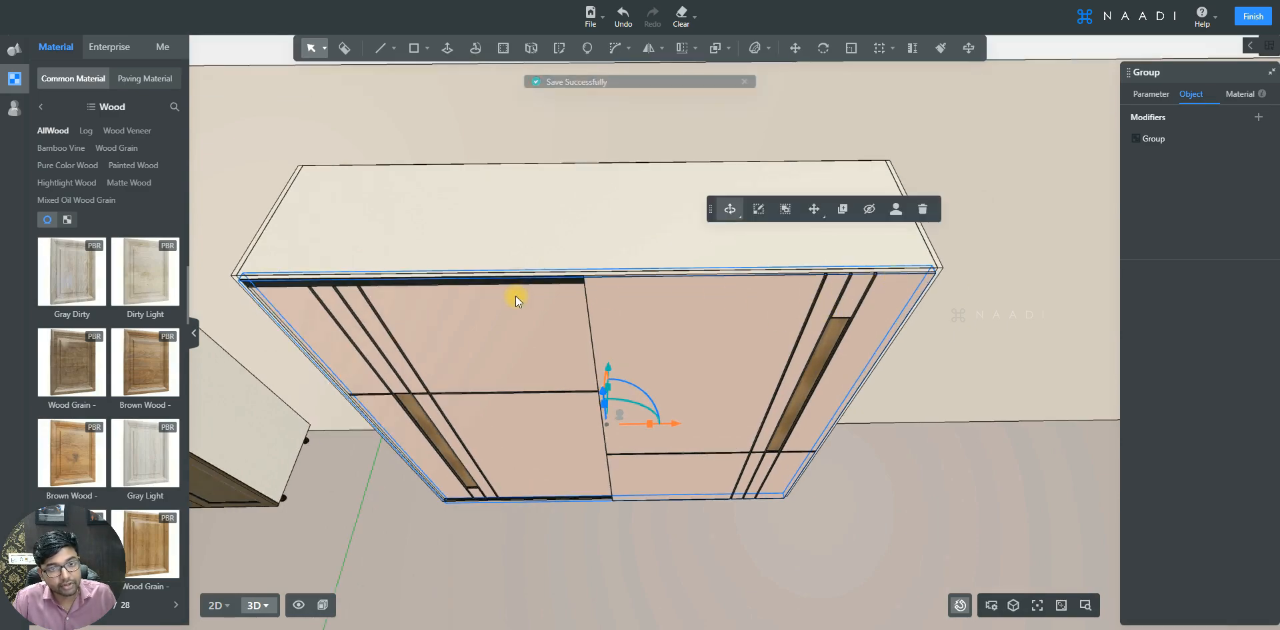
scroll(646, 413, up, 3)
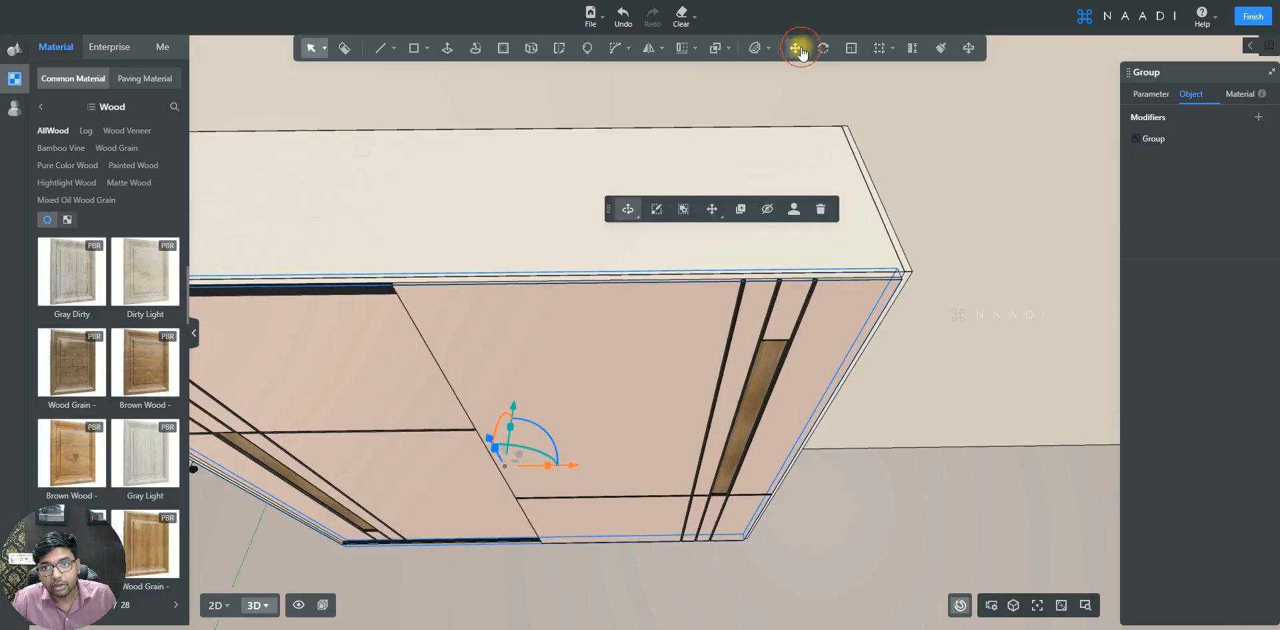
click(795, 48)
click(841, 256)
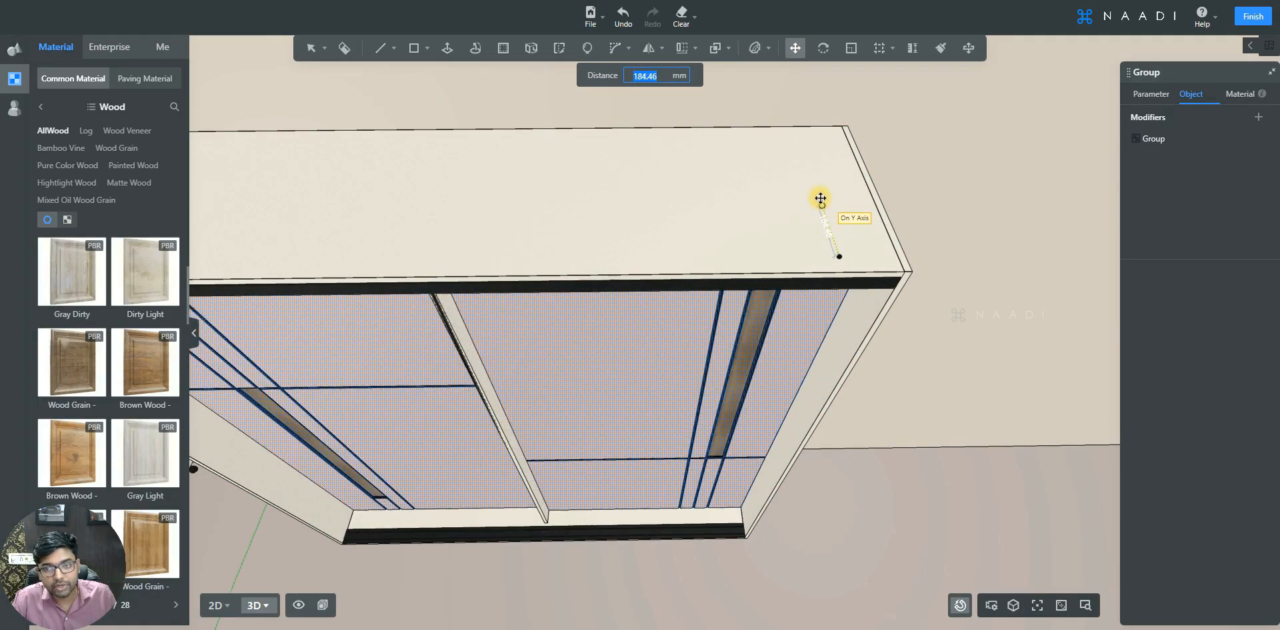
text(20)
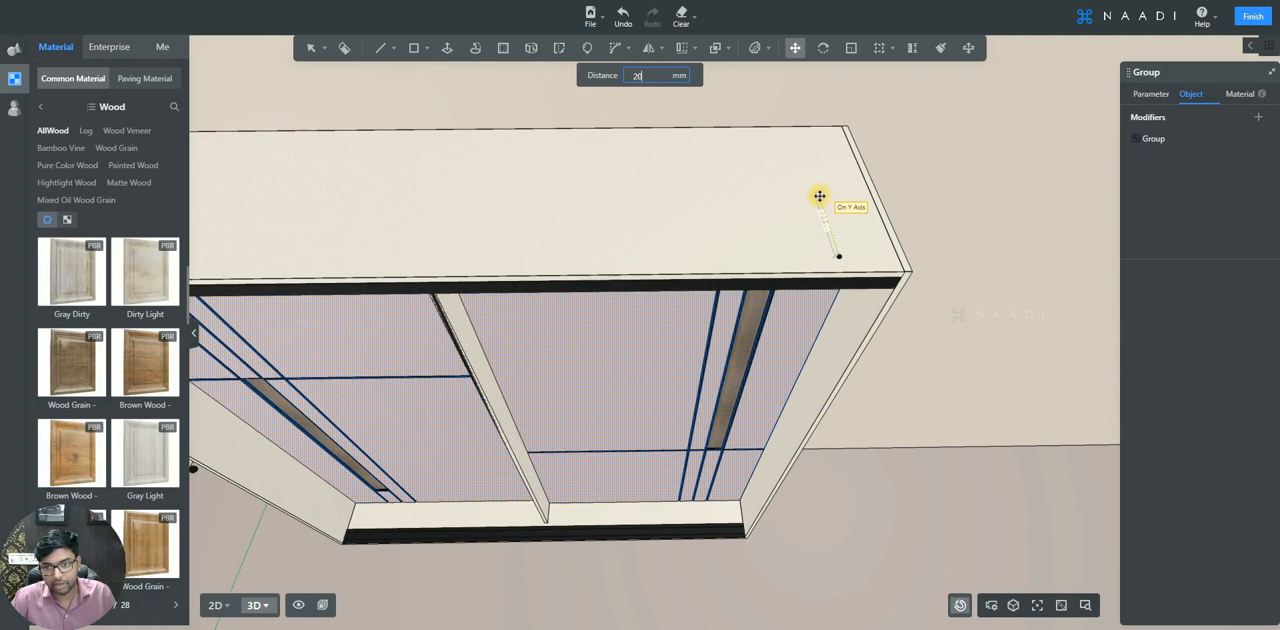
key(Return)
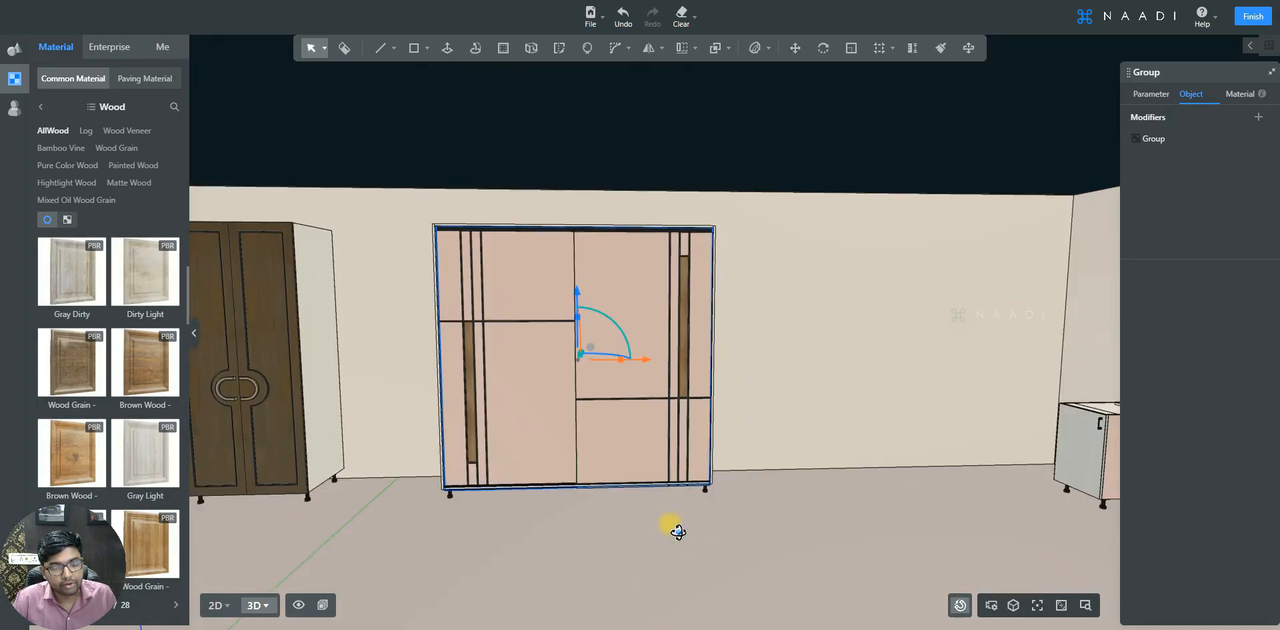
- Save the finished wardrobe door group to the private models and open the private models library
middle_drag(672, 526, 678, 531)
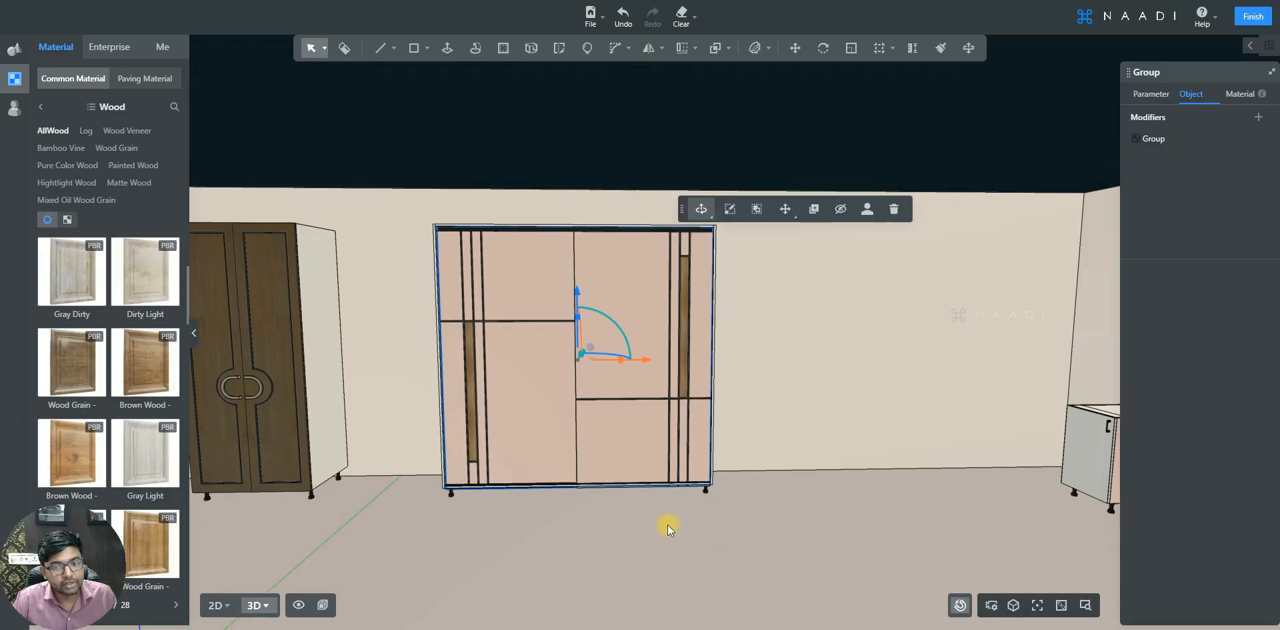
middle_drag(651, 535, 688, 528)
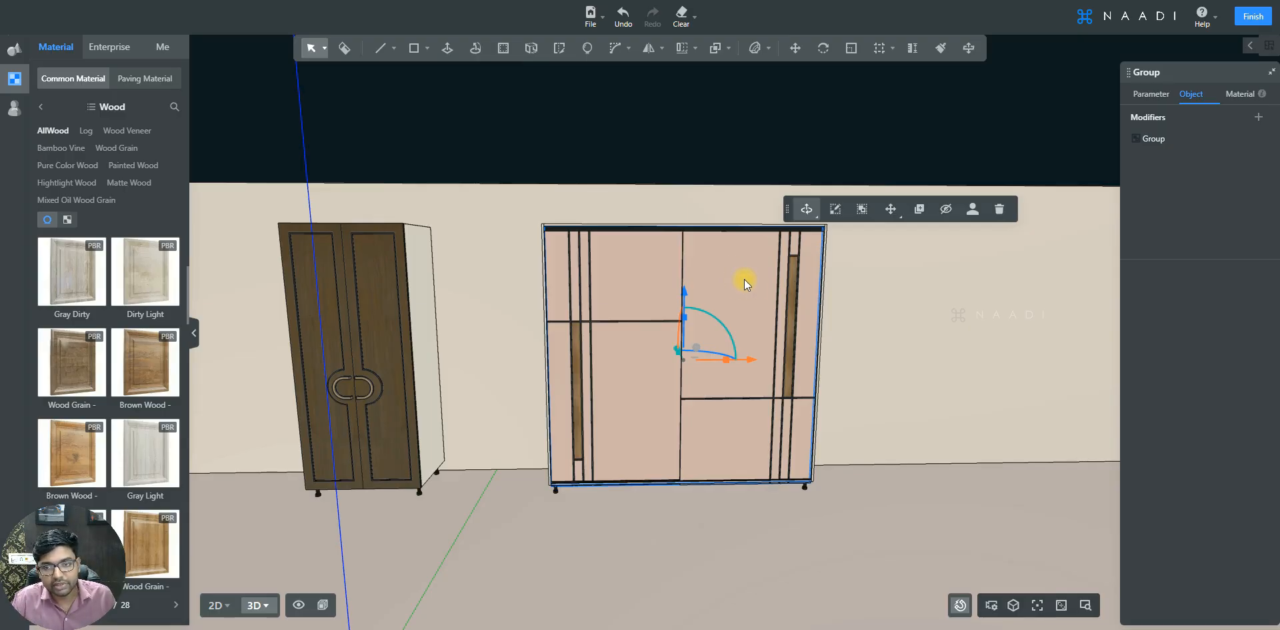
click(972, 211)
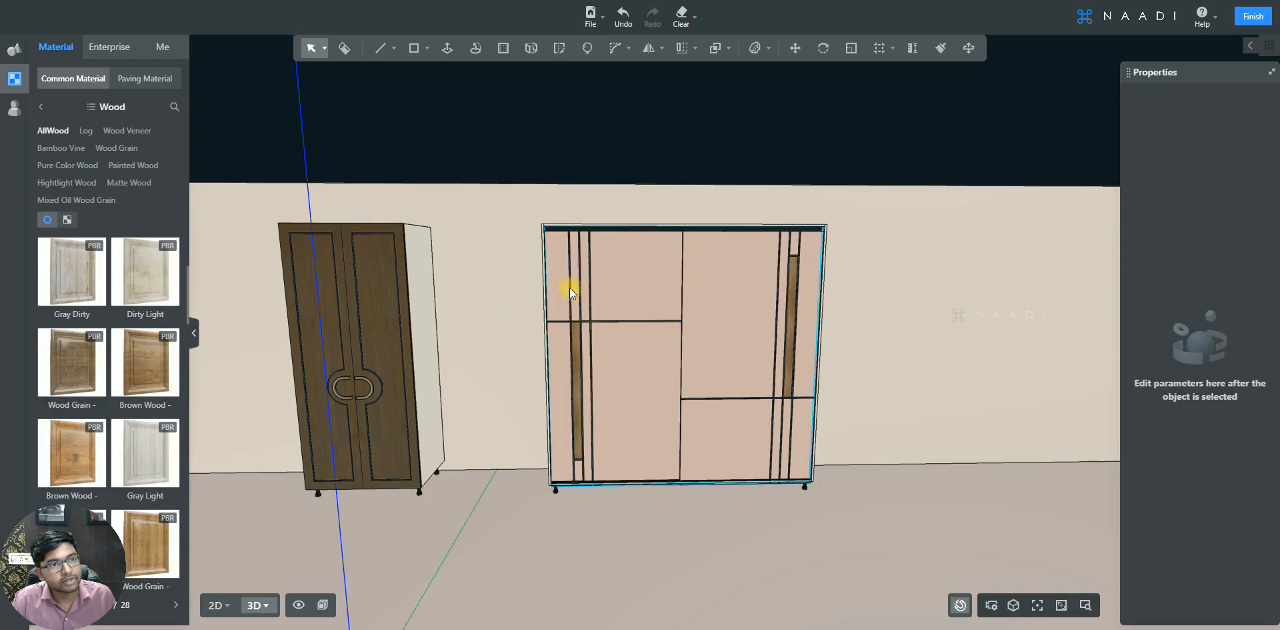
click(14, 108)
mouse_move(97, 100)
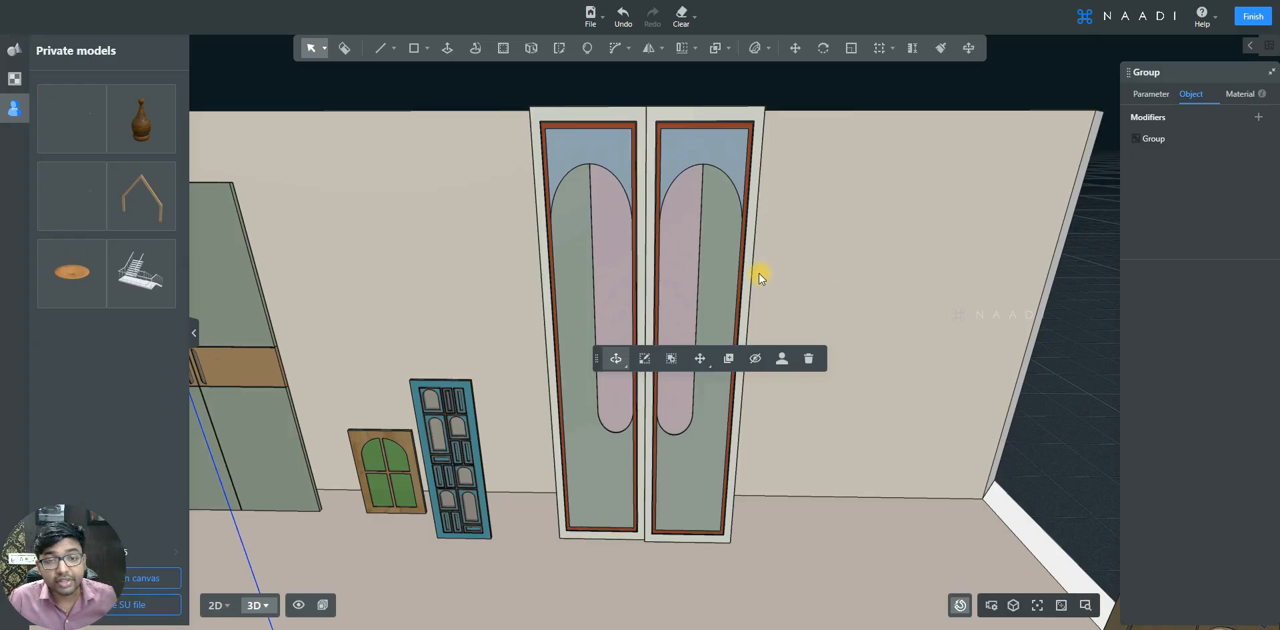
- Walk through the scene to examine the sample door designs placed along the walls
scroll(759, 273, up, 2)
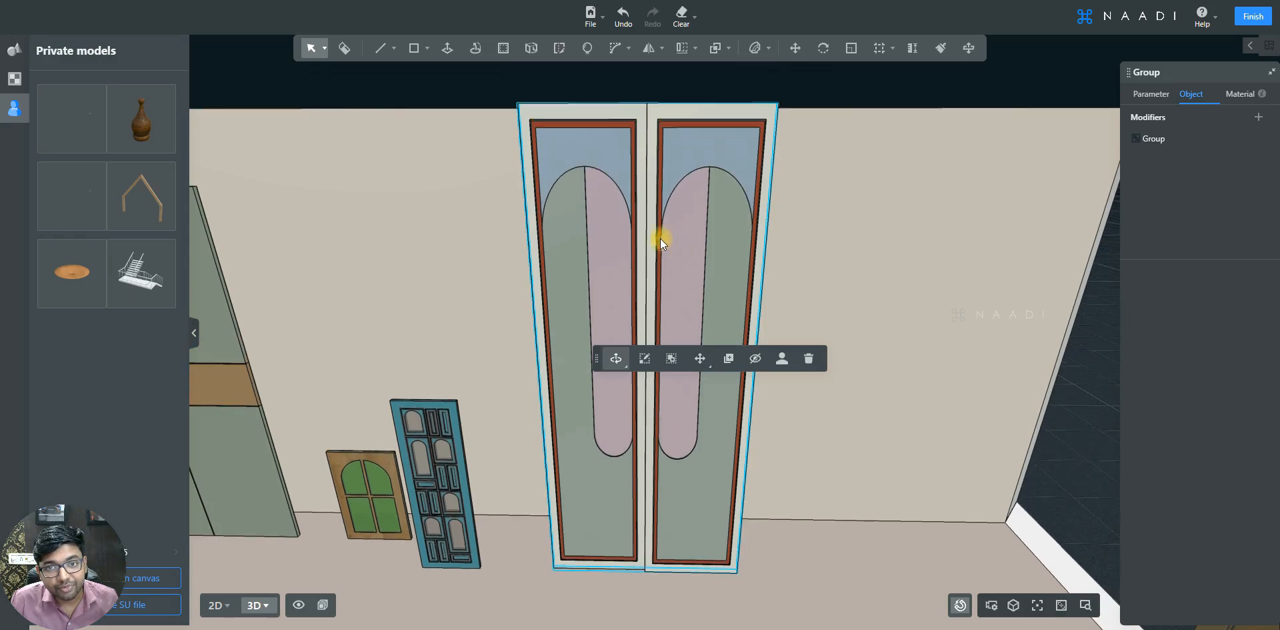
key(a)
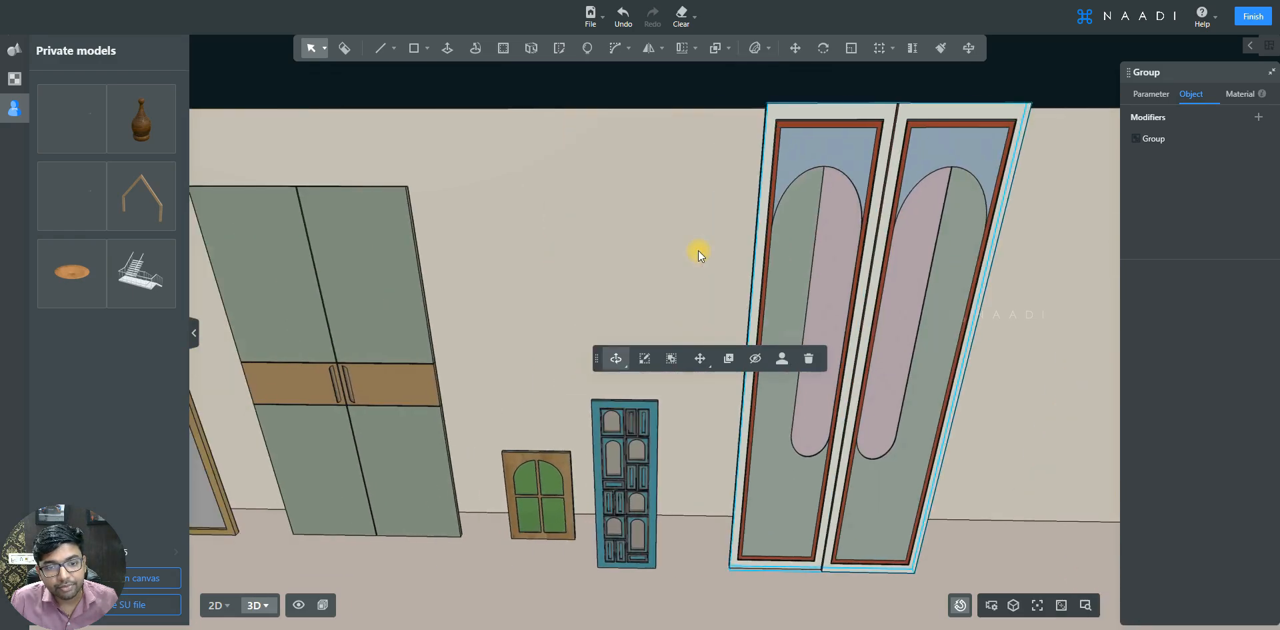
key(e)
key(w)
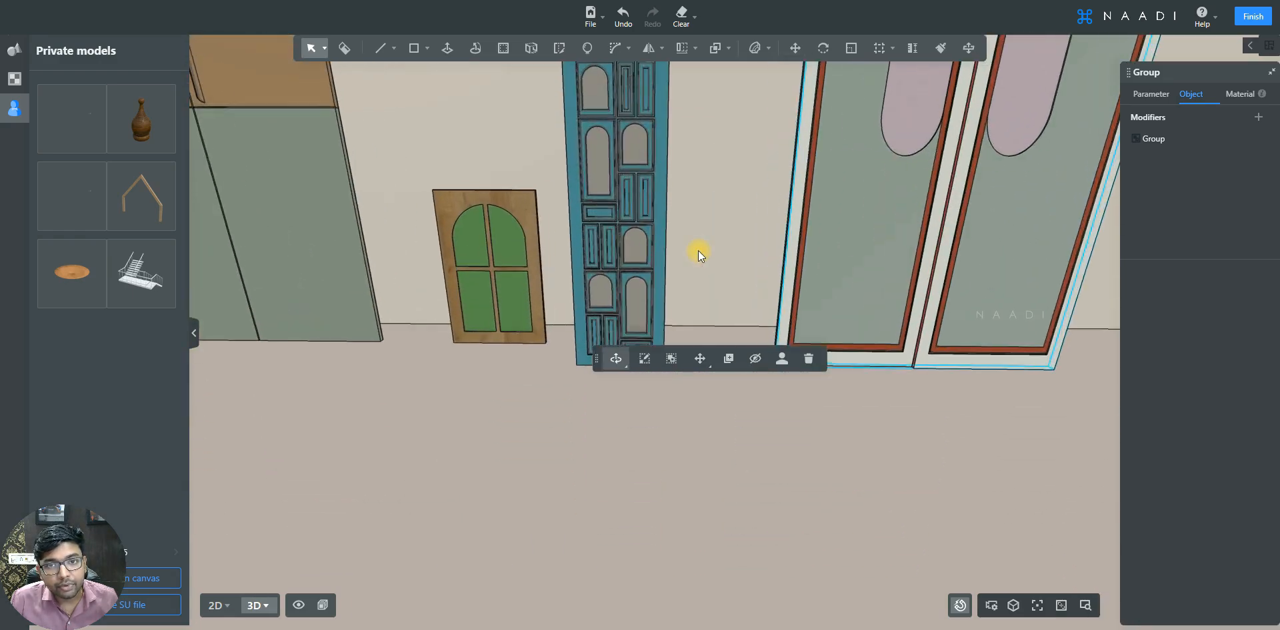
key(e)
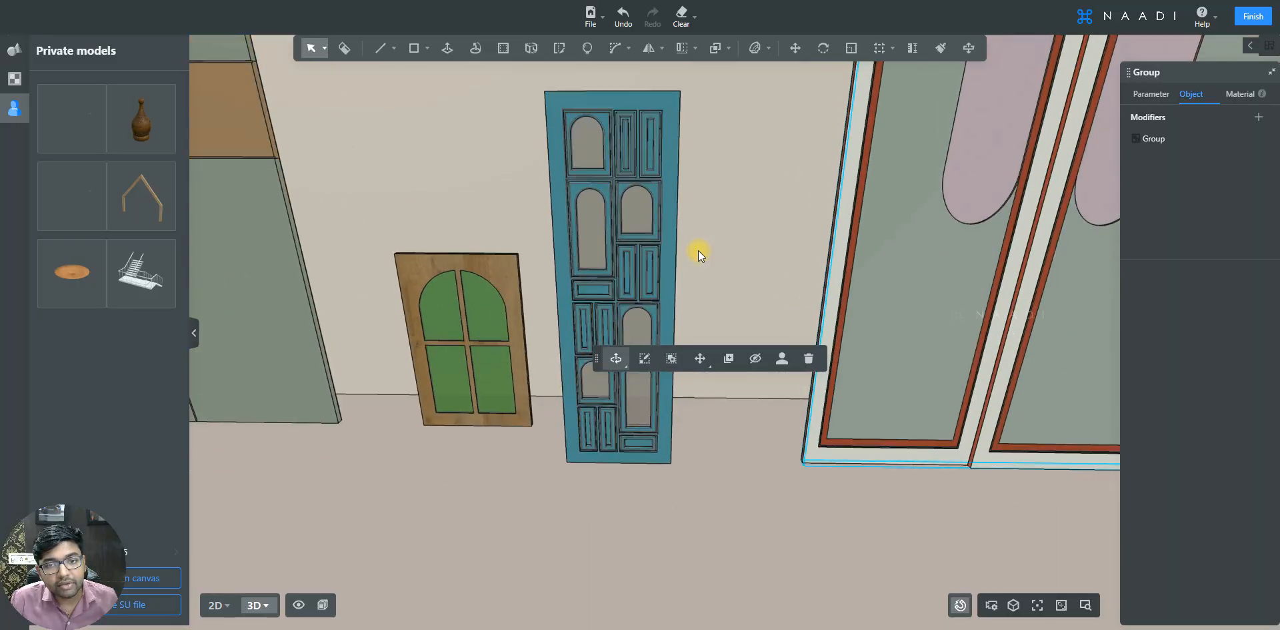
key(a)
click(674, 120)
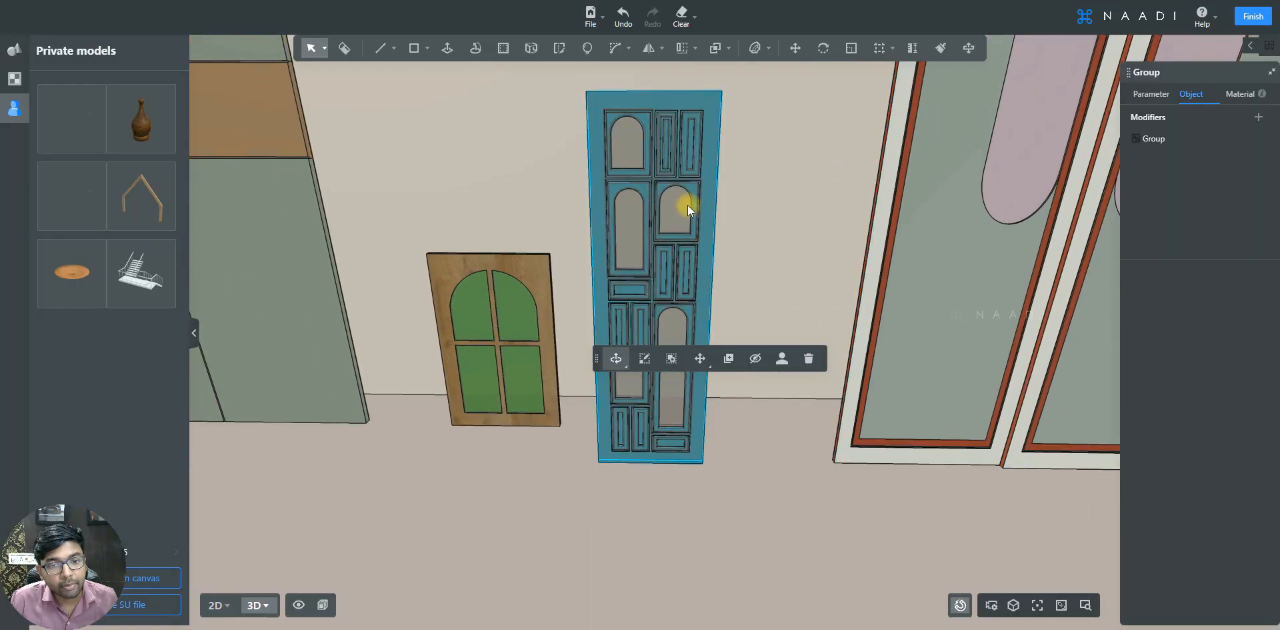
key(a)
click(654, 290)
key(s)
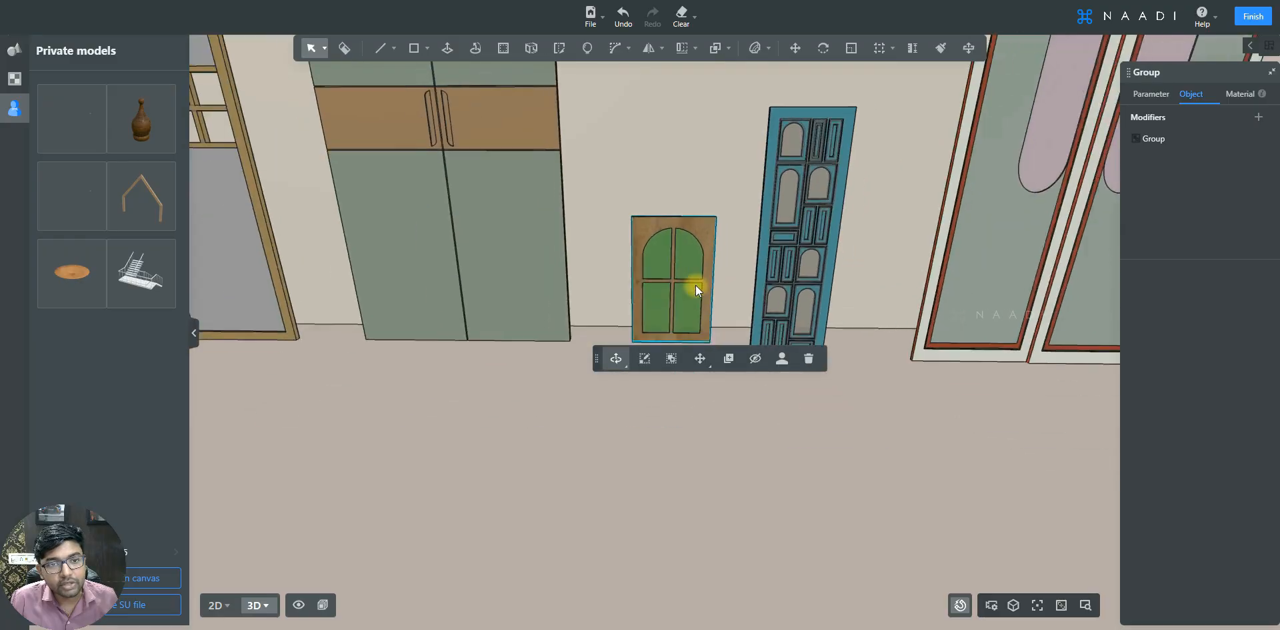
key(a)
key(q)
click(605, 206)
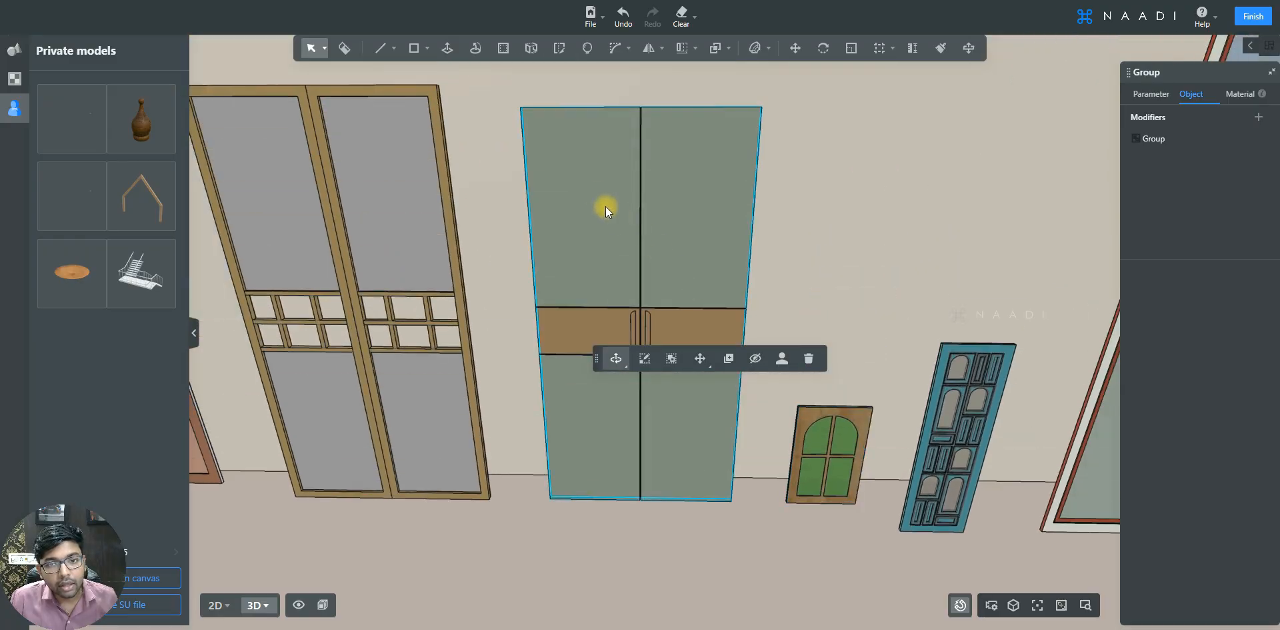
key(a)
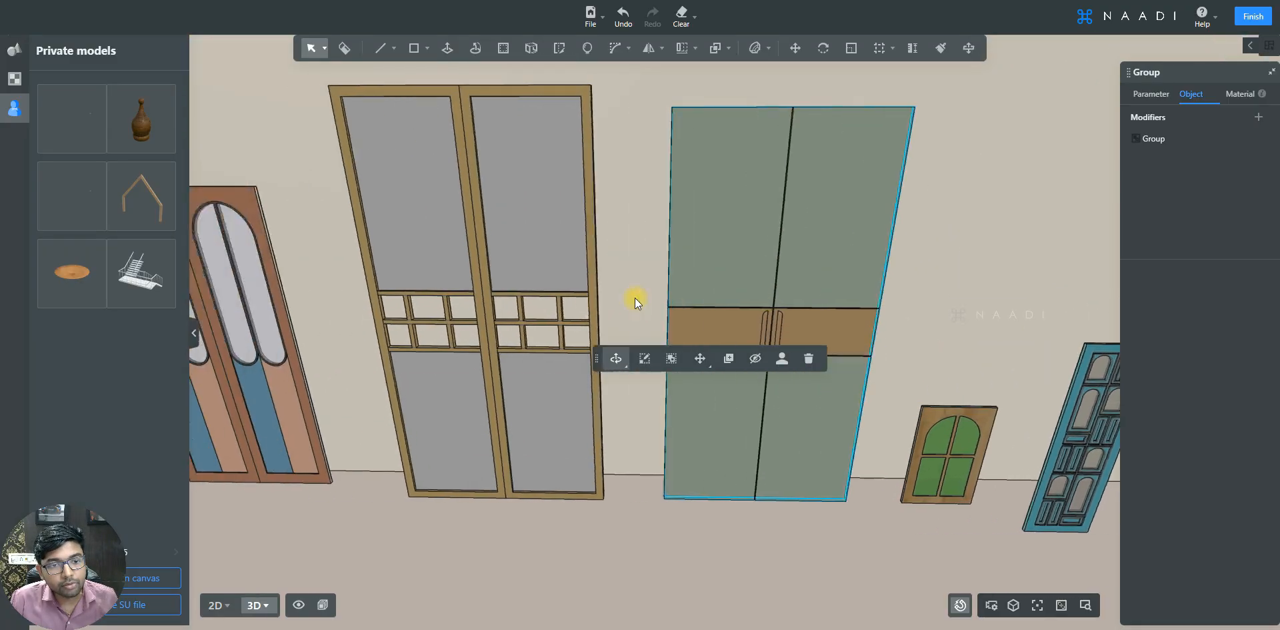
click(662, 157)
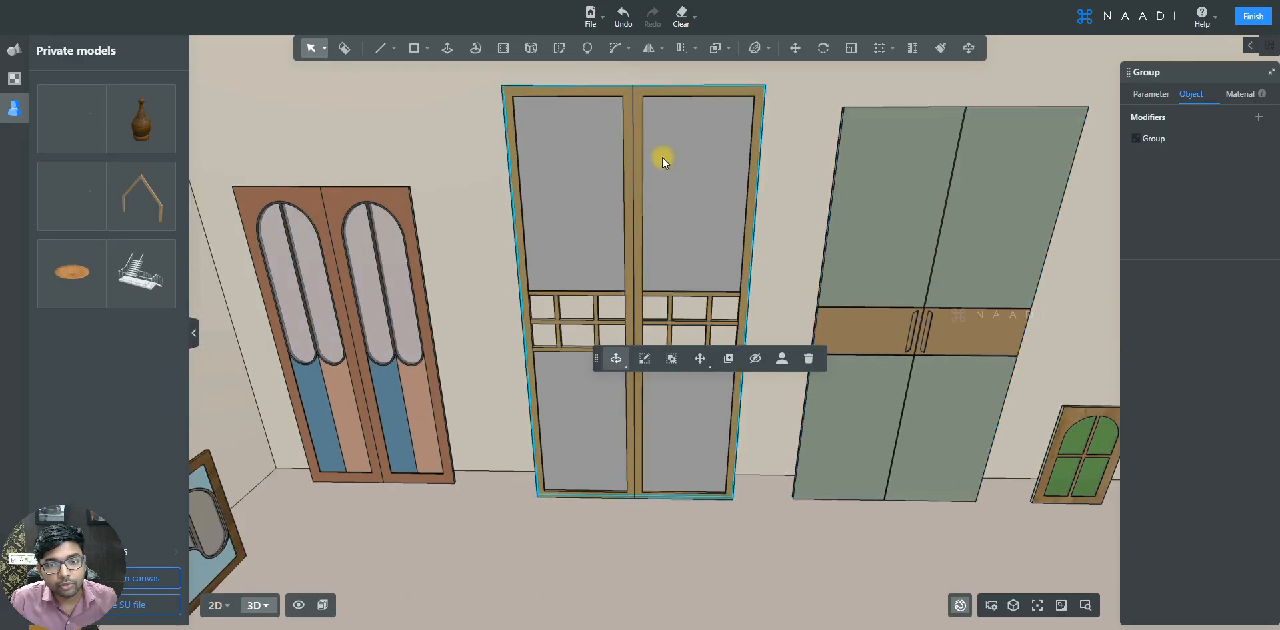
key(a)
click(690, 286)
key(e)
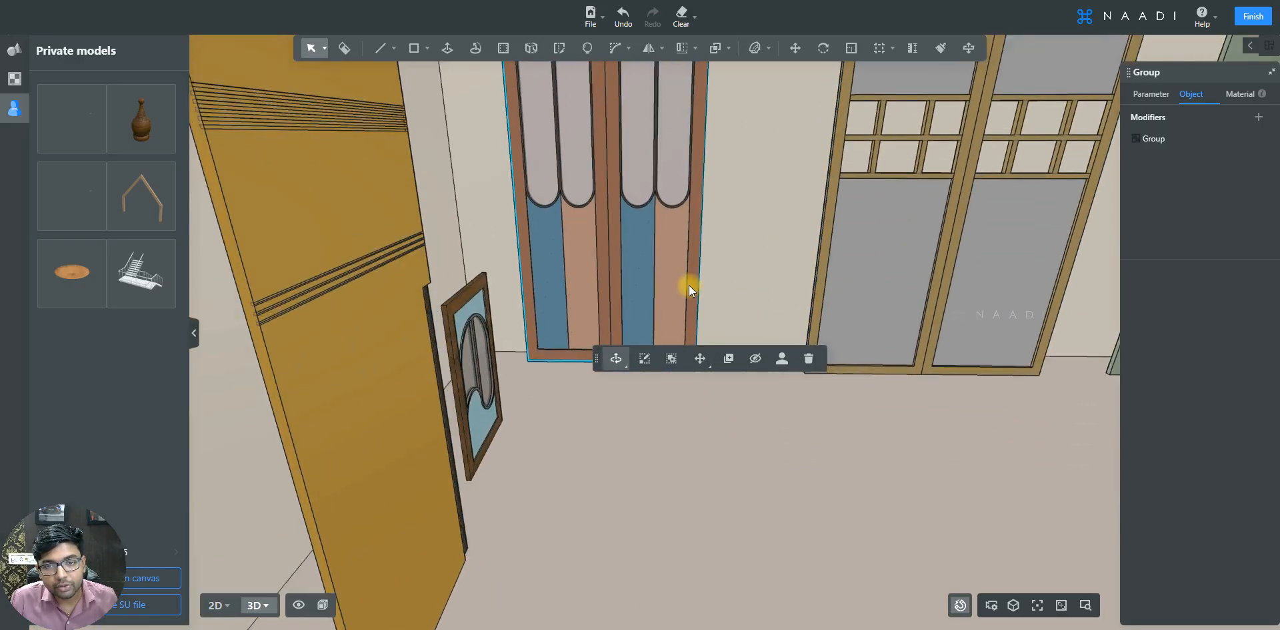
key(w)
key(q)
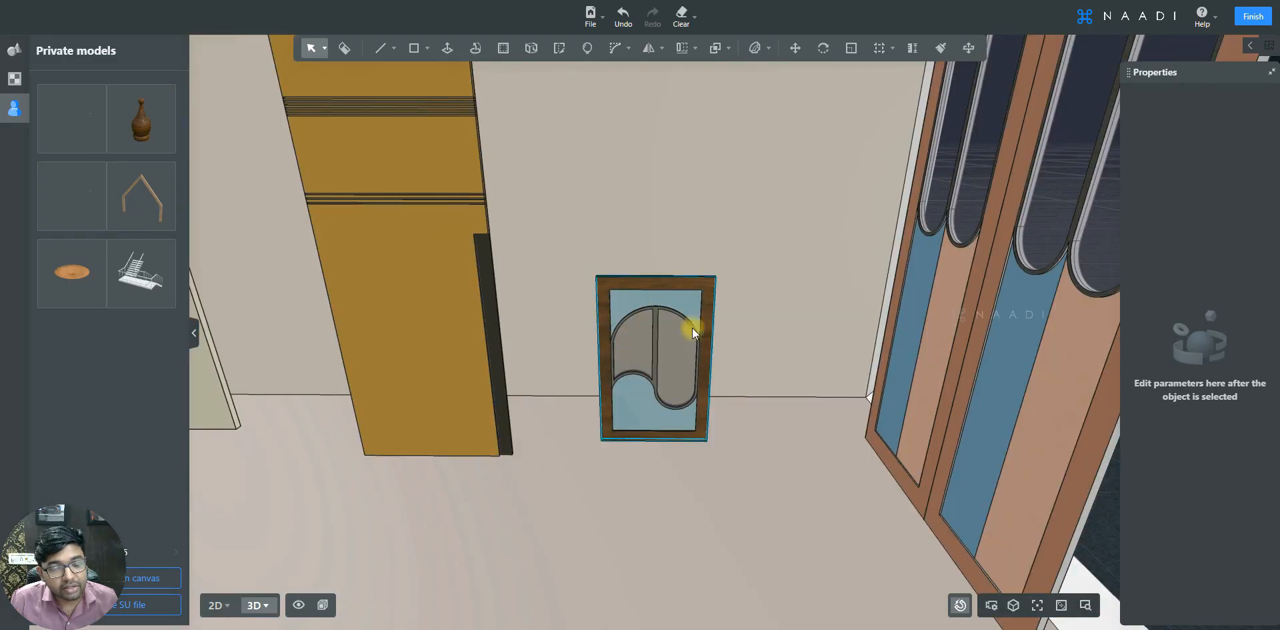
key(q)
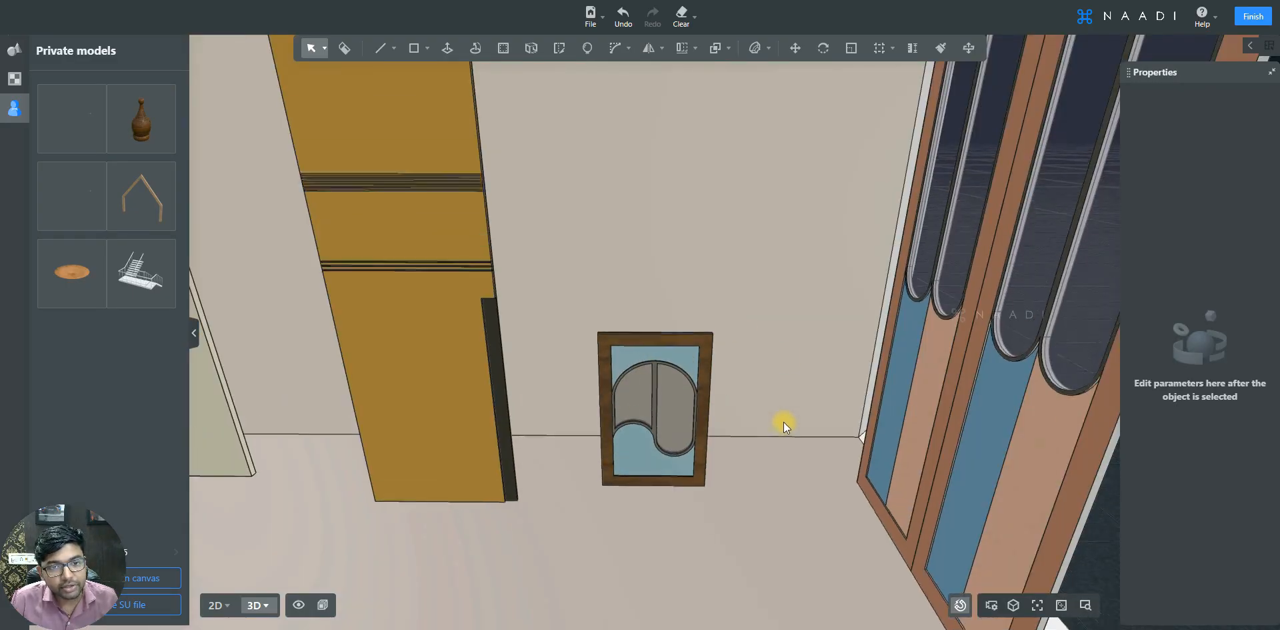
key(a)
key(a)
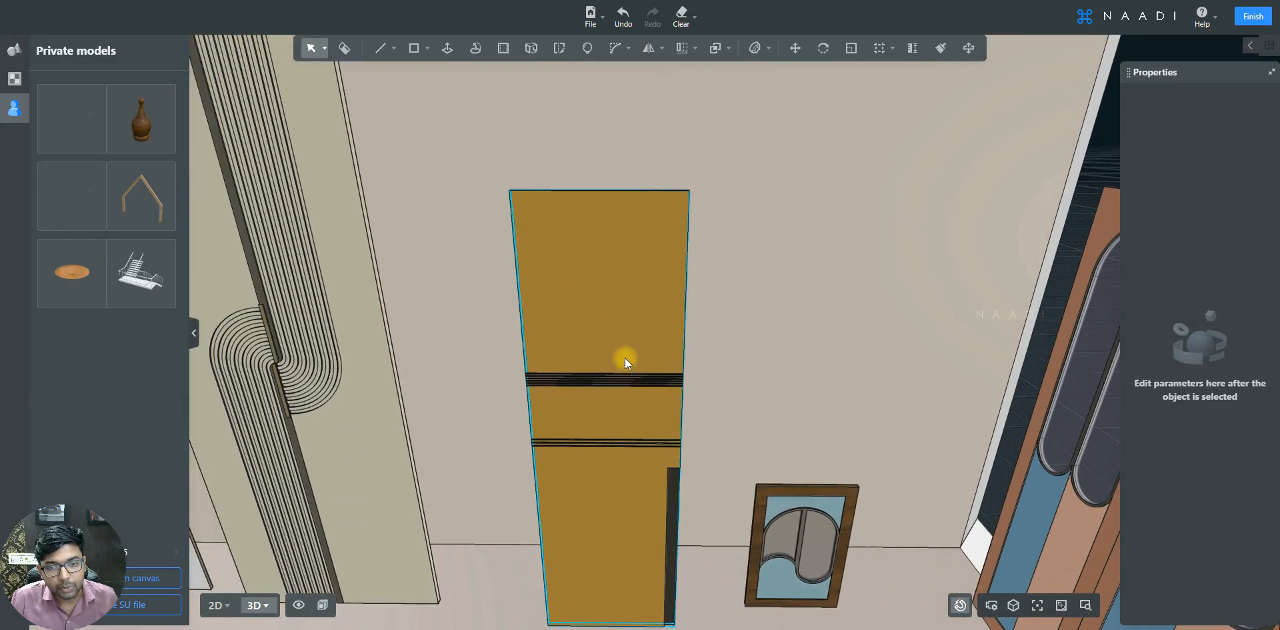
key(a)
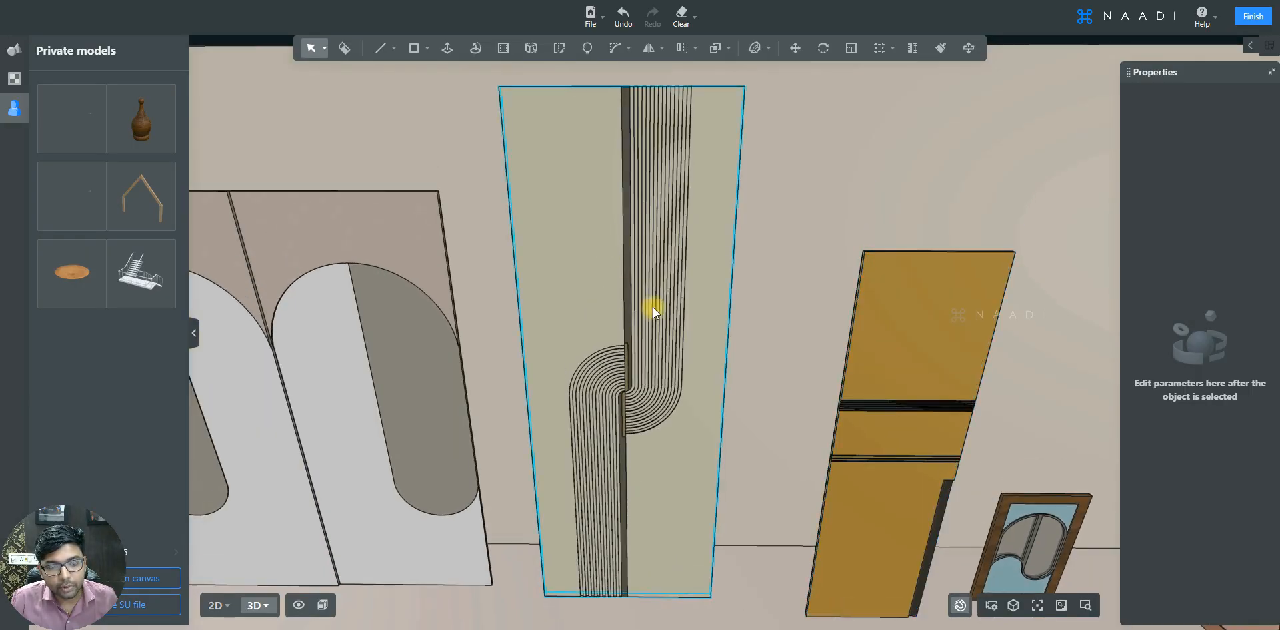
key(a)
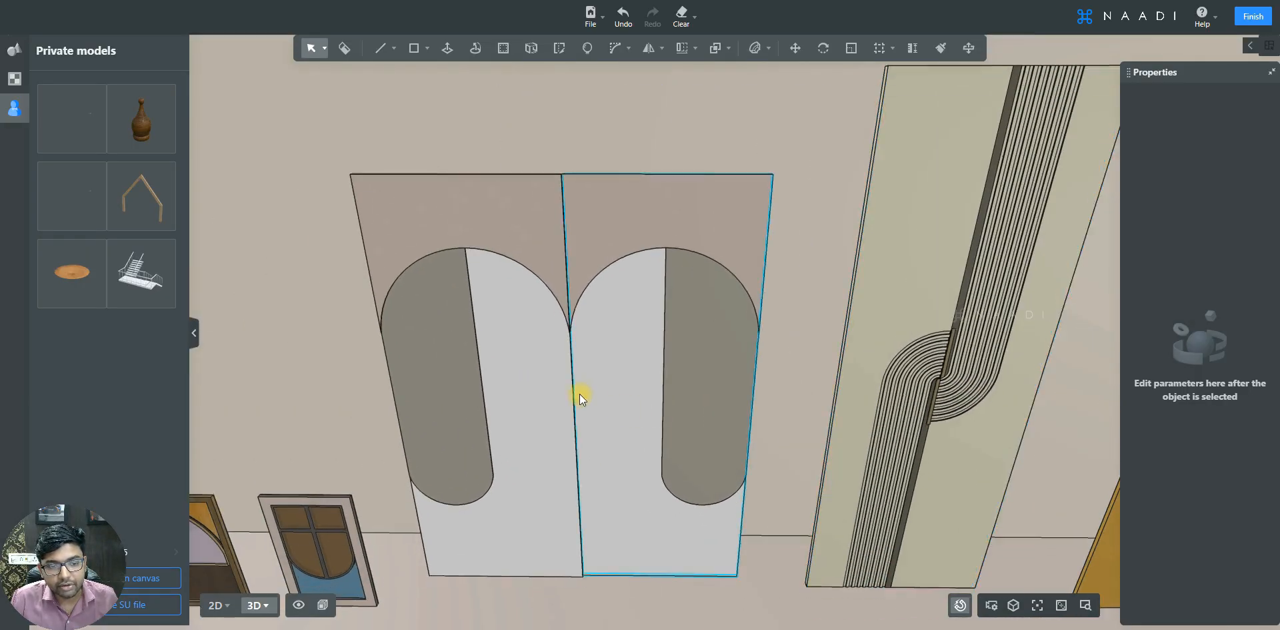
key(a)
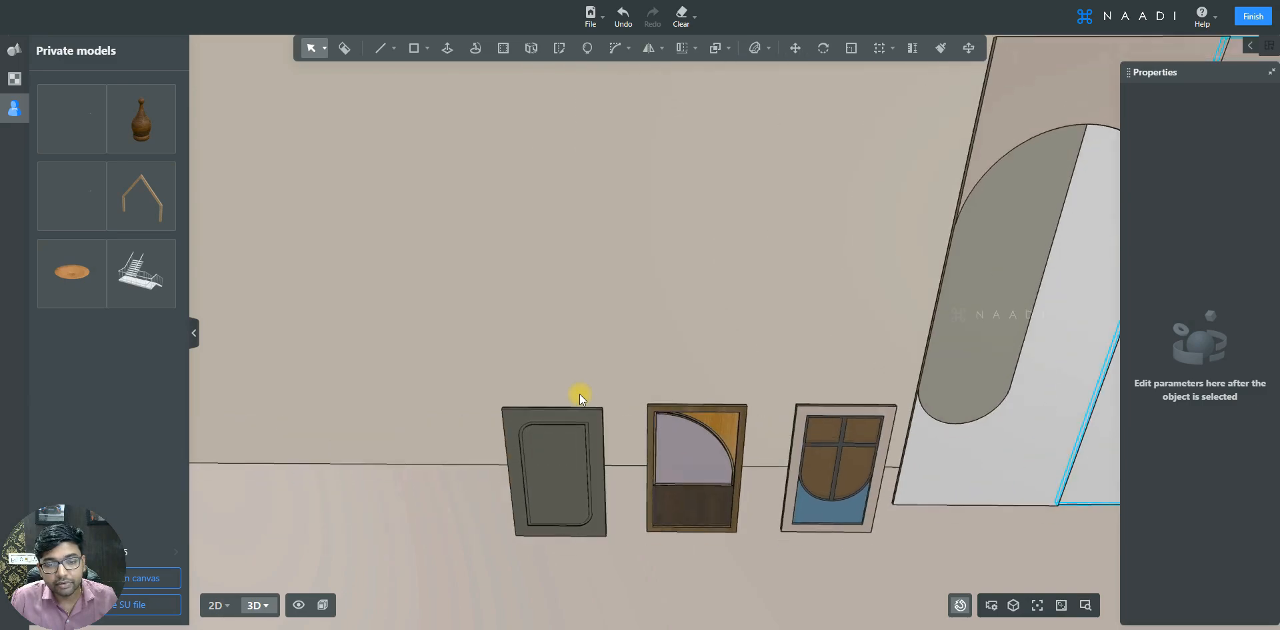
key(e)
key(d)
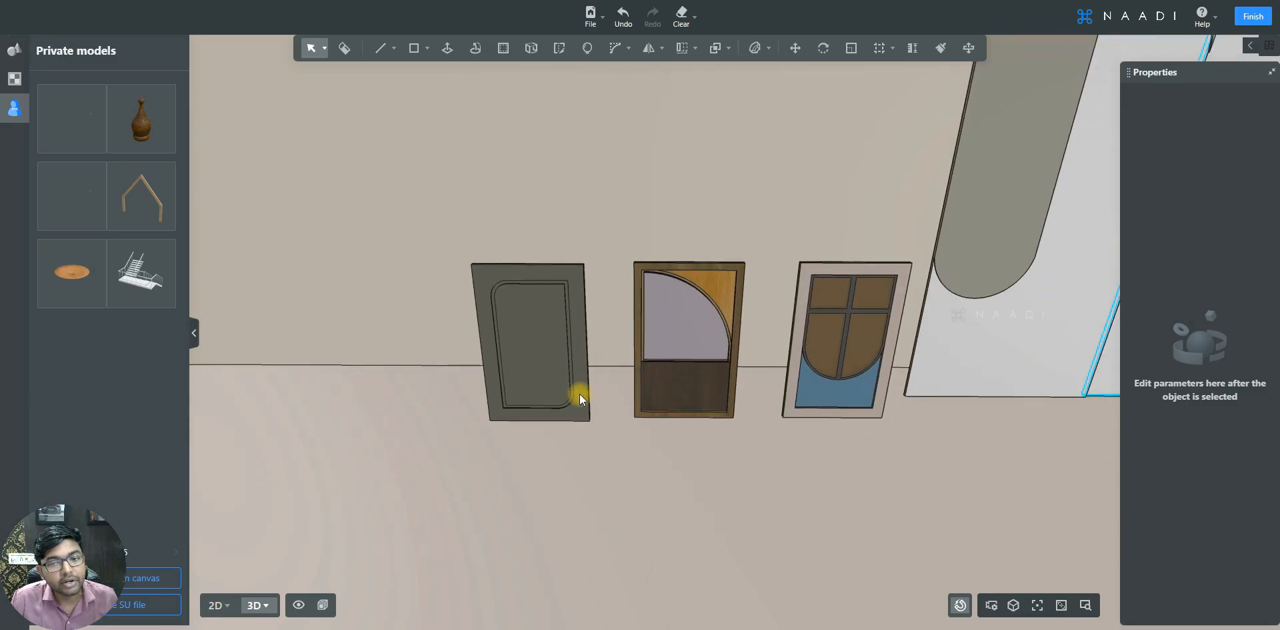
scroll(579, 394, down, 3)
mouse_move(579, 394)
right_down()
mouse_move(622, 478)
mouse_move(584, 478)
mouse_move(570, 468)
mouse_move(951, 504)
mouse_move(927, 463)
right_up()
key(q)
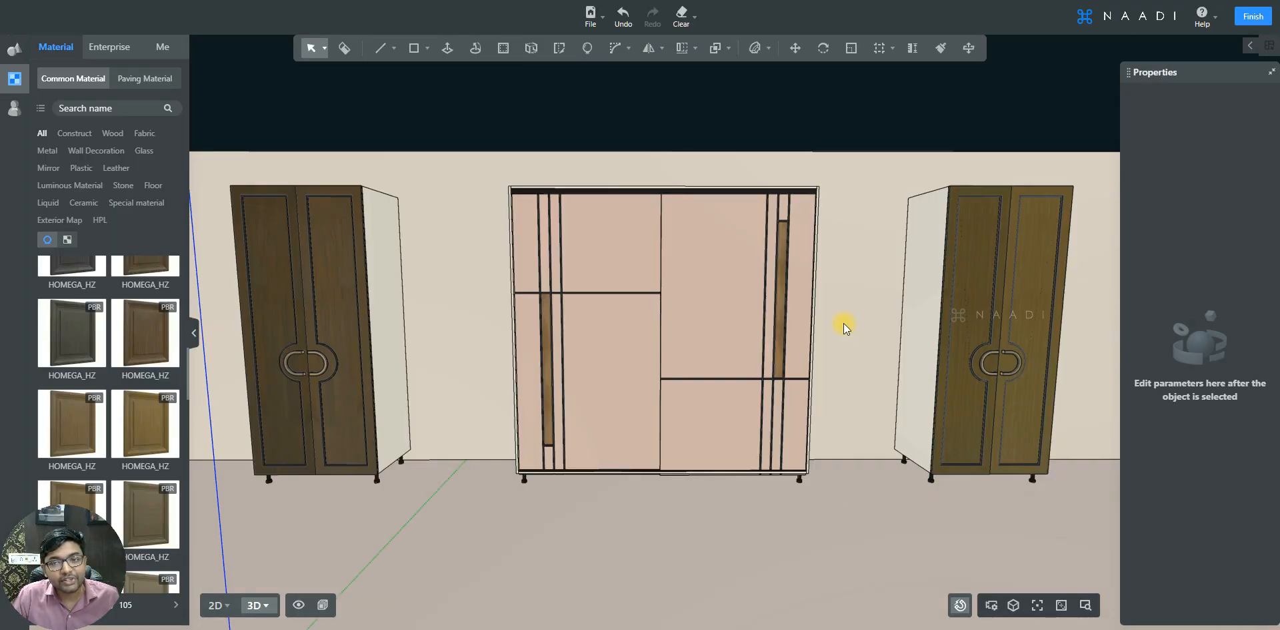